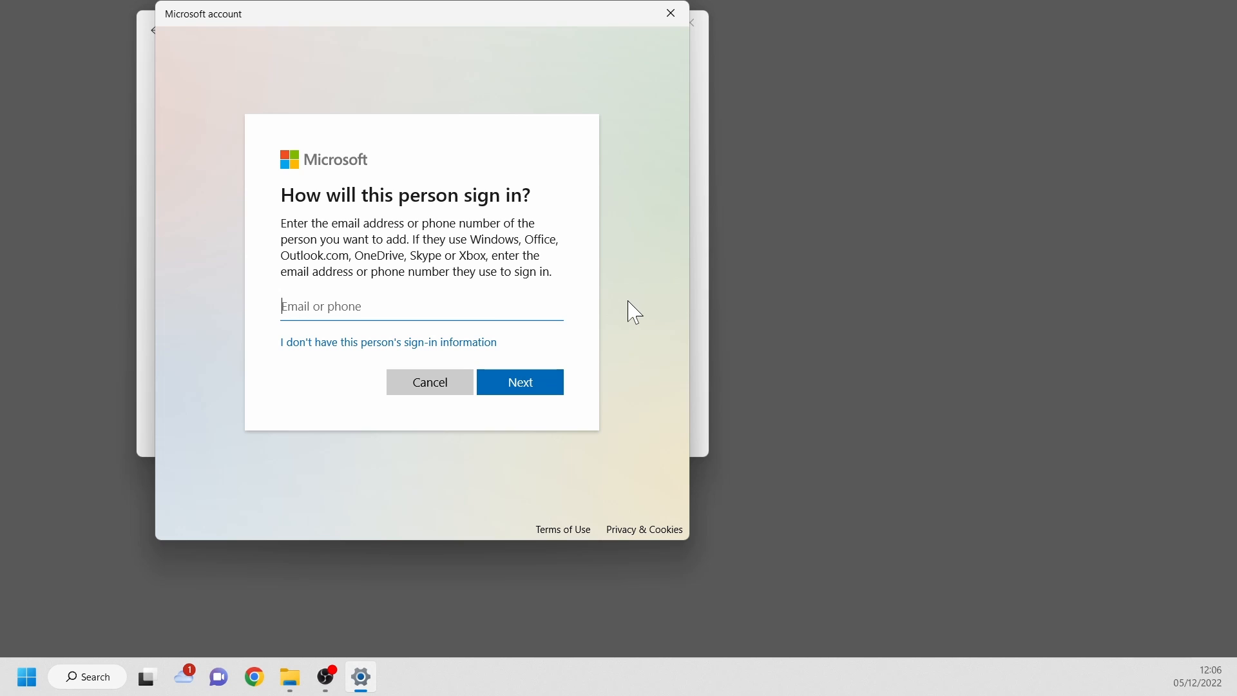
- Create a local user named StableDiff without Microsoft sign-in information, leaving the password blank
left_click(326, 343)
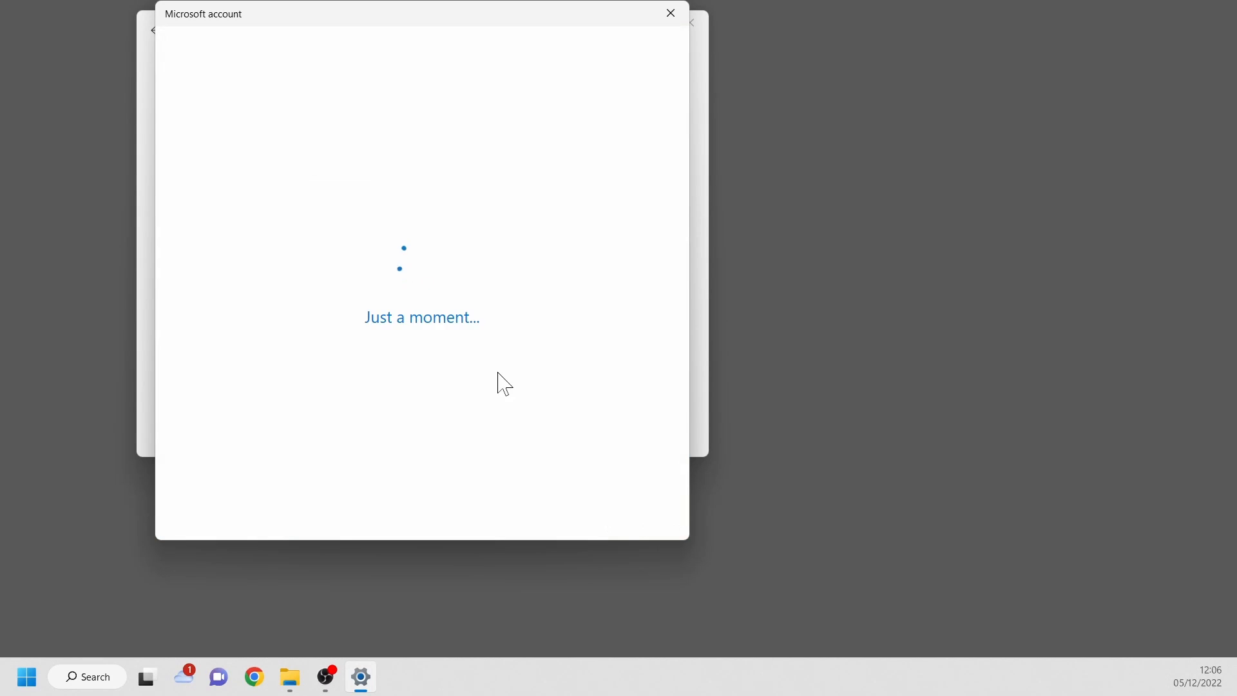
left_click(377, 340)
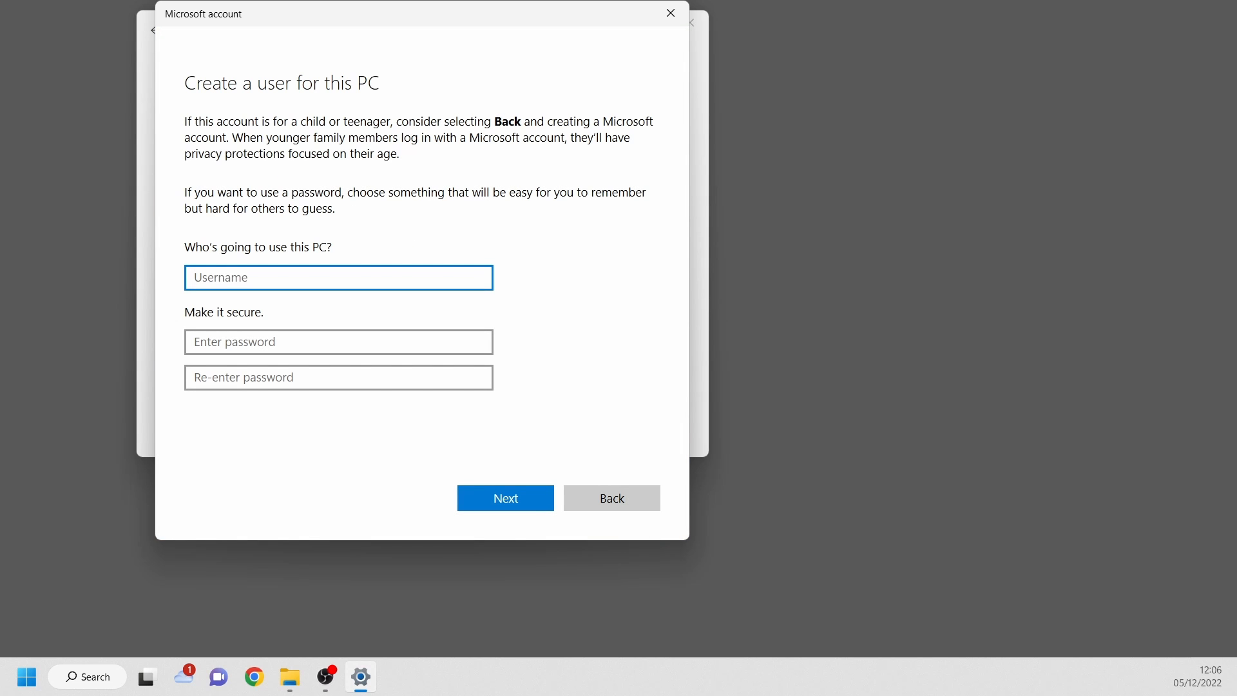
type("StableDiff")
key("Tab")
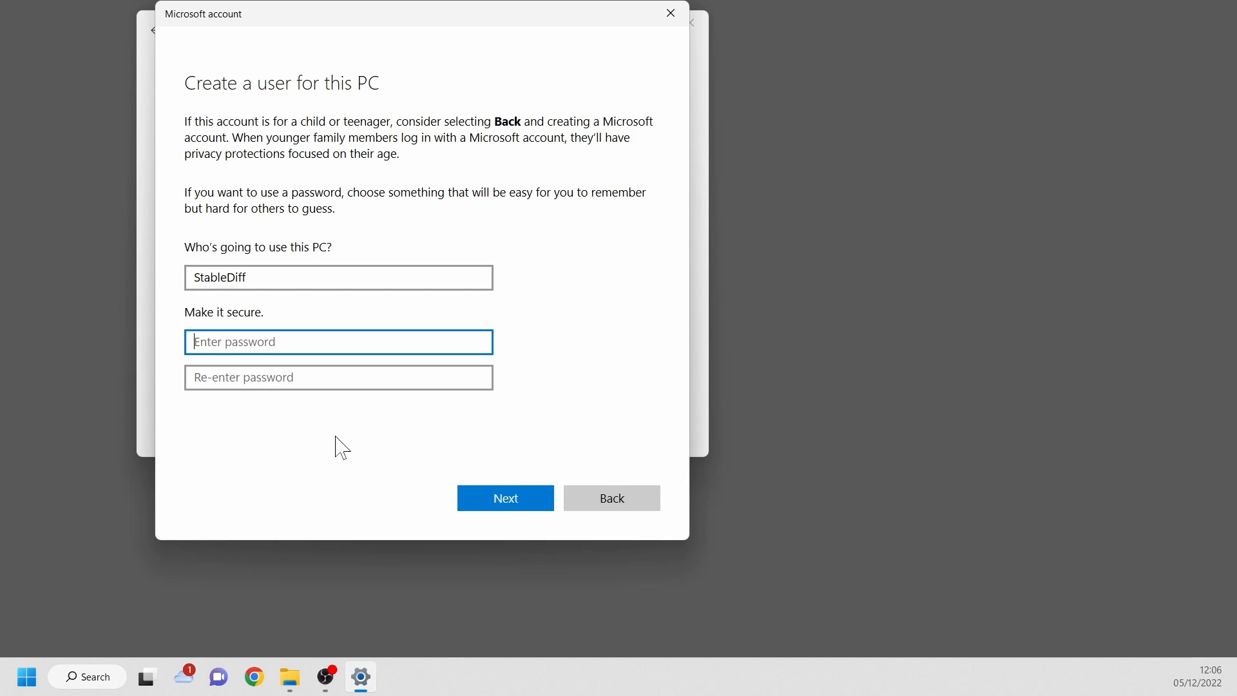
left_click(502, 500)
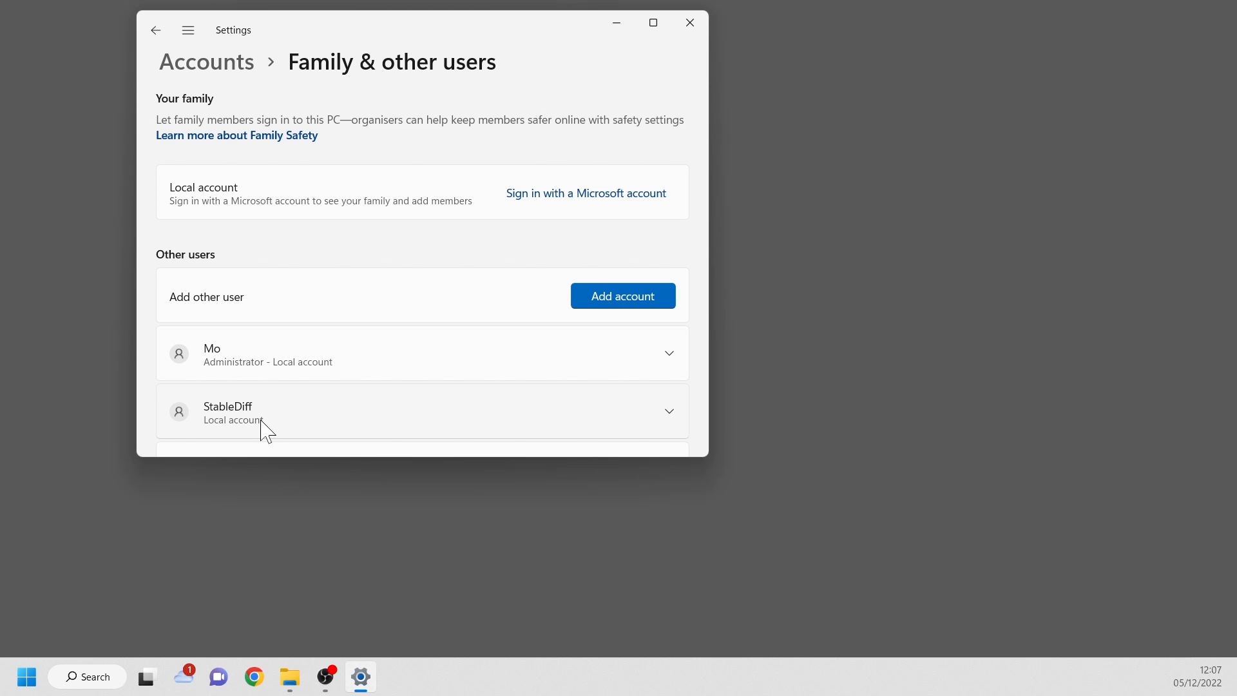
- Change the account type of the StableDiff user
left_click(669, 412)
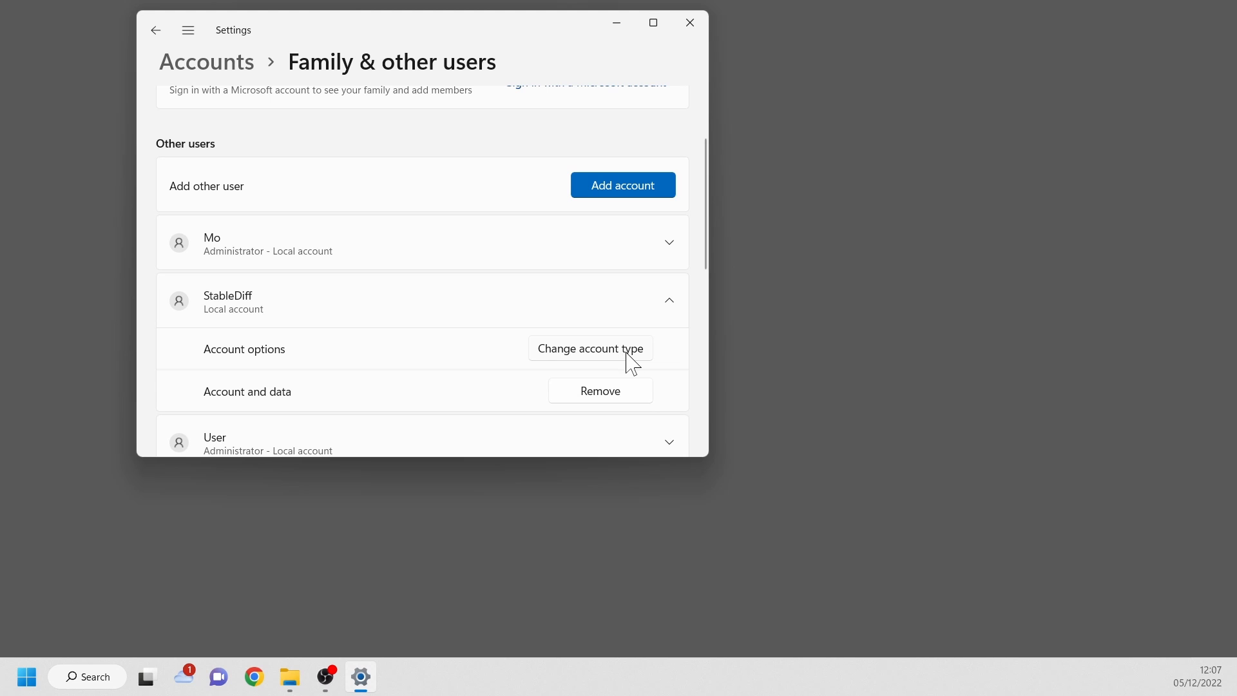
left_click(628, 361)
left_click(519, 292)
left_click(489, 260)
left_click(709, 361)
- Switch the Windows session to the StableDiff account
left_click(27, 678)
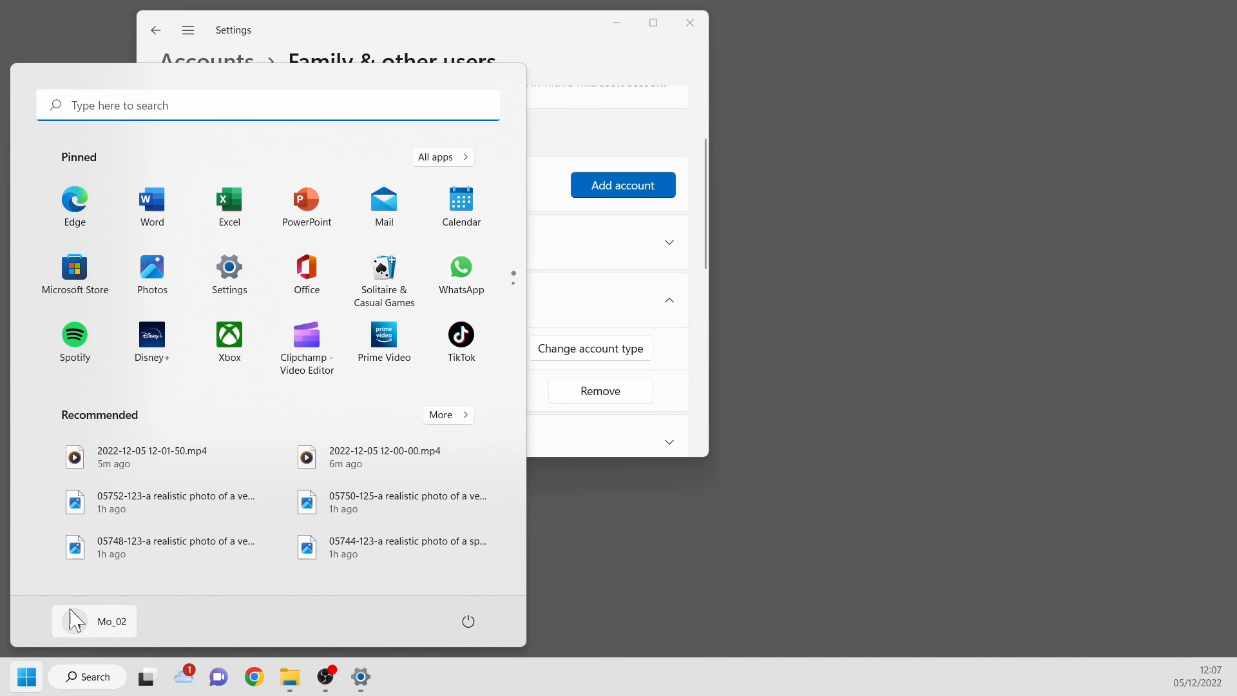
left_click(112, 622)
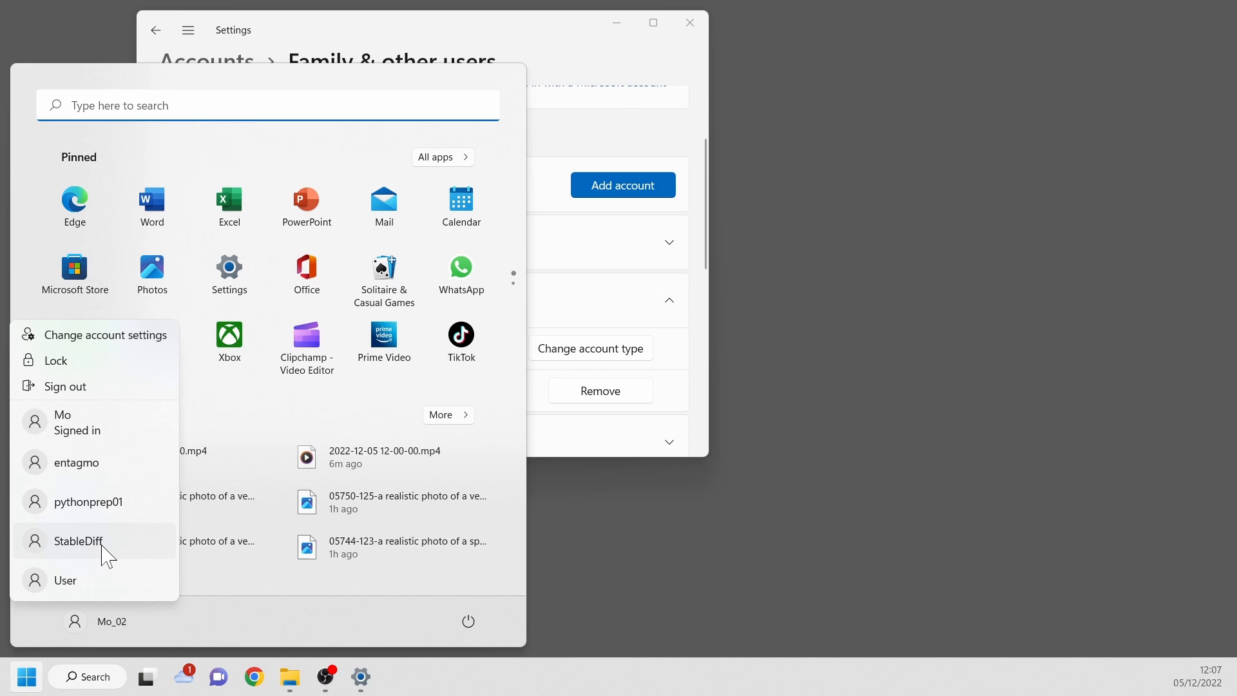
left_click(102, 546)
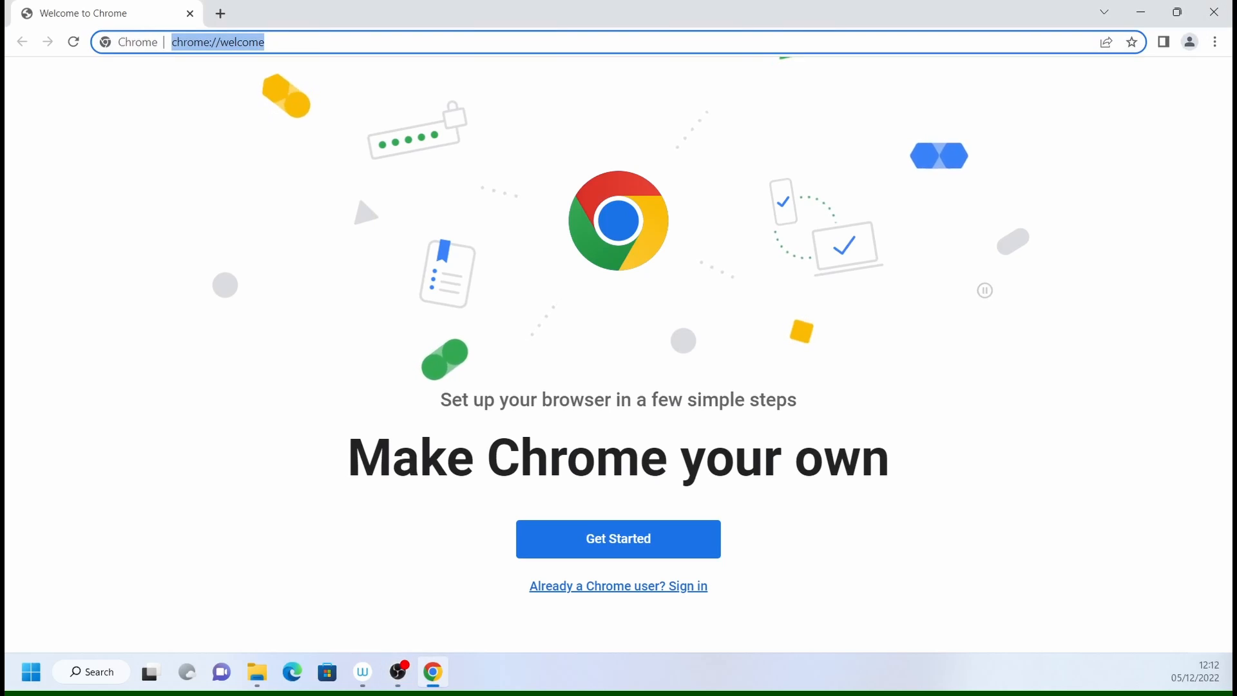
- Search the web for "webui stable diffusion" and open the AUTOMATIC1111 stable-diffusion-webui repository on GitHub
type("we")
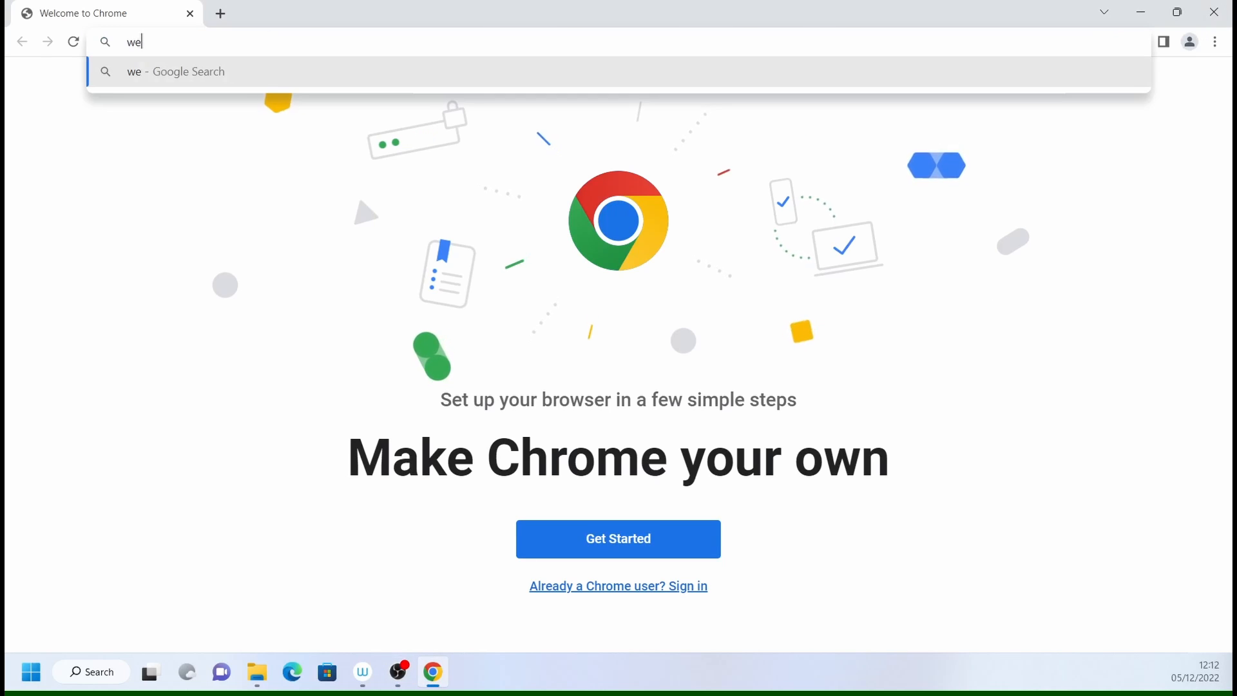
type("bui sa")
key("BackSpace")
type("ta")
key("Down")
key("Return")
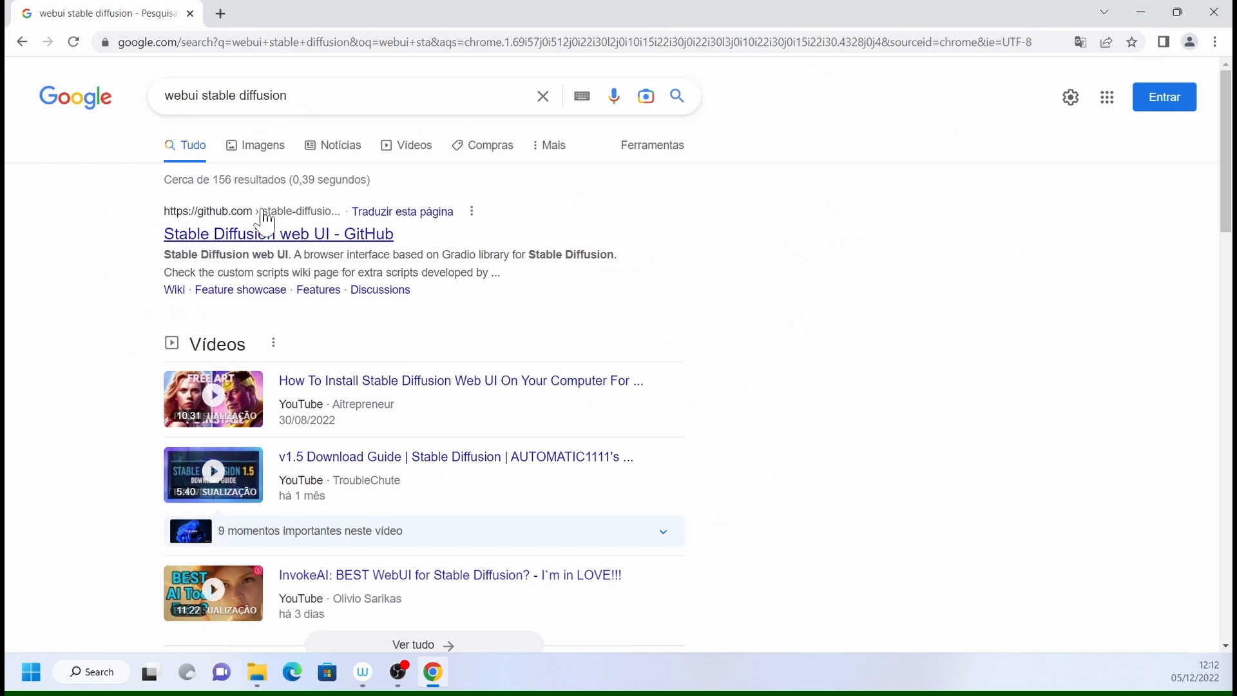
left_click(240, 240)
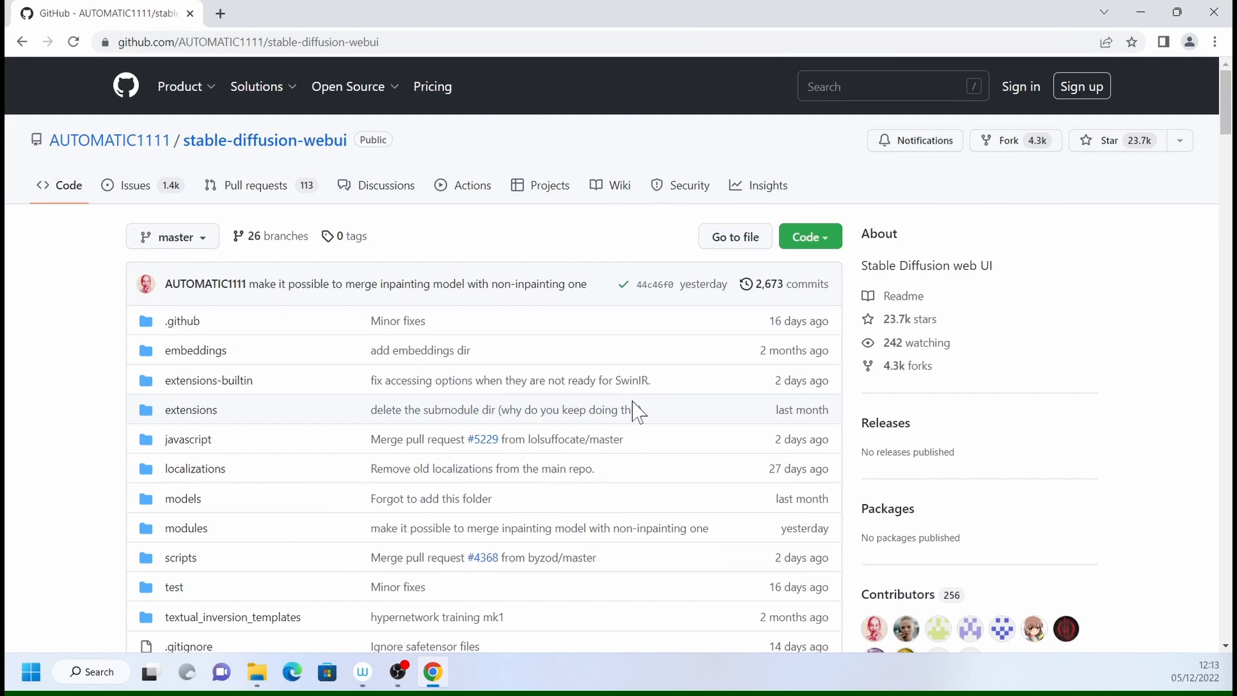
- Follow the README's Python 3.10.6 link under Automatic Installation on Windows and download the 64-bit Windows installer for Python 3.10.6
scroll(500, 486, "down", 20)
scroll(500, 486, "down", 14)
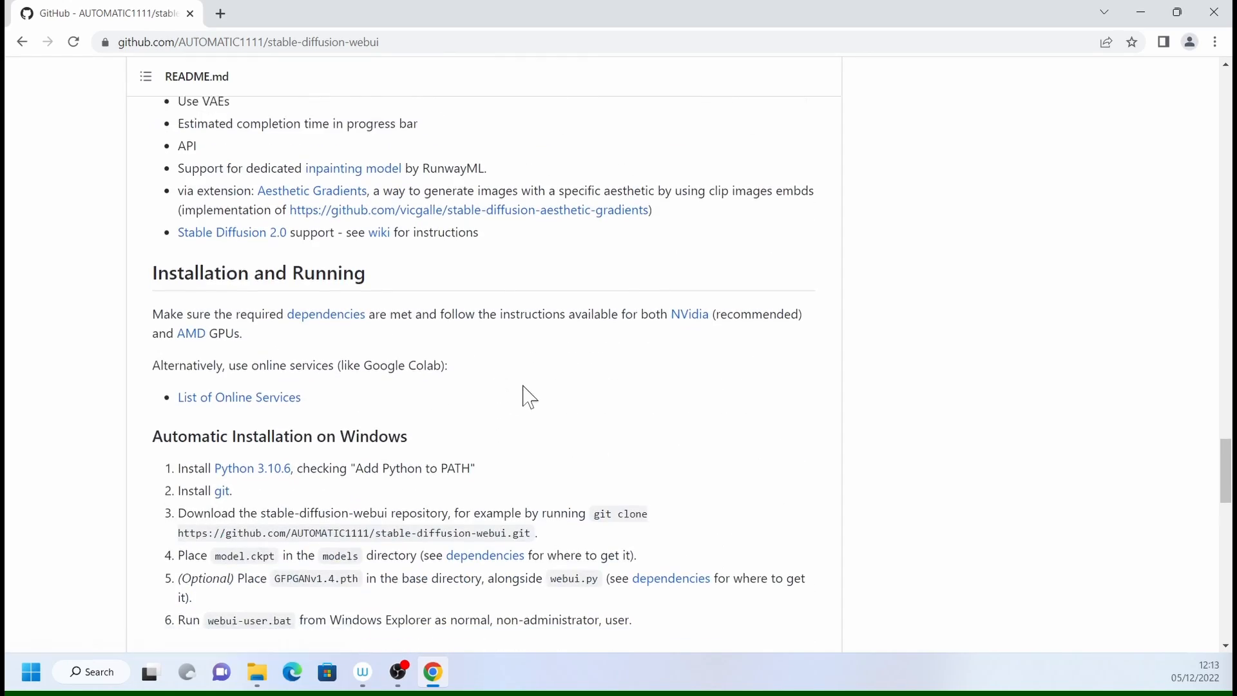
scroll(522, 387, "down", 1)
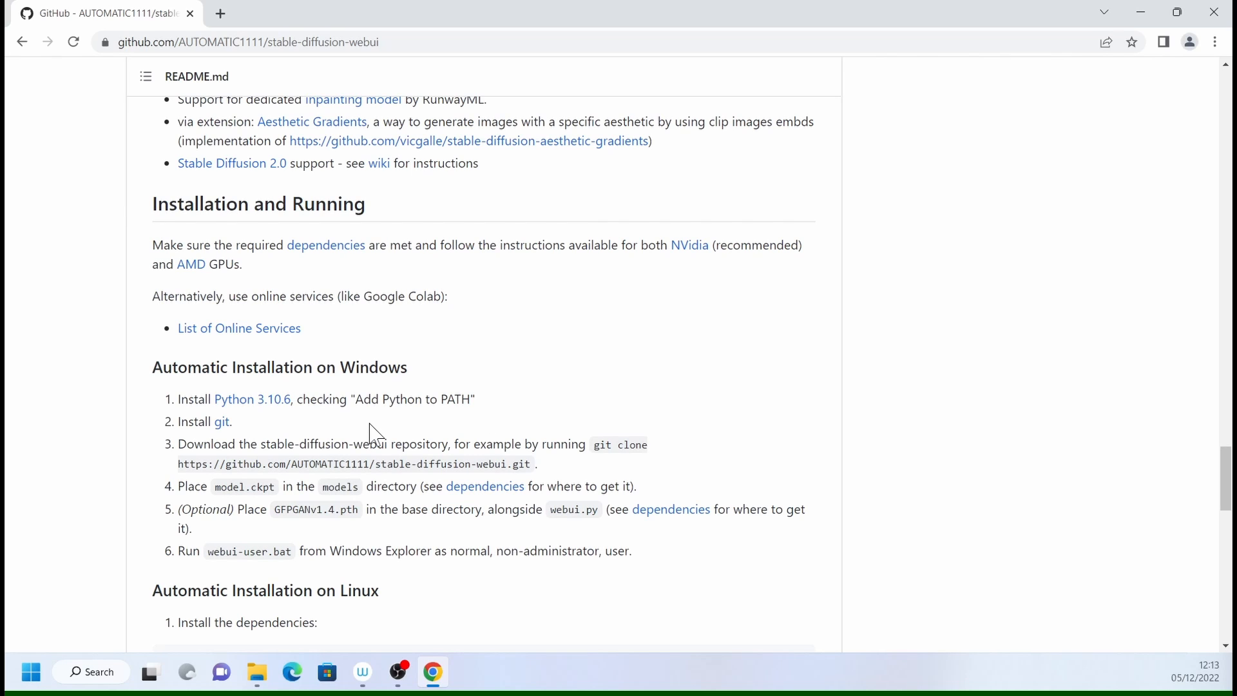
left_click(277, 415)
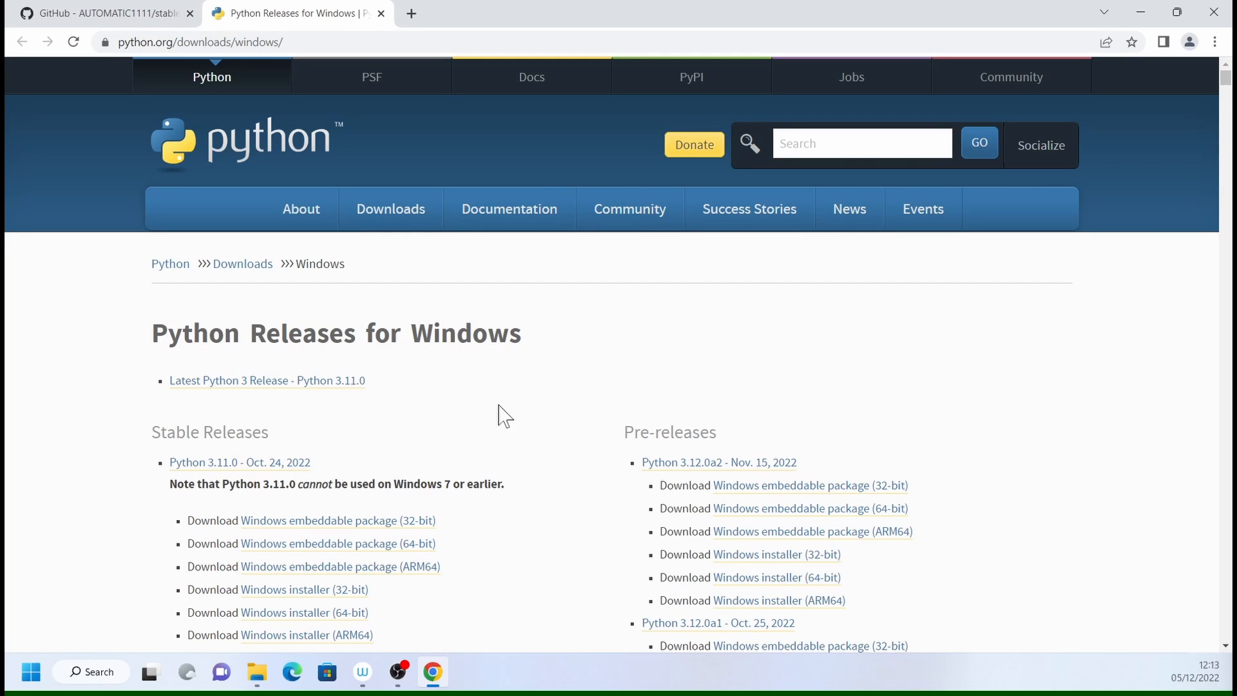
scroll(515, 438, "down", 15)
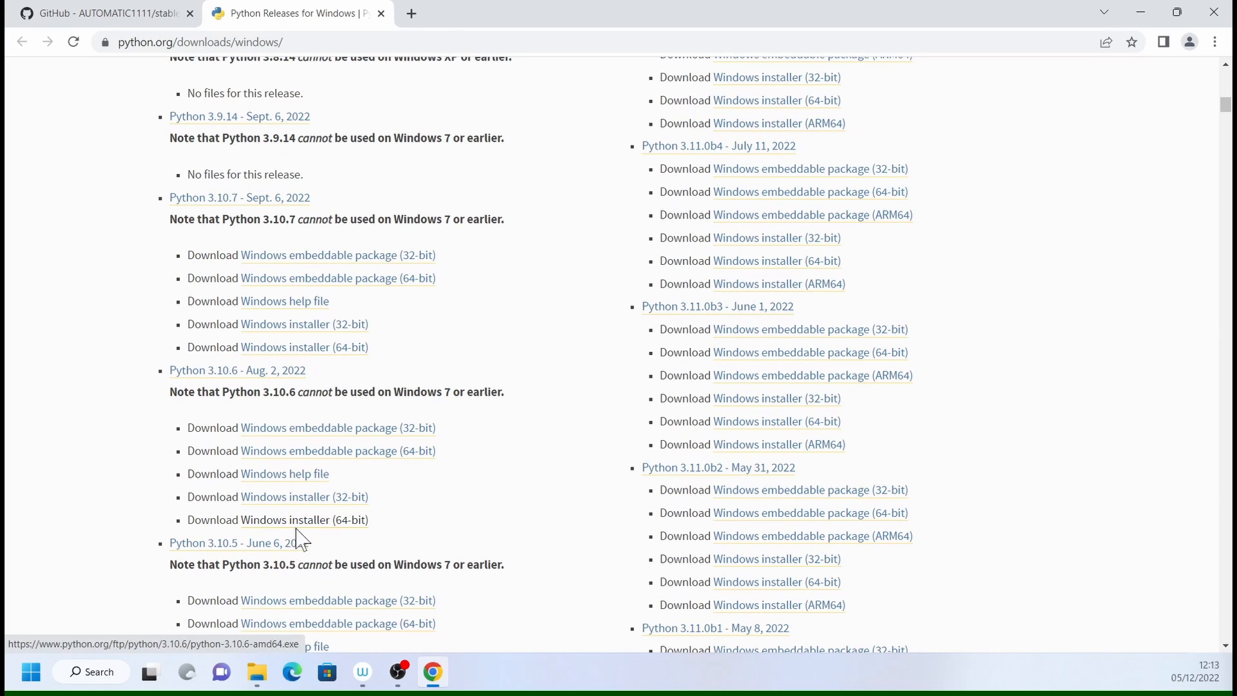
left_click(353, 525)
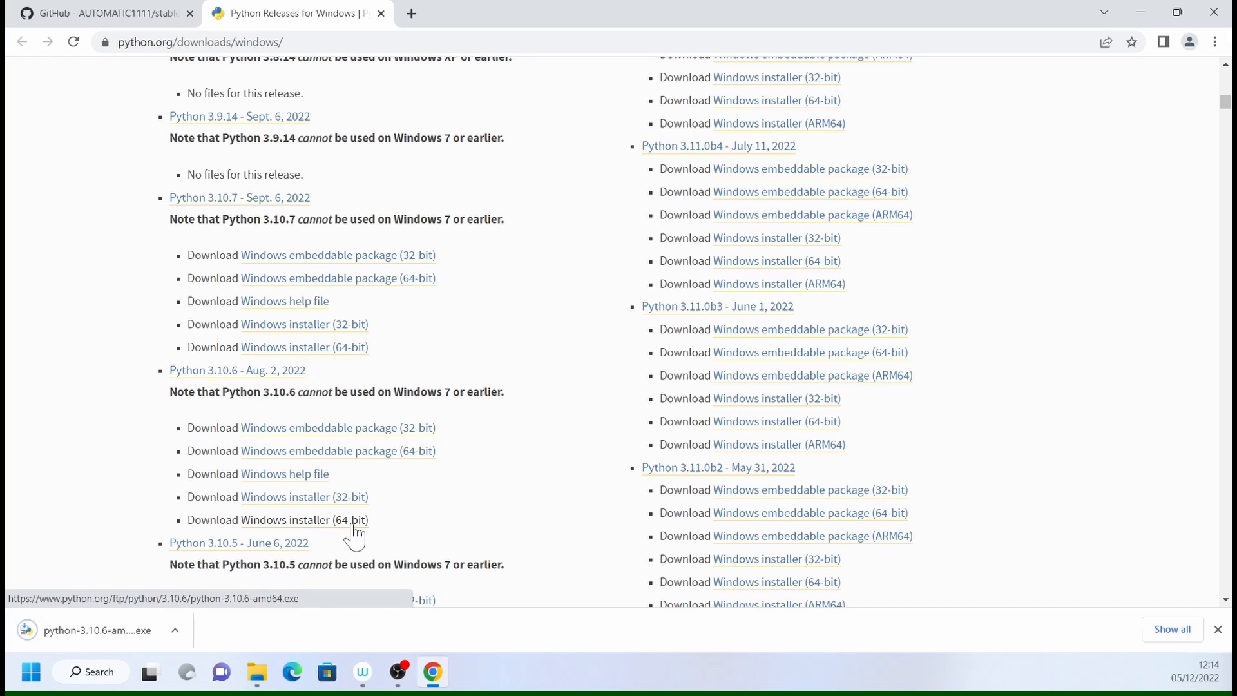
- Run the downloaded Python installer with Python 3.10 added to PATH and the all-users launcher disabled, using the default installation
left_click(123, 641)
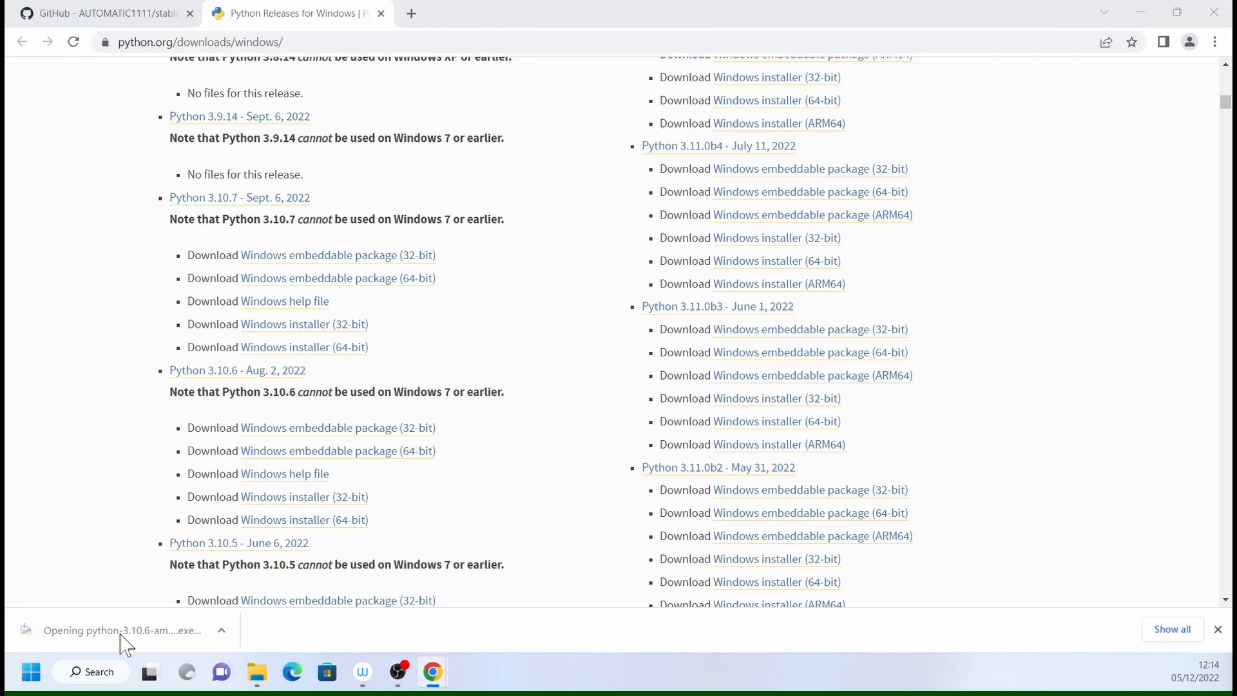
left_click(1141, 12)
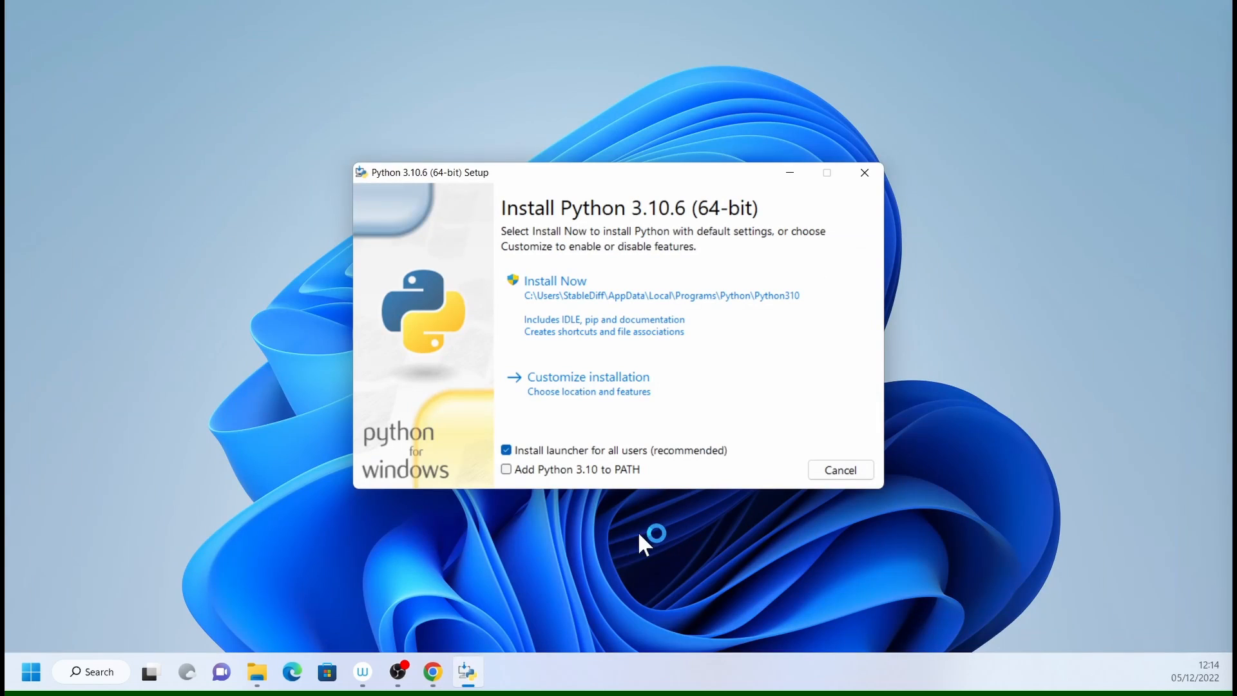
left_click(530, 474)
left_click(506, 450)
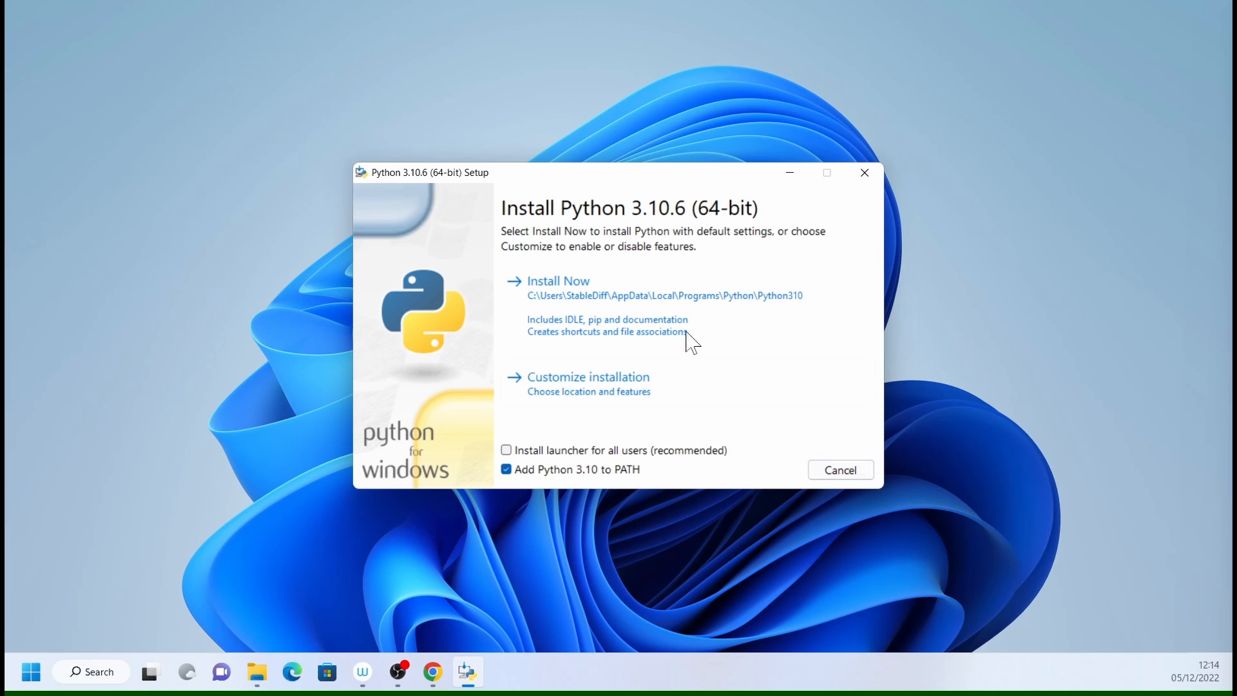
left_click(557, 289)
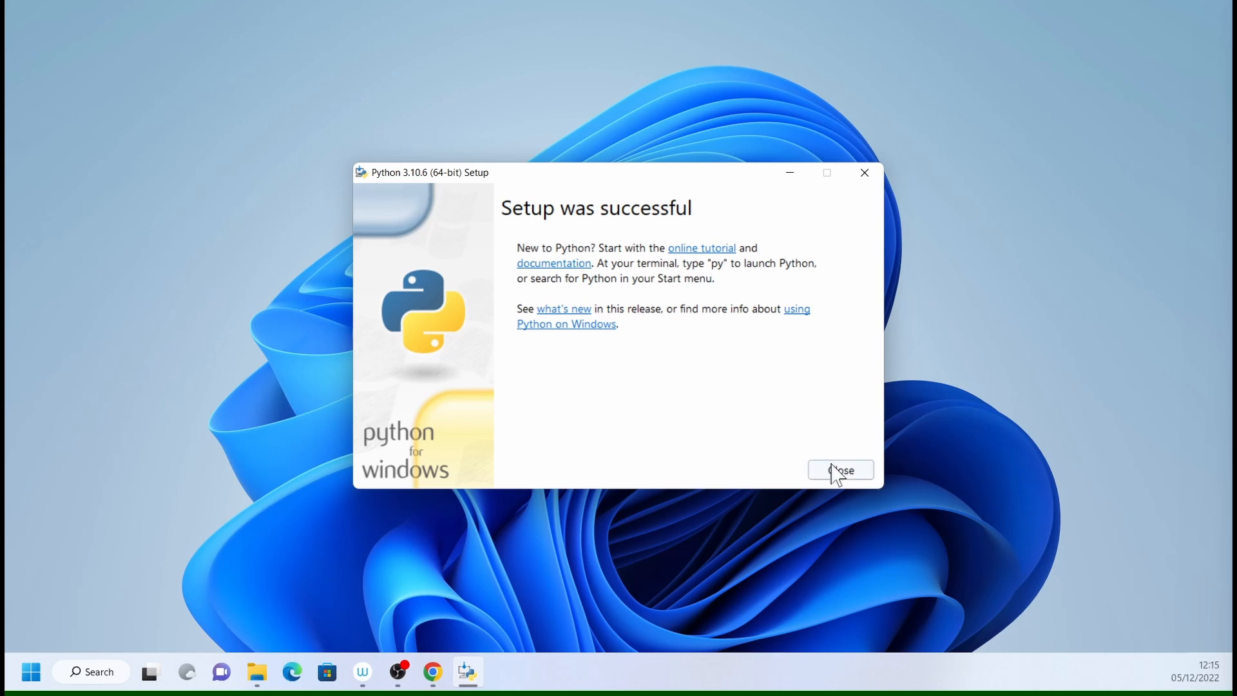
left_click(836, 470)
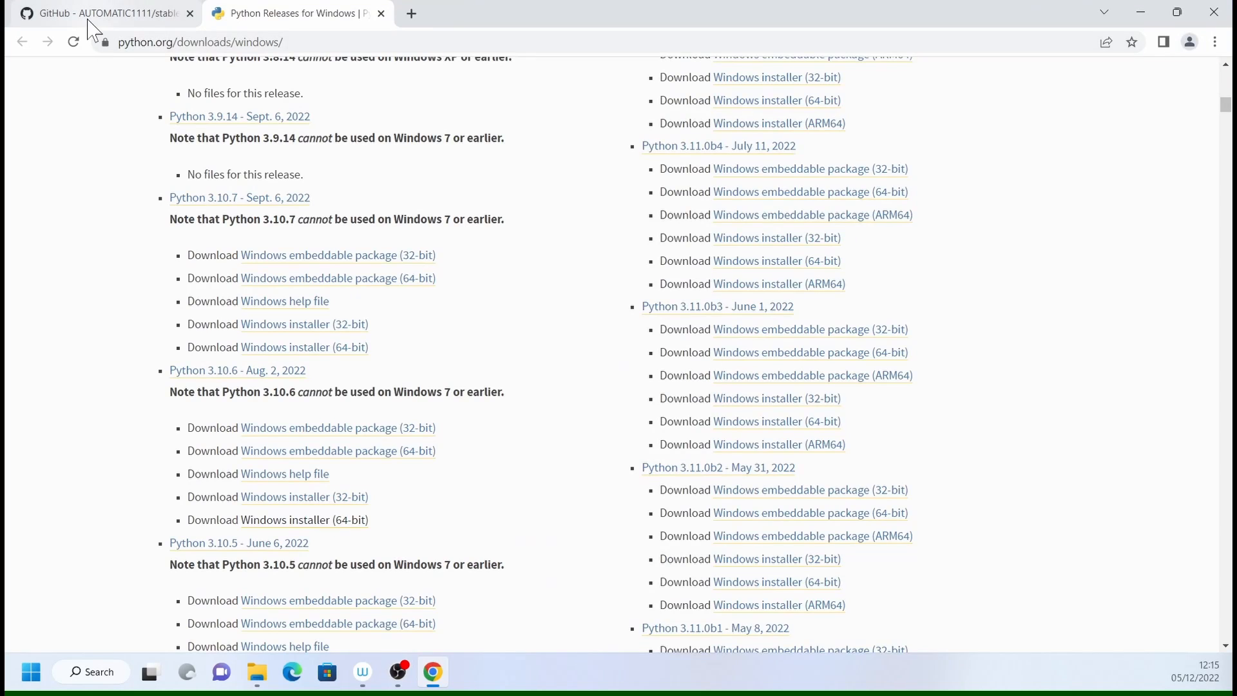
- Follow the git link in the repository's README and download the standalone 64-bit Git for Windows Setup
left_click(88, 18)
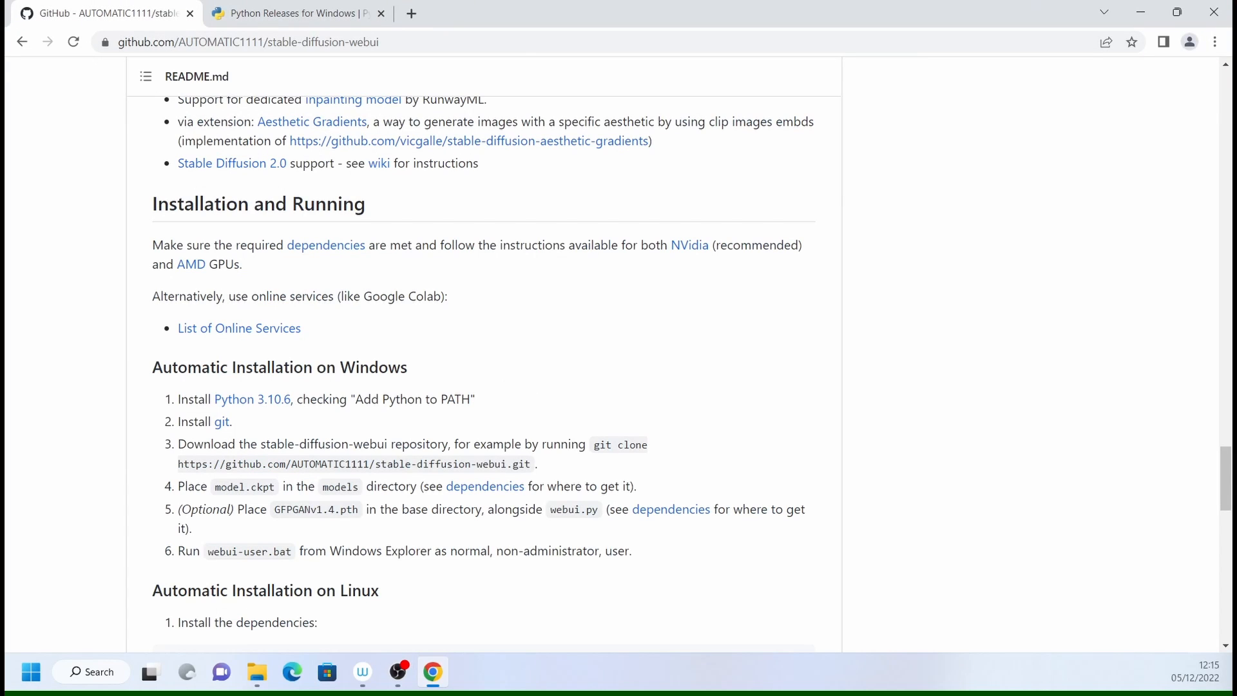
left_click(222, 425)
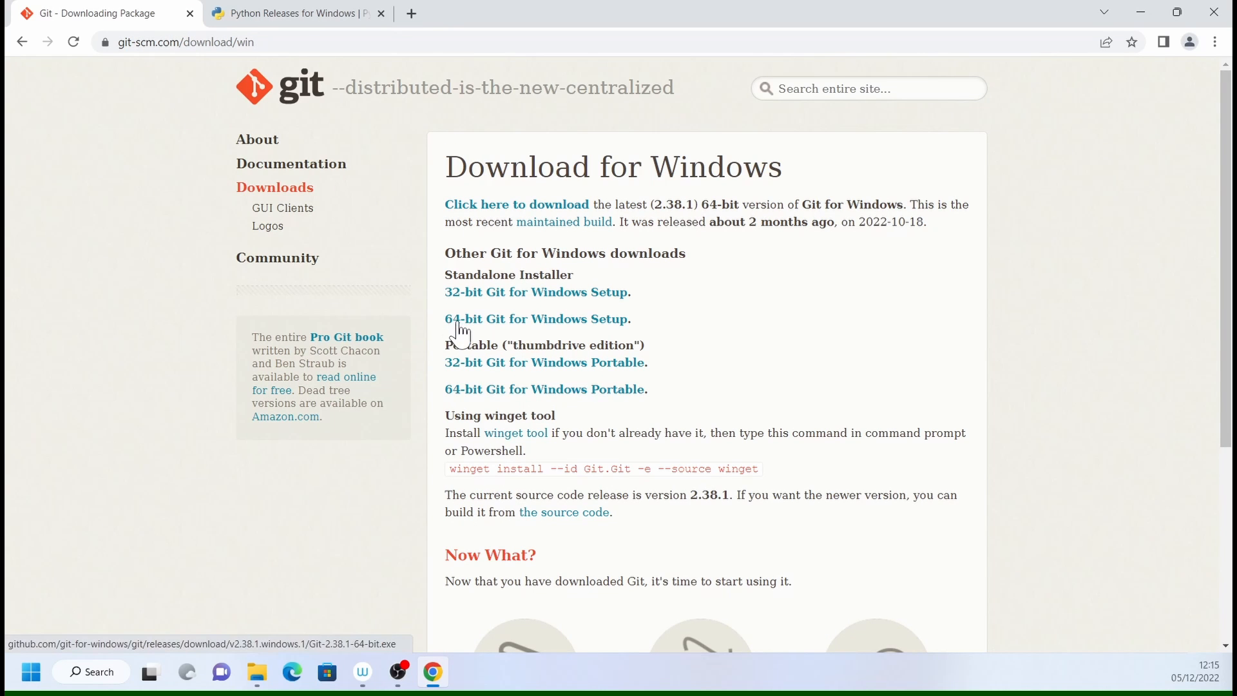
left_click(551, 322)
- Install Git 2.38.1 from the downloaded setup, finish without viewing the release notes, and return to the stable-diffusion-webui README
left_click(120, 635)
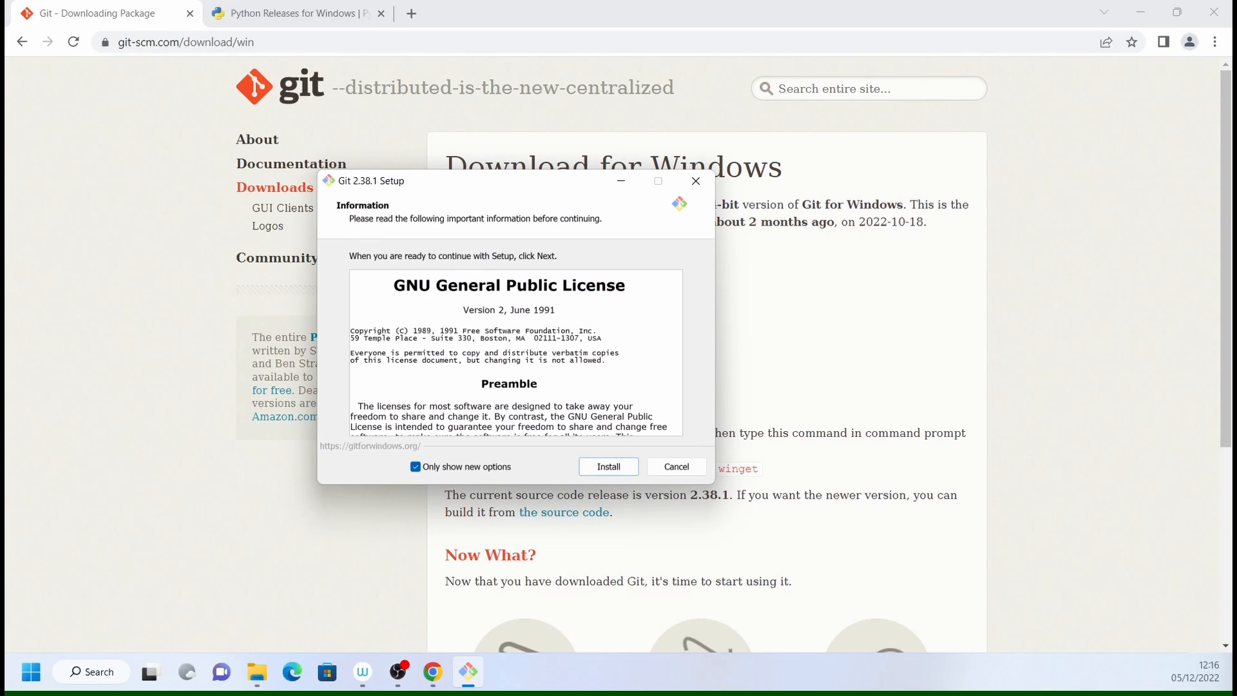
left_click(610, 468)
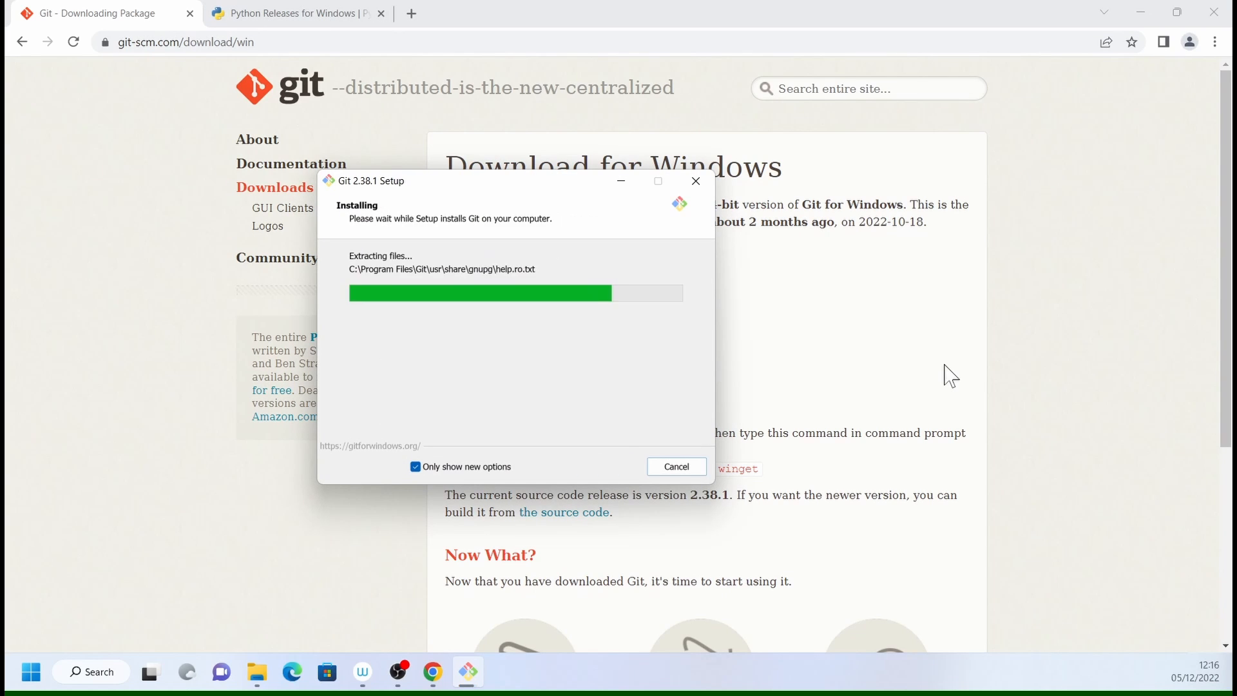
left_click(464, 327)
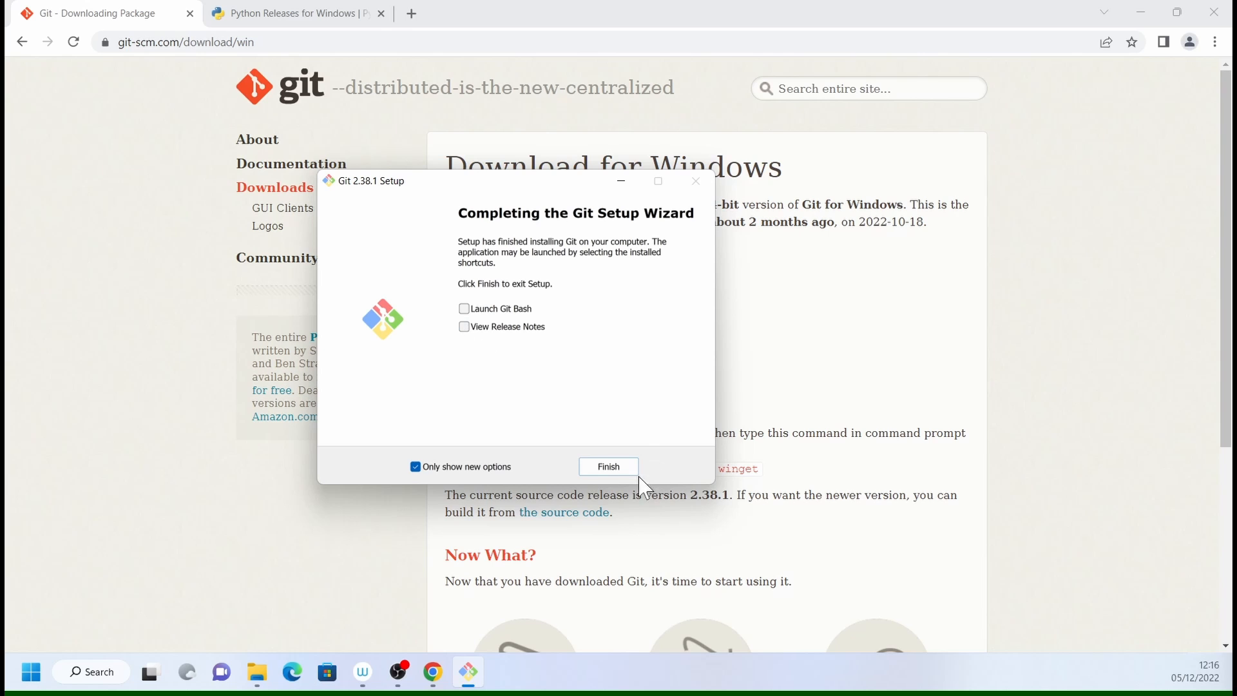
left_click(608, 466)
left_click(22, 42)
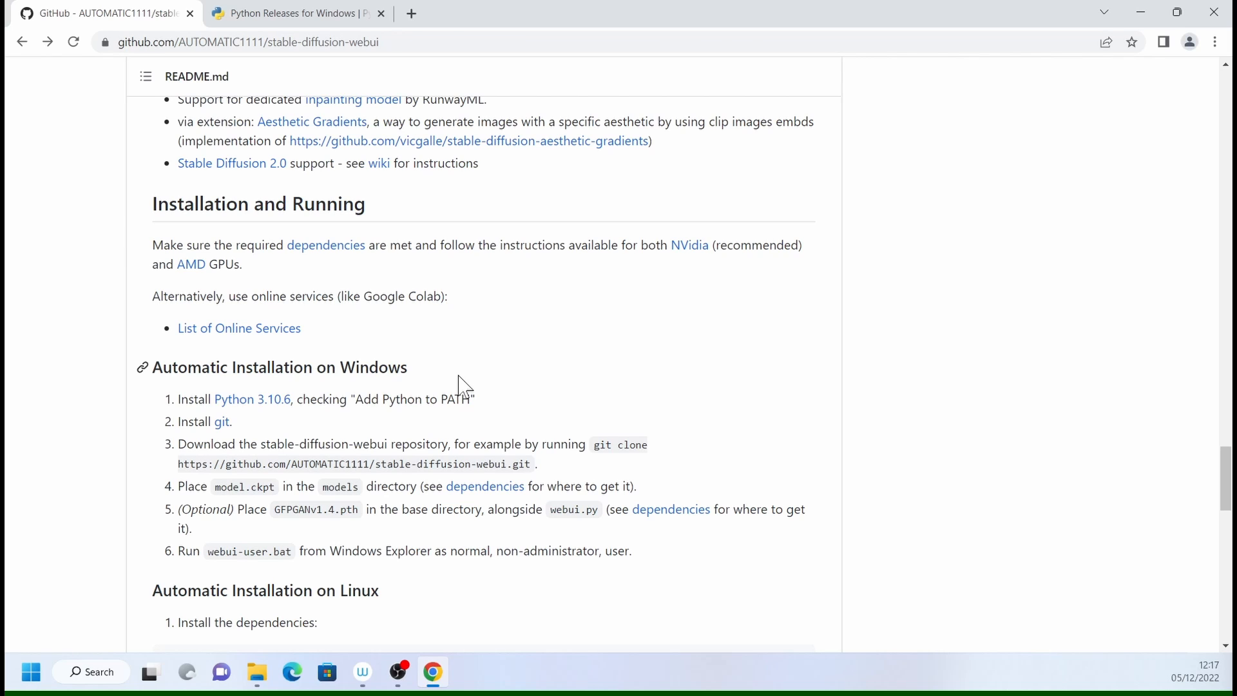
- Create a new folder named SDiff in the root of Local Disk (C:) in File Explorer
left_click(257, 672)
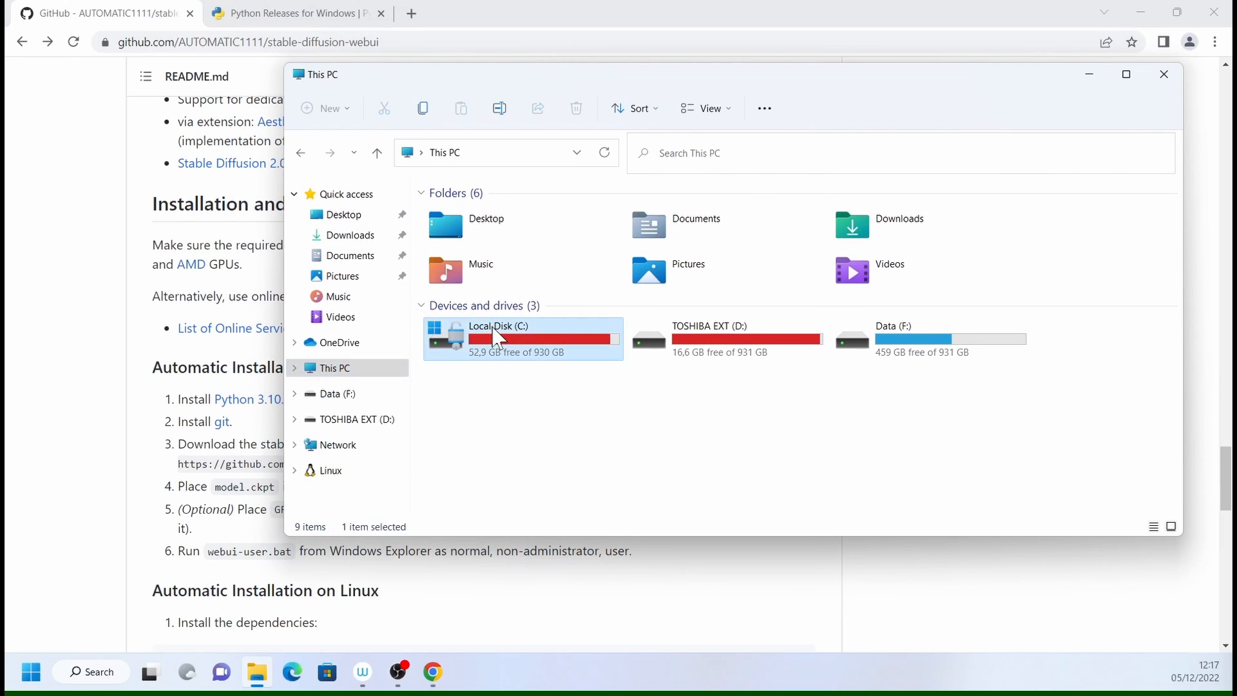
double_click(499, 337)
right_click(947, 326)
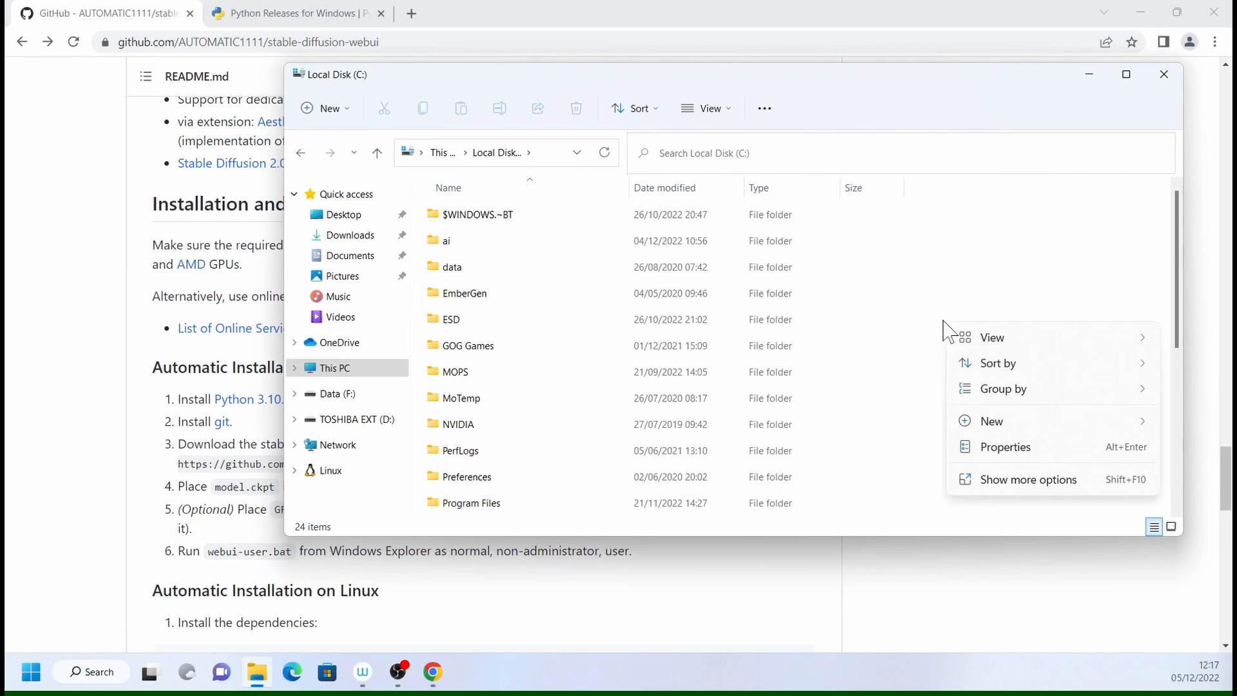
mouse_move(1006, 422)
left_click(1185, 424)
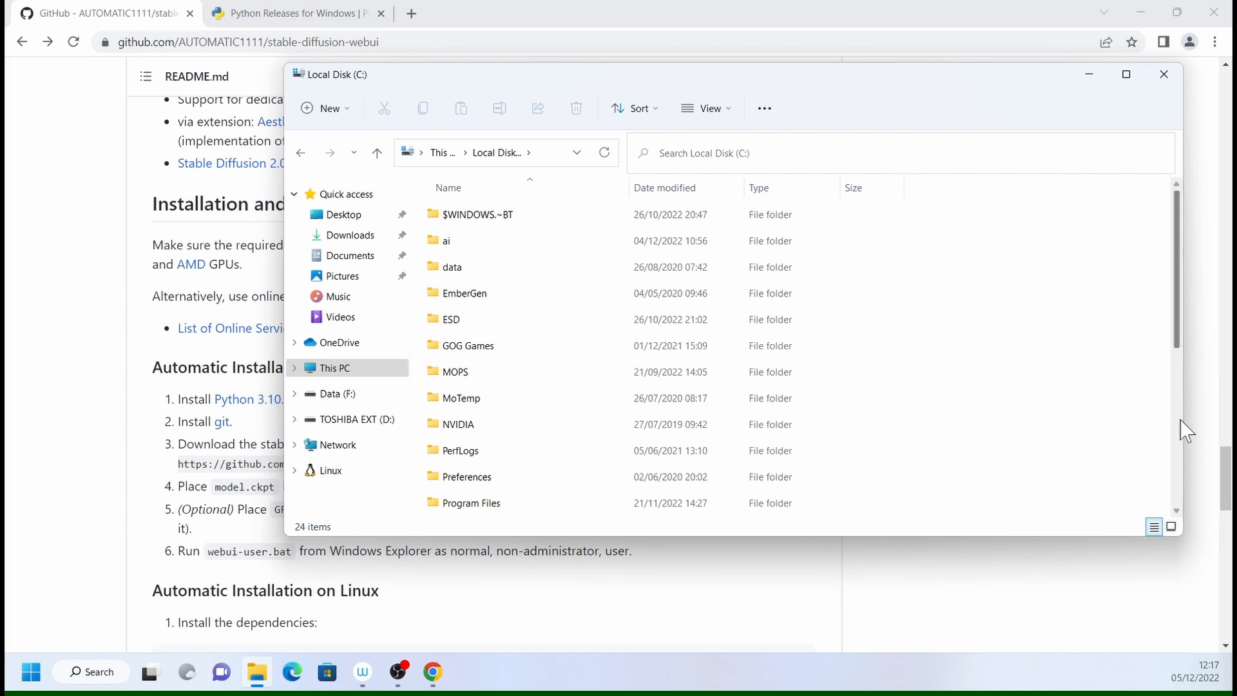
type("SDiff")
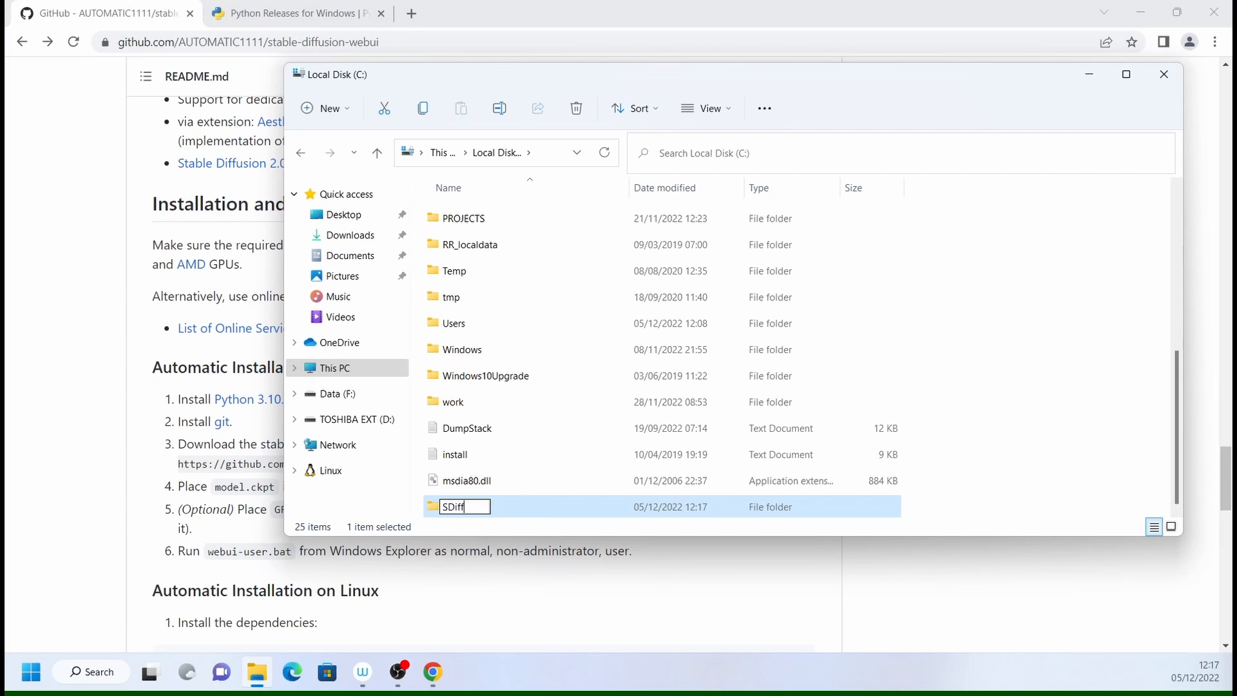
key("Return")
left_click(1090, 74)
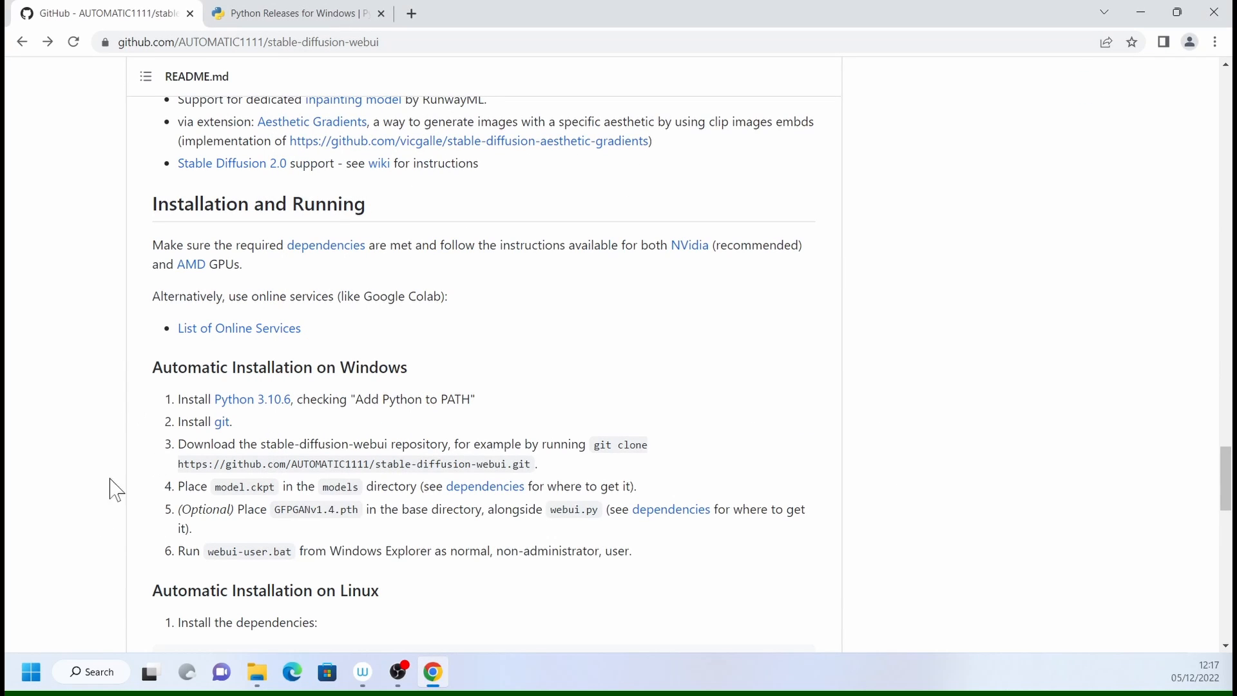
- Search Windows for "cmd" and open Command Prompt
left_click(31, 672)
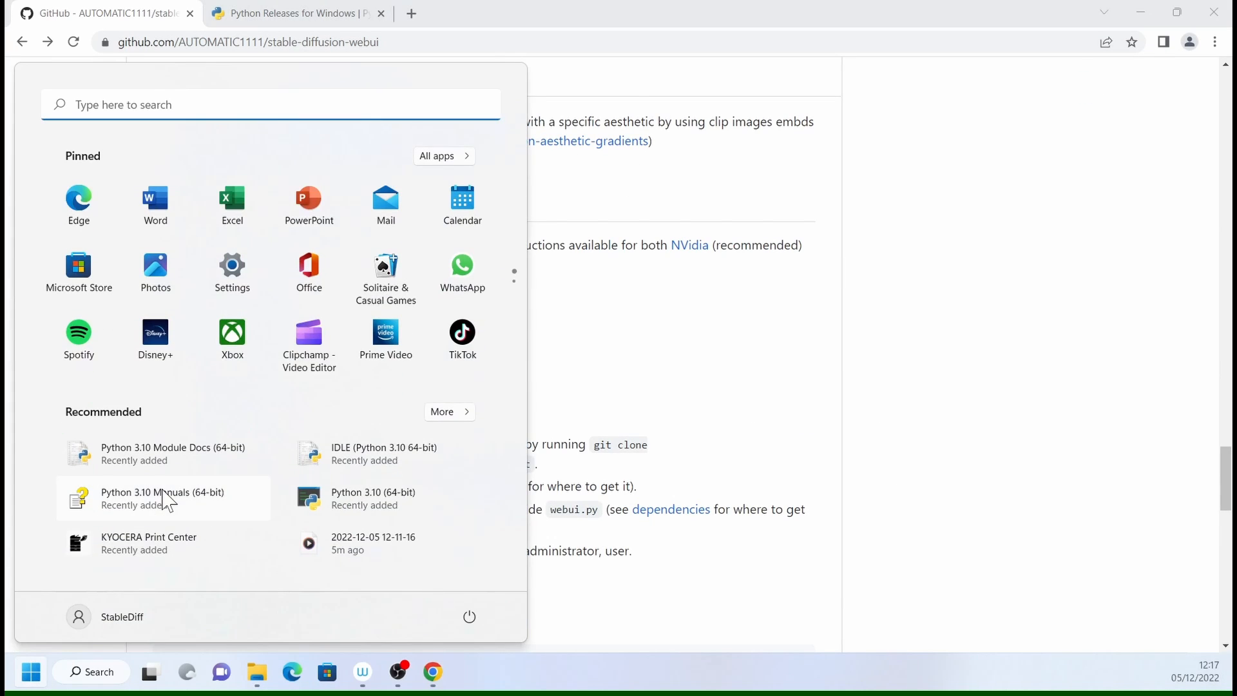
type("cmd")
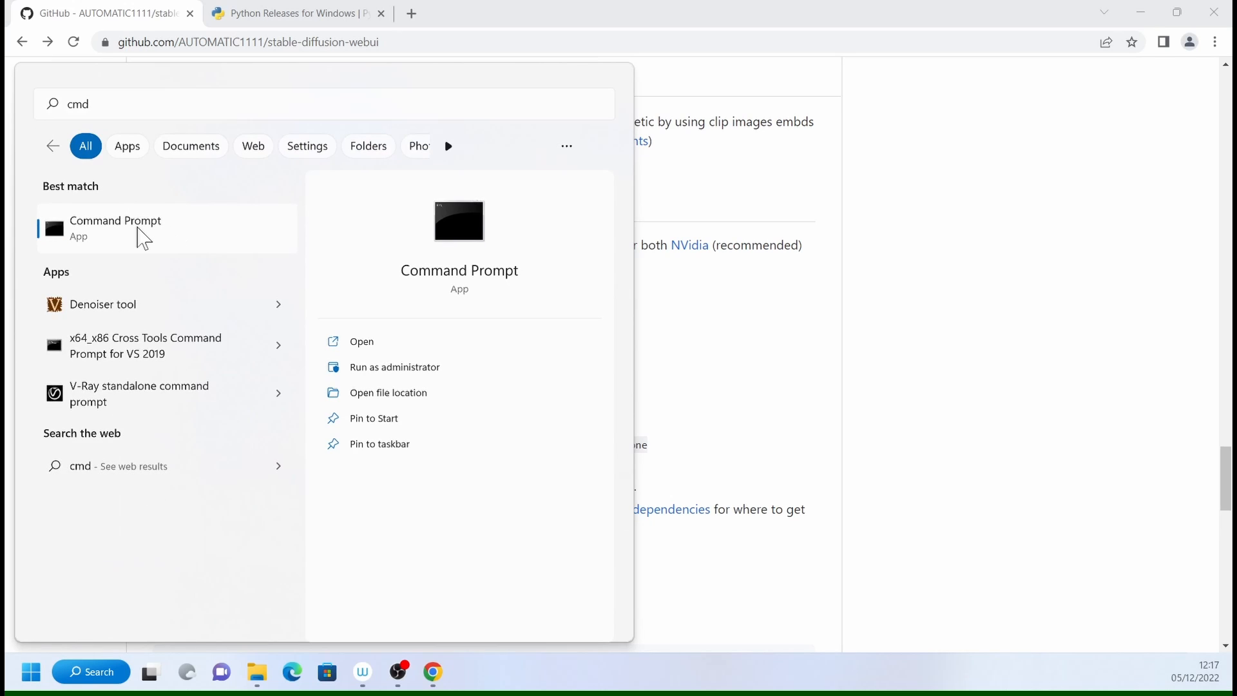
left_click(141, 237)
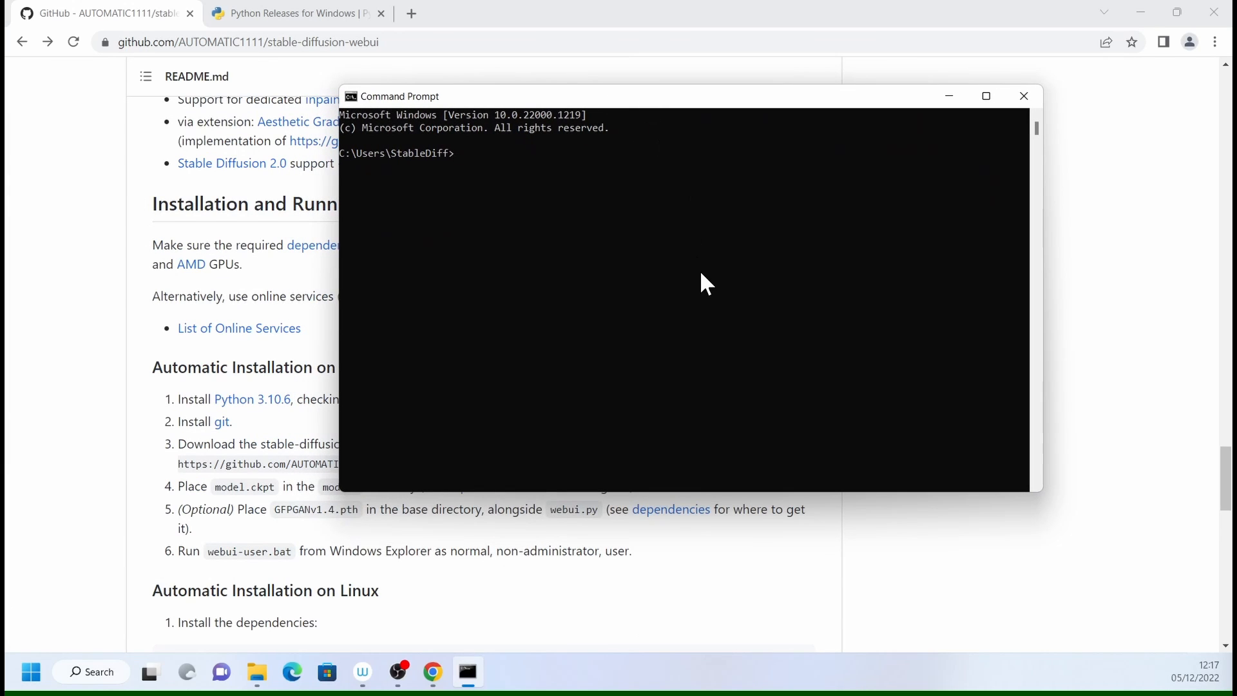
- Change the working directory to C:\SDiff and list the folder's contents
type("cd..")
key("Return")
type("cd..")
key("Return")
type("cd sd")
key("Tab")
key("Return")
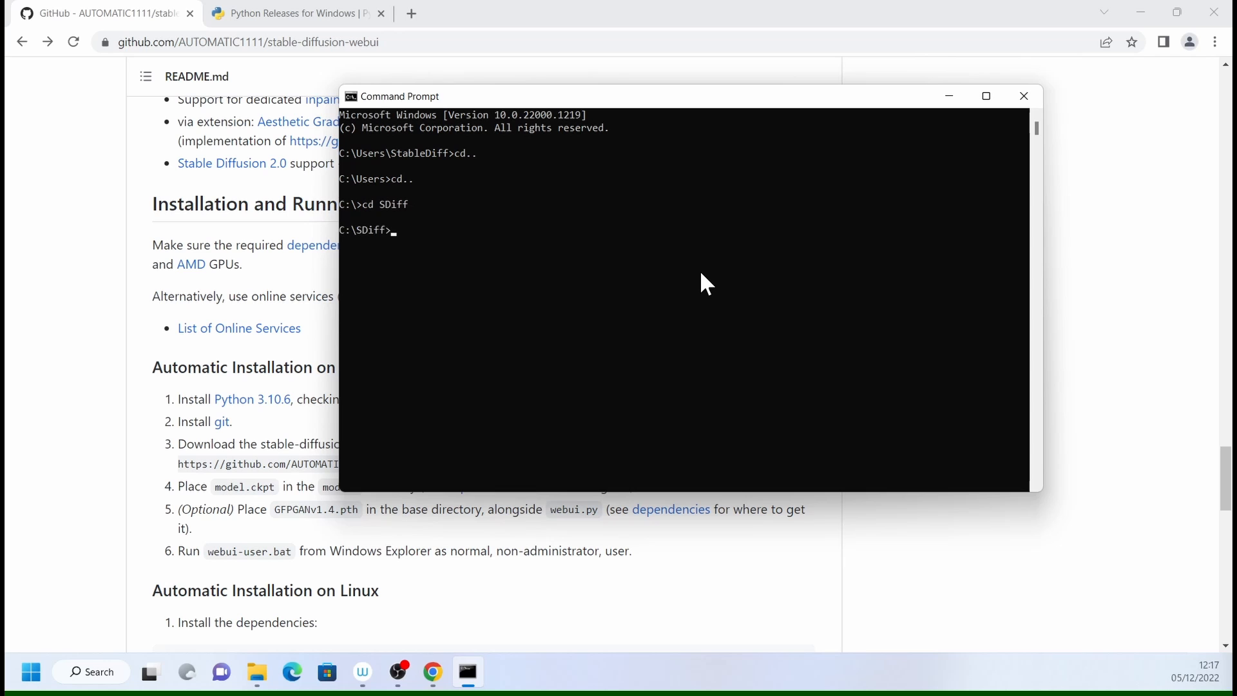
type("dir")
key("Return")
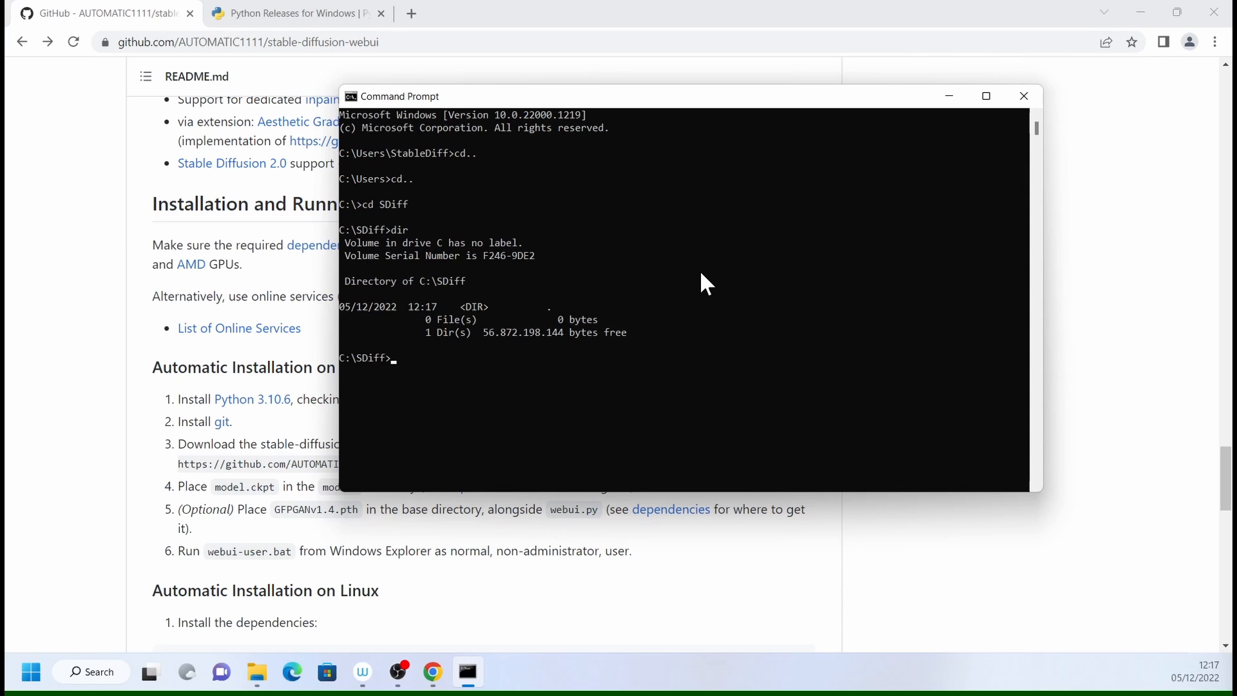
key("super+Right")
left_click(543, 237)
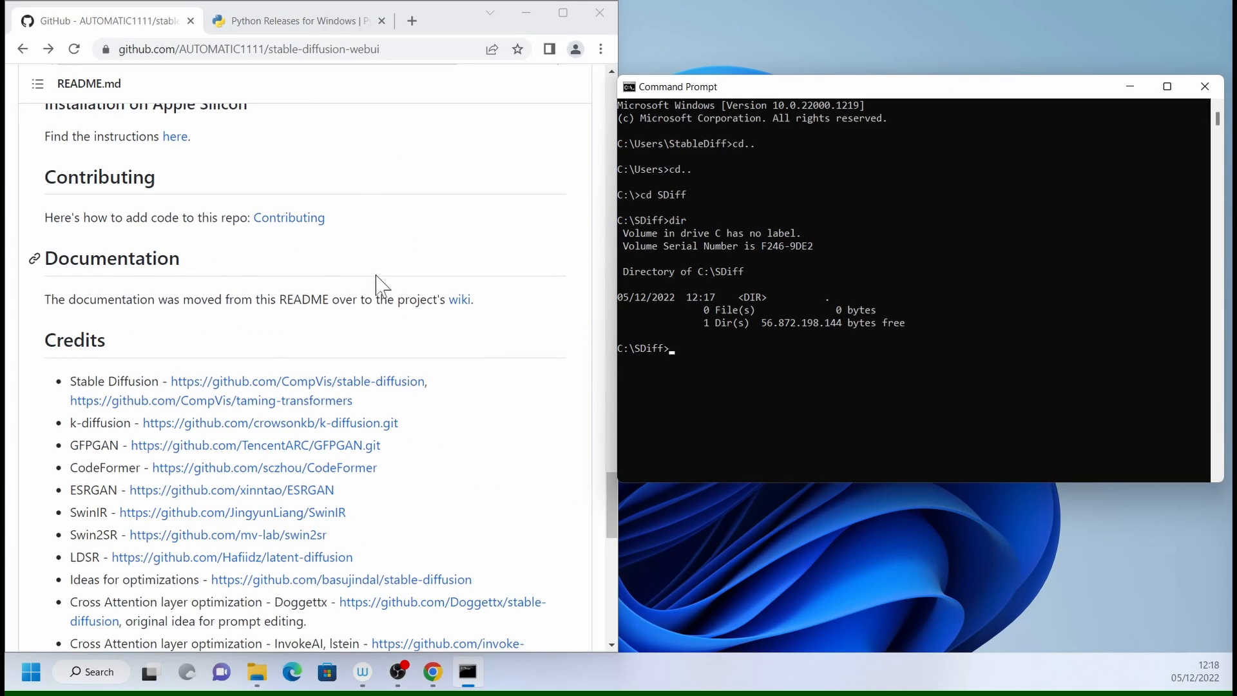
scroll(387, 287, "up", 2)
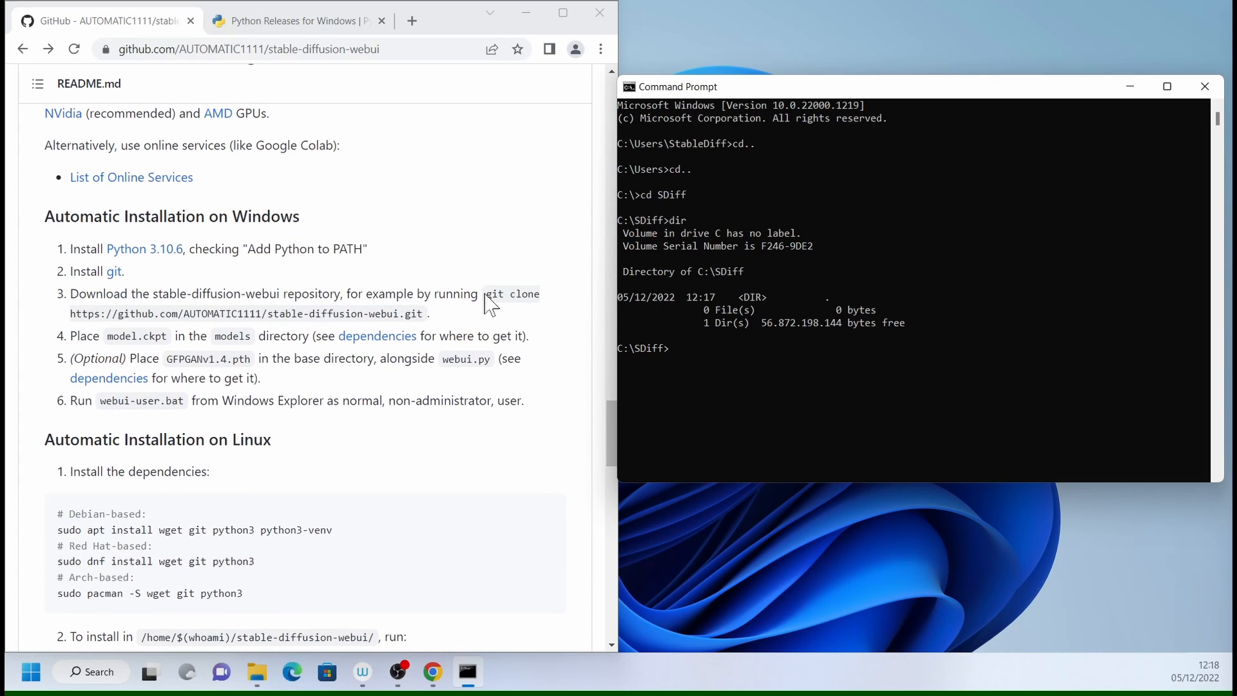
left_click_drag(487, 294, 430, 321)
key("ctrl+c")
left_click(688, 356)
key("ctrl+v")
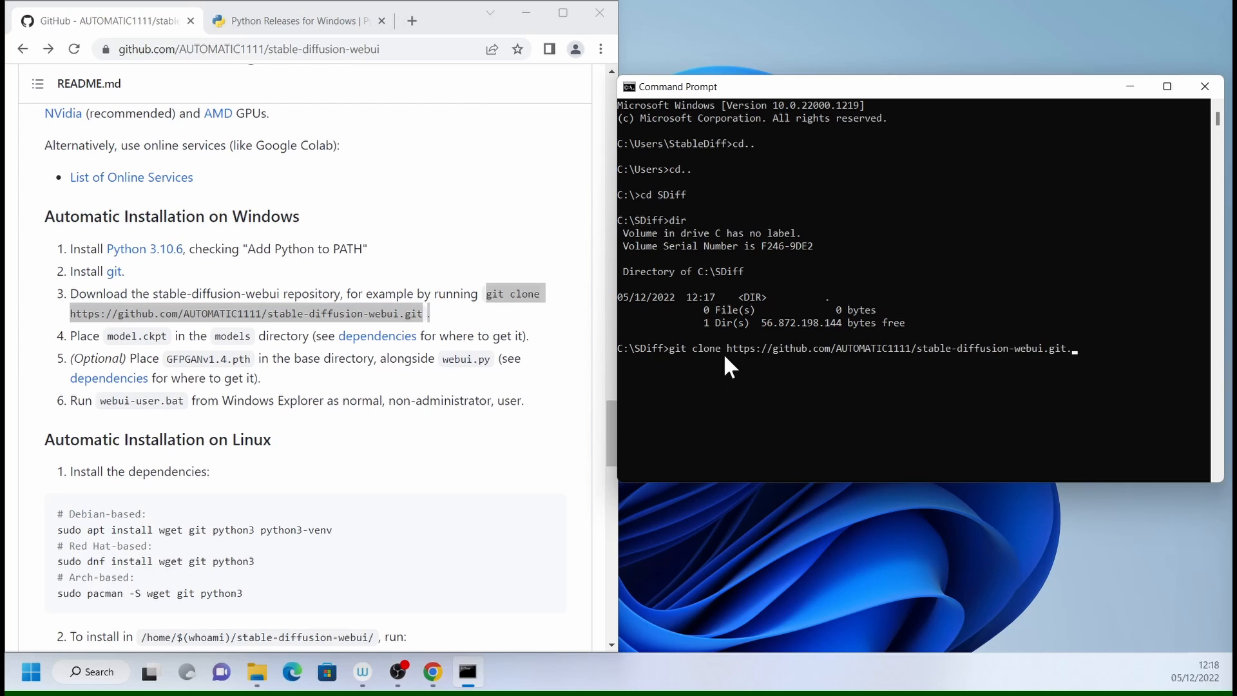
key("BackSpace")
type(".")
key("Return")
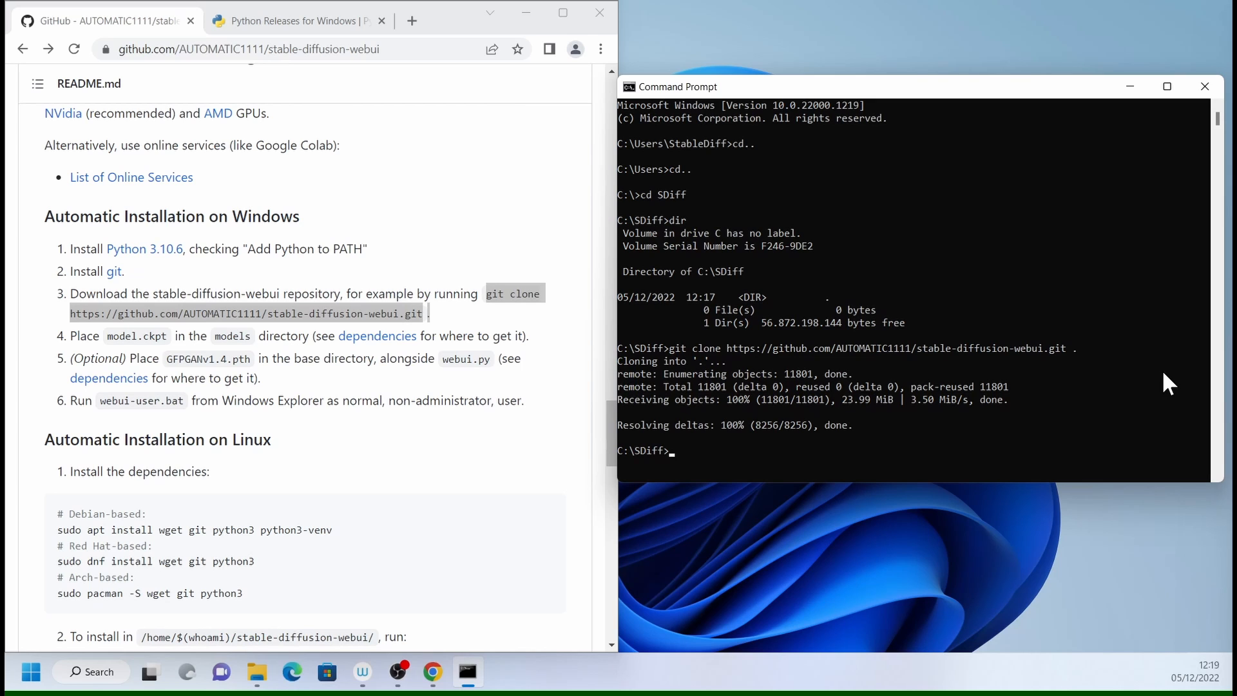
type("dir")
key("Return")
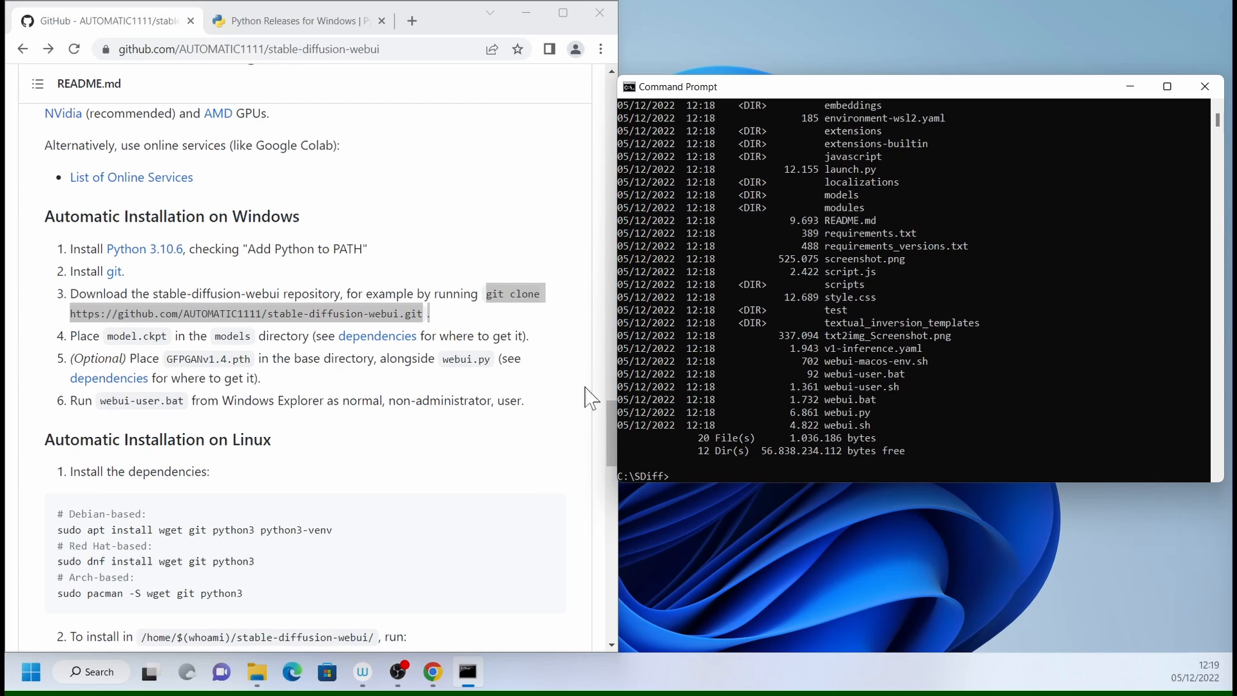
- Follow the README's dependencies link to the official model download and examine the stable-diffusion-v-1-4-original page for its weights
left_click(372, 343)
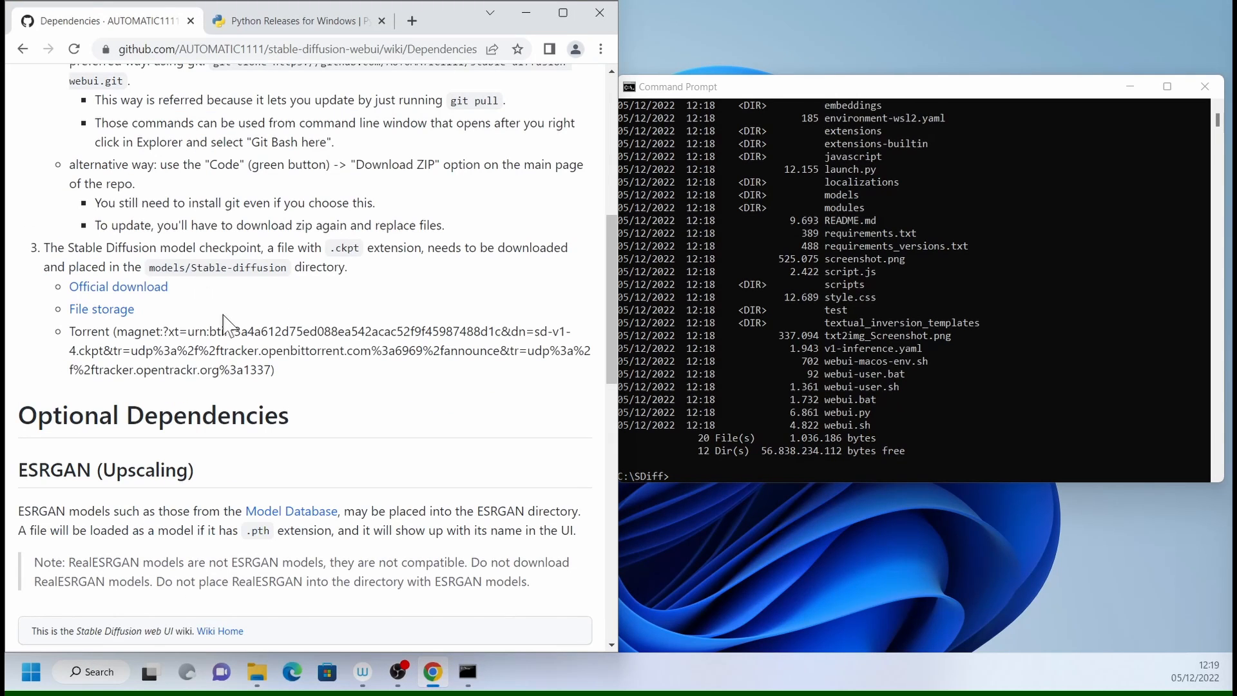
left_click(132, 289)
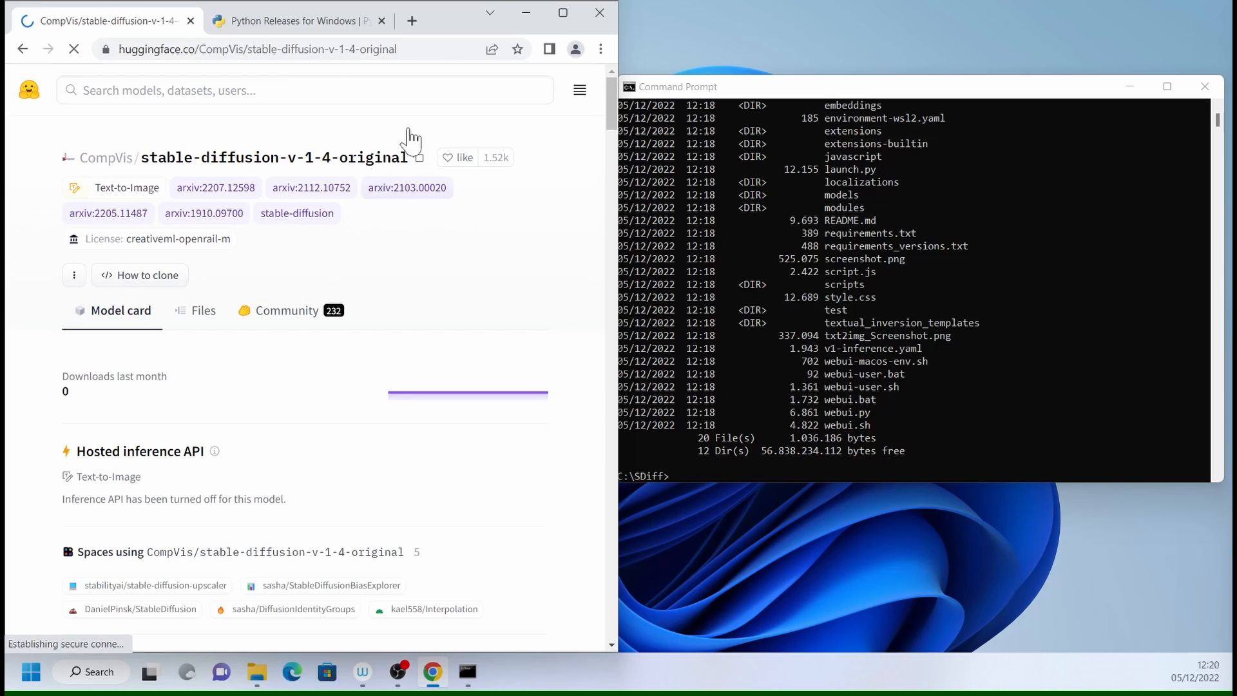
scroll(303, 212, "down", 8)
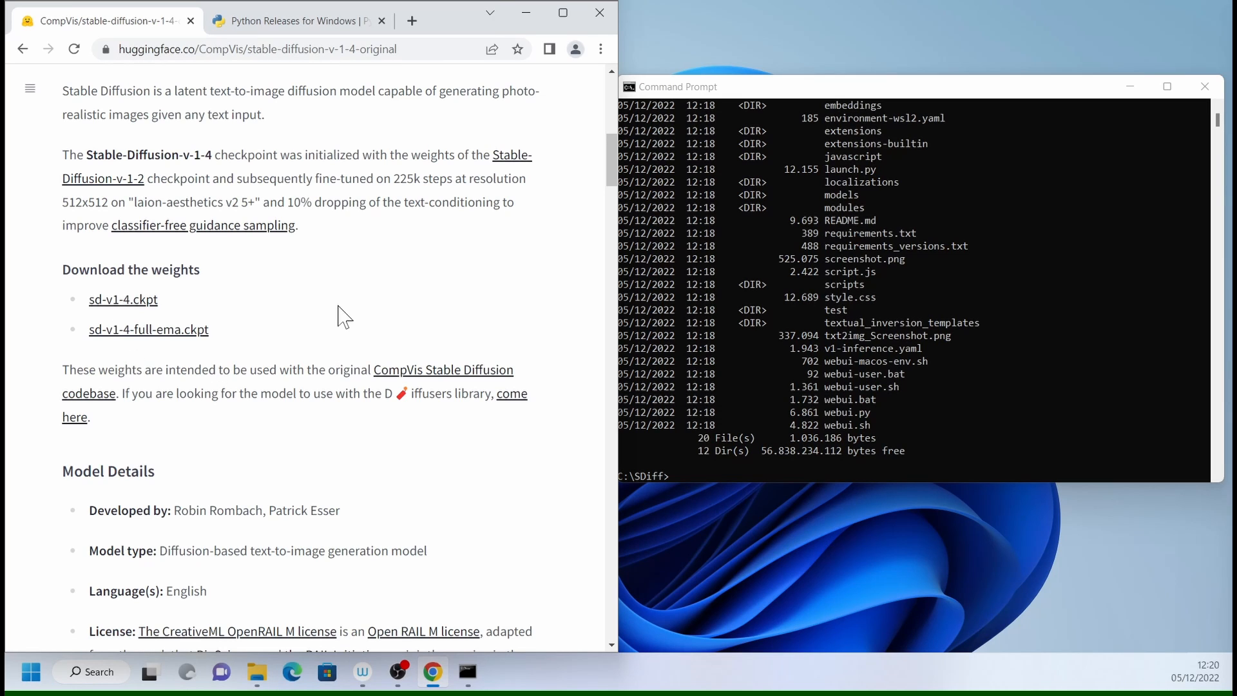
scroll(351, 320, "up", 10)
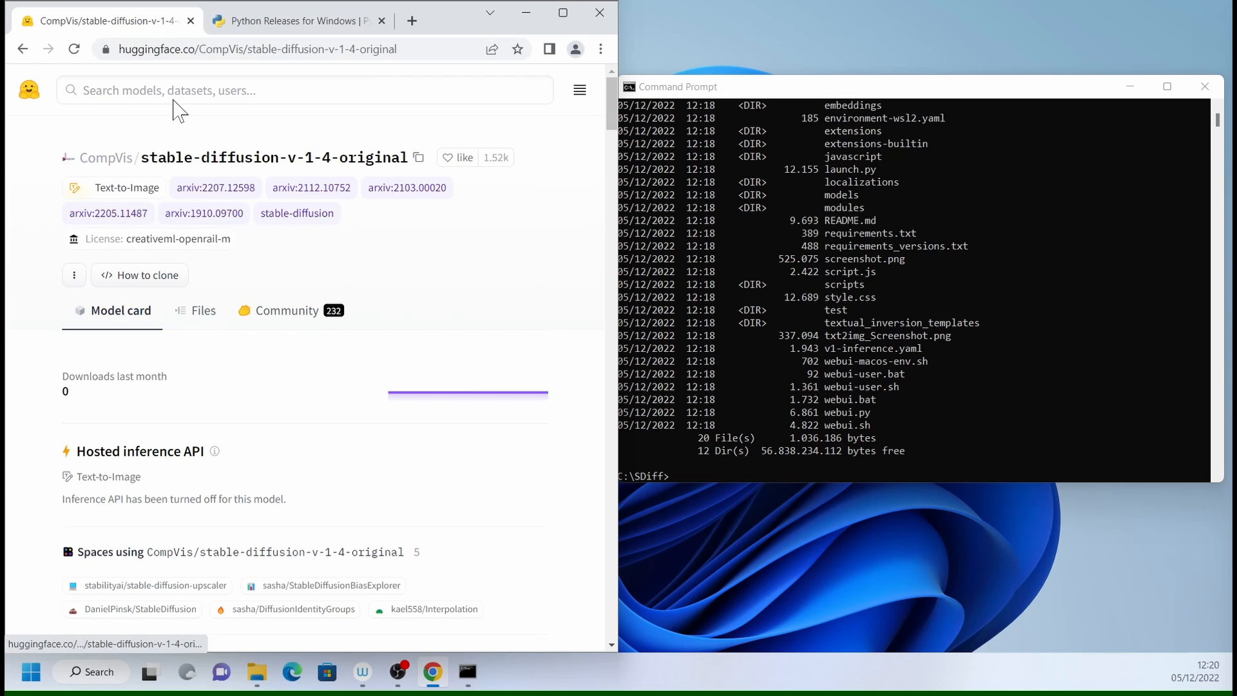
- Find the stabilityai/stable-diffusion-2 model on Hugging Face and open its list of files
left_click(305, 90)
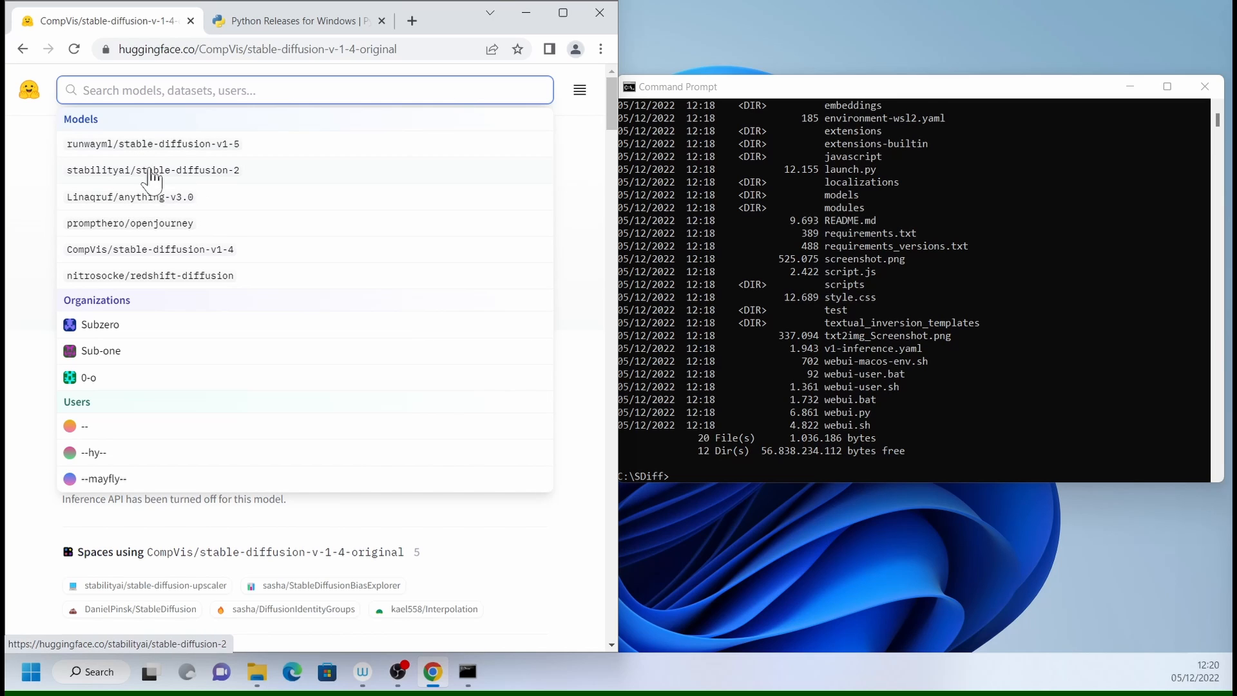
left_click(216, 171)
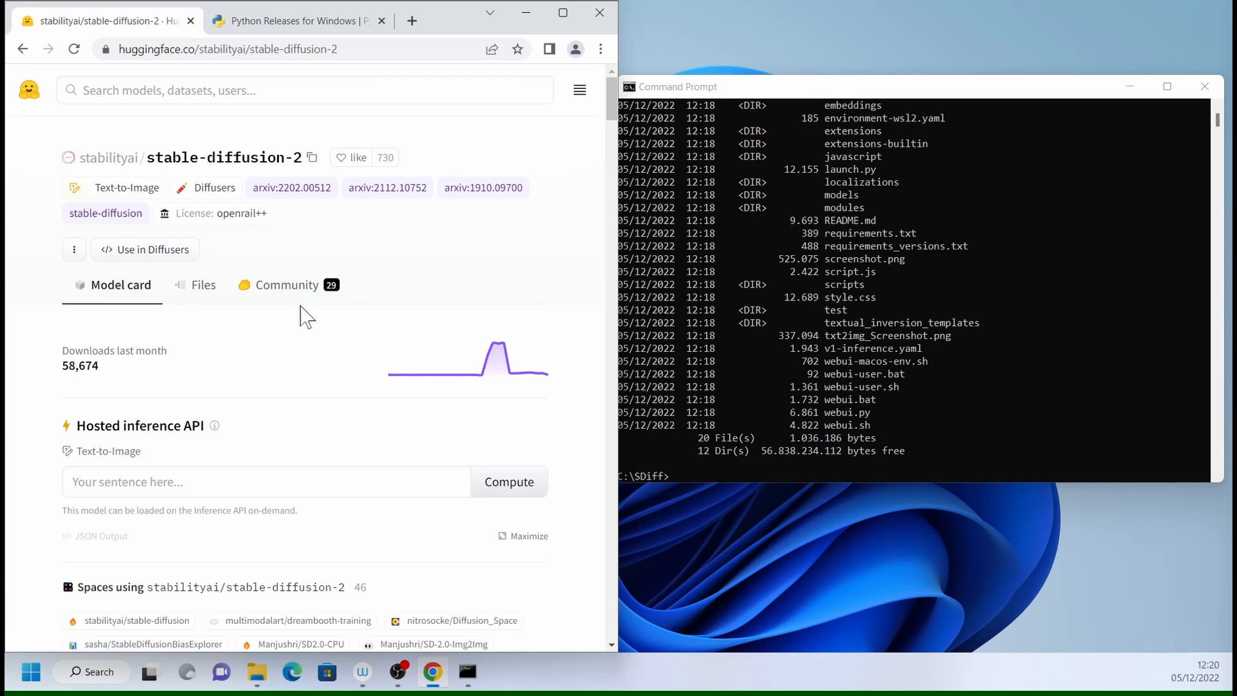
scroll(302, 390, "down", 2)
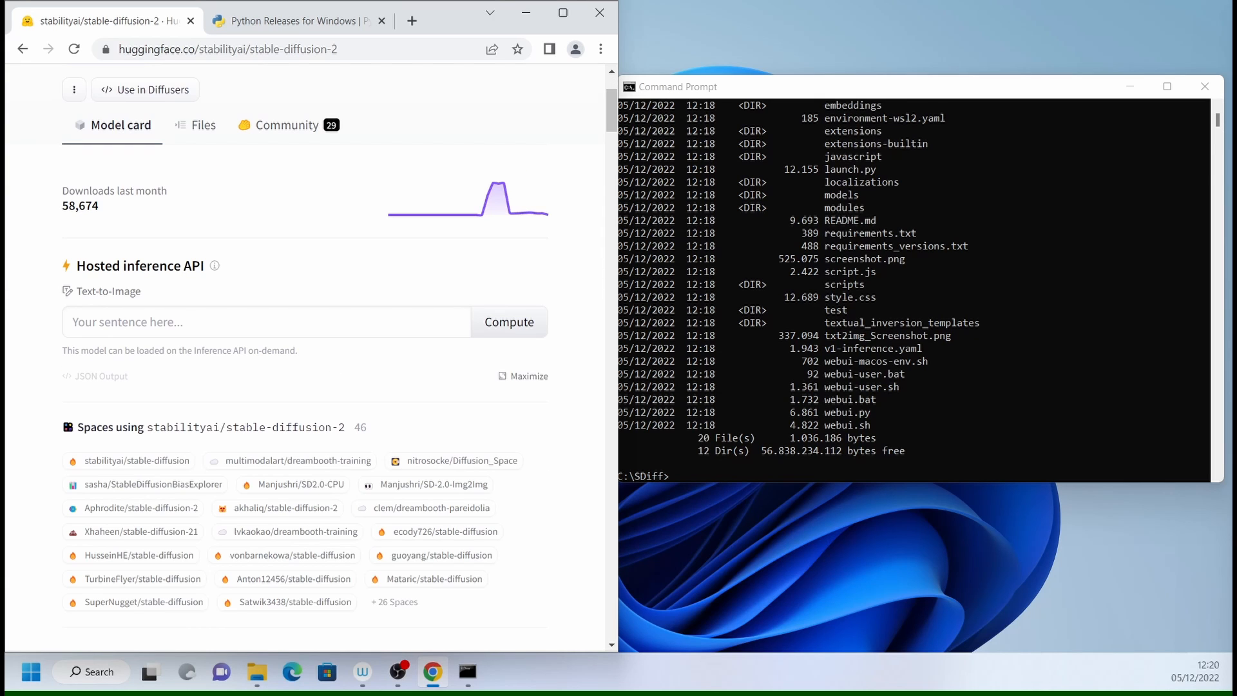
scroll(187, 298, "up", 2)
left_click(197, 290)
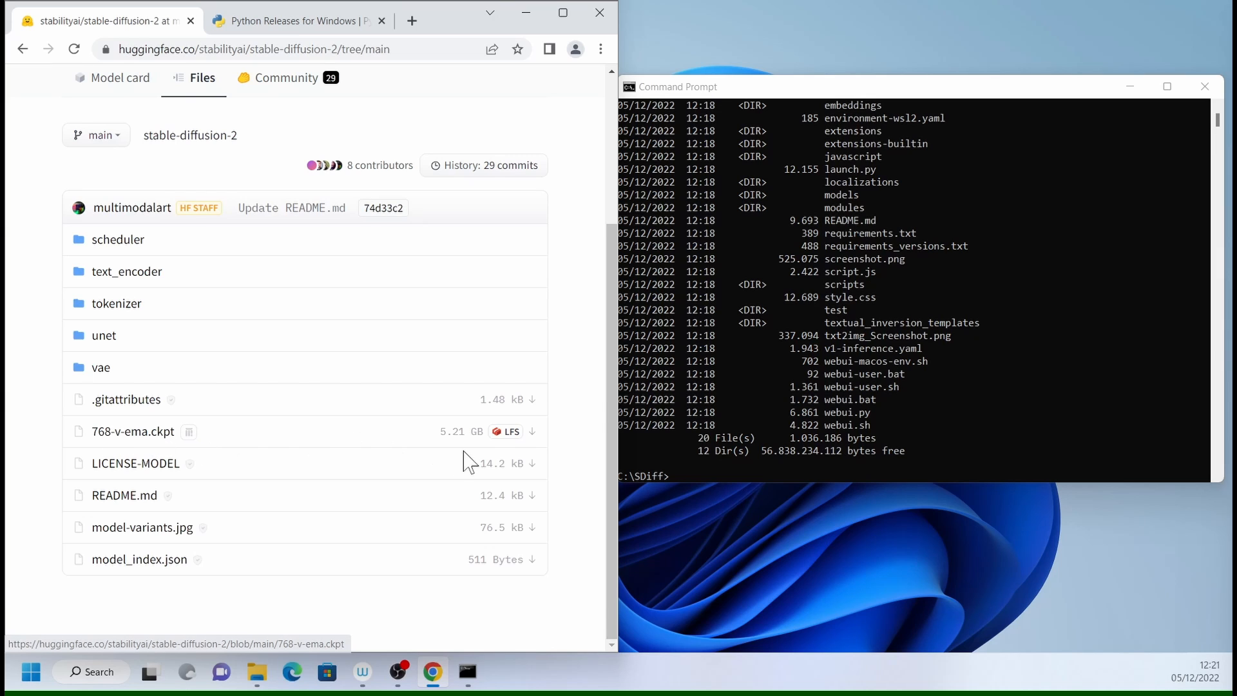
- Start downloading the 768-v-ema.ckpt checkpoint and cancel the download
left_click(532, 432)
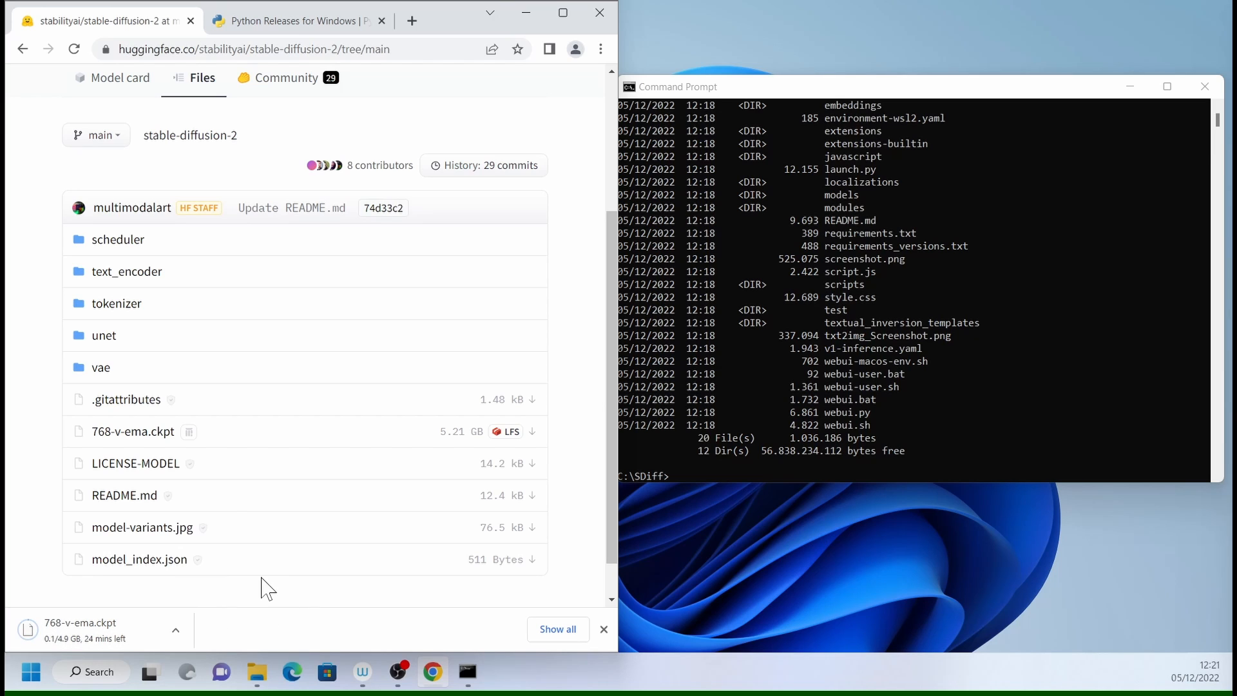
left_click(175, 630)
left_click(193, 600)
- Paste the already copied 768-v-ema.ckpt checkpoint into C:\SDiff\models\Stable-diffusion in File Explorer
left_click(256, 672)
scroll(525, 380, "down", 3)
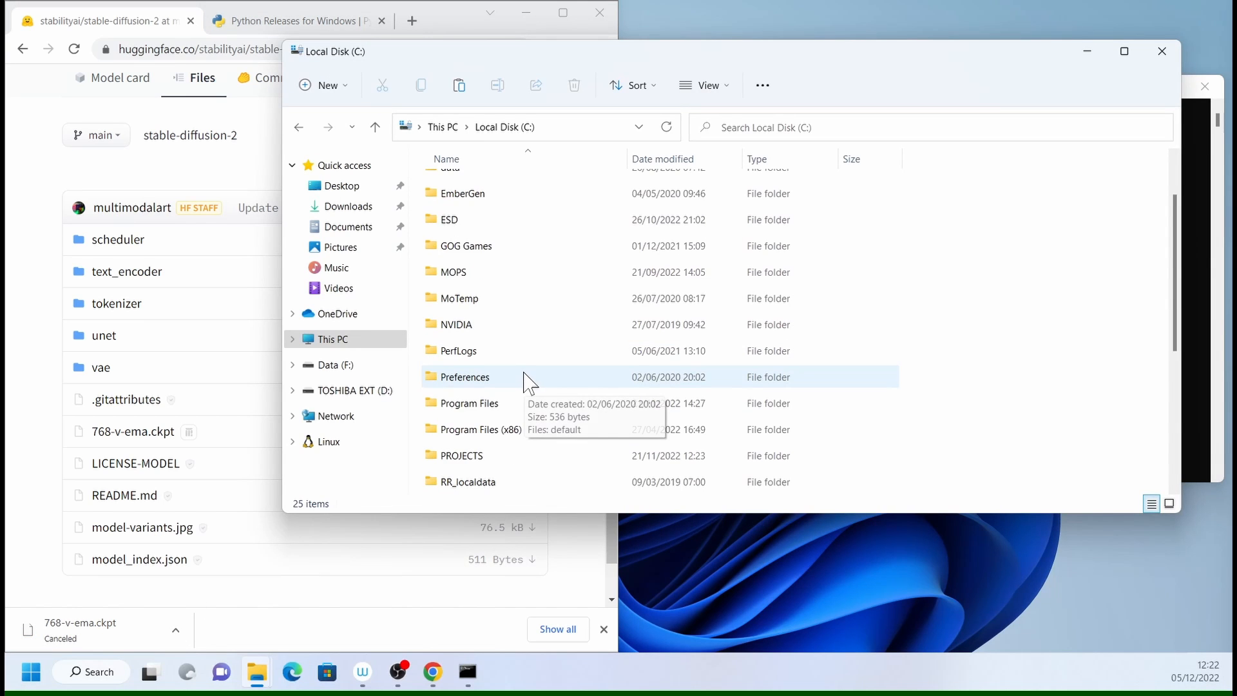
left_click(457, 353)
double_click(457, 353)
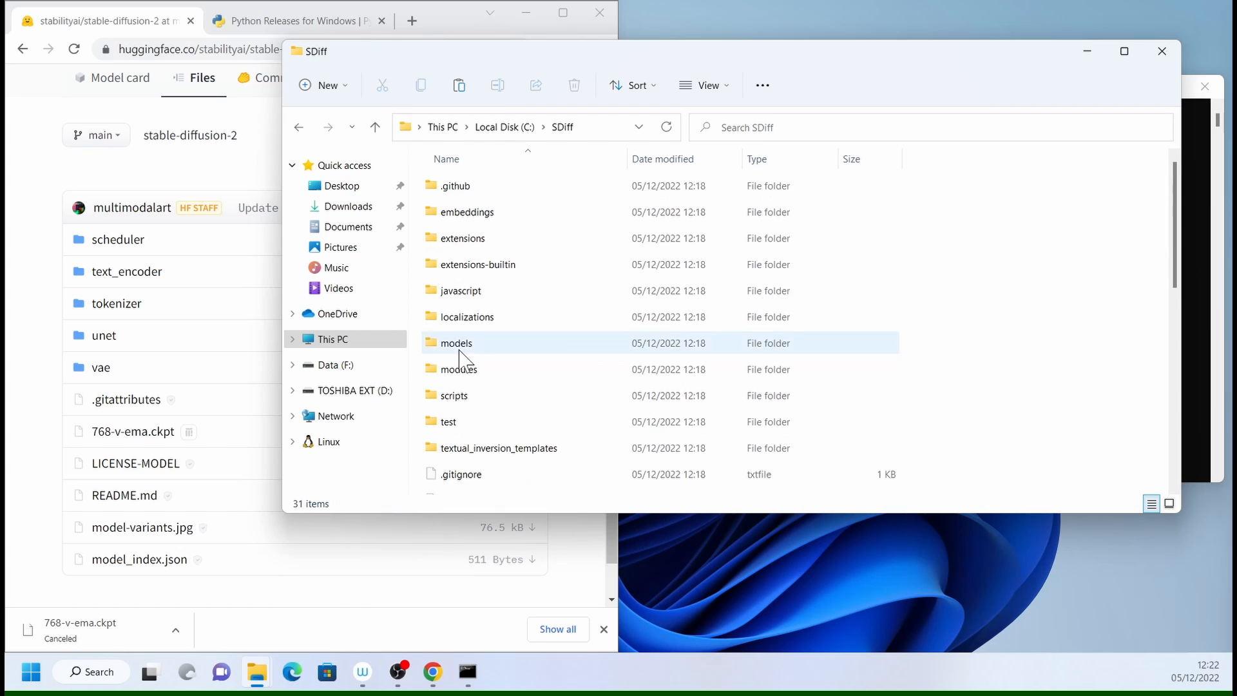
double_click(461, 348)
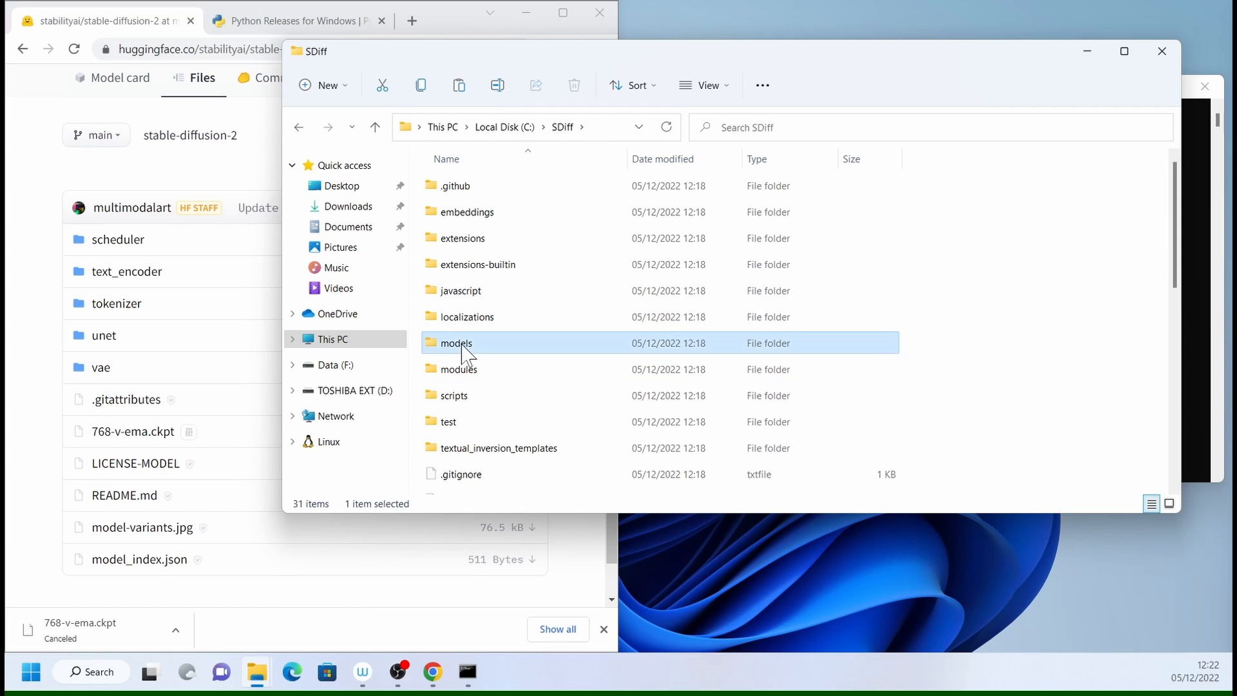
double_click(480, 219)
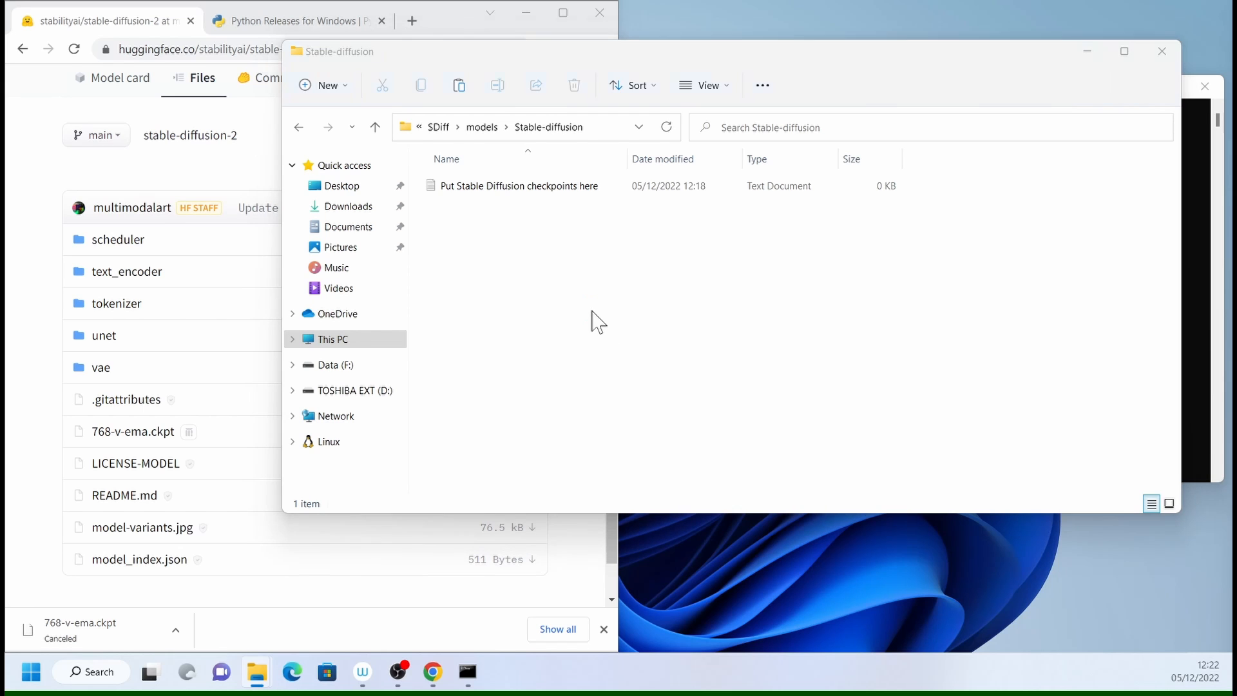
key("ctrl+v")
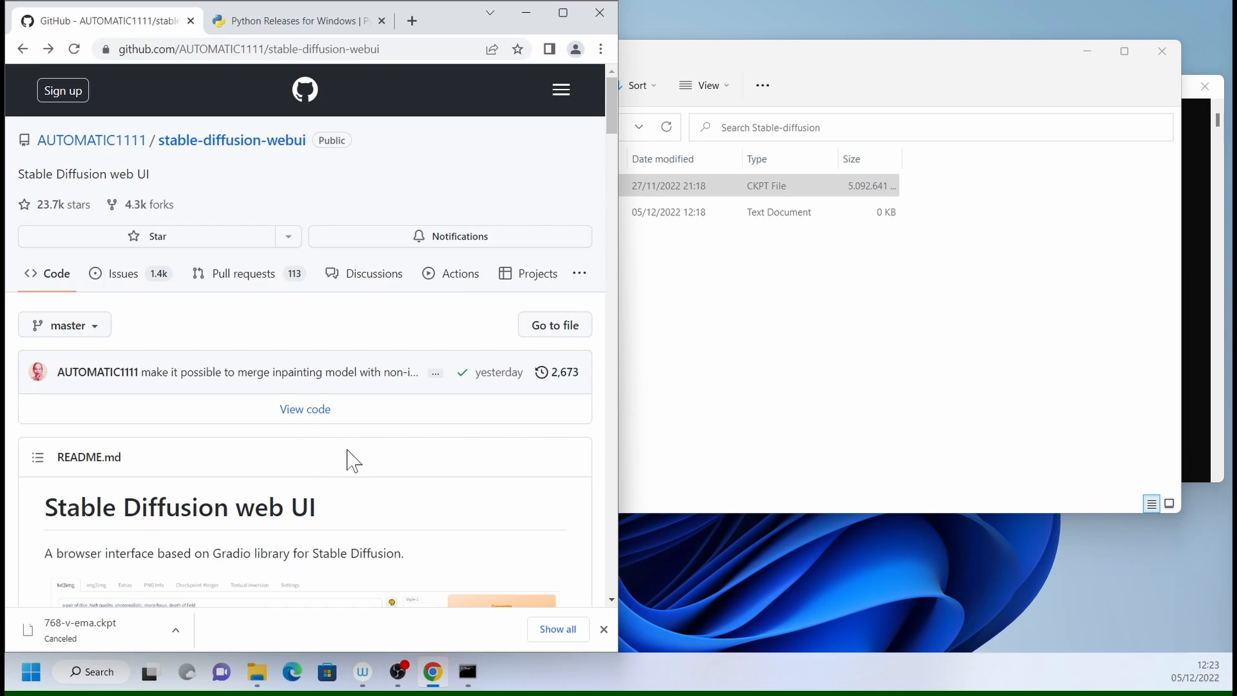
- Open the Stable Diffusion 2.0 wiki instructions from the web UI README and open the config file linked there
scroll(351, 461, "down", 5)
left_click(797, 93)
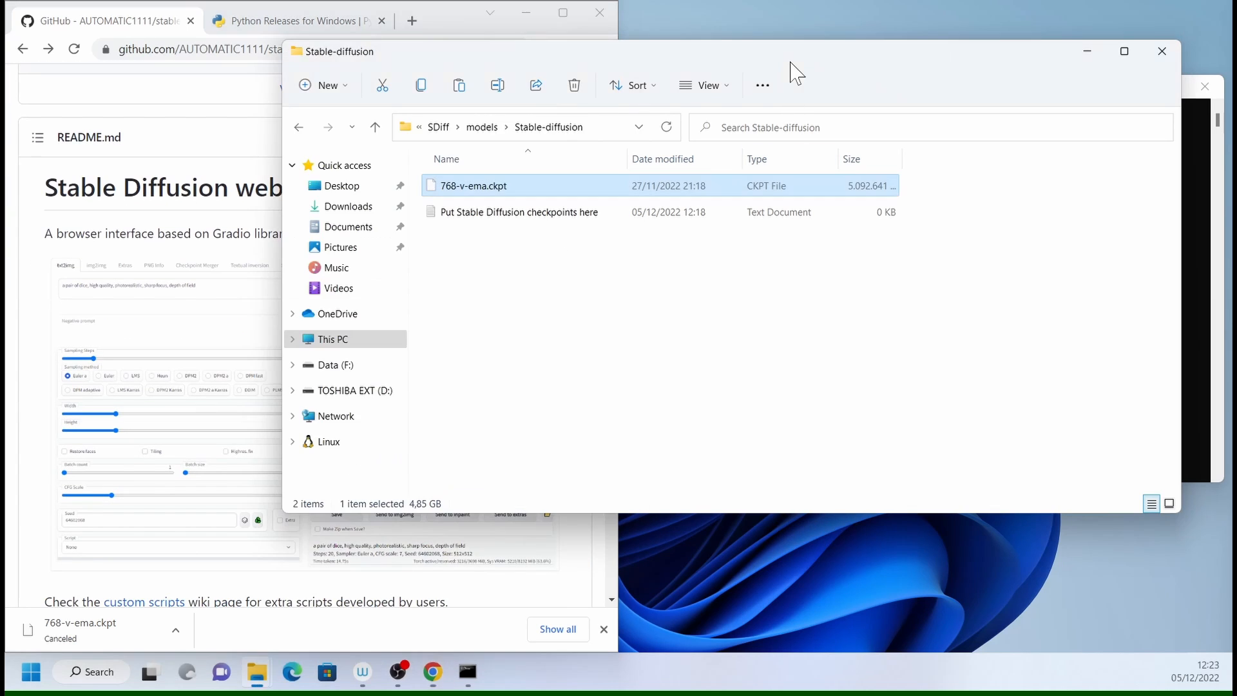
scroll(153, 93, "down", 6)
scroll(309, 354, "down", 20)
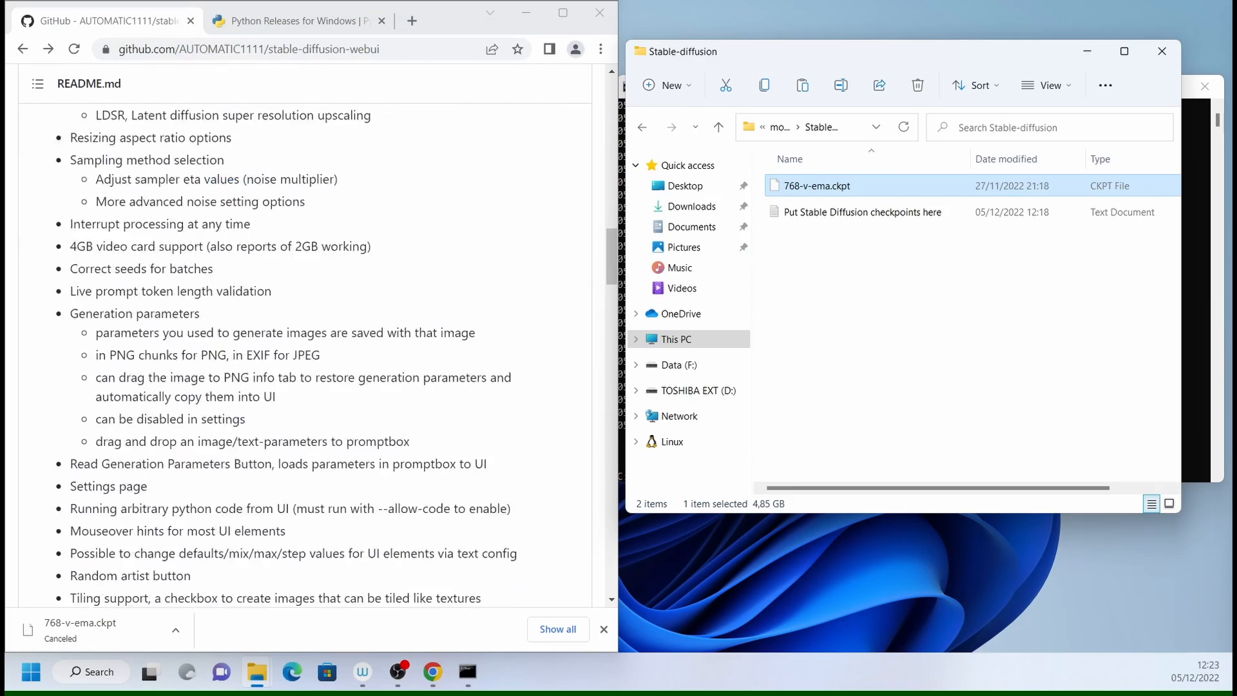
scroll(157, 348, "down", 1)
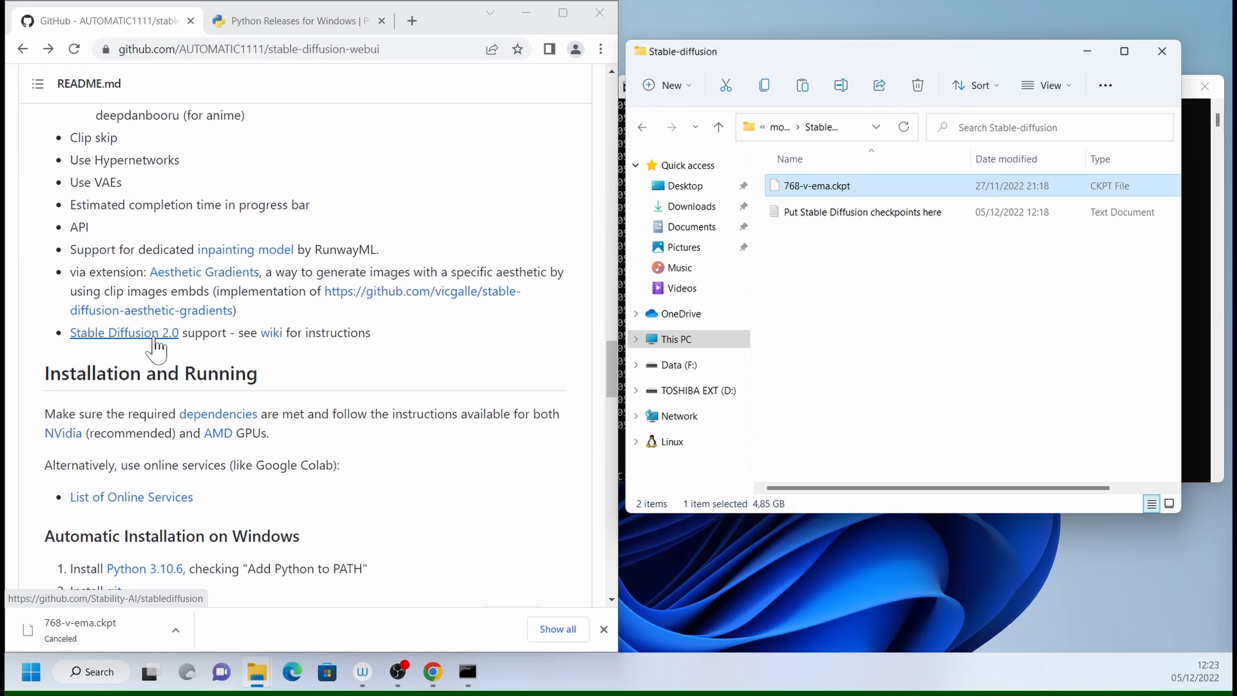
left_click(271, 333)
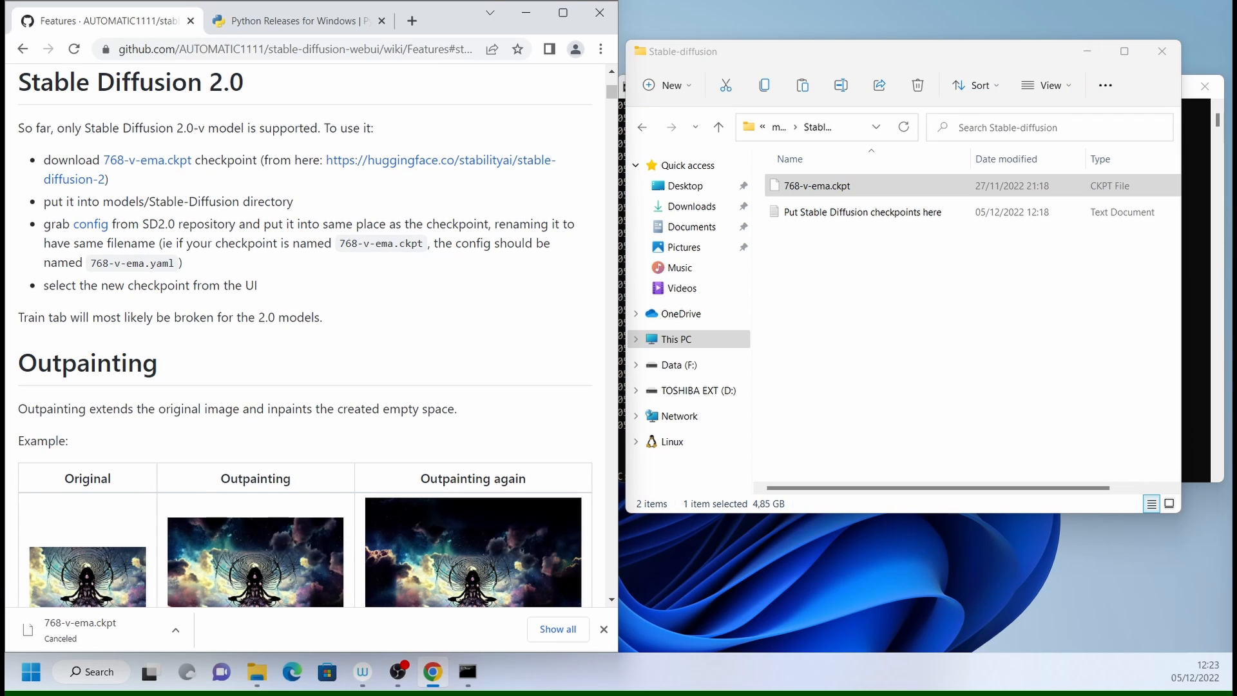
left_click(90, 225)
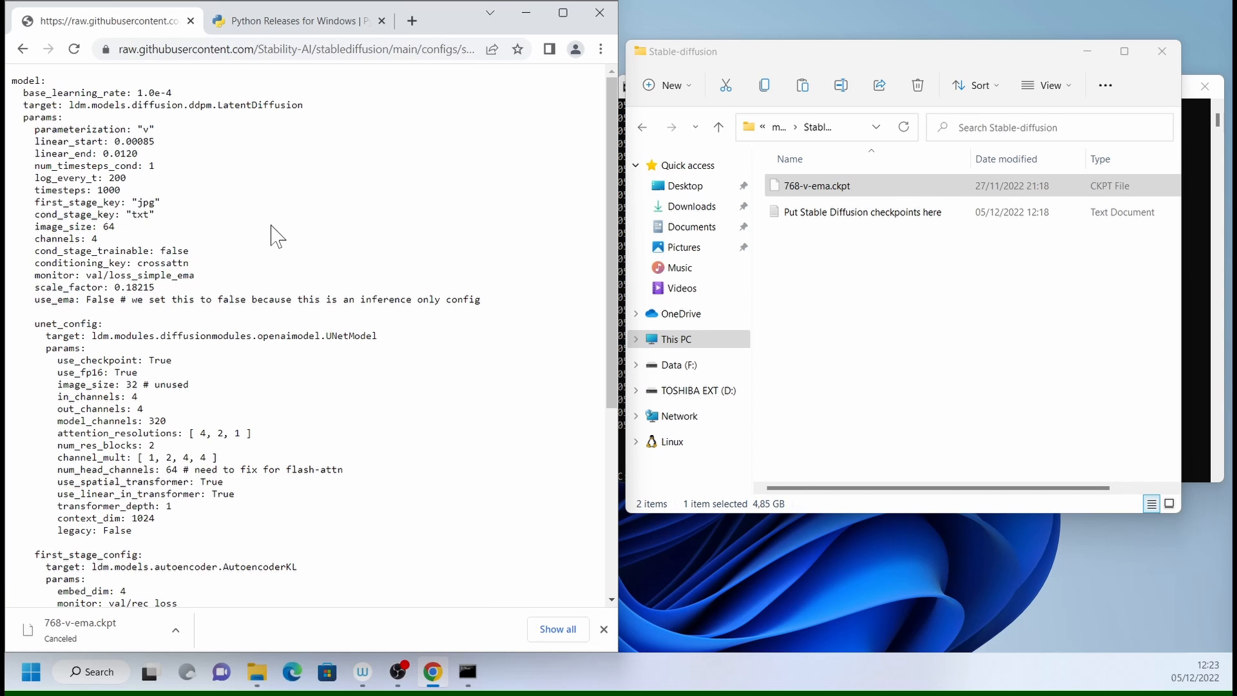
- Begin saving the config page and choose C:\SDiff\models\Stable-diffusion as the destination folder
key("ctrl+s")
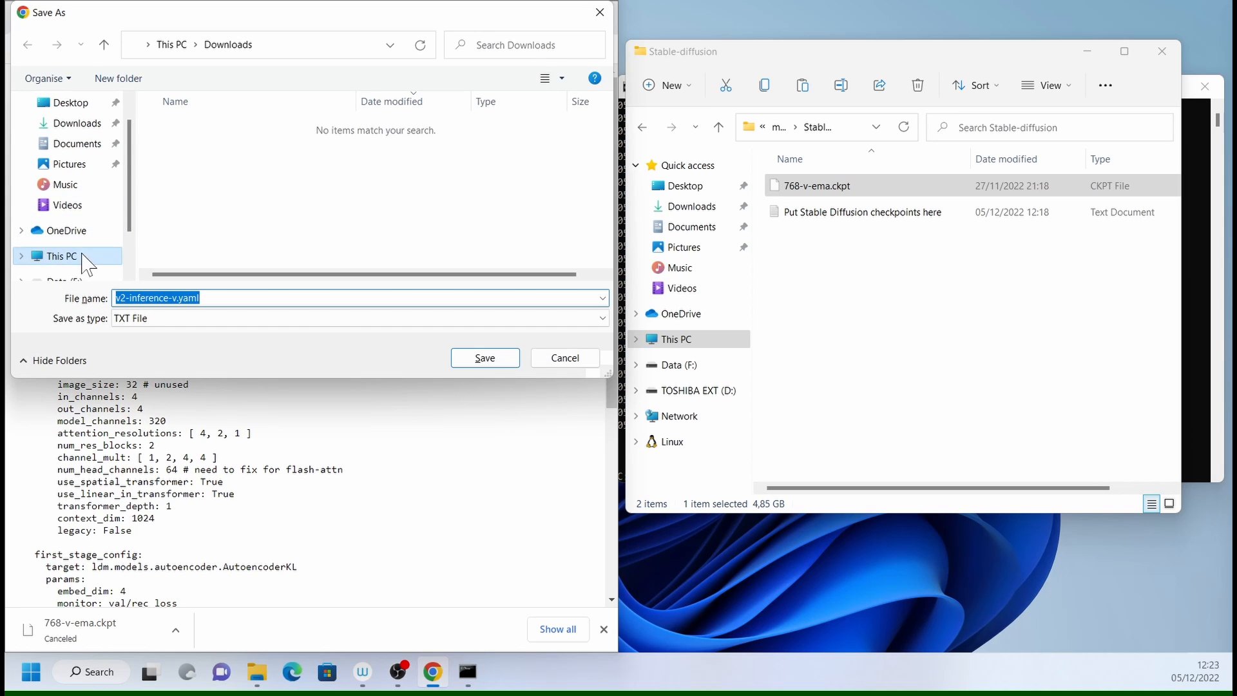
scroll(78, 252, "down", 1)
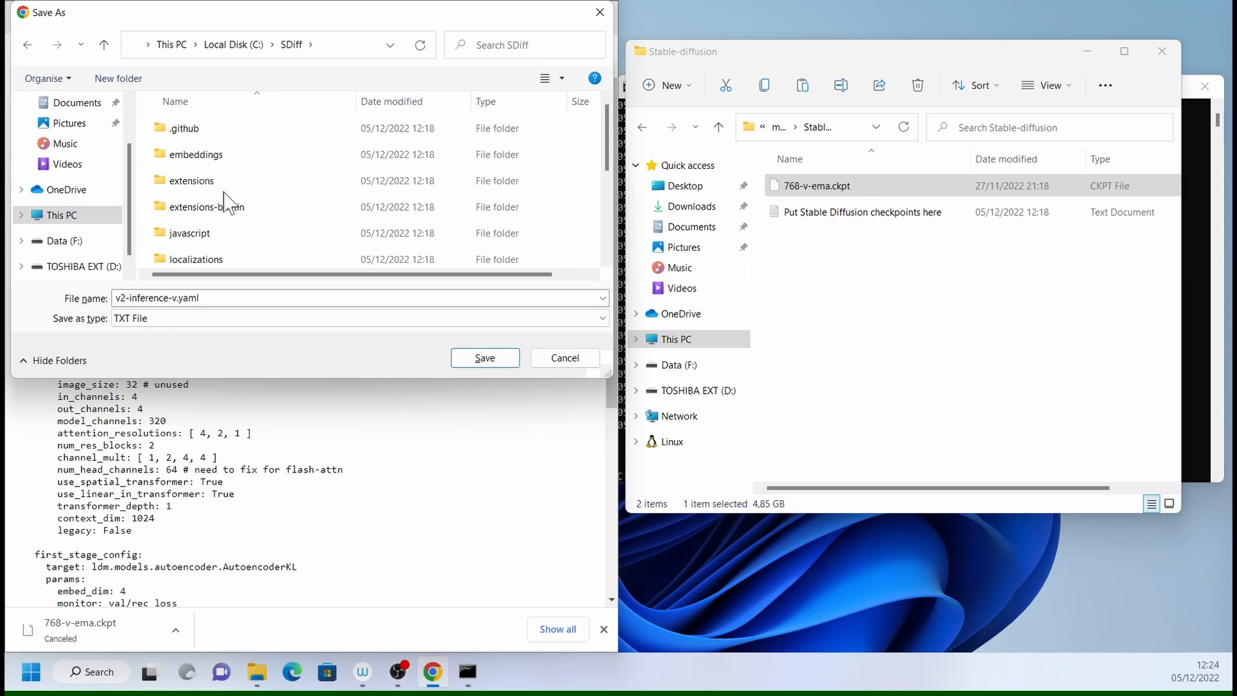
scroll(225, 203, "down", 2)
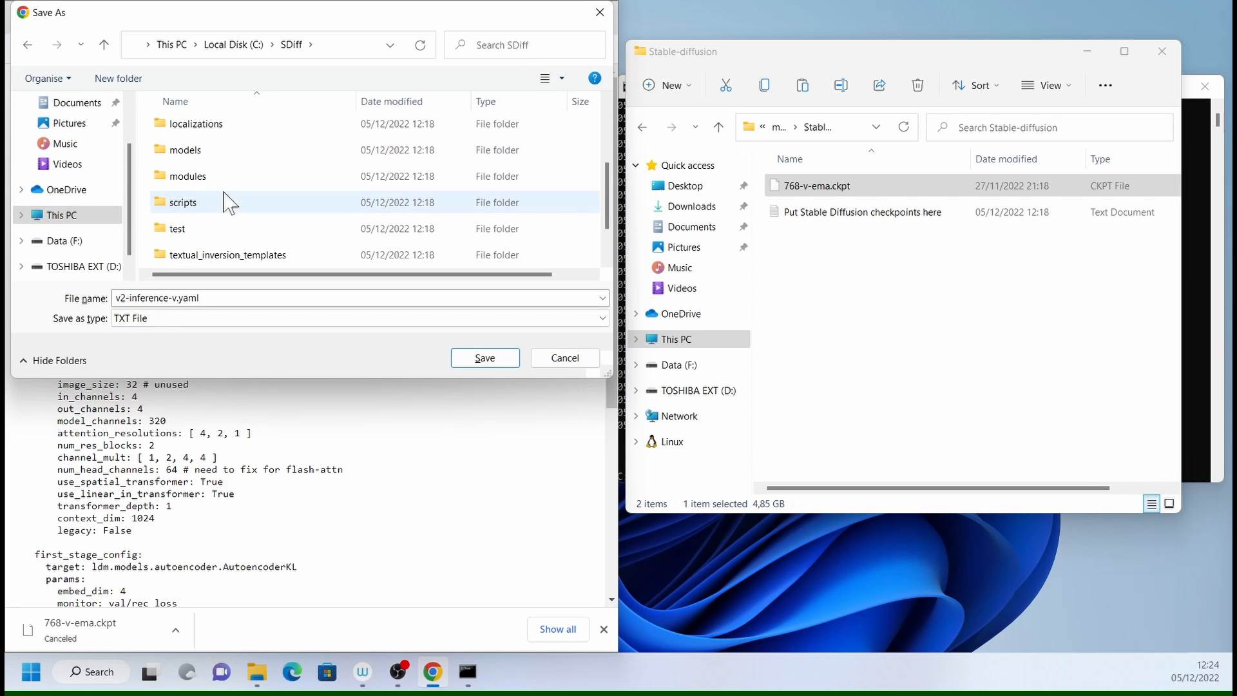
double_click(179, 156)
double_click(203, 160)
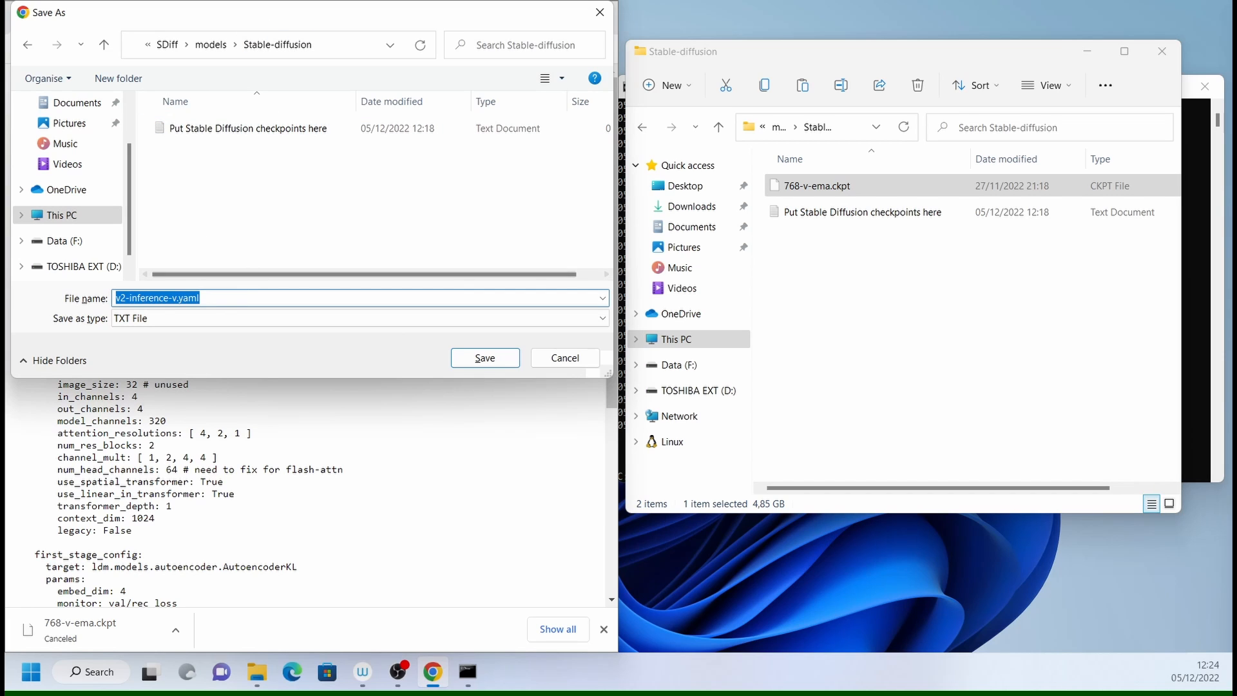
- Copy the checkpoint's base name and save the config as 768-v-ema.yaml with the file type All Files
left_click(815, 193)
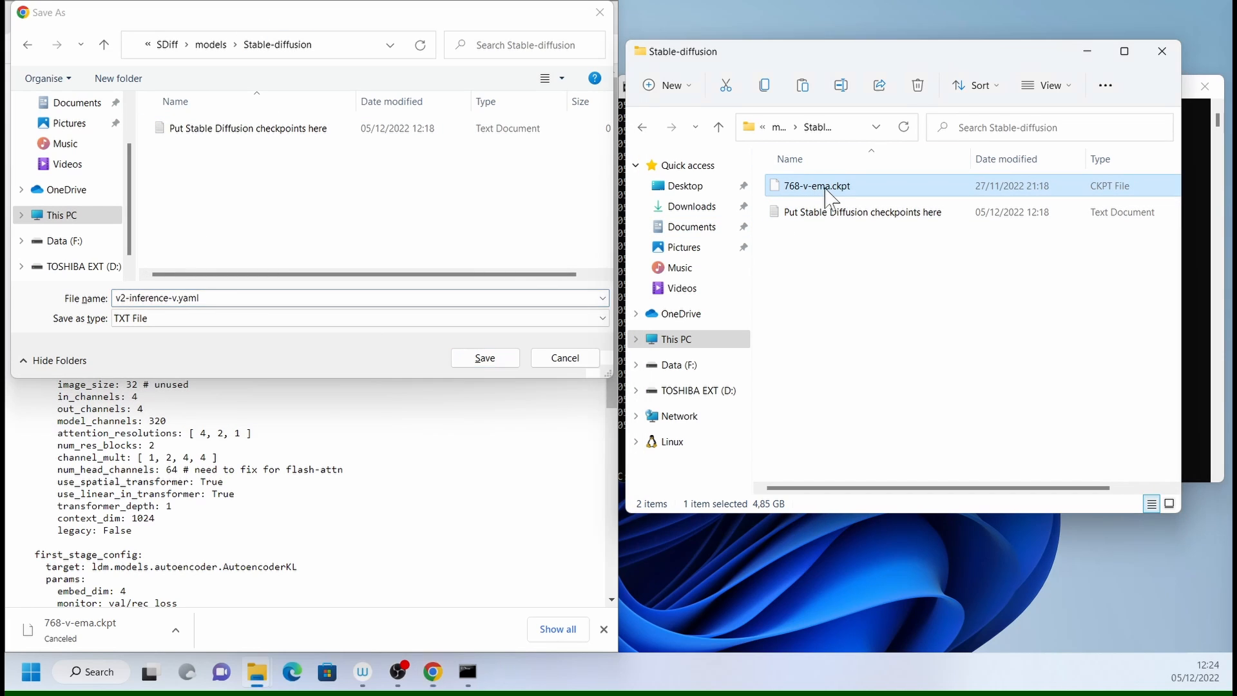
left_click(830, 194)
key("ctrl+c")
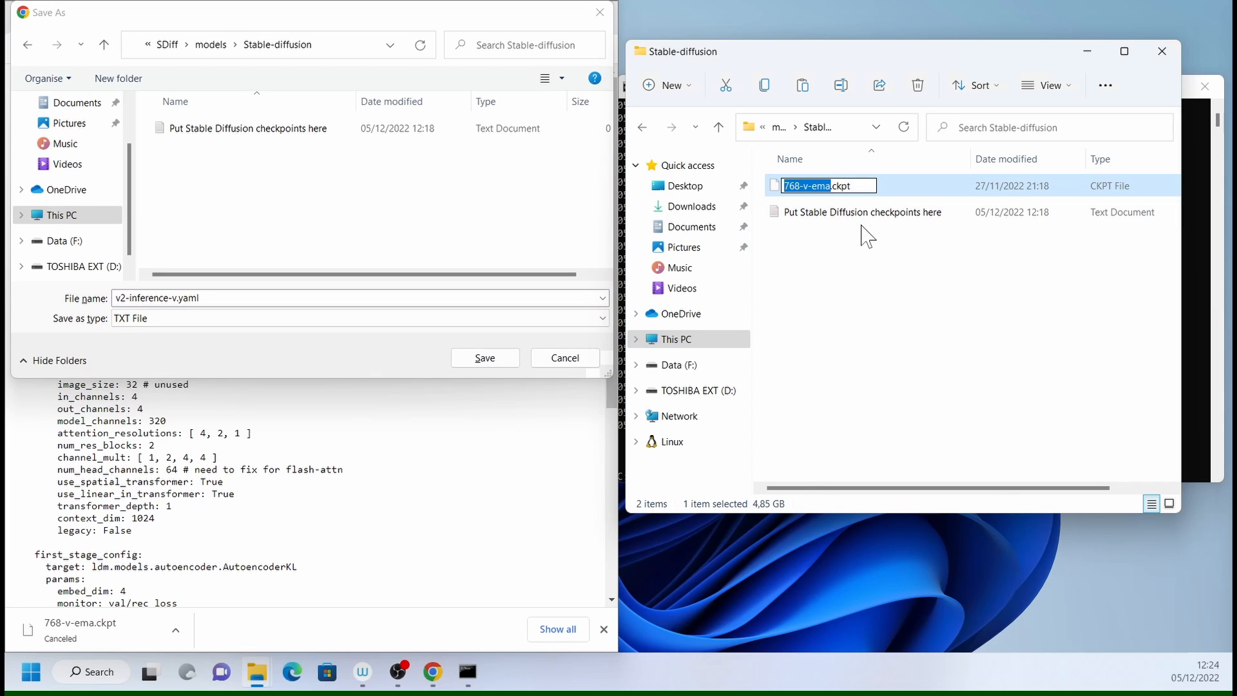
left_click(188, 337)
left_click(192, 318)
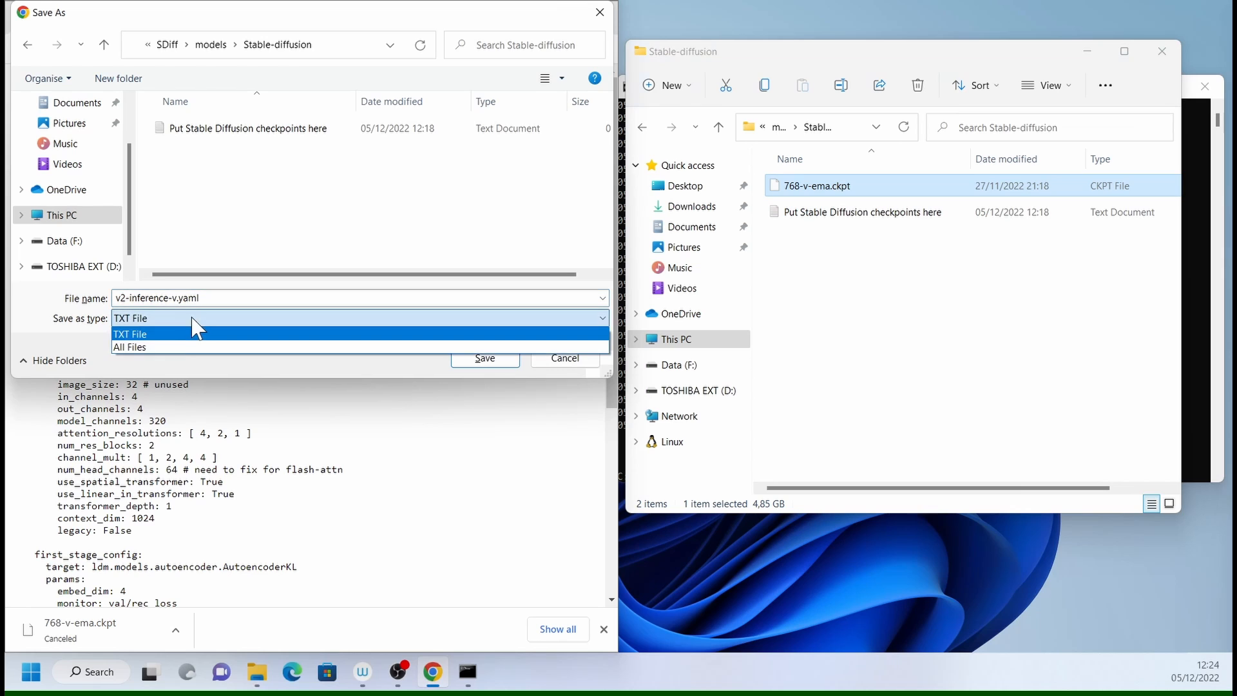
left_click(193, 347)
key("shift+Tab")
left_click_drag(173, 298, 75, 301)
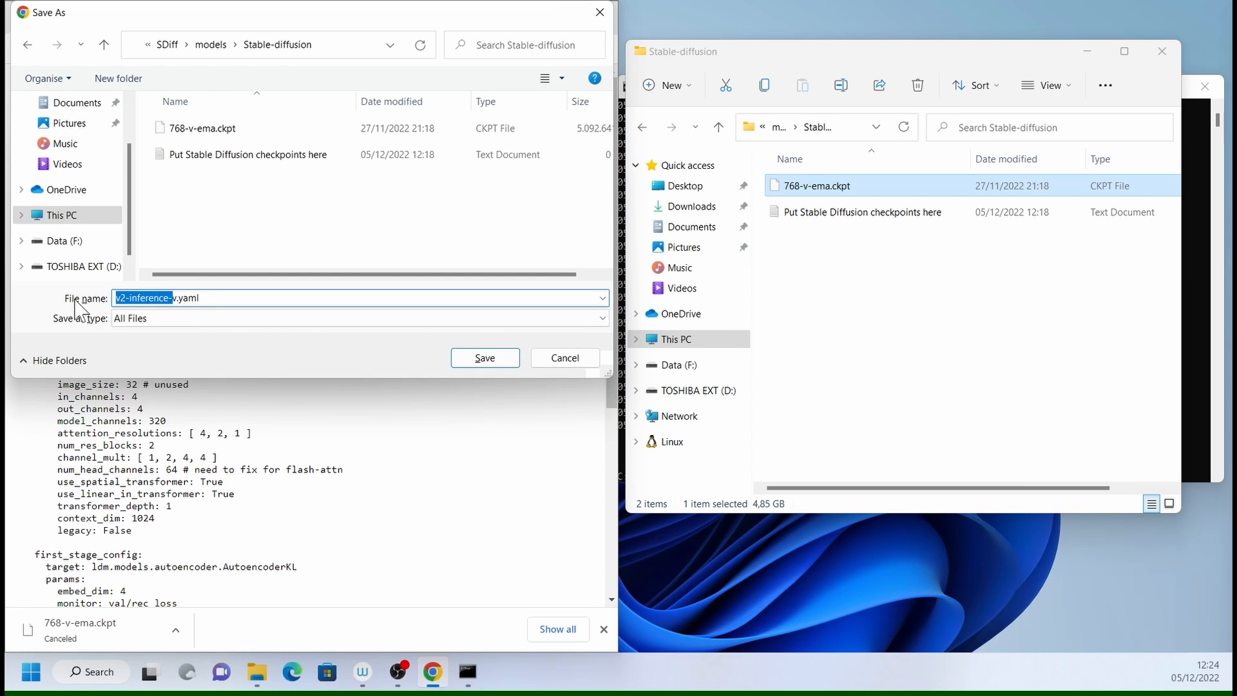
key("Delete")
key("Delete")
key("ctrl+v")
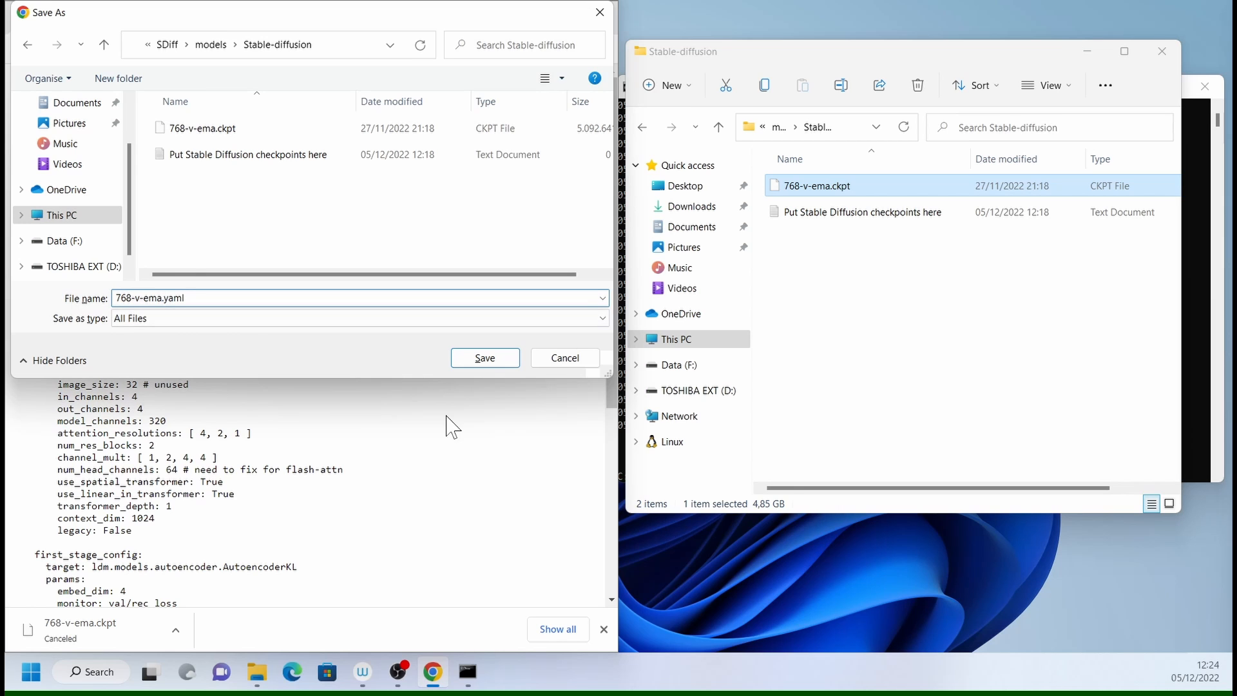
left_click(483, 358)
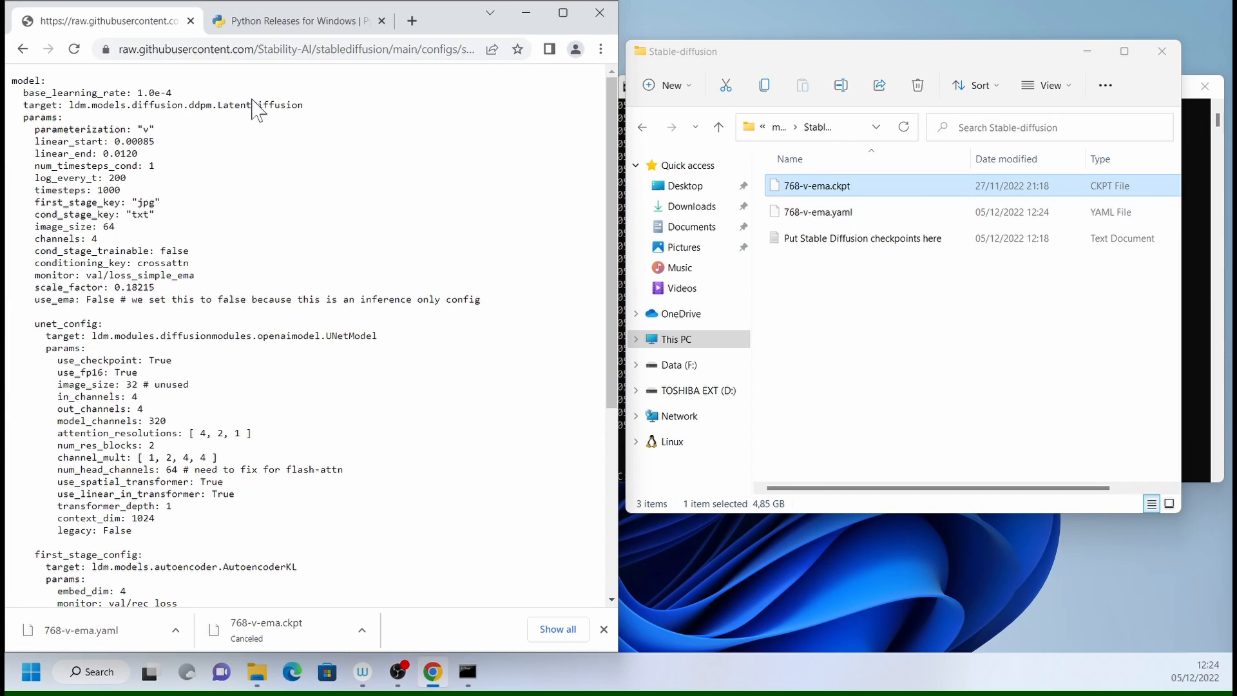
- Return to the README's automatic Windows installation instructions and run the webui Windows batch file from C:\SDiff
left_click(23, 49)
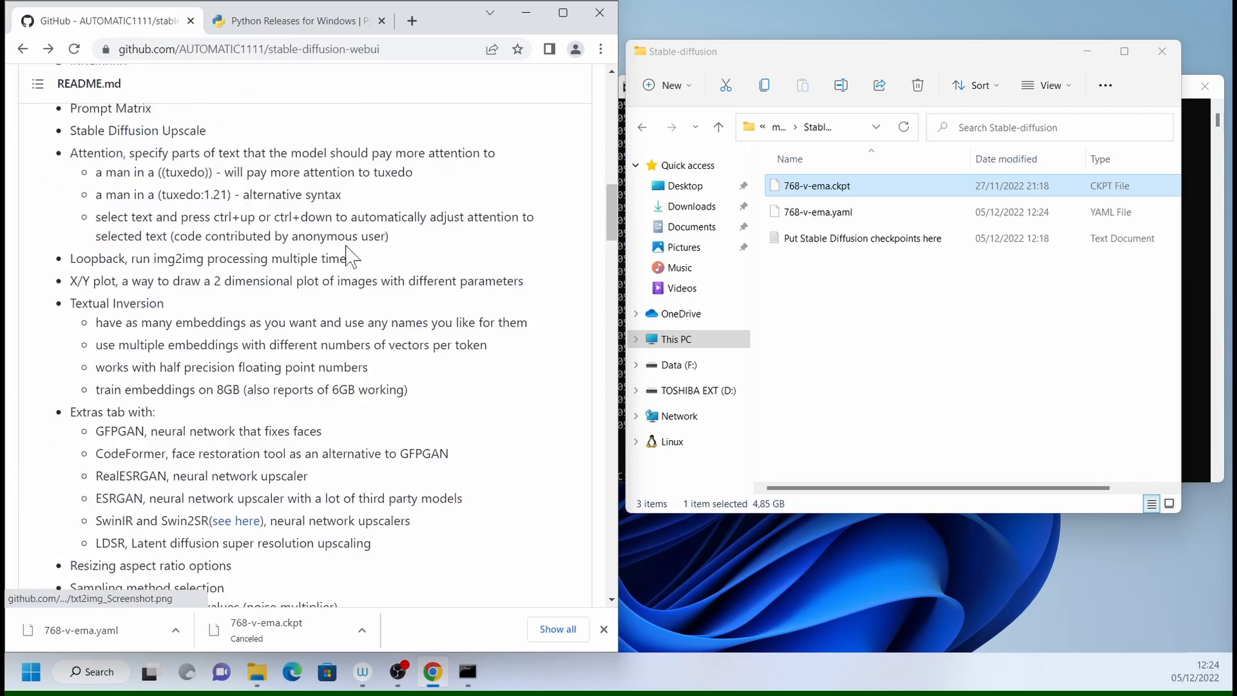
scroll(435, 365, "down", 10)
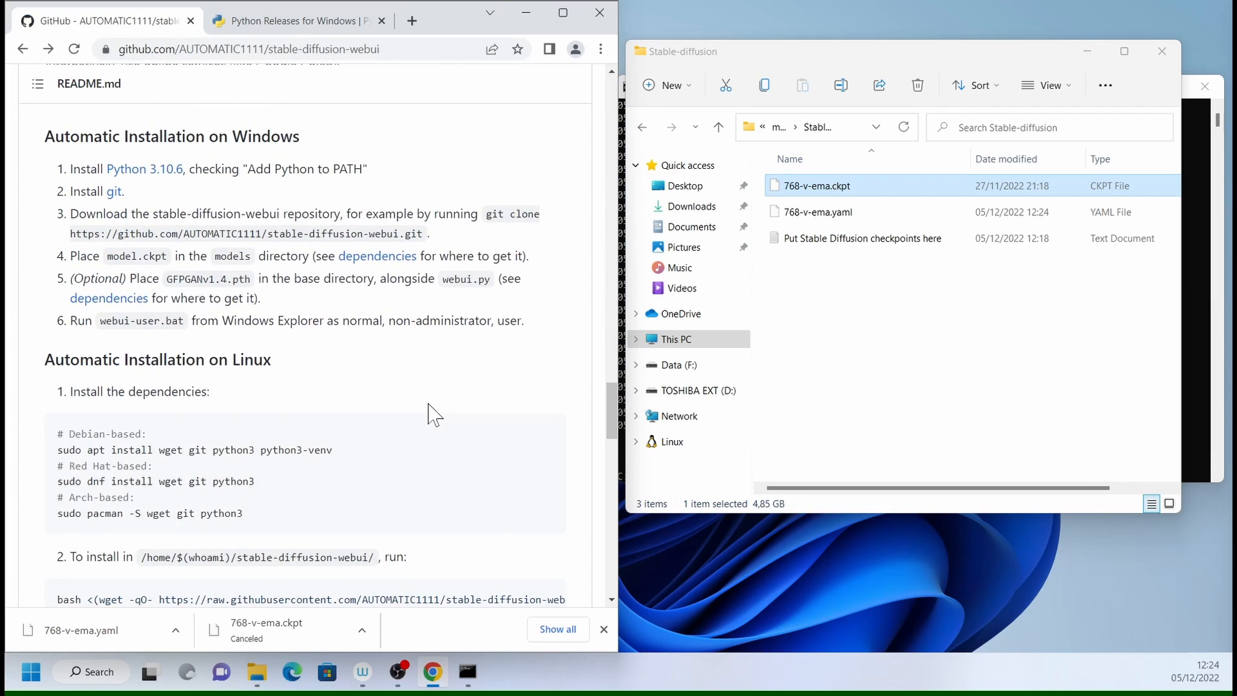
left_click(986, 71)
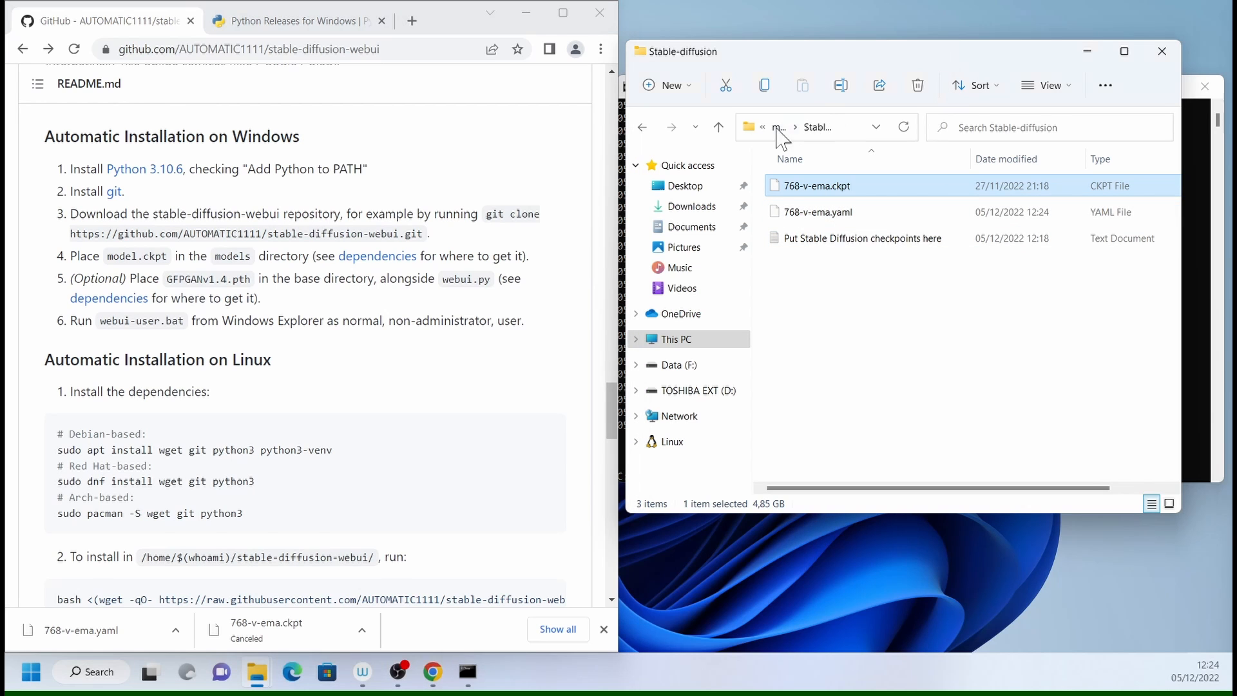
left_click(718, 127)
left_click(719, 127)
scroll(958, 335, "down", 3)
scroll(959, 335, "down", 3)
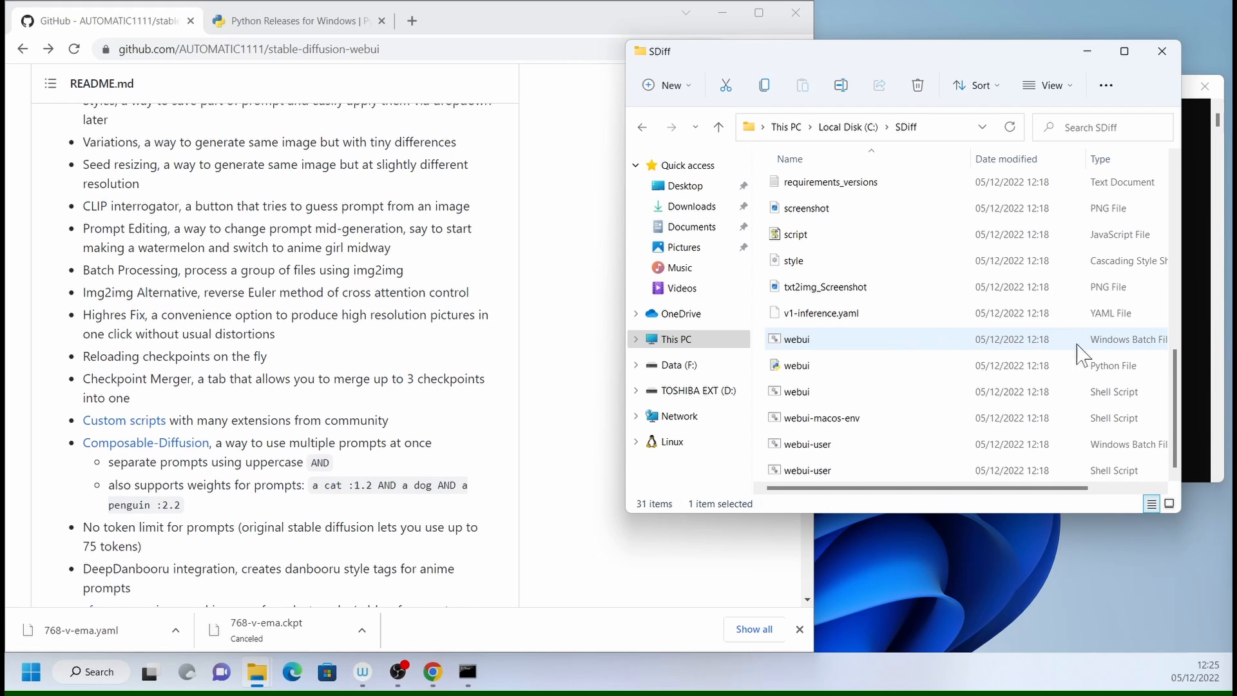
left_click(803, 348)
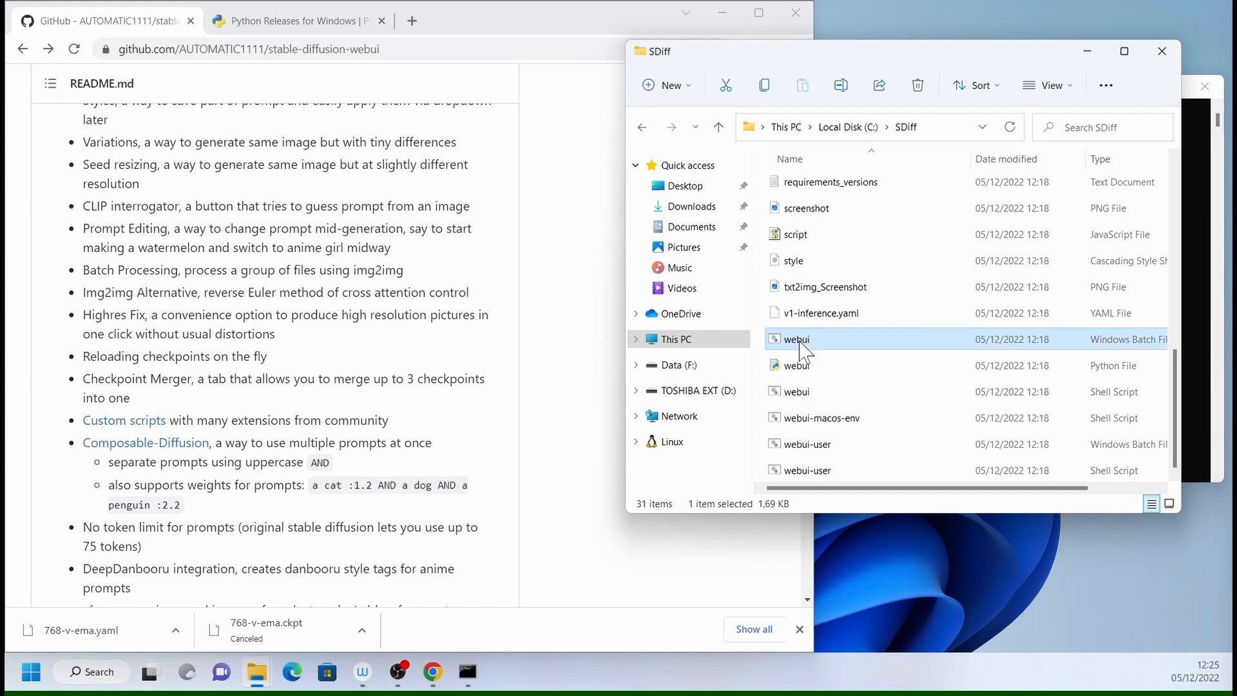
double_click(802, 348)
left_click_drag(614, 64, 721, 25)
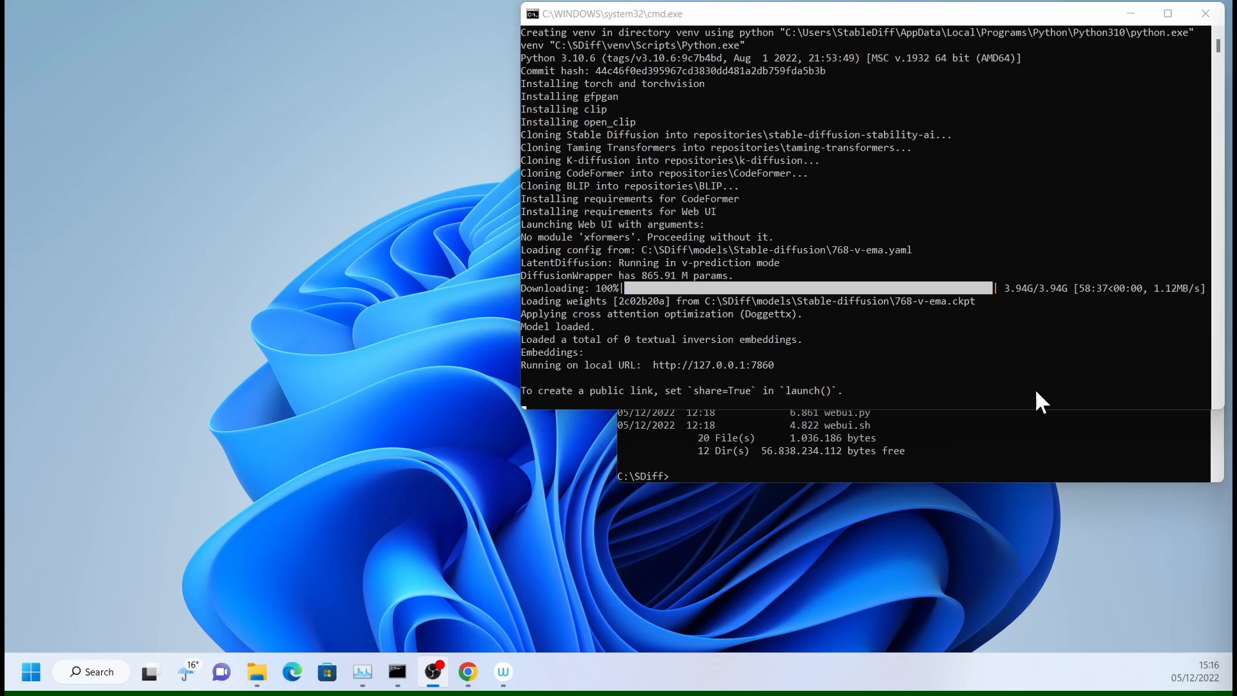
left_click(653, 367)
double_click(770, 366)
left_click(760, 365)
double_click(758, 365)
double_click(739, 365)
key("ctrl+c")
right_click(739, 365)
key("alt+Tab")
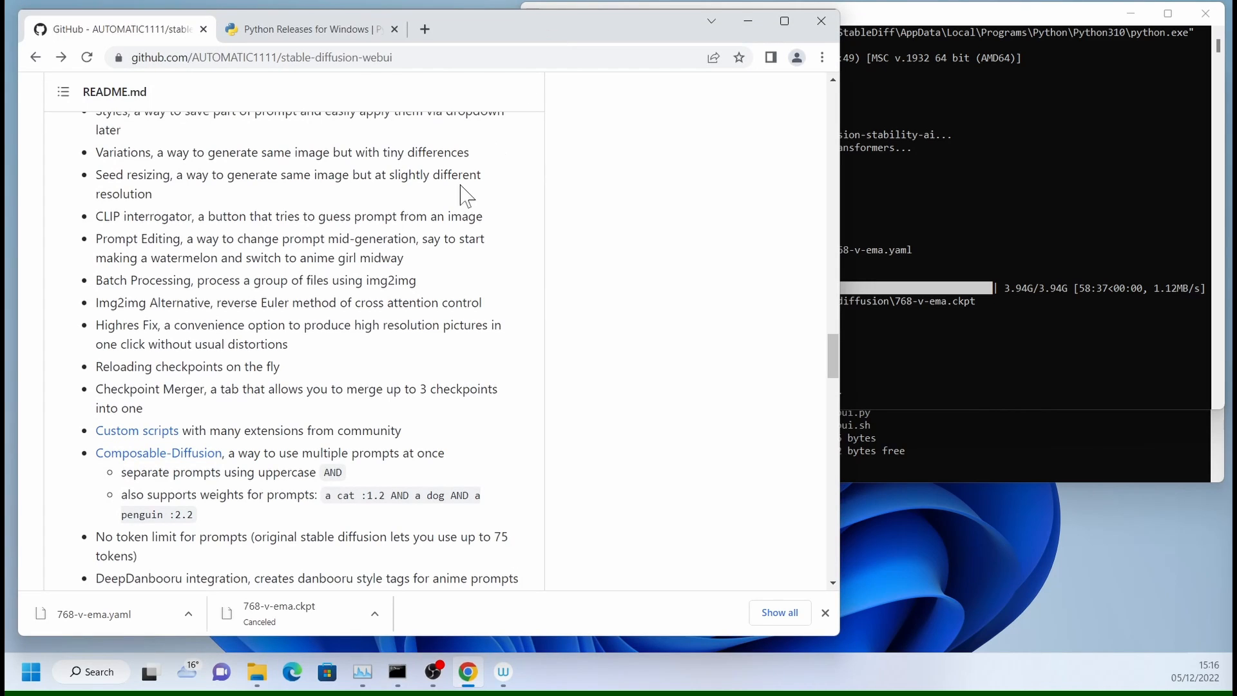
key("ctrl+t")
key("ctrl+v")
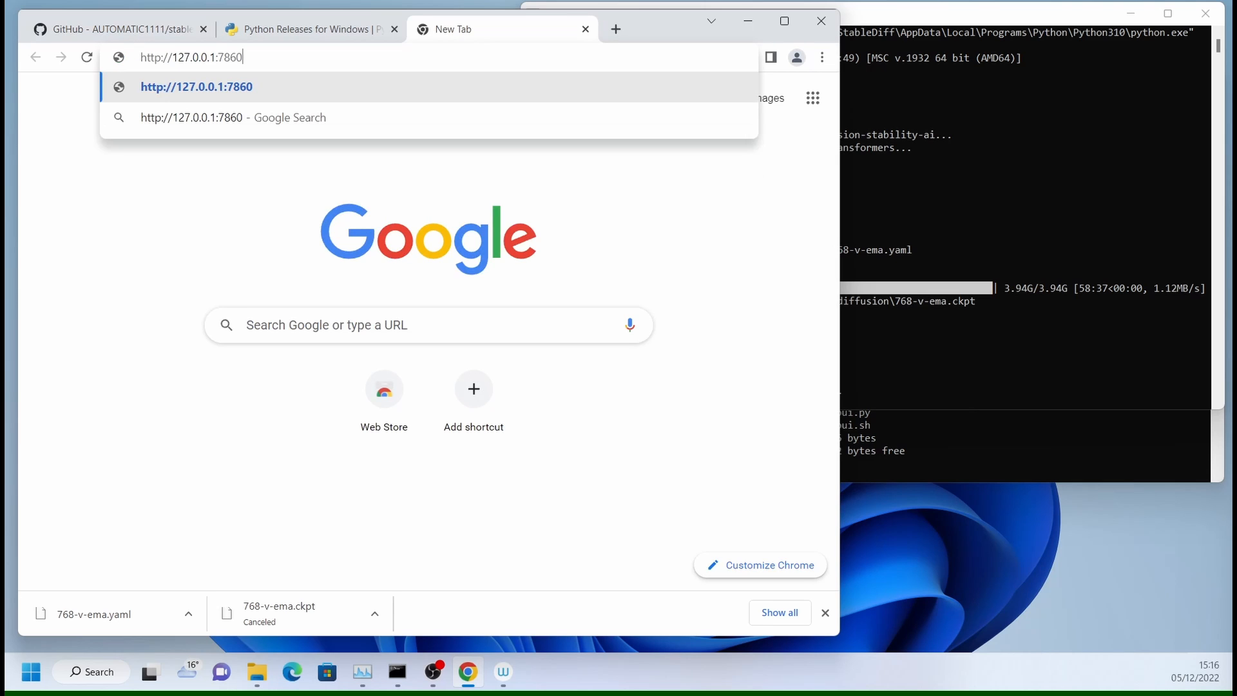
key("Return")
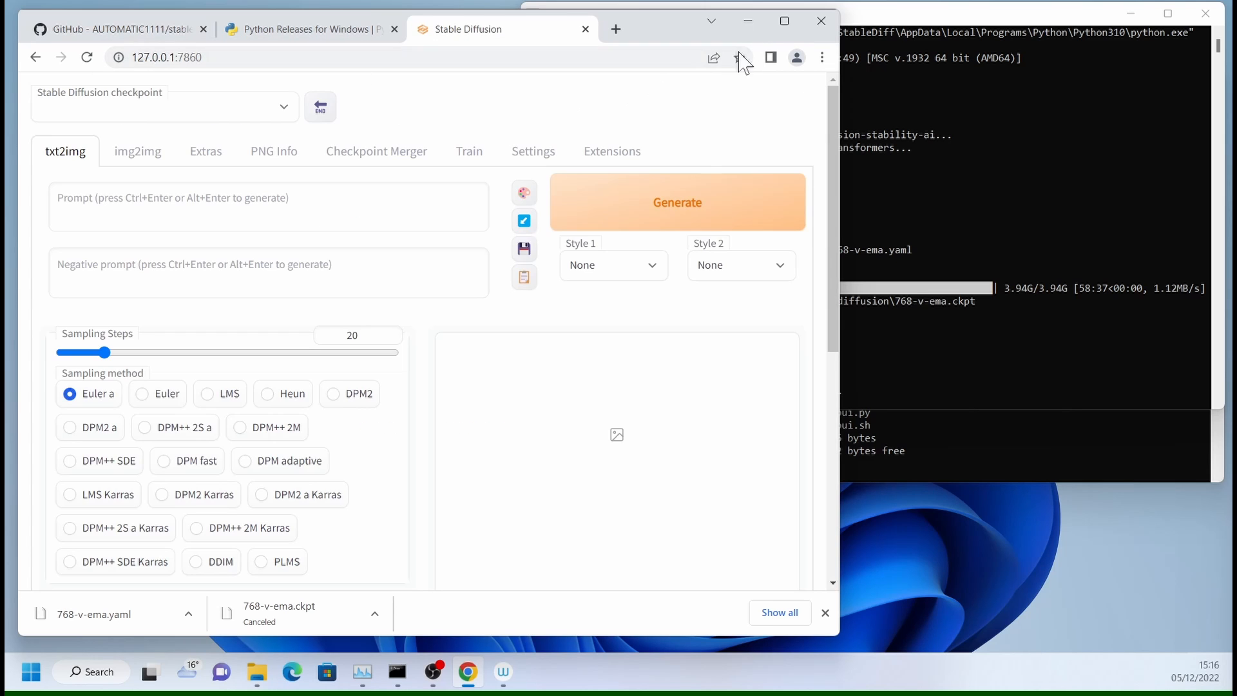
left_click(785, 23)
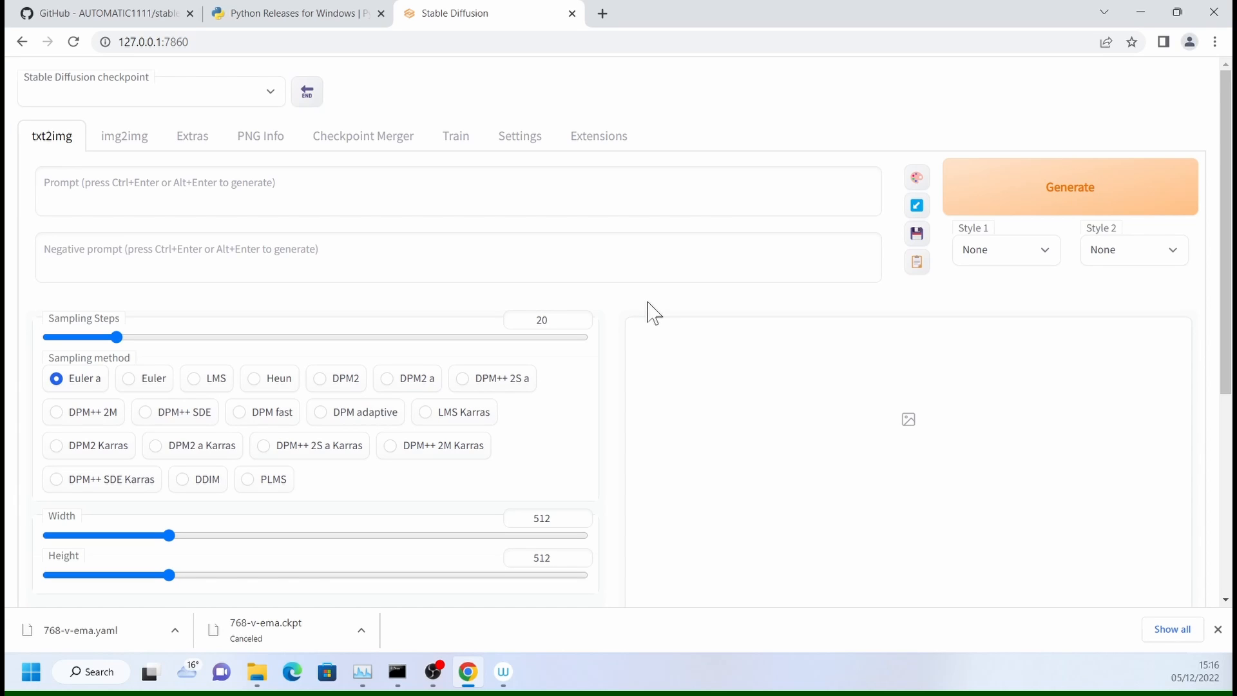
- Choose 768-v-ema.ckpt as the Stable Diffusion checkpoint and enter the txt2img prompt "Horse riding an Astronaut"
left_click(271, 94)
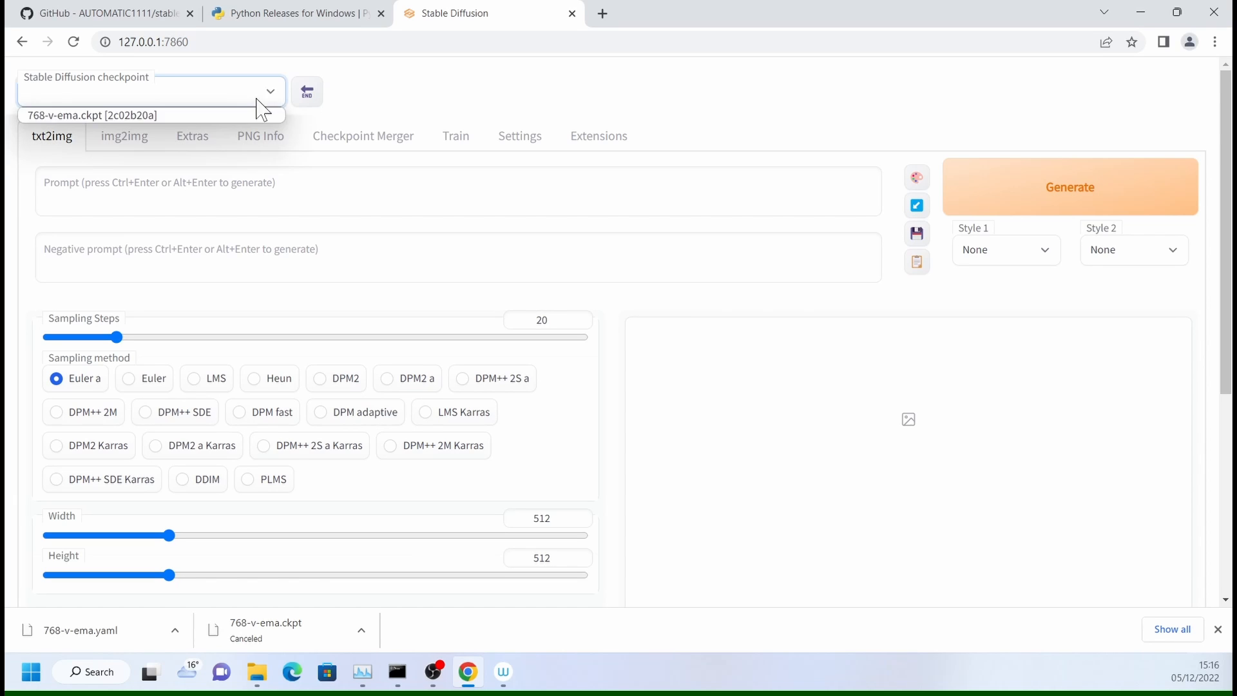
left_click(83, 116)
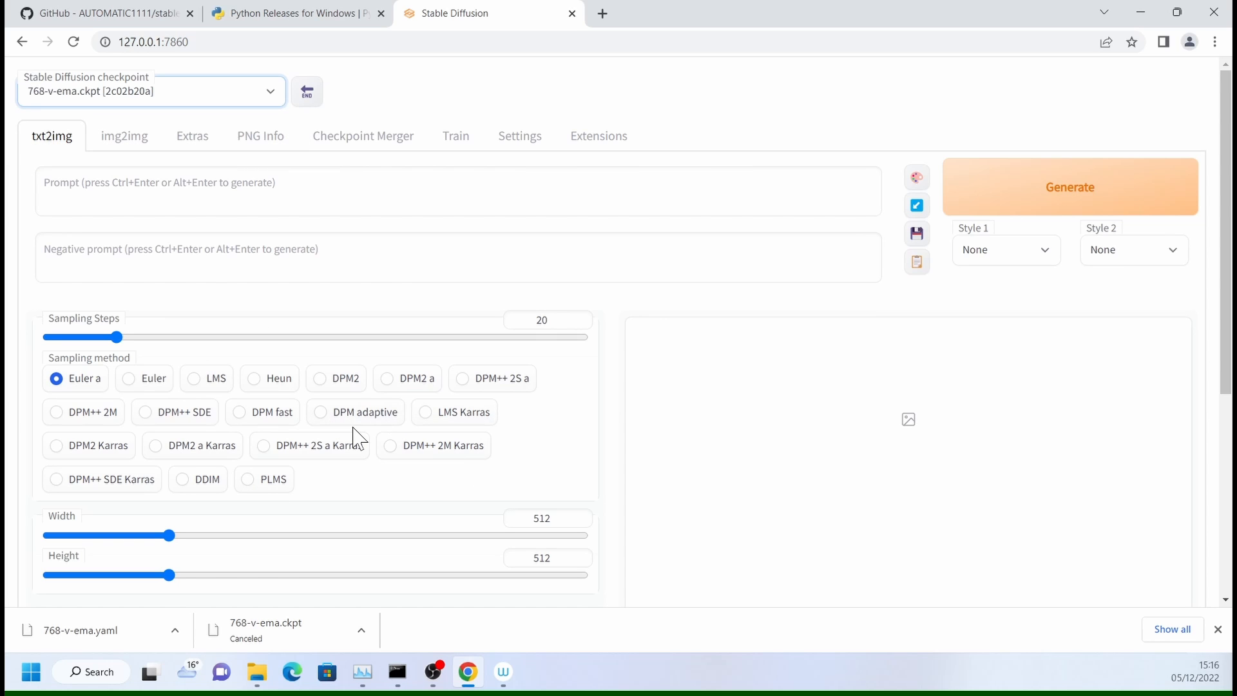
scroll(354, 433, "down", 4)
scroll(351, 430, "up", 4)
left_click(226, 168)
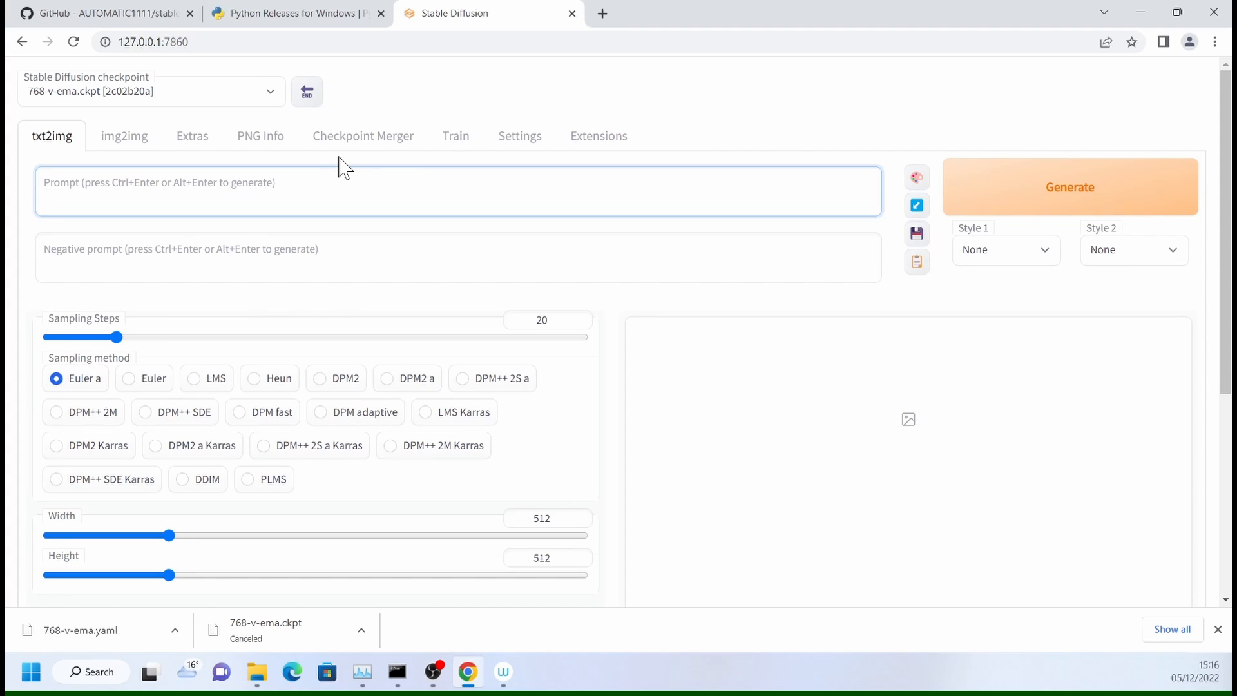
type("Horse riding an")
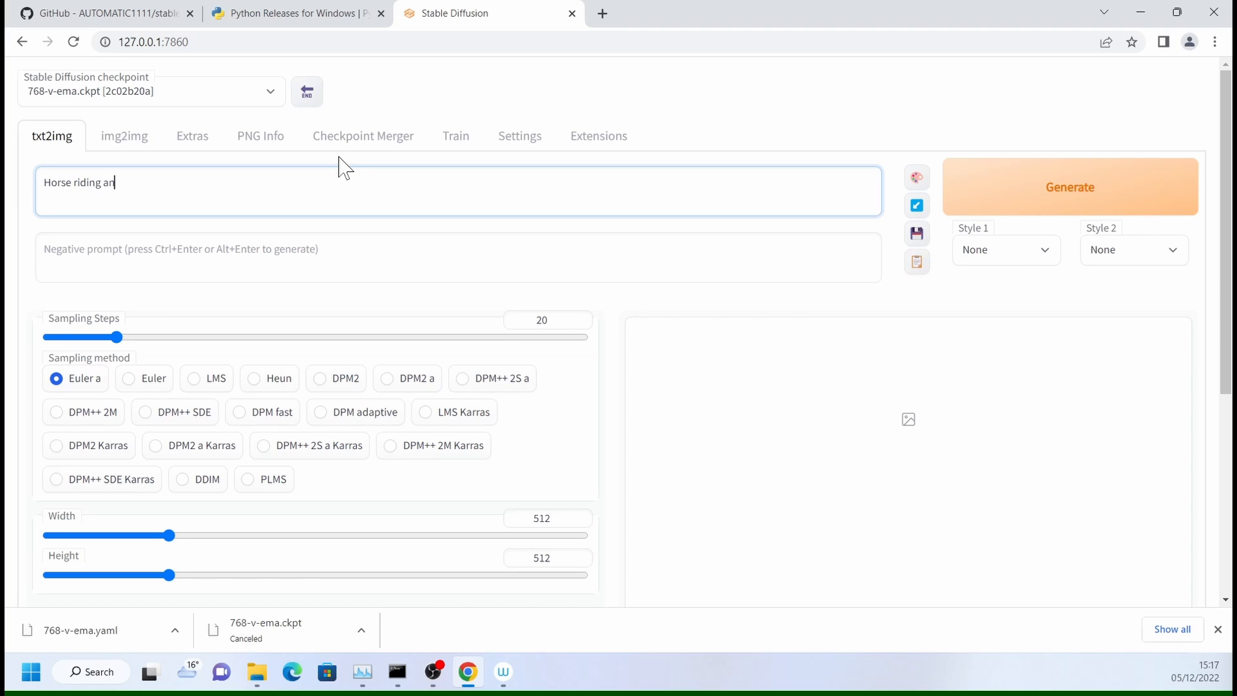
type(" Astronaut")
key("Tab")
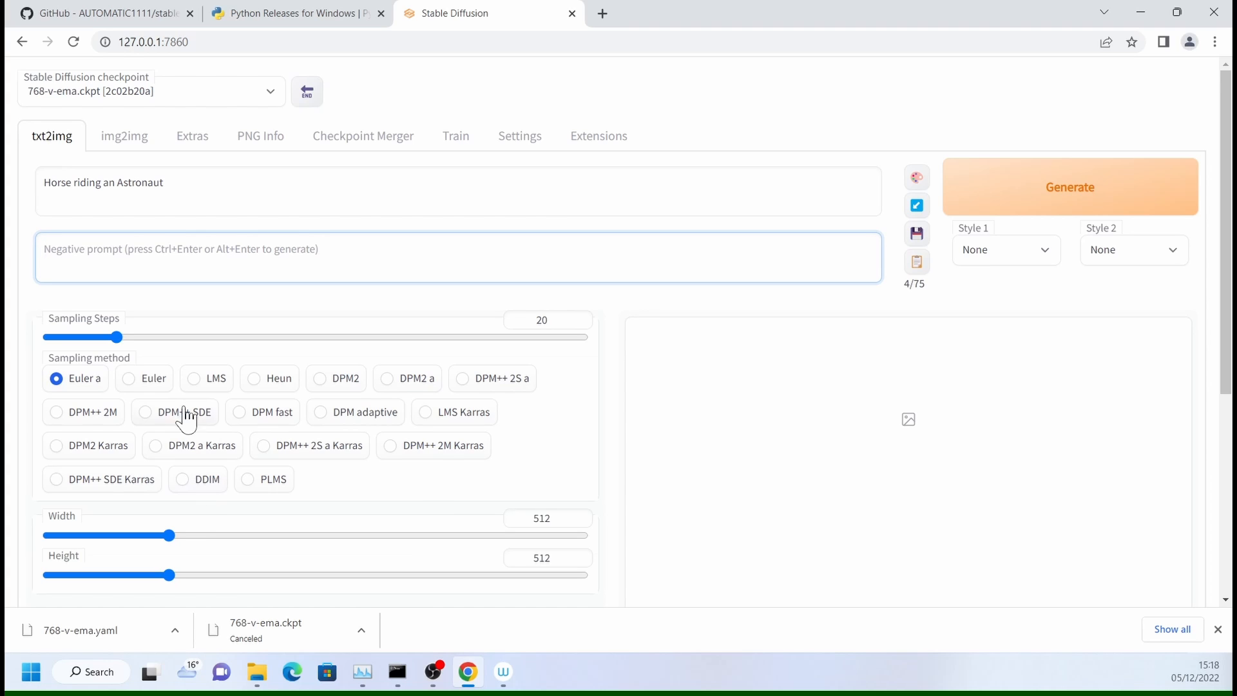
- Set the sampling method to DDIM with 40 sampling steps and the image size to 768 by 768
left_click(207, 483)
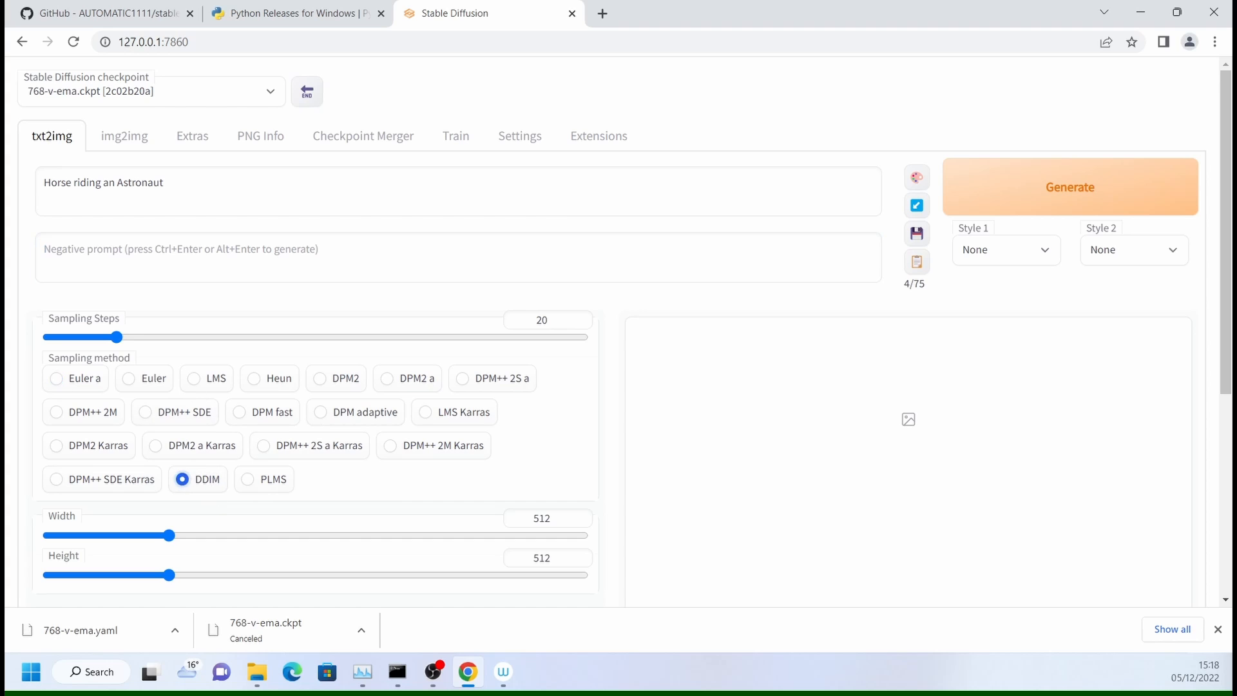
left_click_drag(129, 340, 187, 350)
left_click_drag(168, 538, 238, 540)
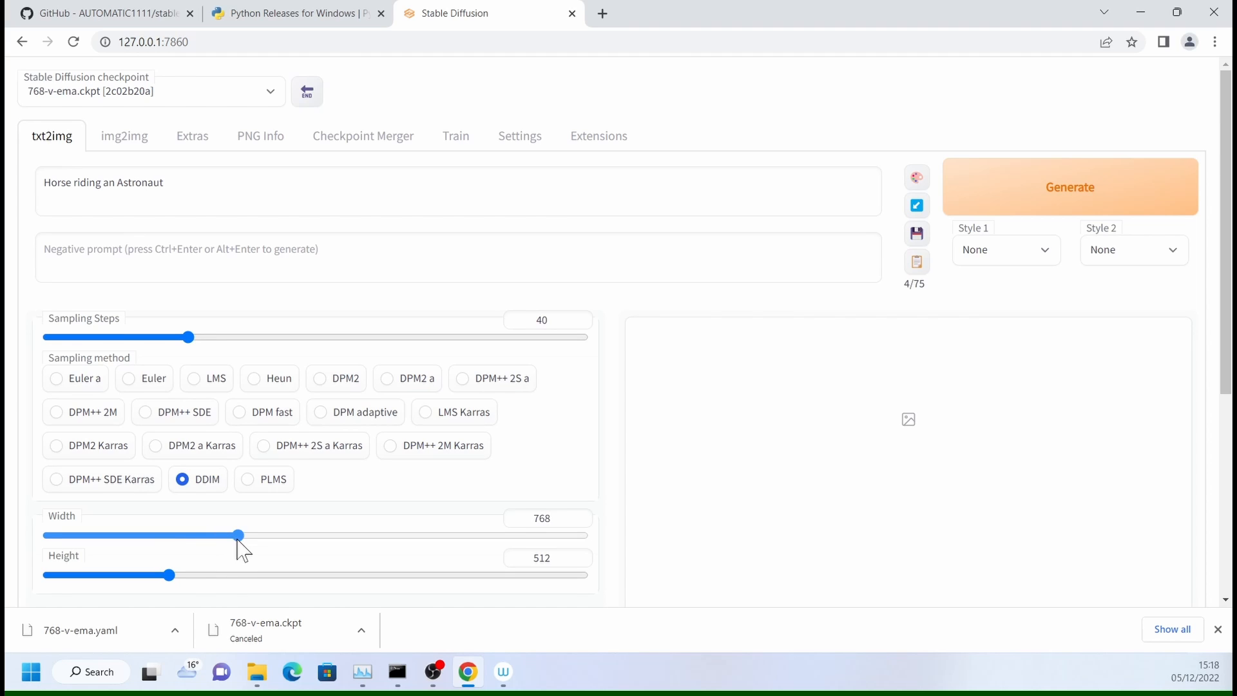
left_click_drag(170, 575, 241, 580)
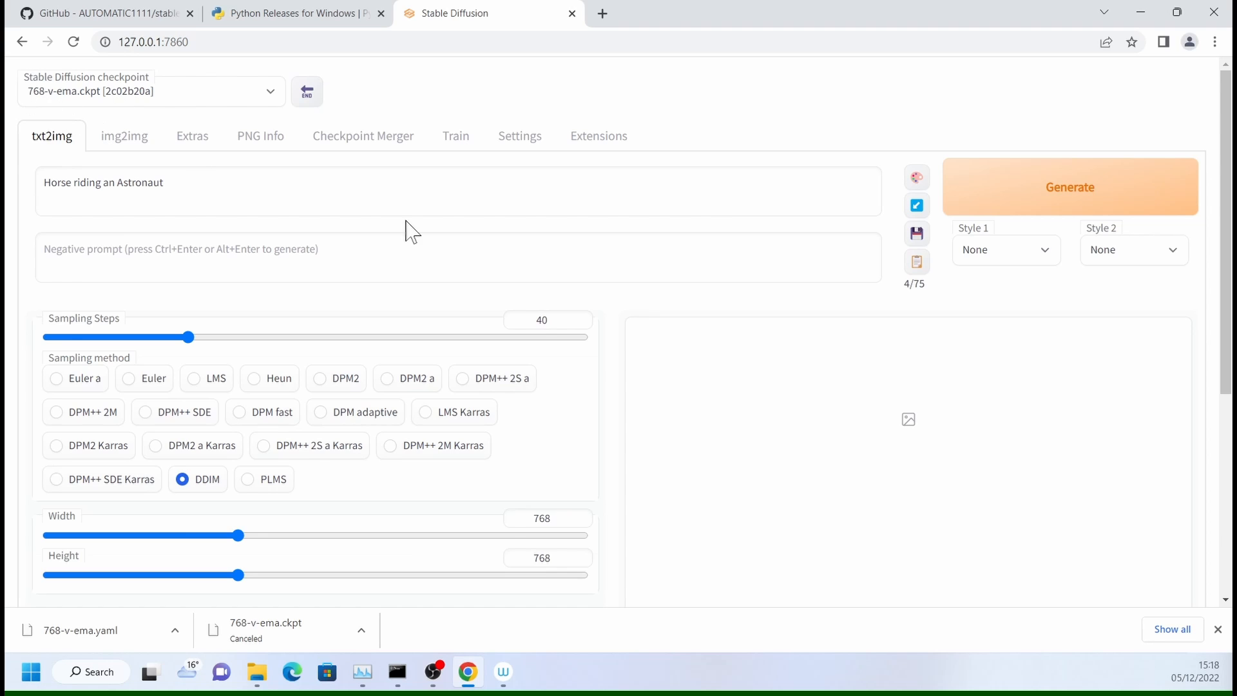
- Review the remaining txt2img generation settings and set the CFG Scale to 9
scroll(104, 403, "down", 3)
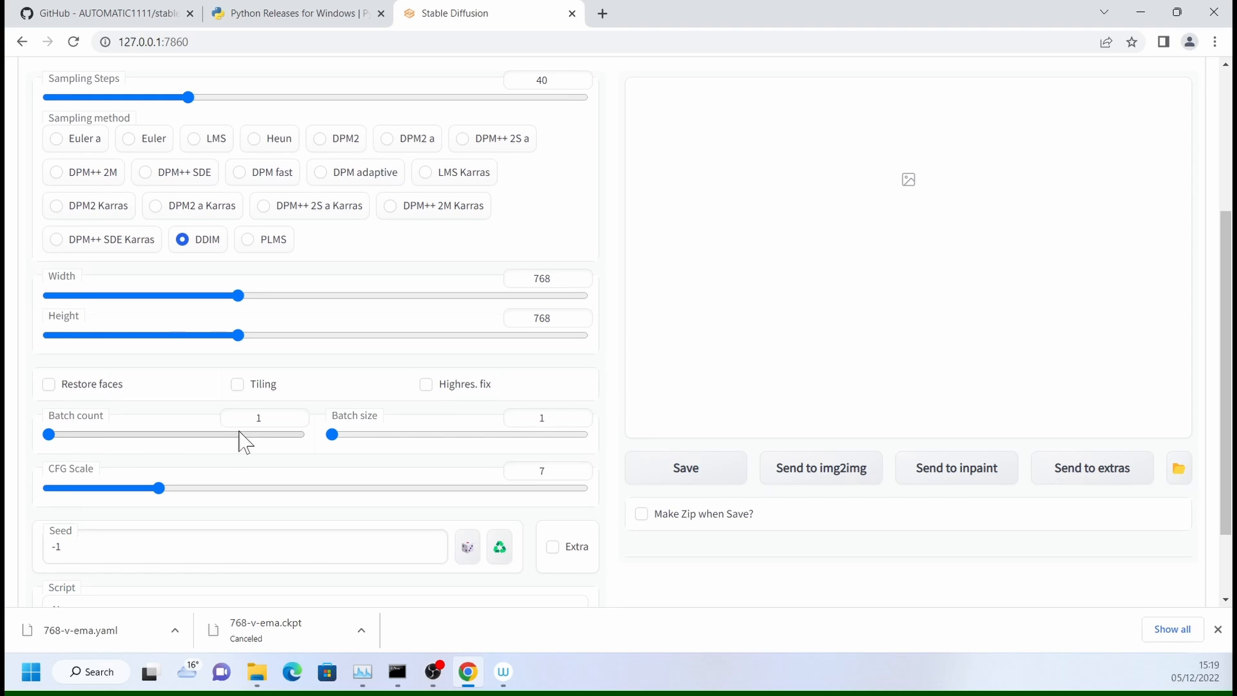
scroll(257, 455, "down", 2)
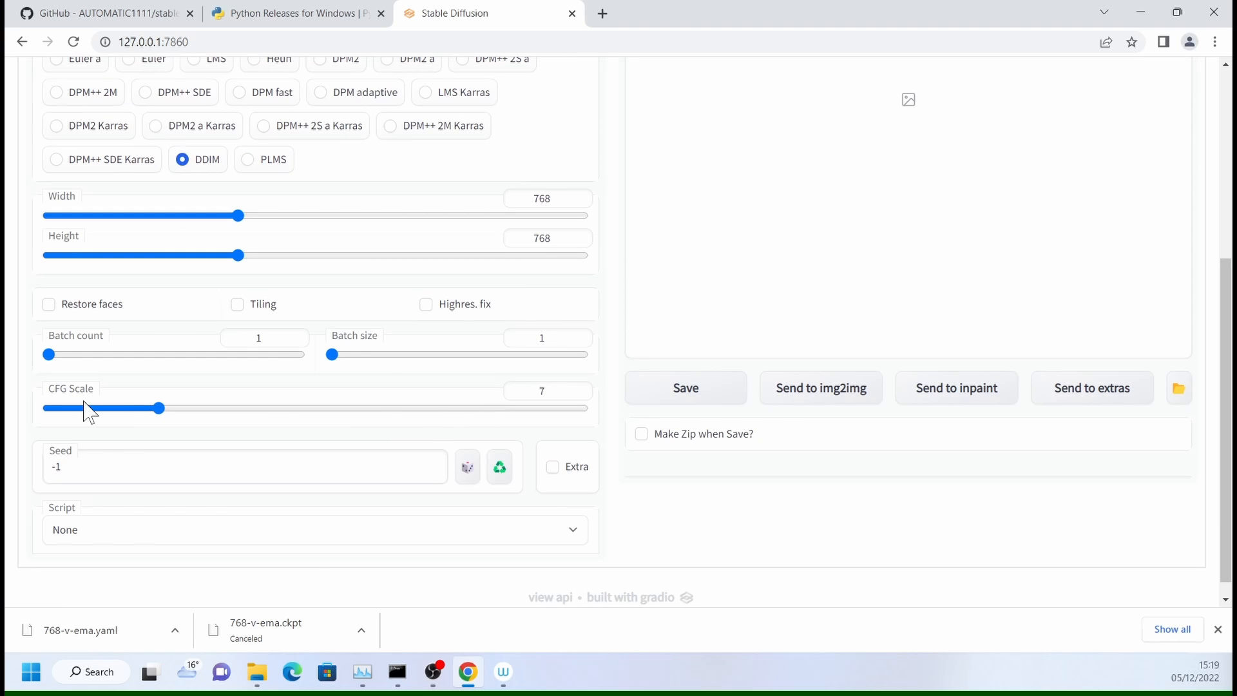
scroll(243, 428, "up", 5)
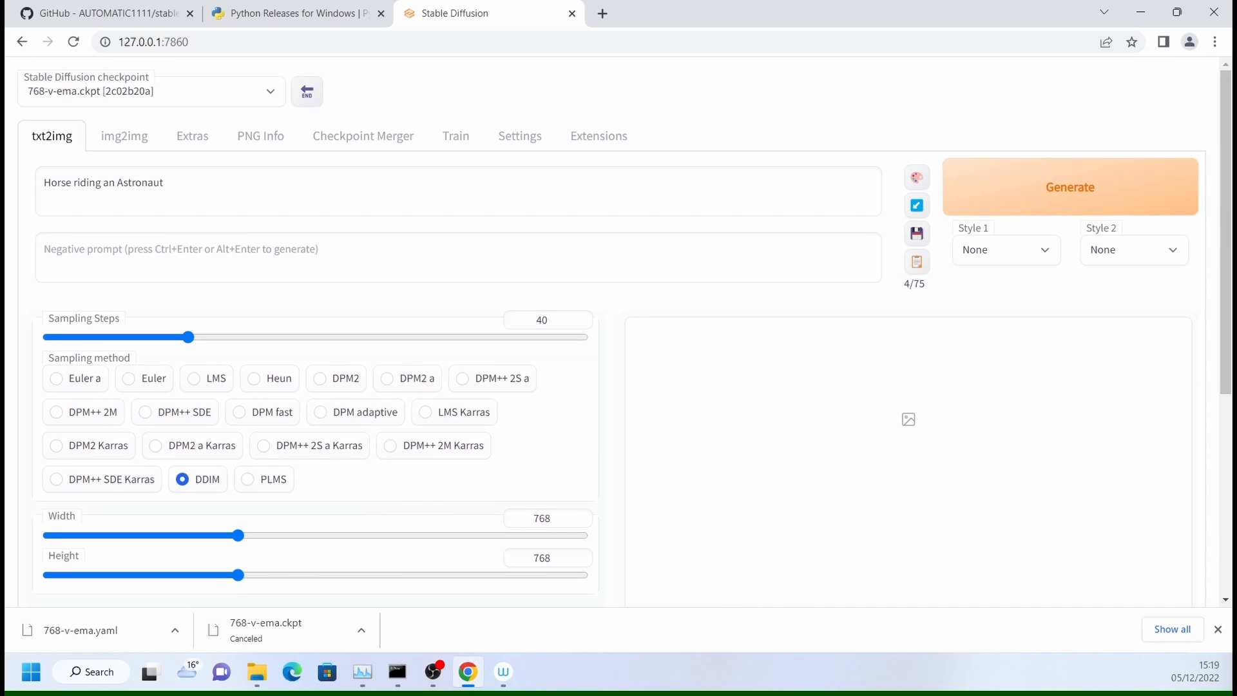
scroll(234, 381, "down", 5)
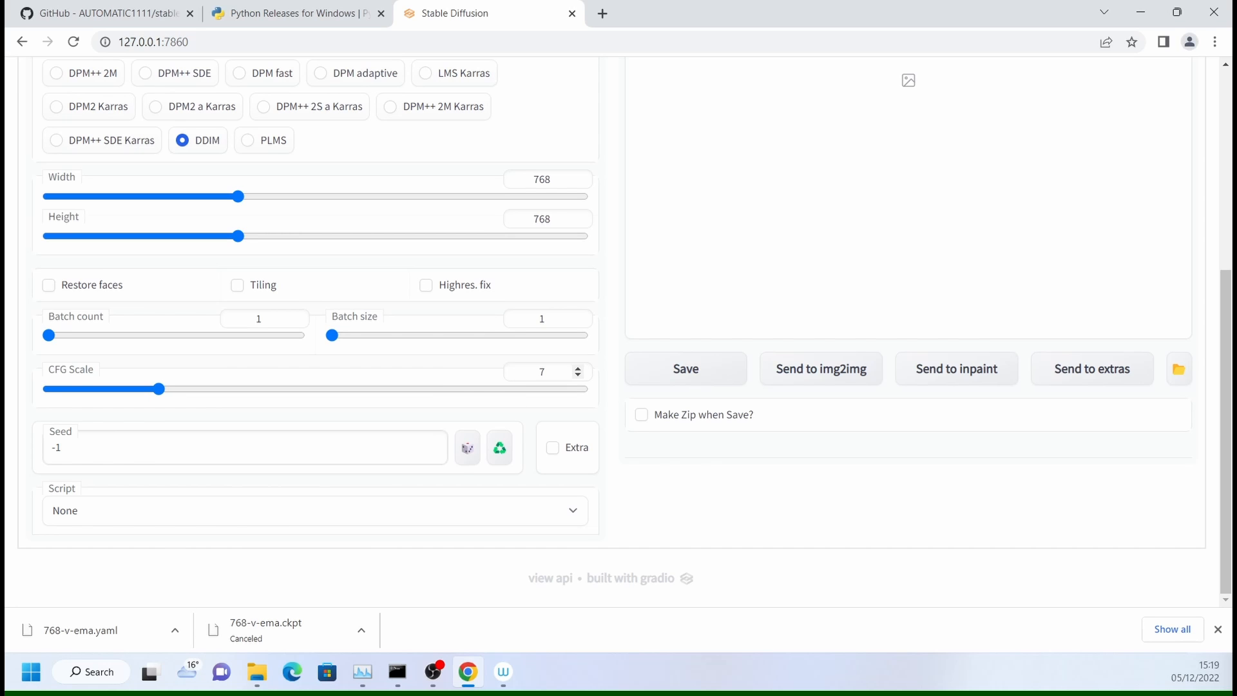
scroll(458, 389, "up", 5)
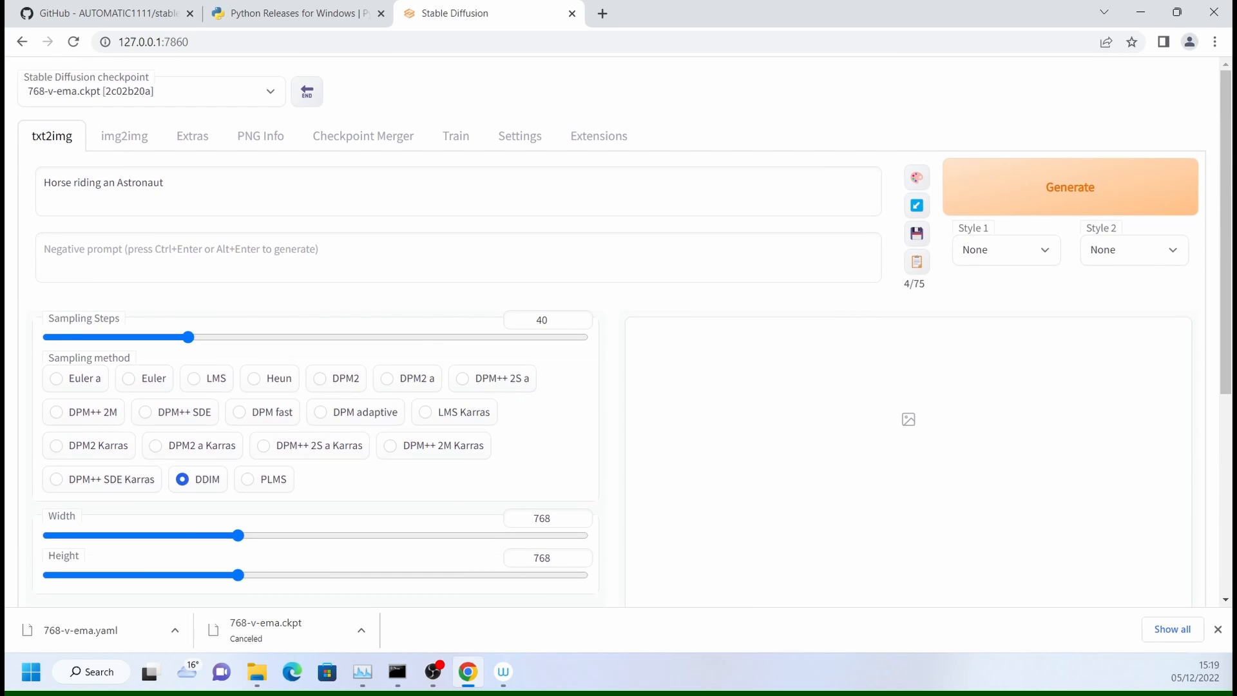
scroll(307, 390, "down", 5)
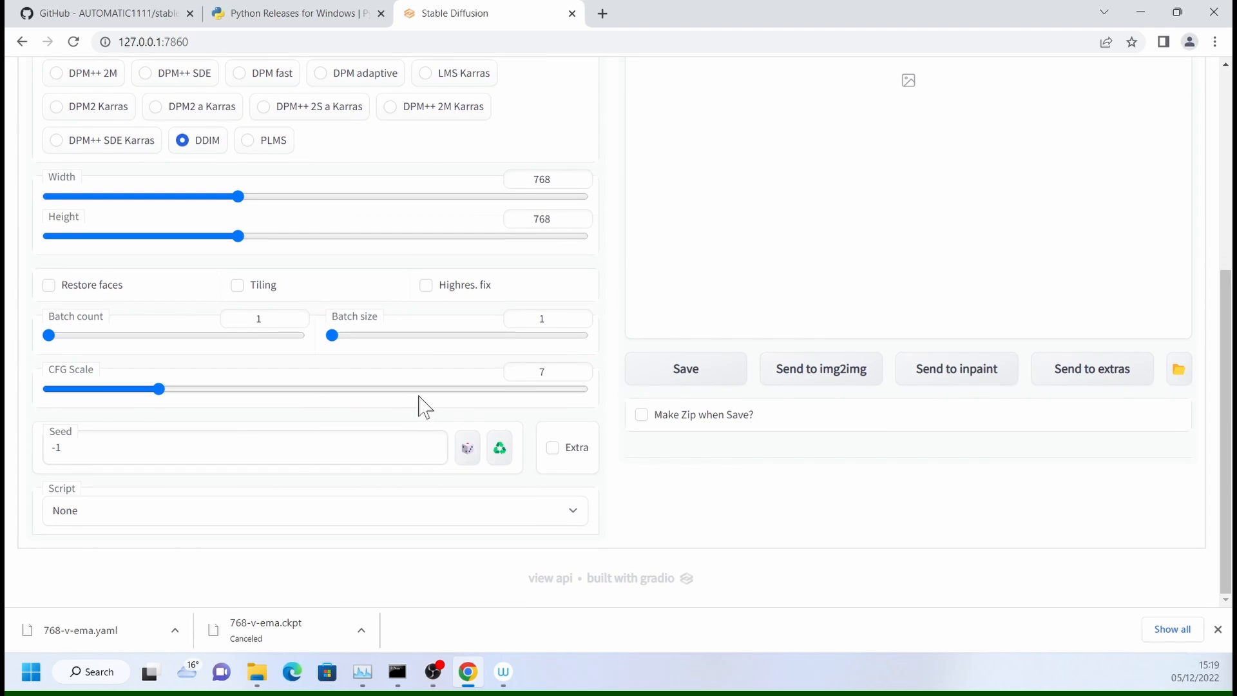
scroll(445, 408, "up", 5)
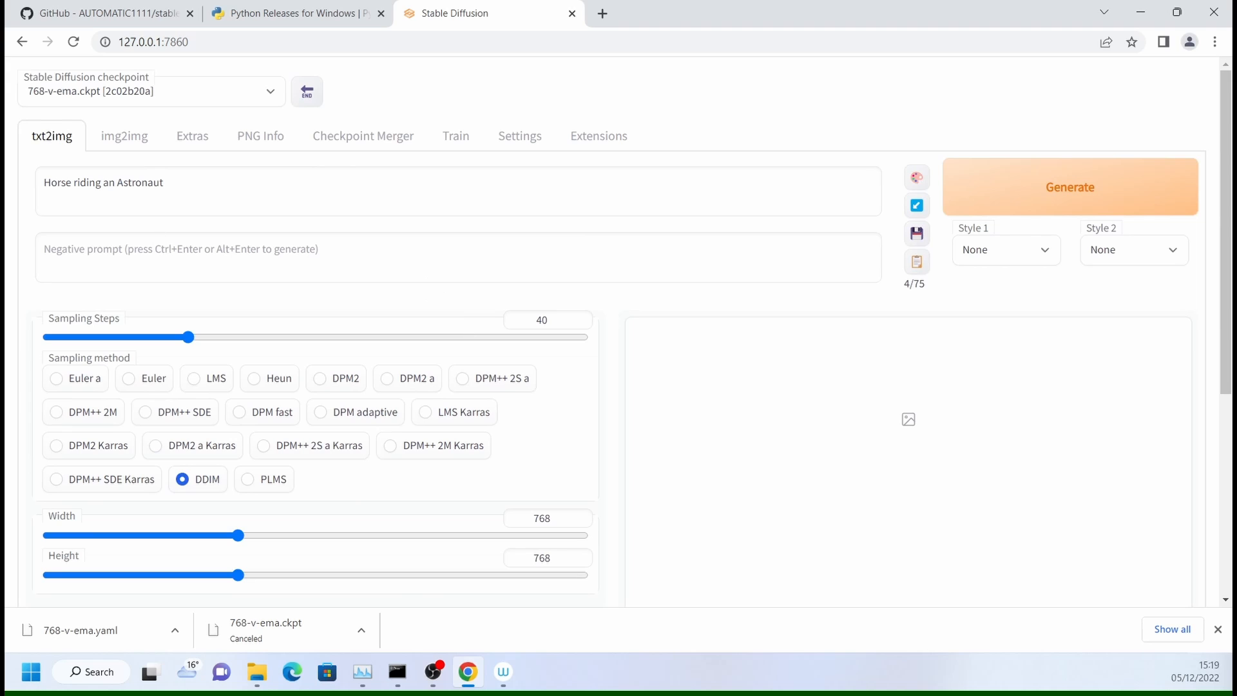
scroll(284, 340, "down", 5)
left_click_drag(161, 390, 194, 390)
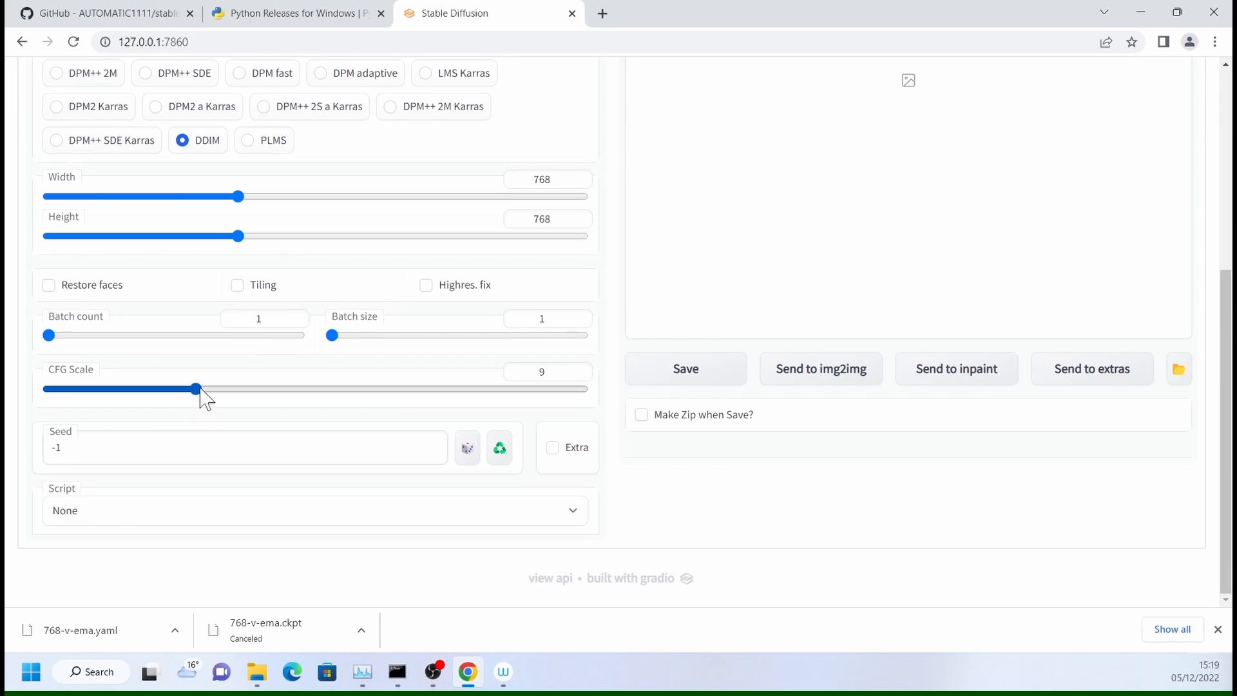
- Replace the seed value in the txt2img settings with 12
left_click_drag(69, 448, 49, 448)
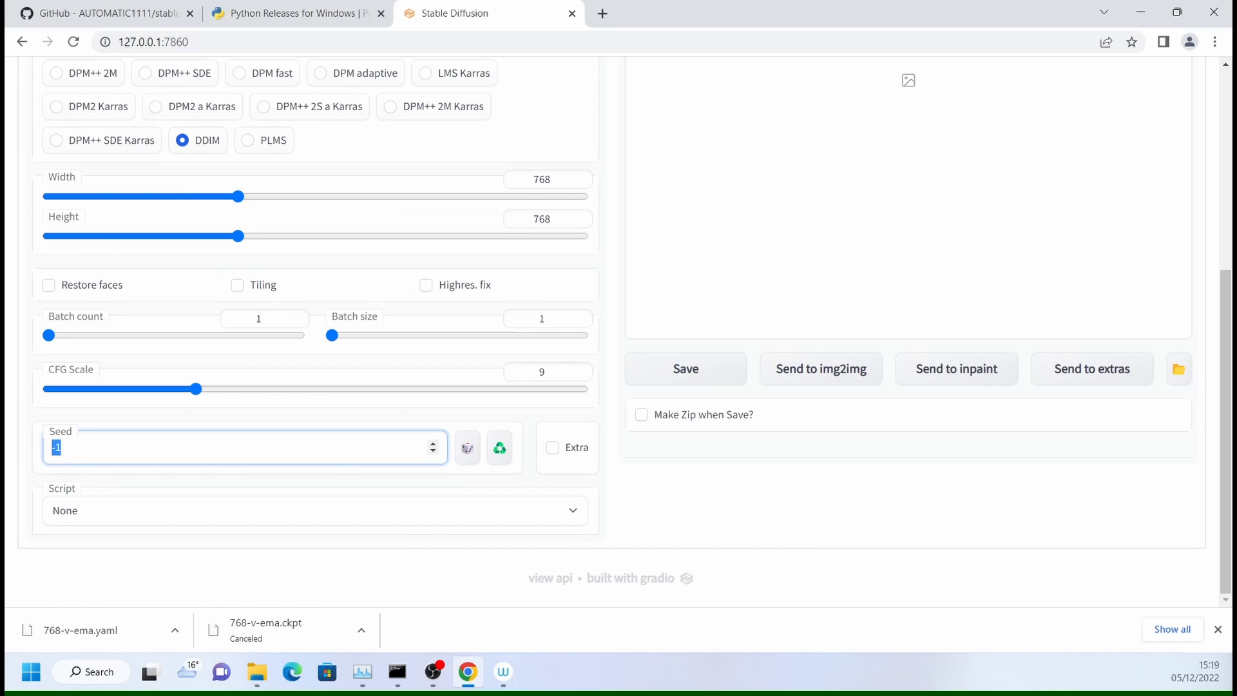
scroll(458, 447, "up", 5)
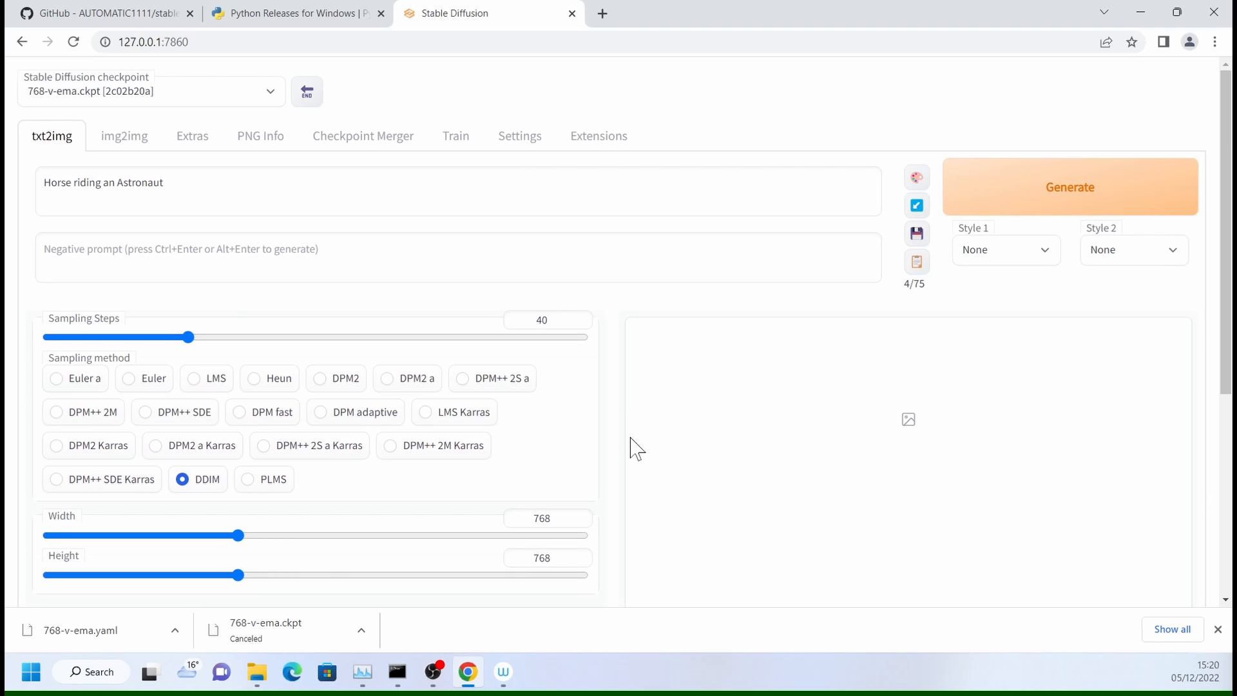
scroll(636, 449, "down", 5)
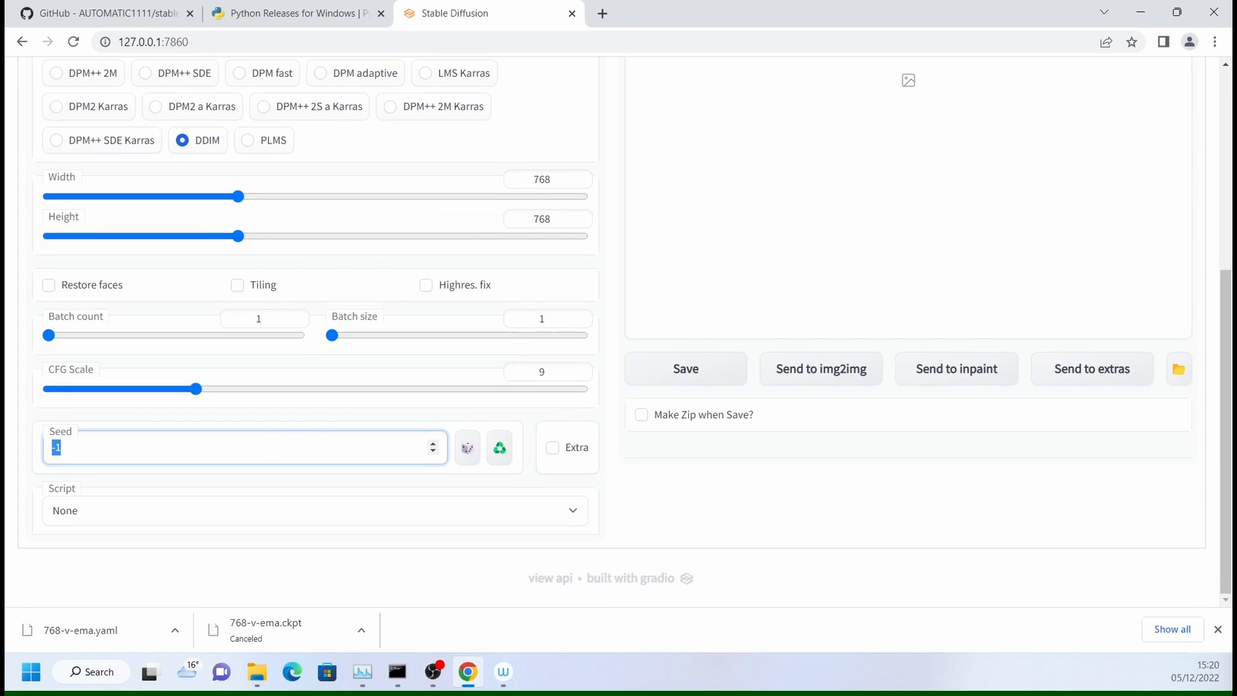
type("12")
scroll(1058, 187, "up", 5)
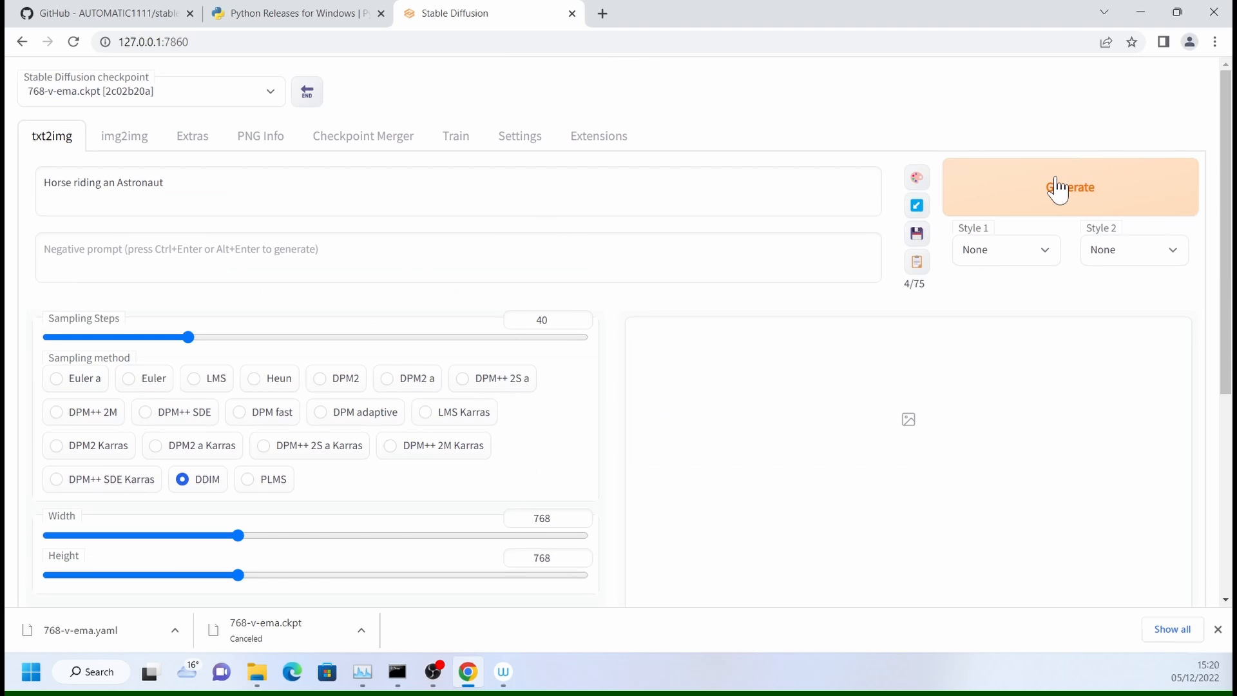
- Generate the image and check the sampling progress in the web UI's console window
left_click(1057, 188)
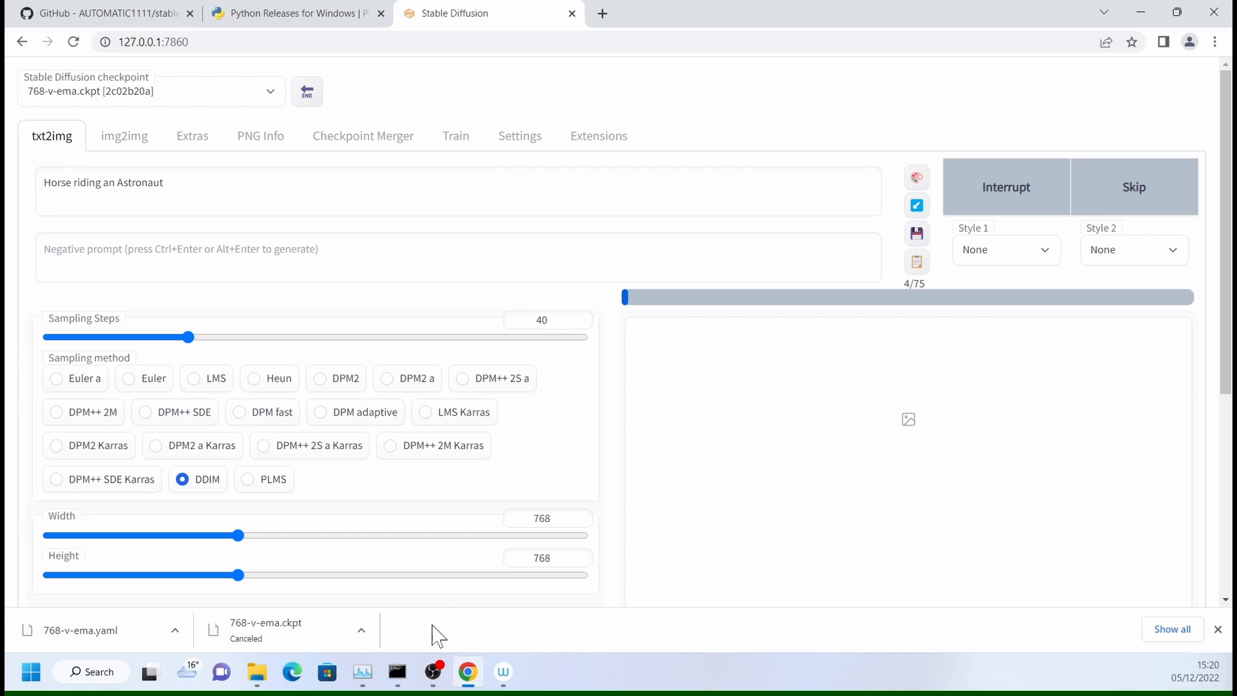
left_click(396, 679)
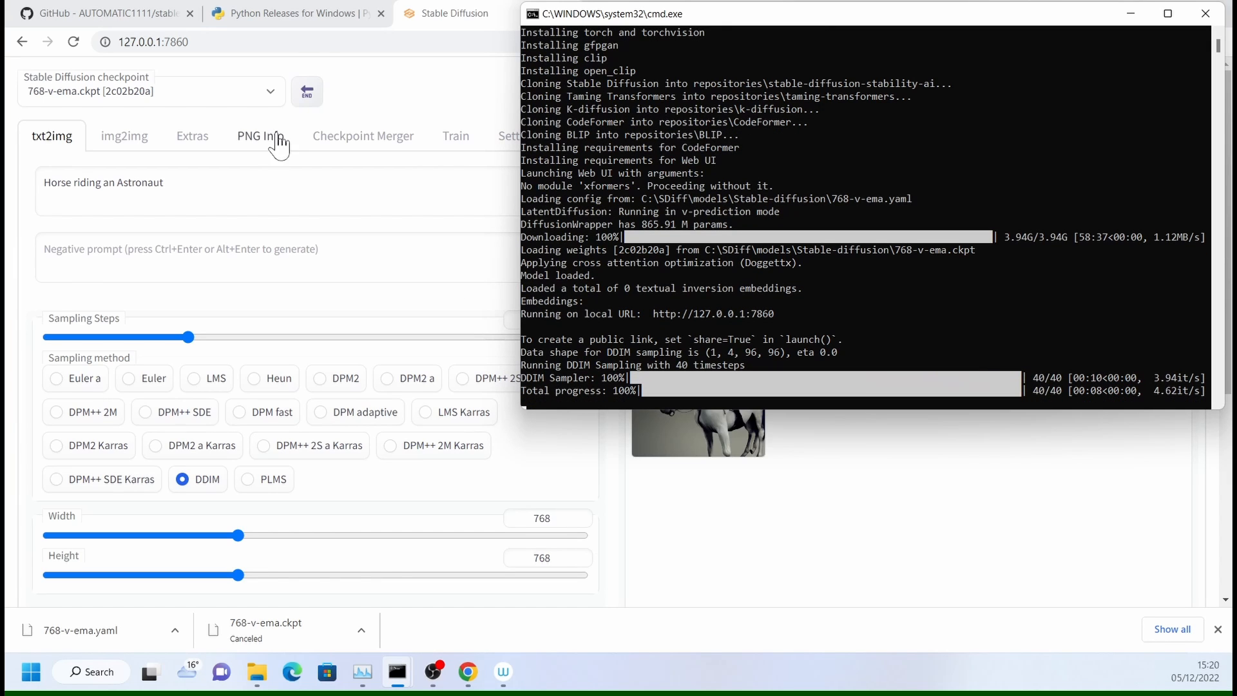
left_click(436, 21)
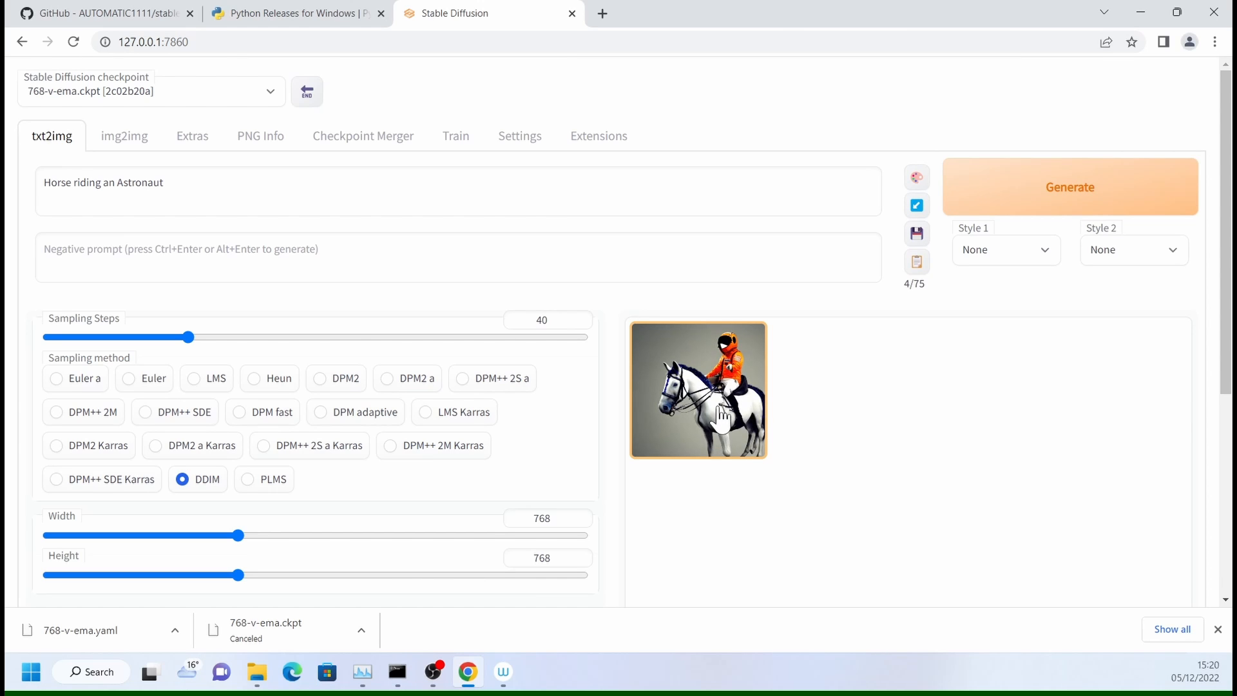
- View the generated image enlarged in the output gallery and close the preview
left_click(718, 435)
scroll(1047, 397, "up", 3)
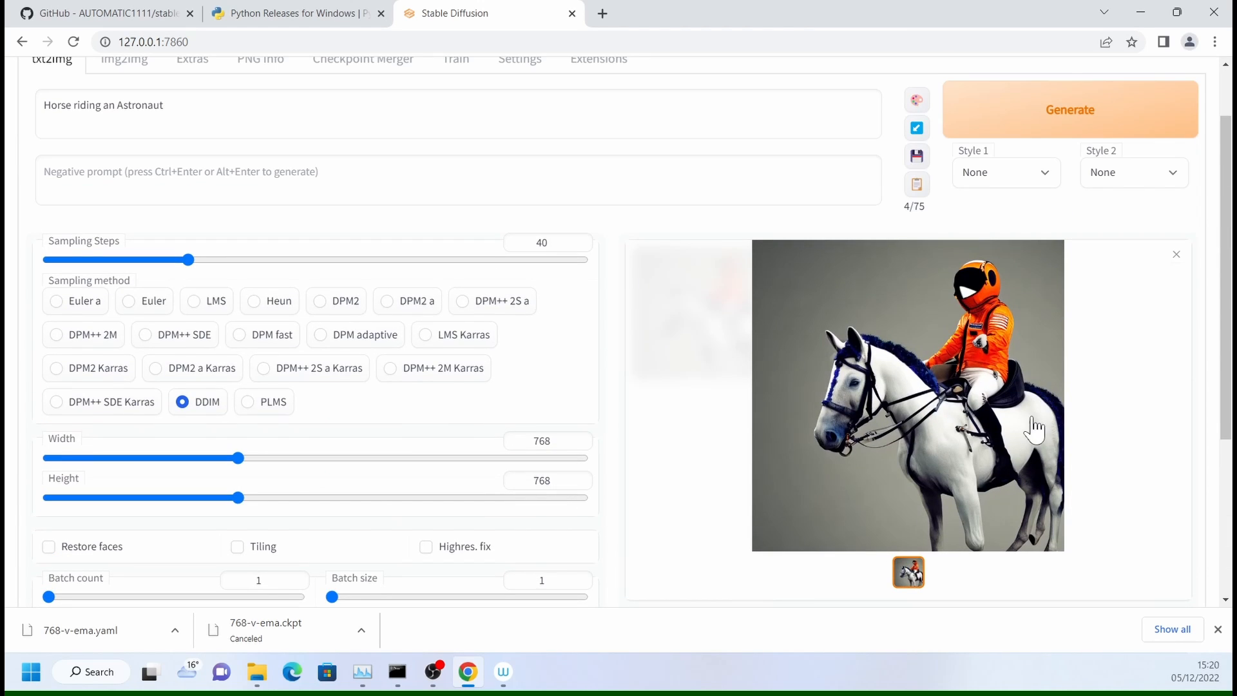
left_click(1177, 255)
- Enter "Astronaut riding a Horse" as the negative prompt, generate the image and close its preview
scroll(820, 238, "up", 1)
left_click(820, 255)
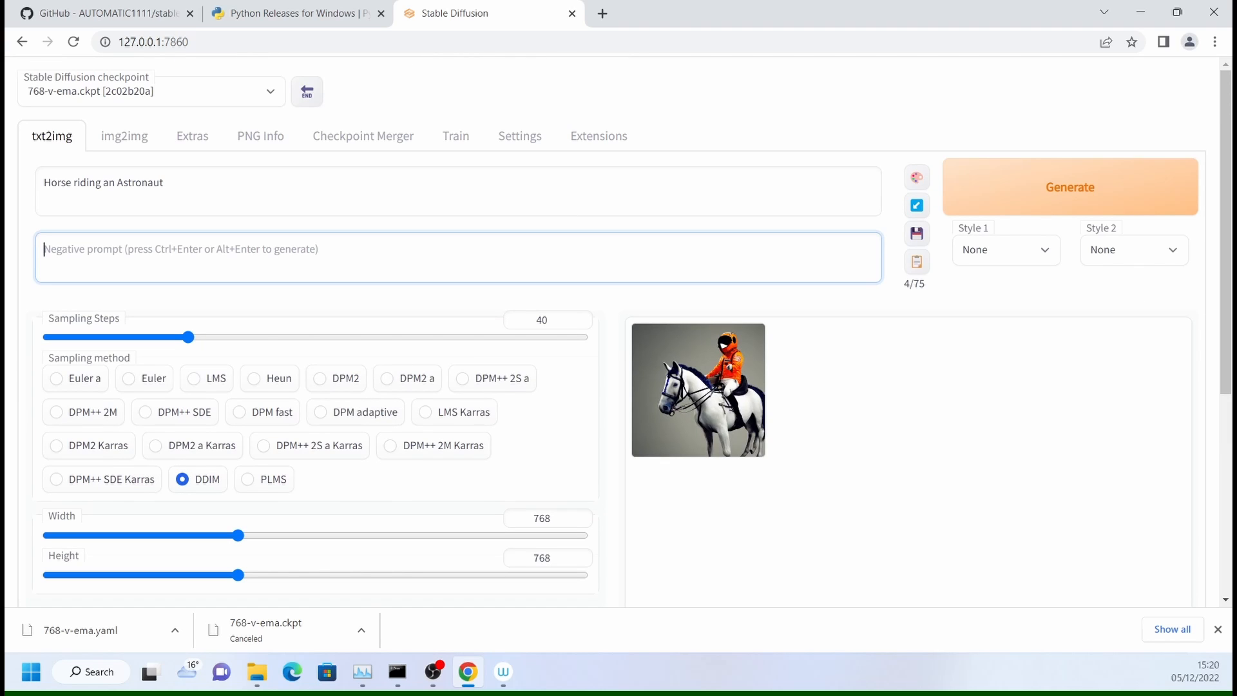
type("Astrona")
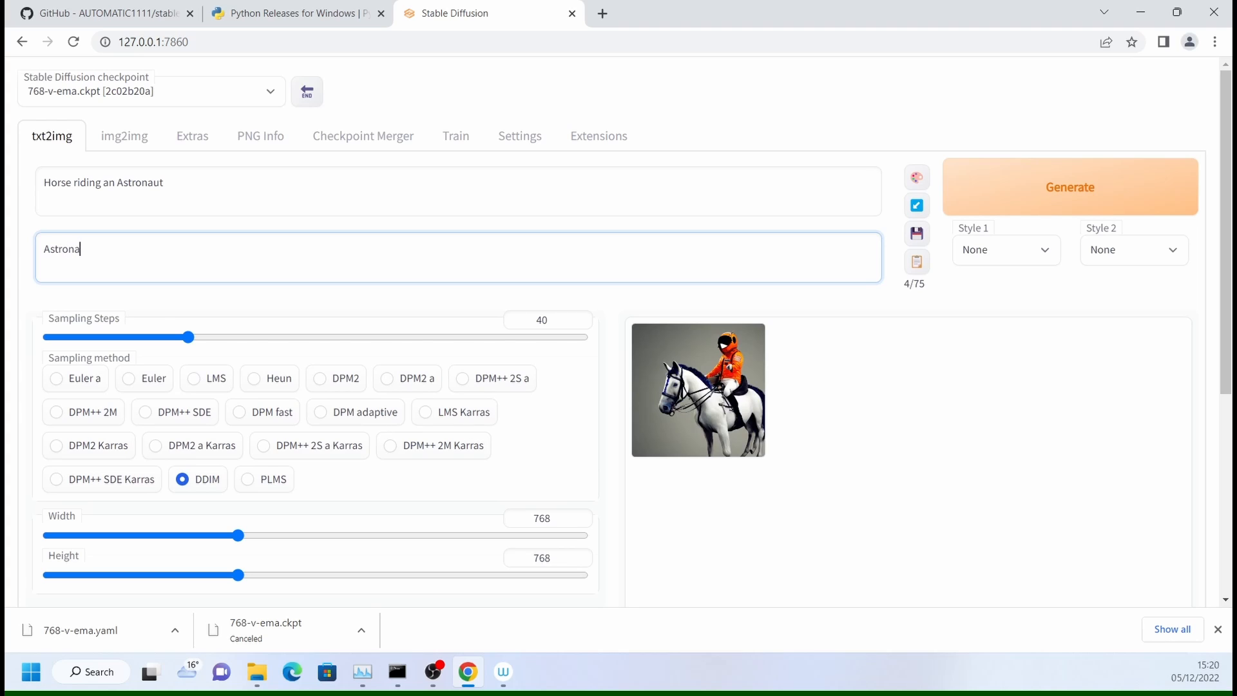
type("ut riding a Horse")
left_click(1050, 205)
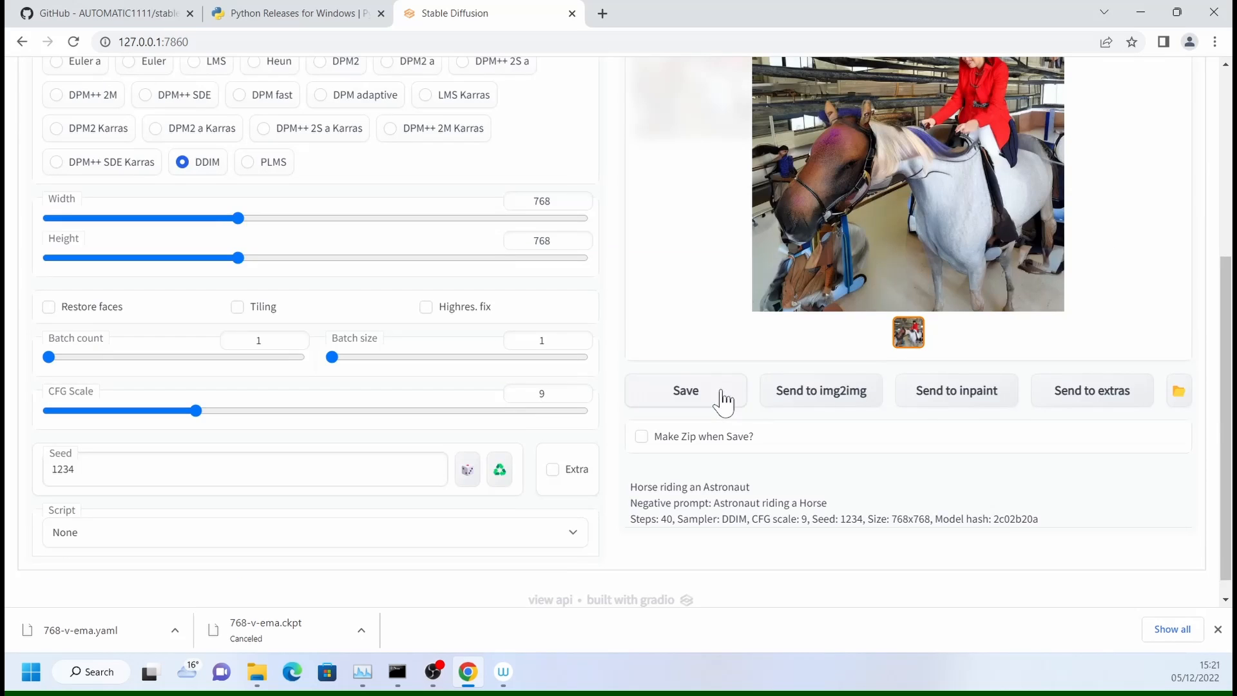
scroll(725, 401, "up", 5)
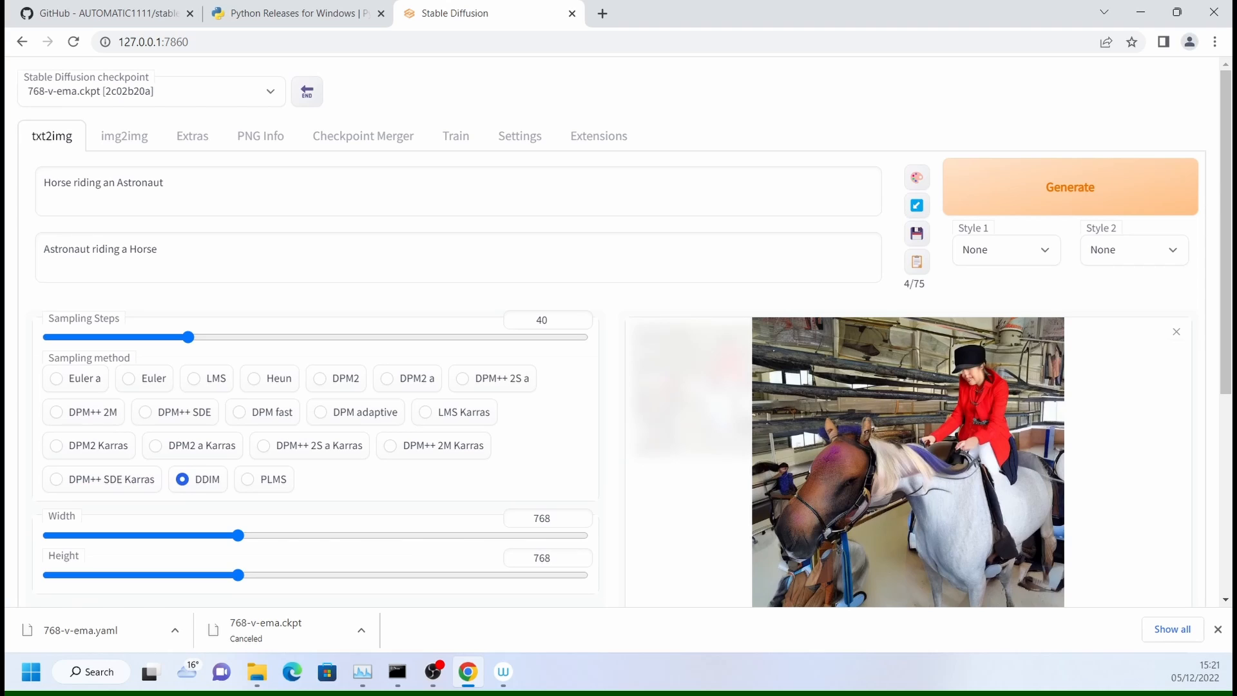
key("Escape")
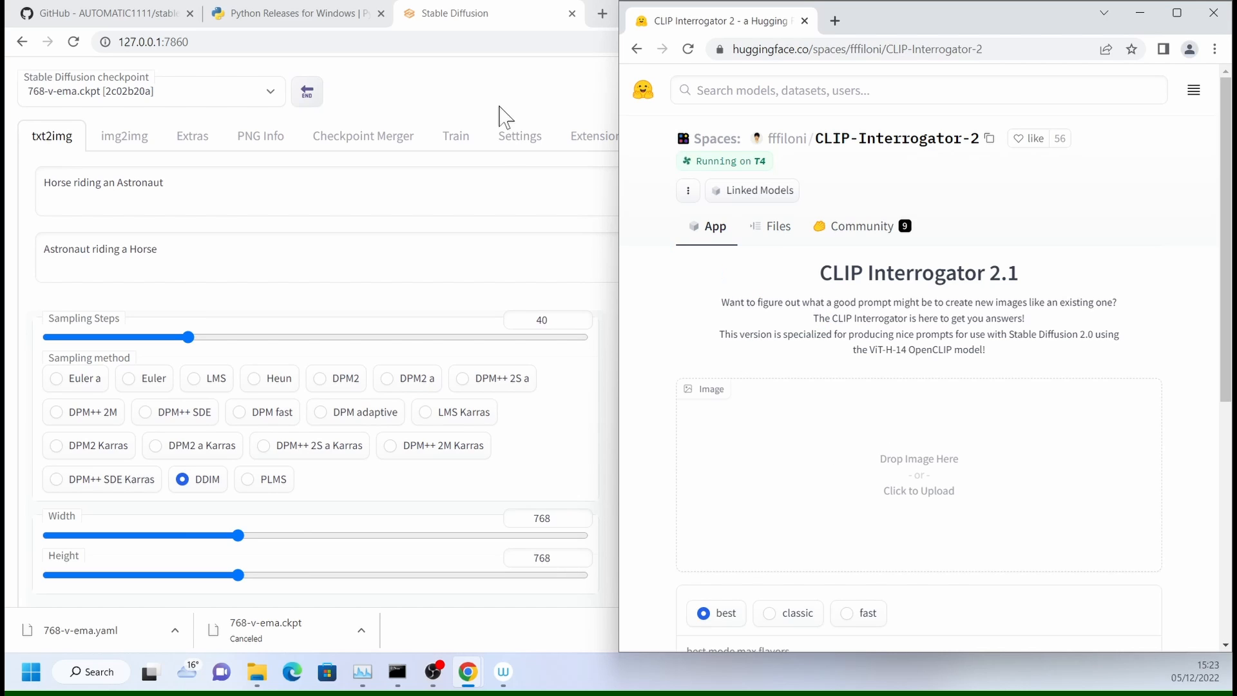
- Open a new browser tab and search Google for "spaceship"
left_click(494, 26)
key("ctrl+t")
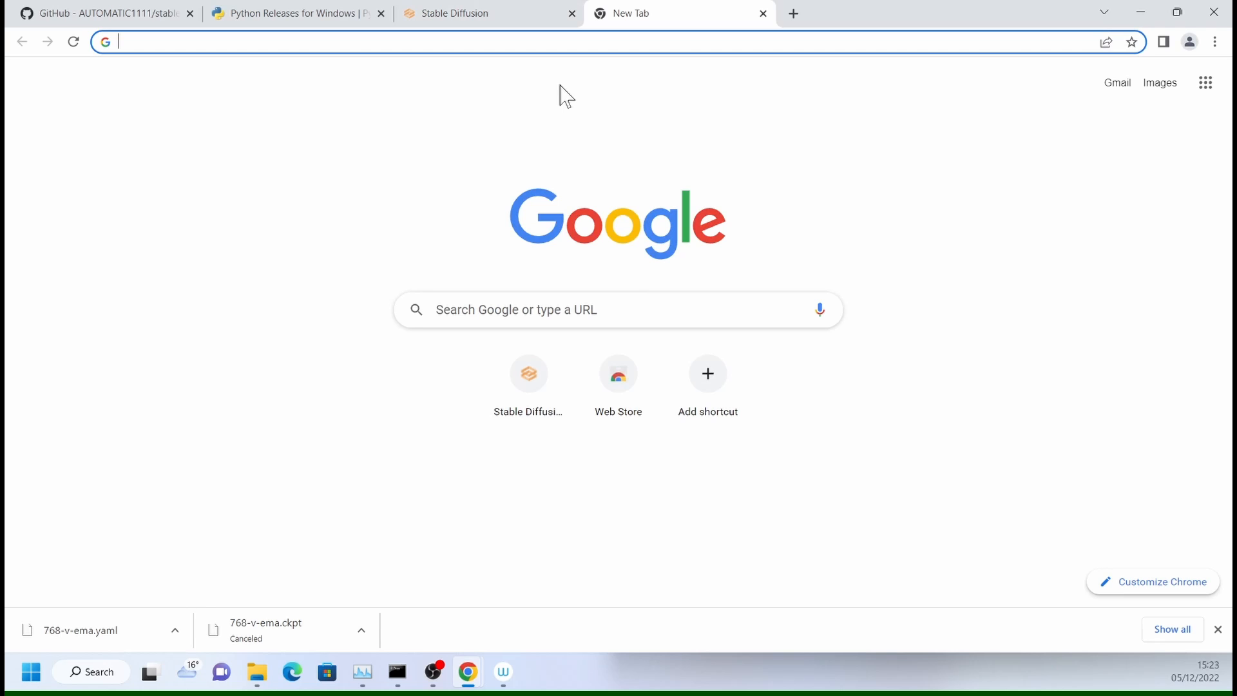
type("s")
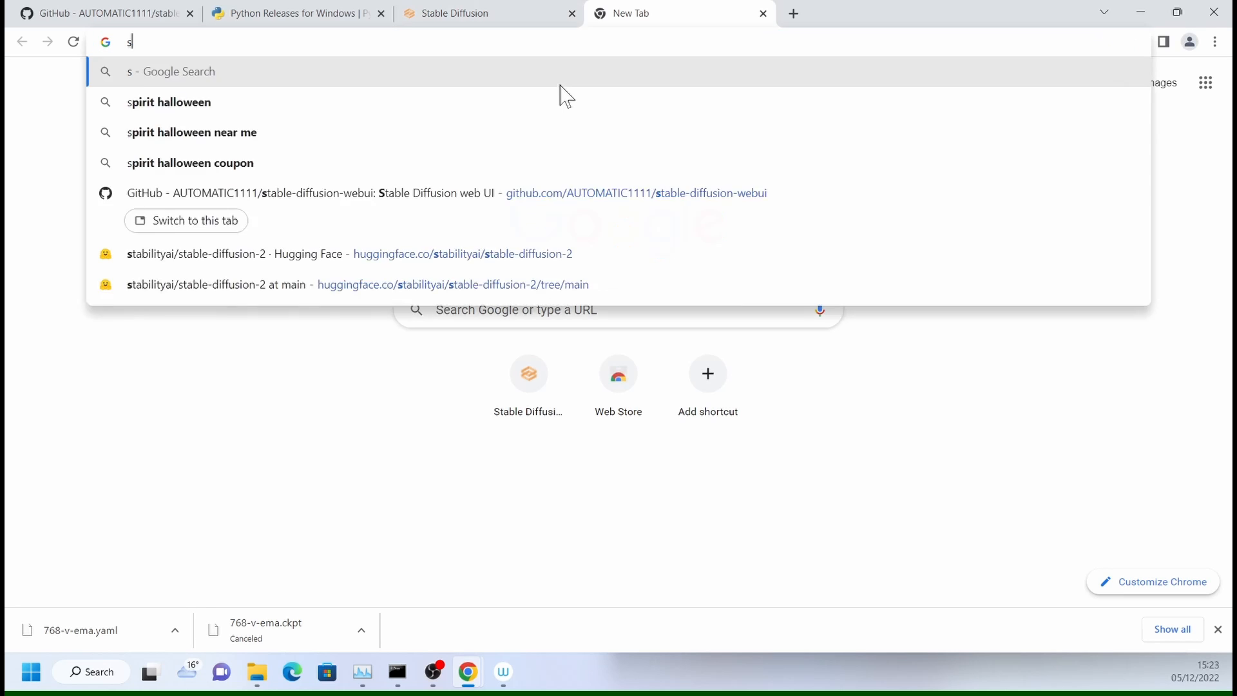
type("paceship")
key("Return")
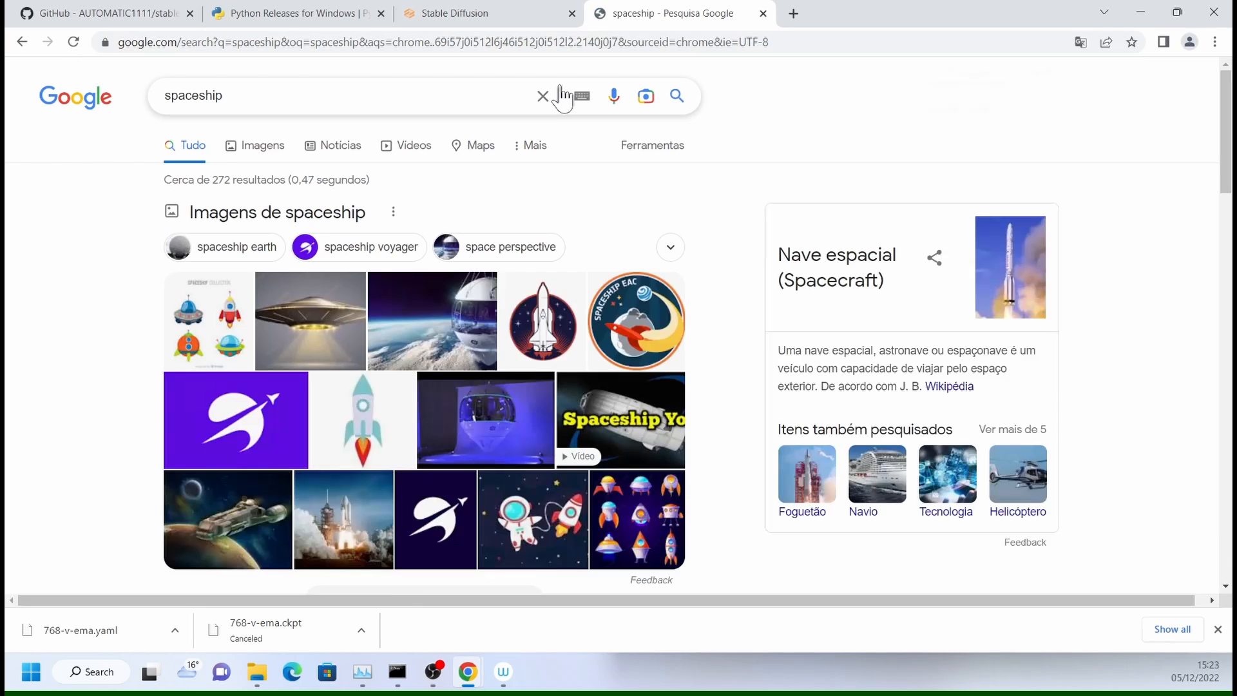
- Search Google Images for "space fighter" with usage rights limited to Creative Commons licenses and browse the results
left_click_drag(198, 96, 372, 116)
type("fighter")
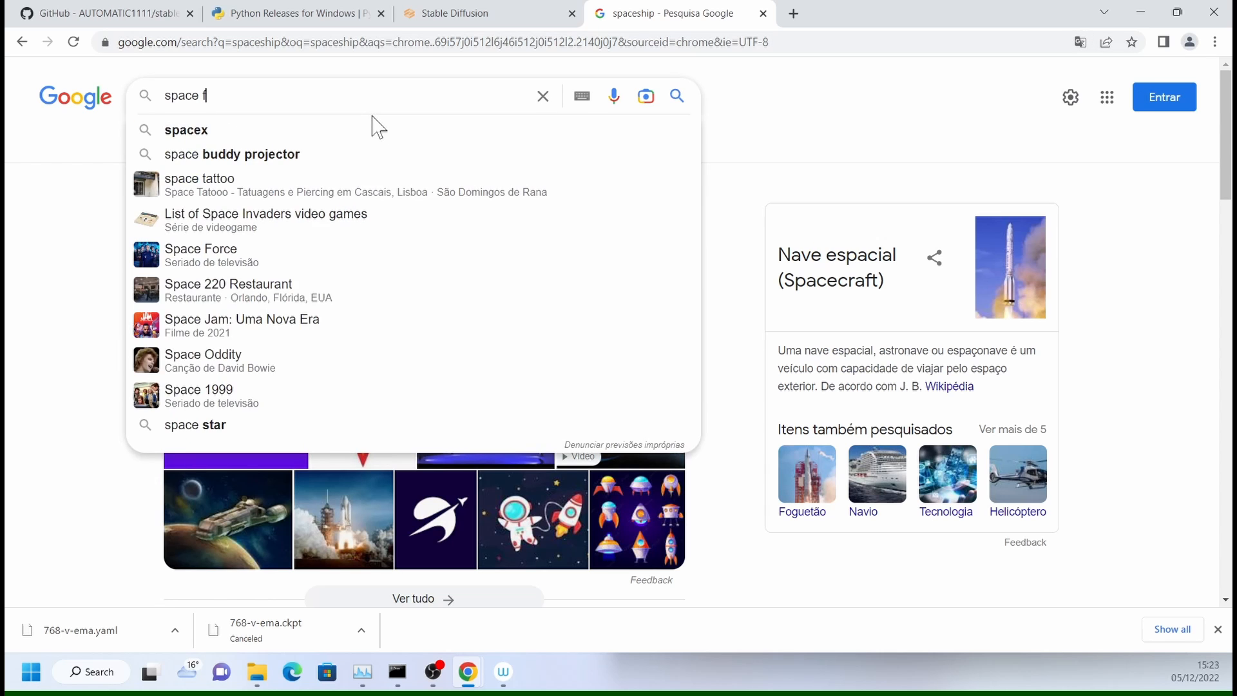
key("Return")
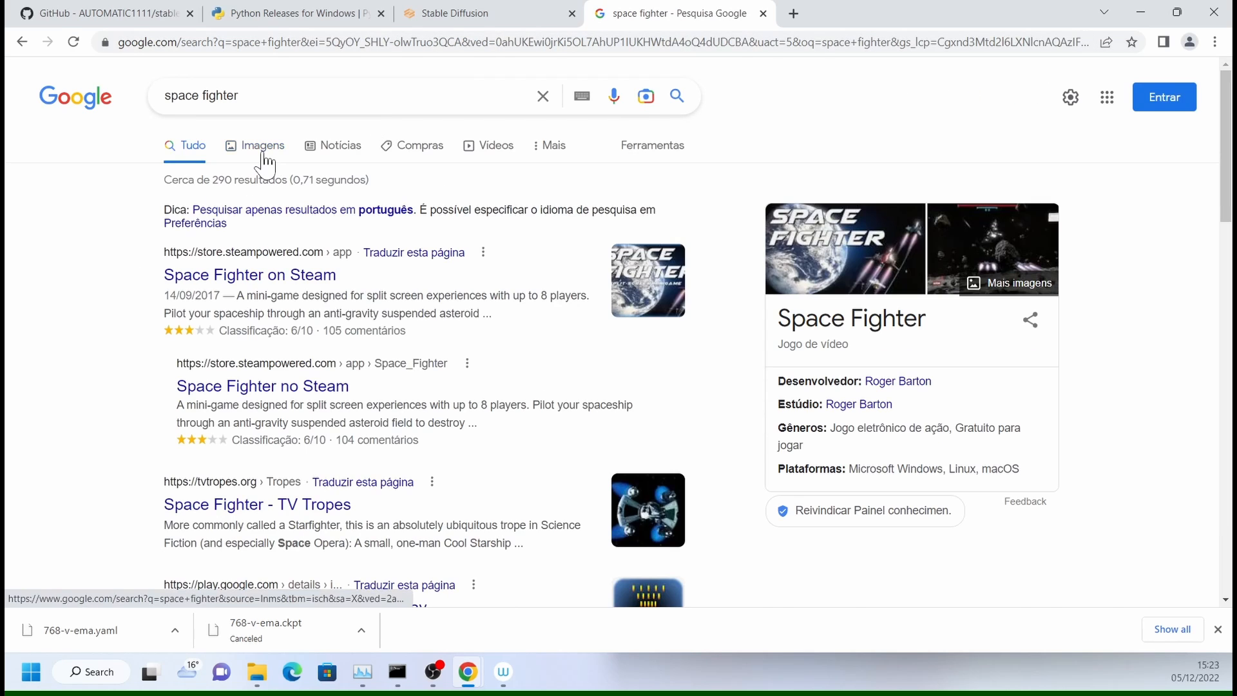
left_click(257, 149)
left_click(650, 147)
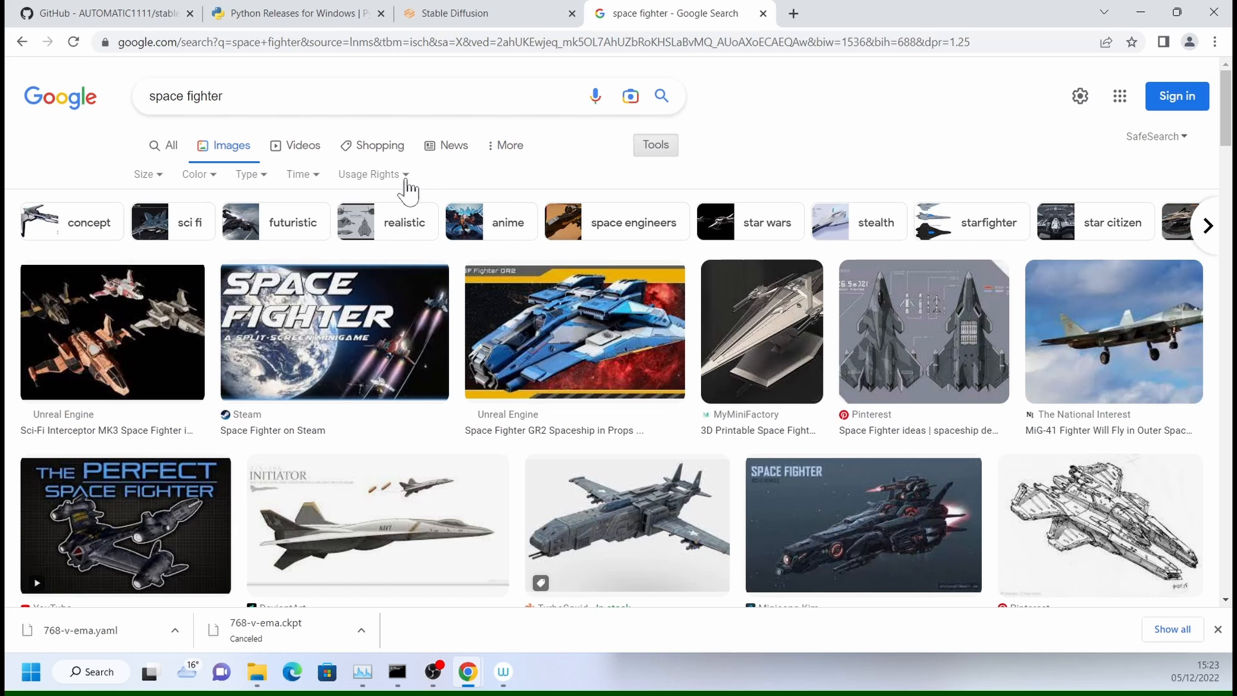
left_click(405, 179)
left_click(413, 232)
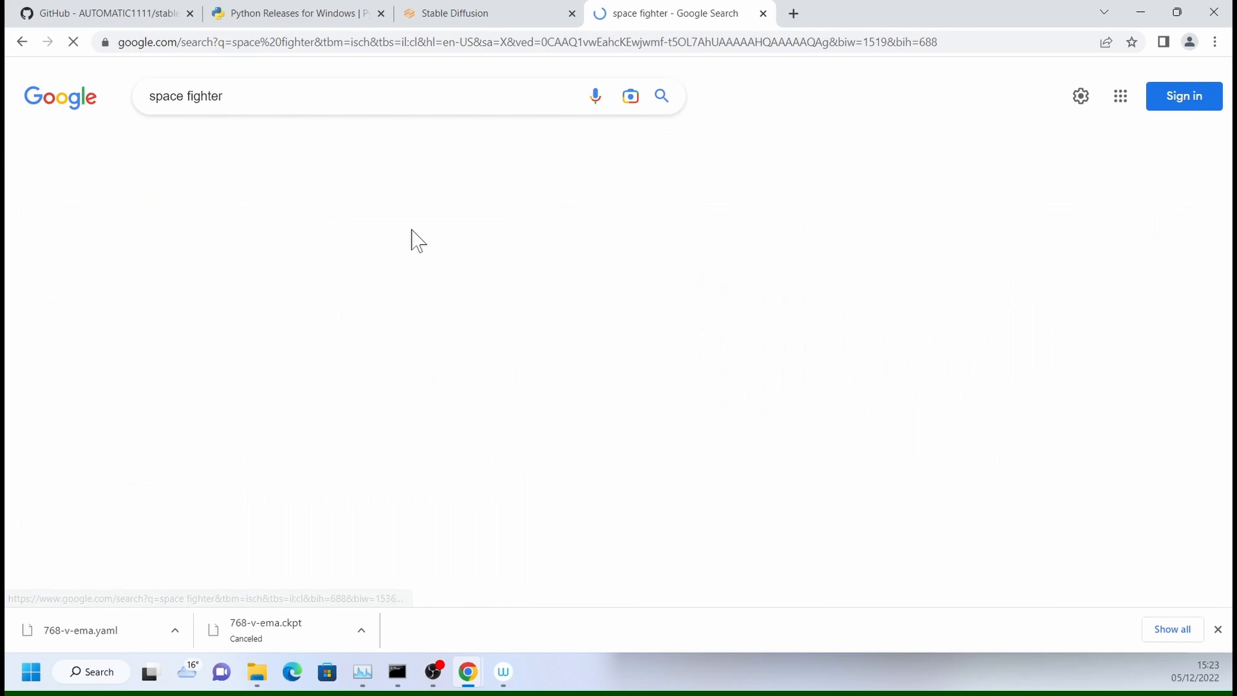
scroll(552, 254, "down", 5)
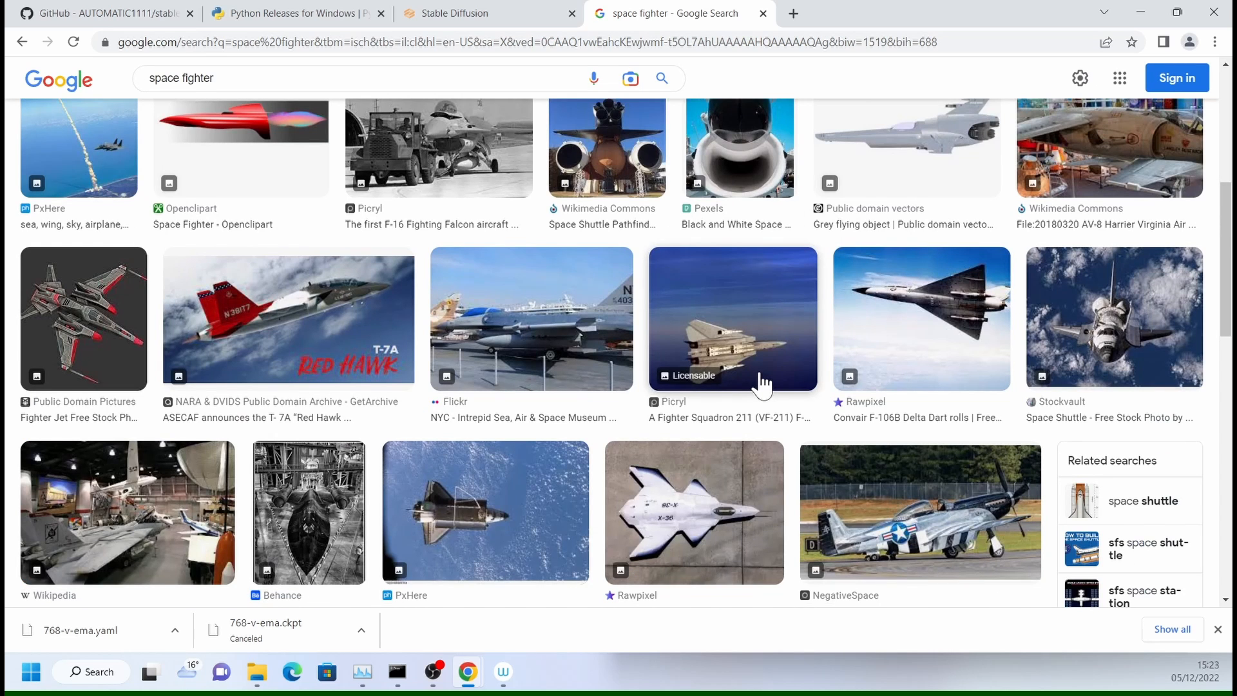
scroll(765, 385, "down", 10)
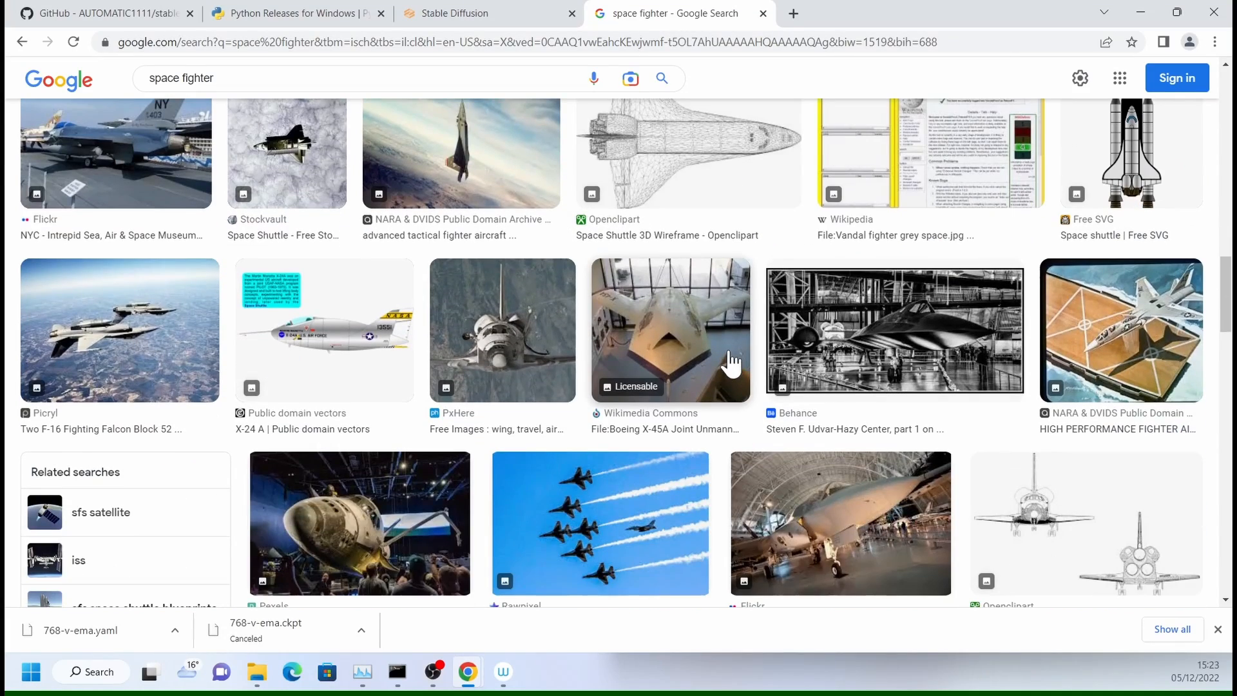
scroll(731, 364, "up", 15)
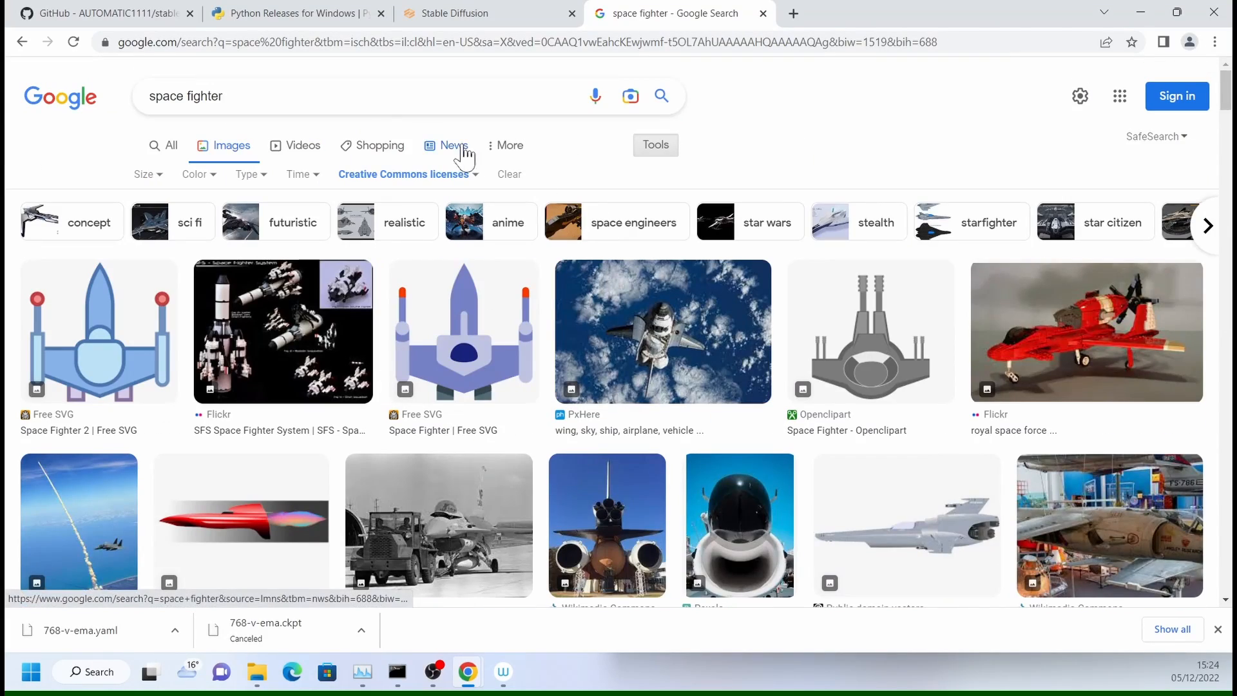
- Search Google Images for "soyuz" and open NASA's "What Is the Soyuz Spacecraft?" image
left_click(193, 95)
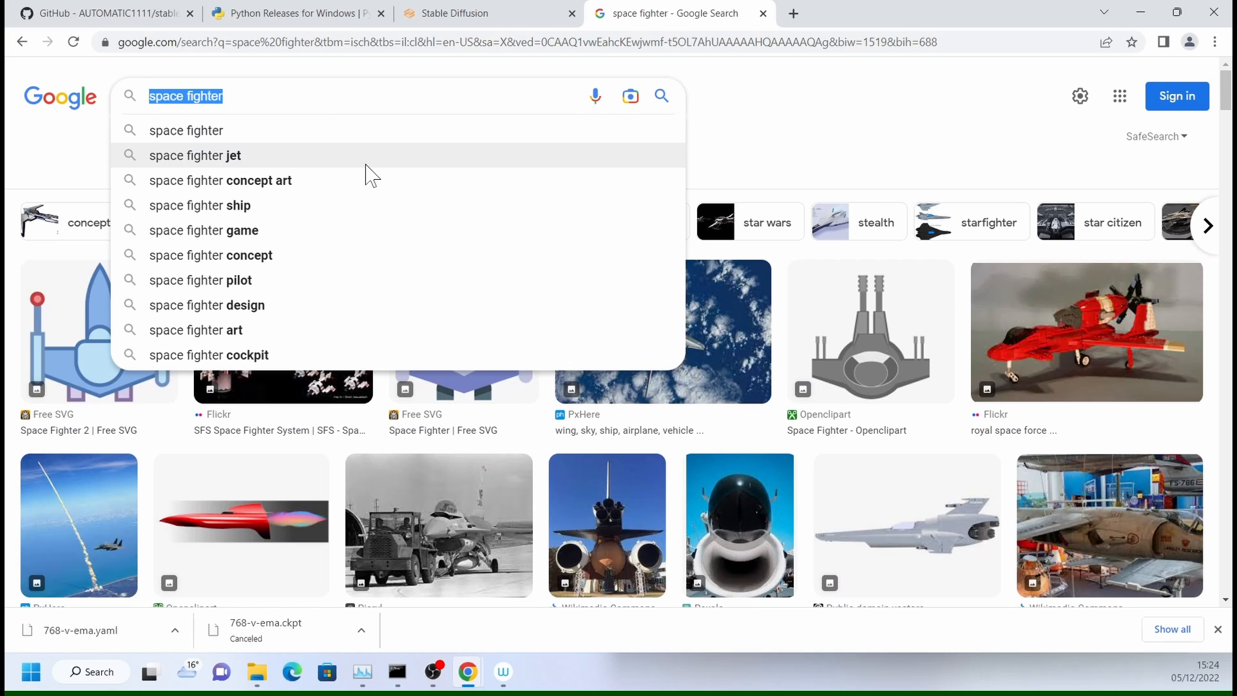
type("soyuz")
key("Return")
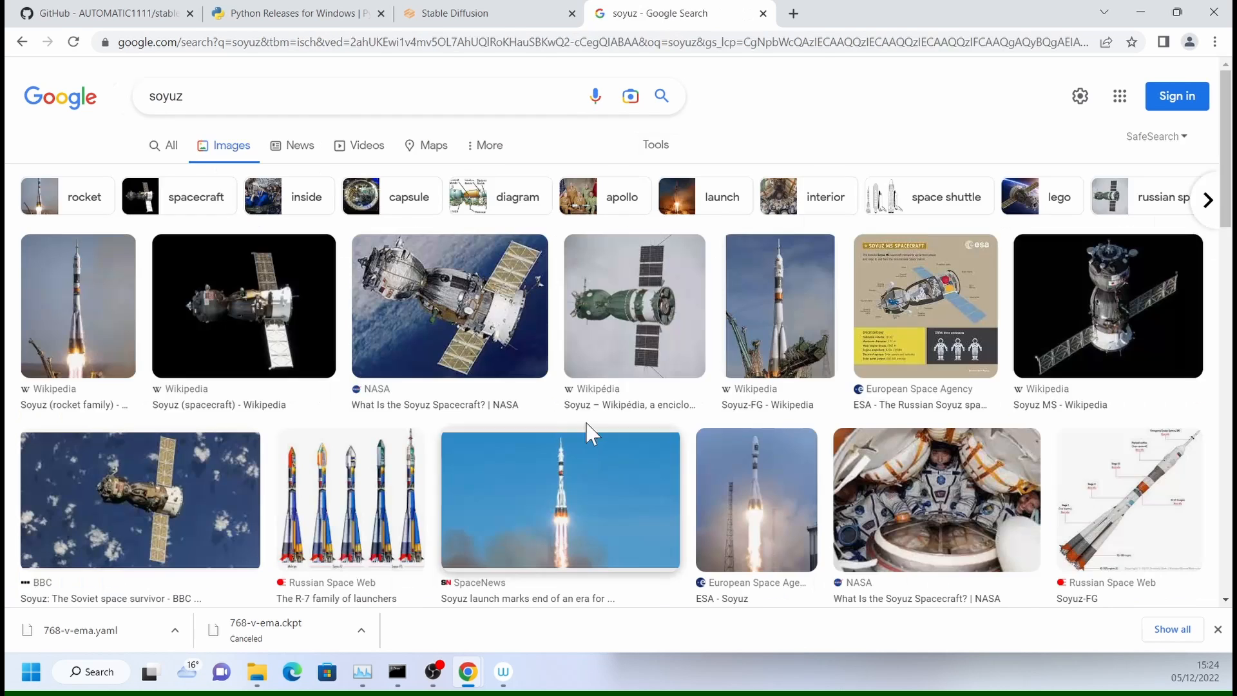
left_click(470, 286)
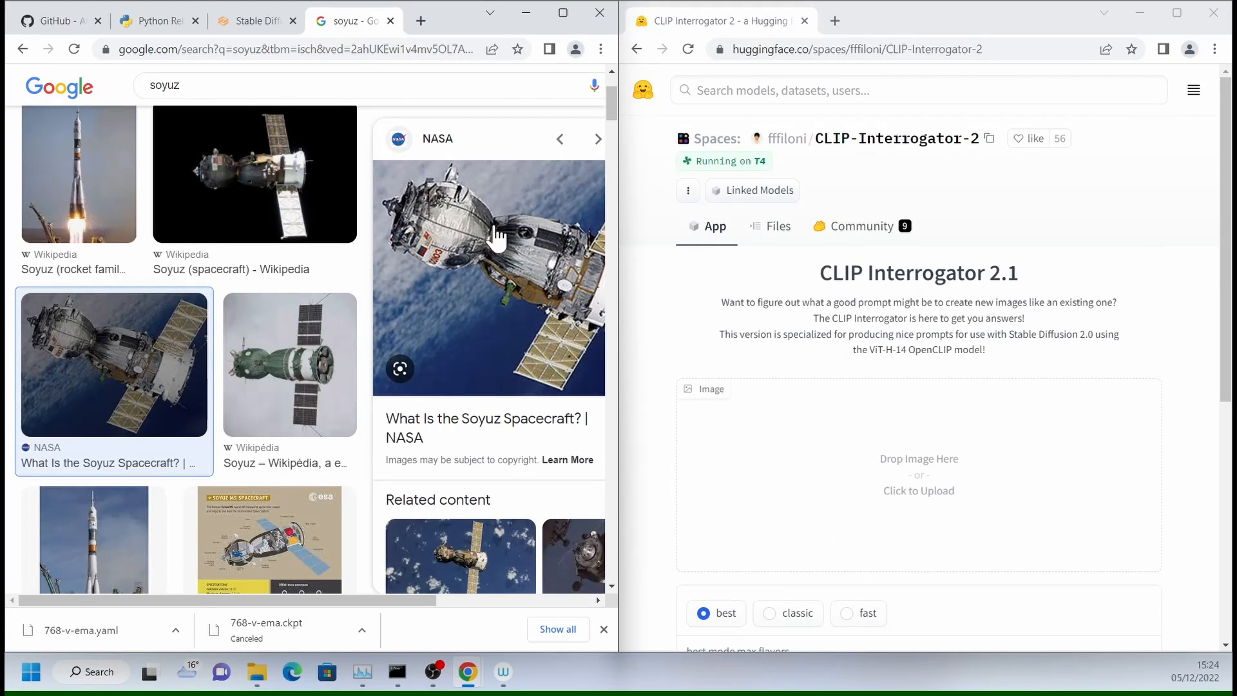
- Load NASA's Soyuz image into the CLIP Interrogator 2.1 page in the other browser window and submit it in best mode
left_click_drag(497, 238, 816, 407)
scroll(909, 332, "down", 1)
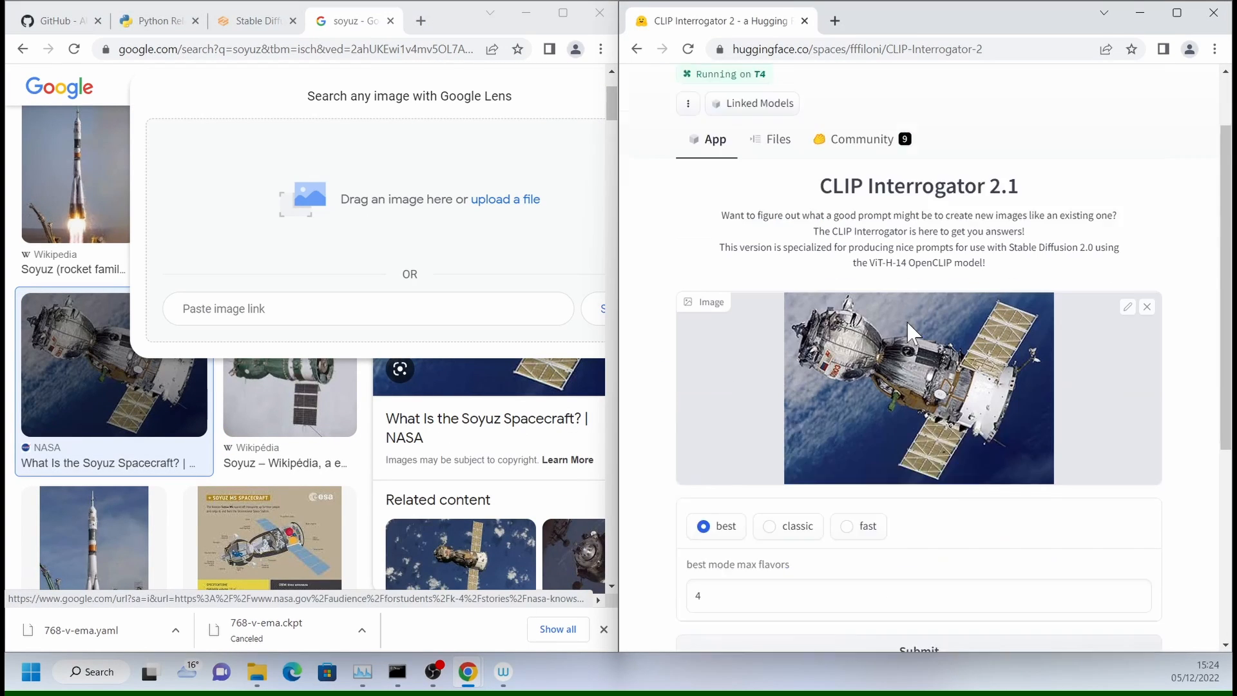
scroll(912, 332, "down", 2)
left_click(928, 503)
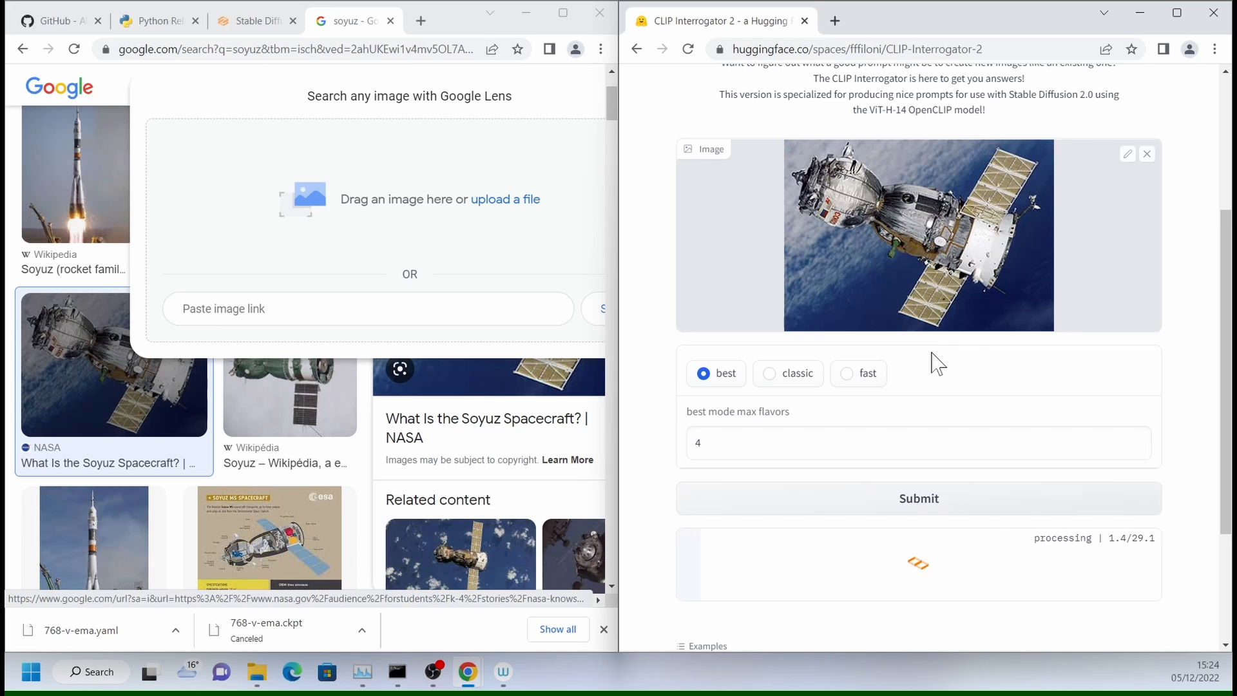
- Copy the CLIP Interrogator's output text and replace the txt2img prompt in the Stable Diffusion web UI with it
scroll(1124, 547, "down", 1)
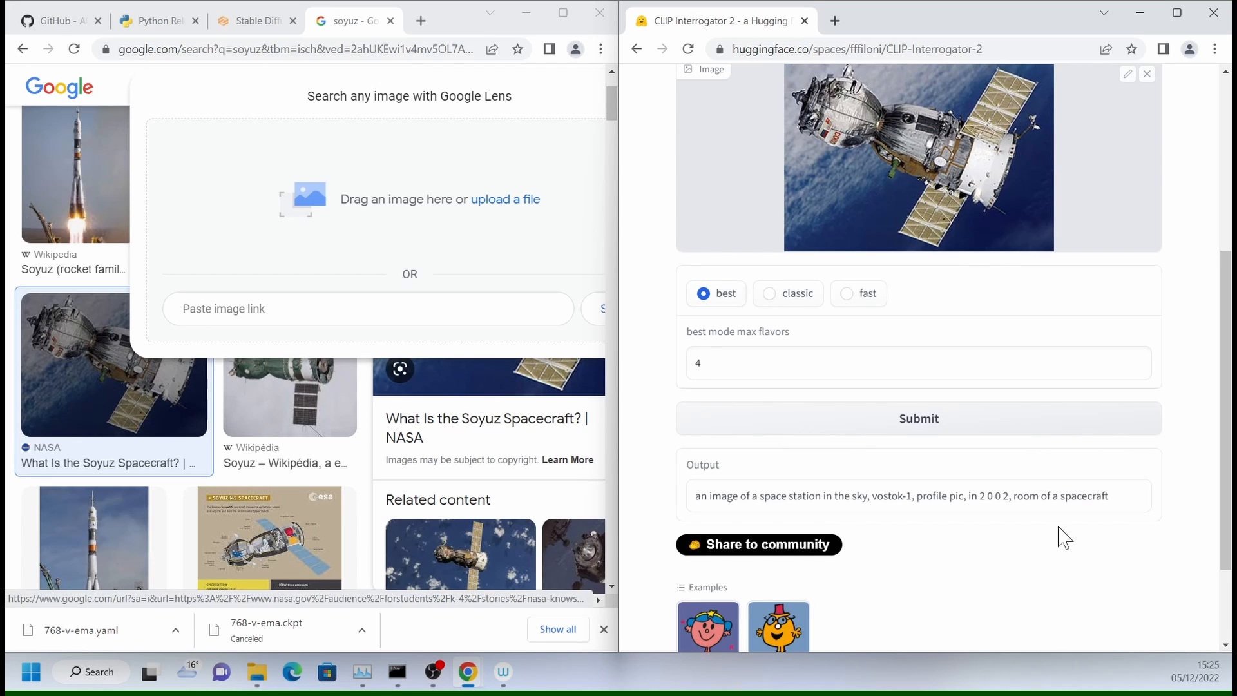
left_click_drag(1118, 497, 691, 495)
key("ctrl+c")
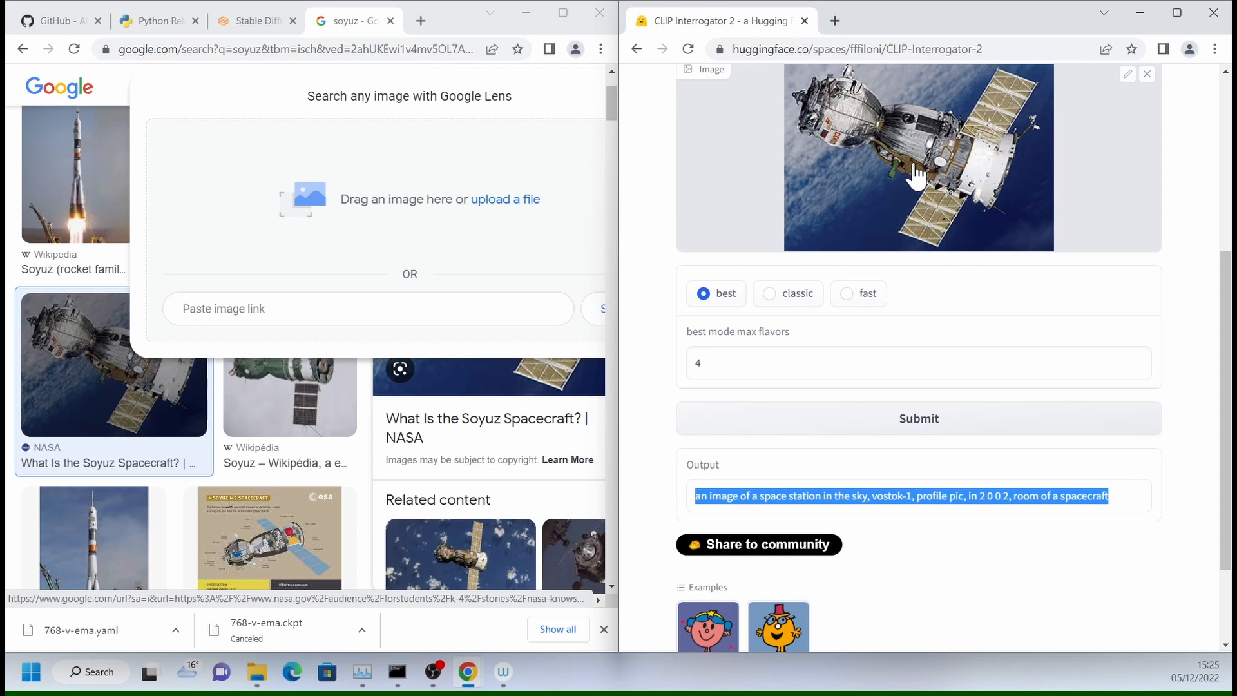
left_click(251, 26)
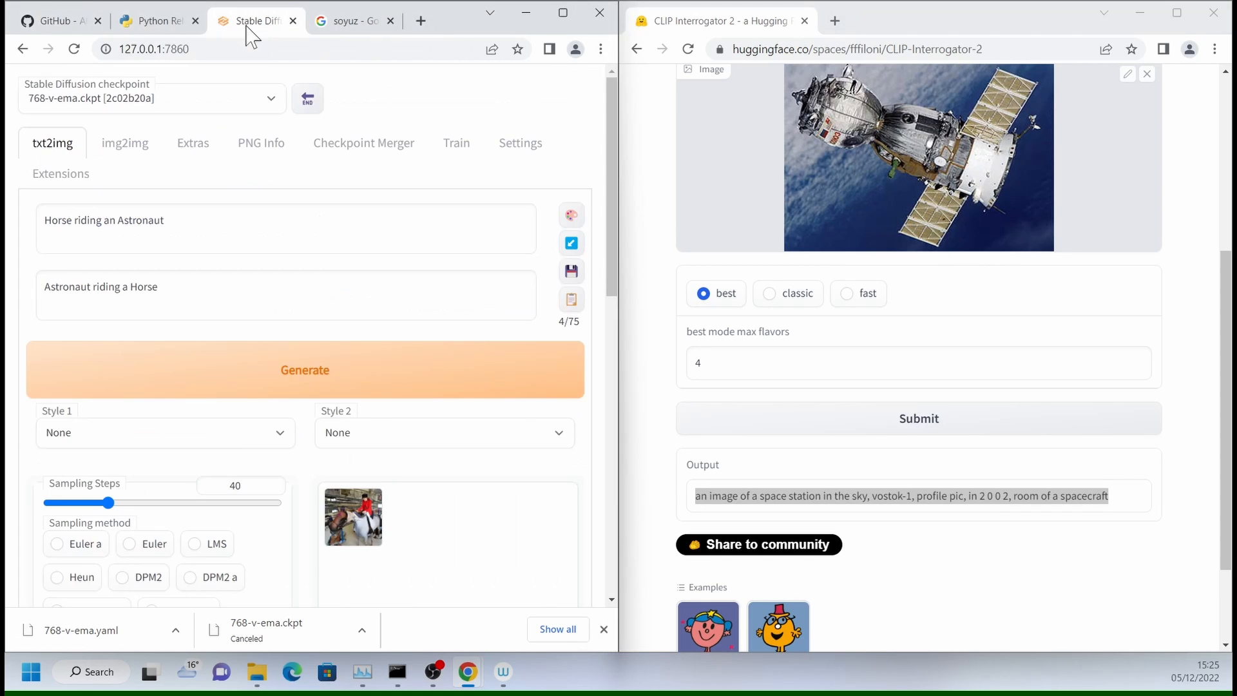
left_click(563, 14)
left_click(163, 183)
key("ctrl+a")
key("ctrl+v")
- Clear the negative prompt and generate an image from the copied CLIP Interrogator prompt
left_click(157, 249)
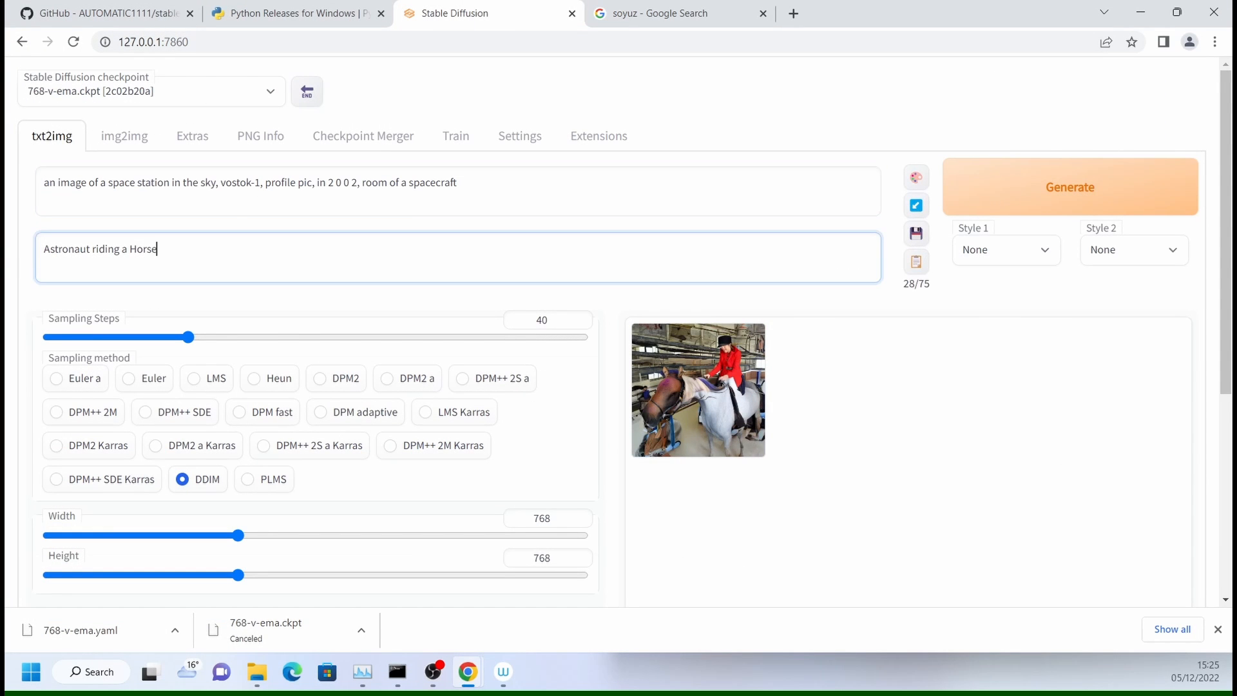
key("ctrl+a")
key("BackSpace")
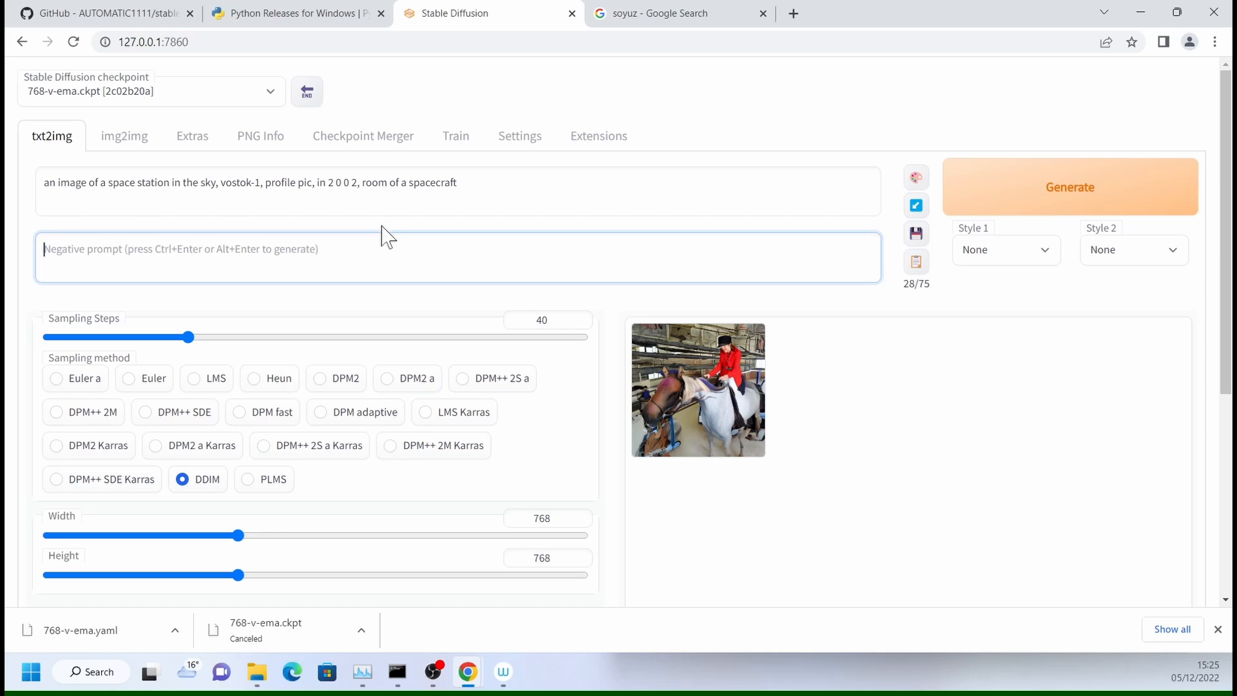
left_click(1075, 198)
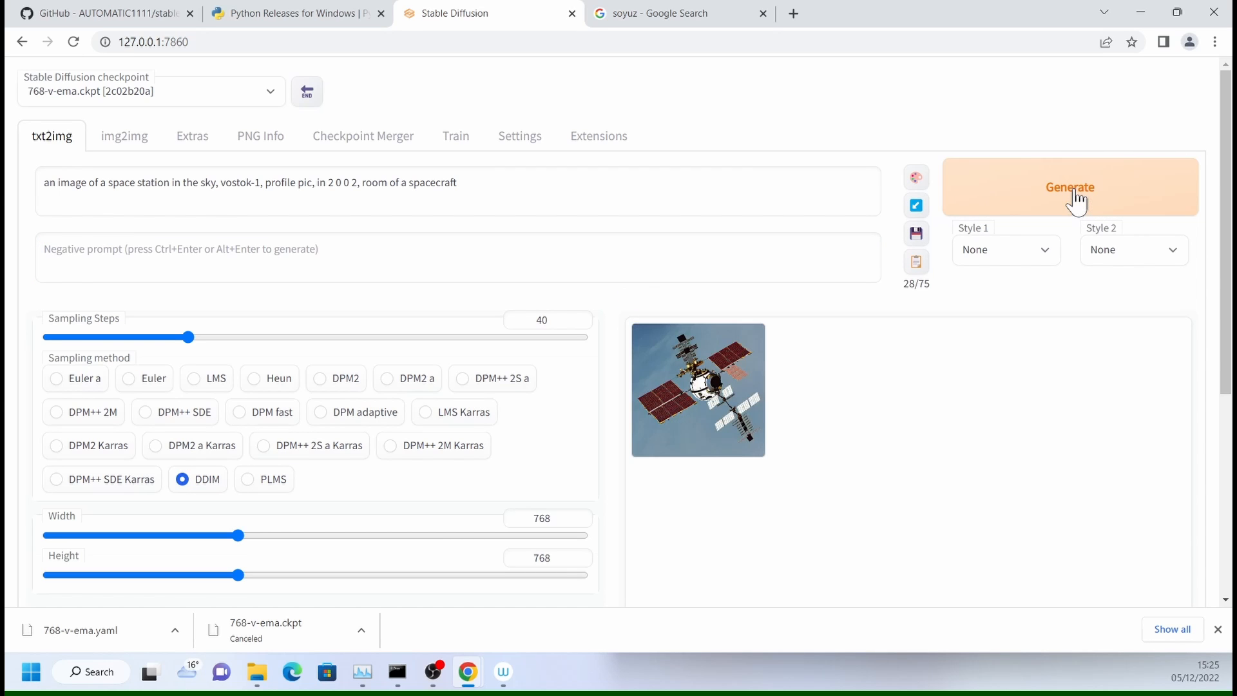
- View the generated space station image enlarged at full size and close the enlarged view
left_click(738, 358)
left_click(911, 314)
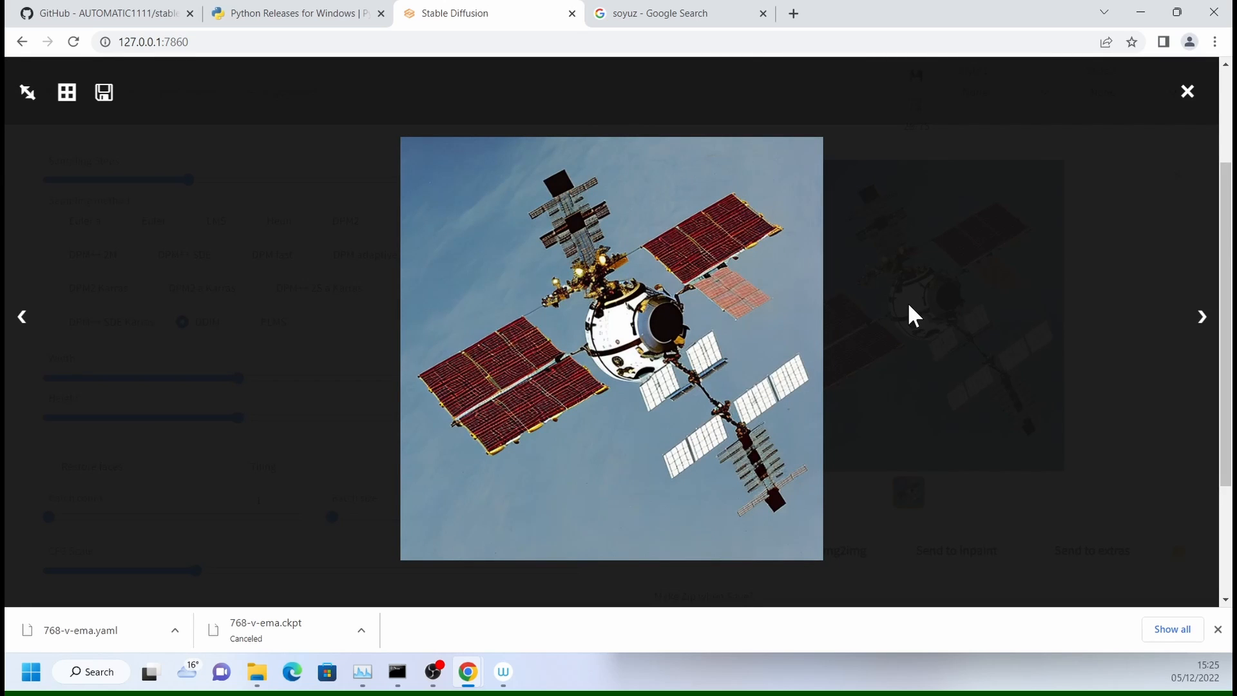
left_click(1188, 94)
- Enter "mangled, disconnected, naive, surreal, illustration, painting, sketch" as the negative prompt and generate the image again
left_click(458, 257)
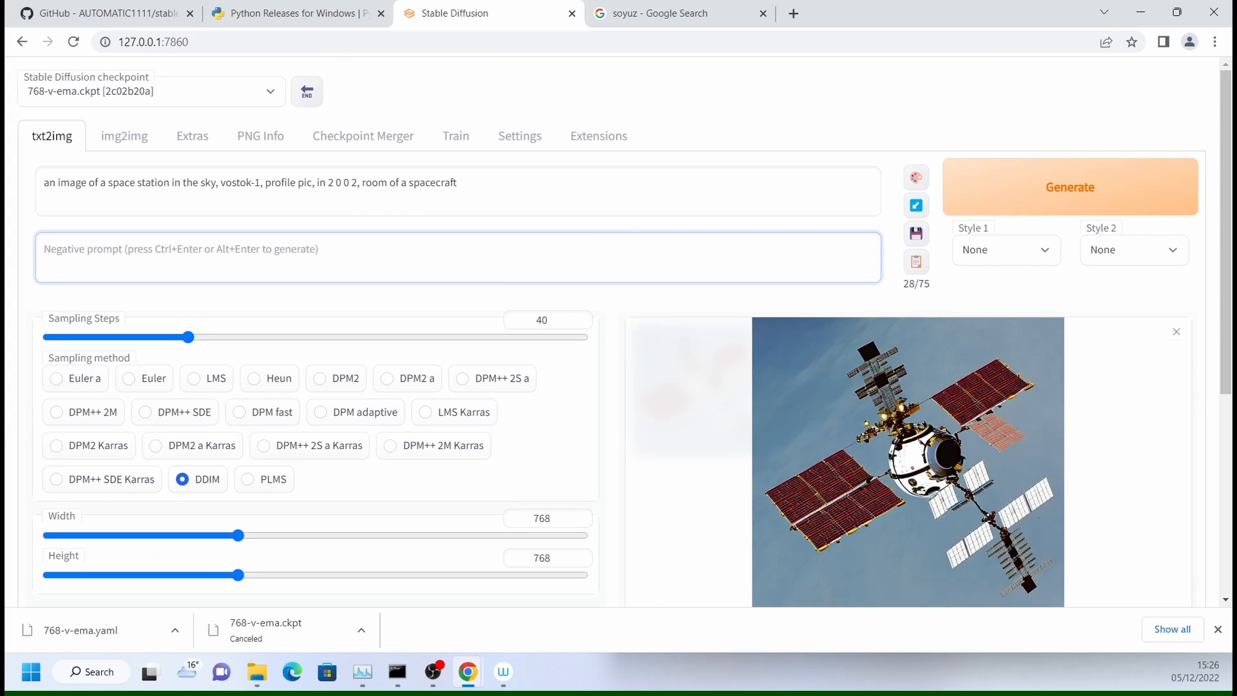
type("m")
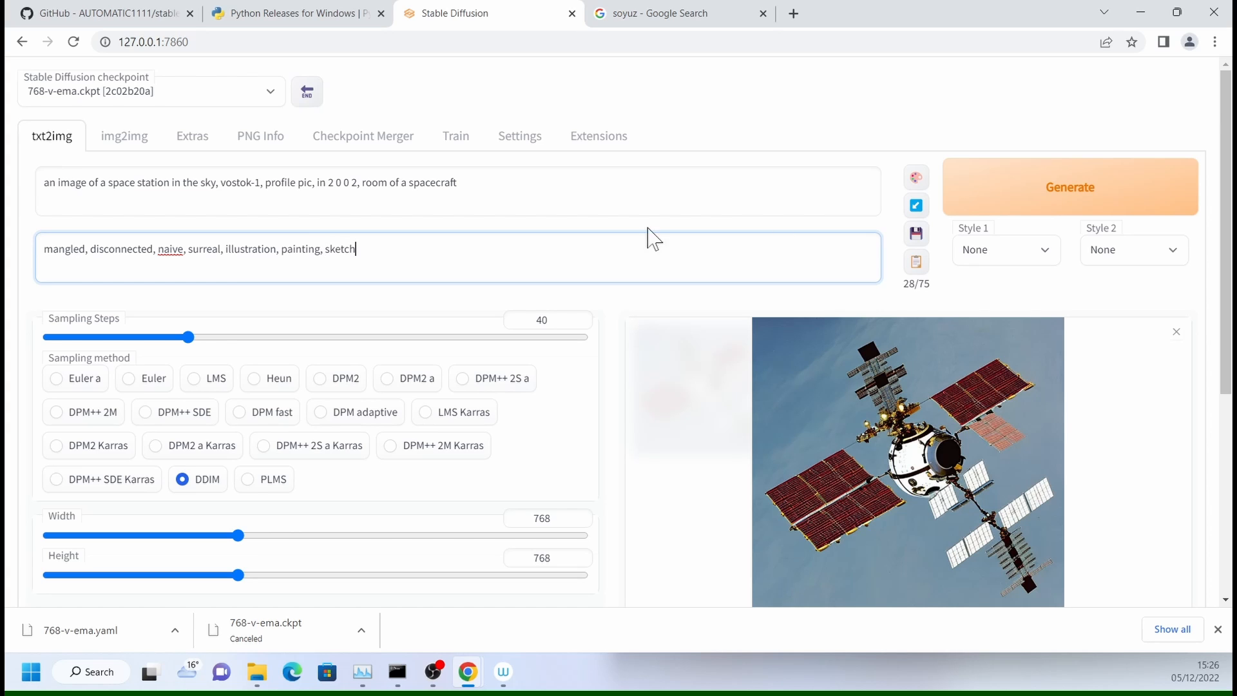
left_click(1044, 207)
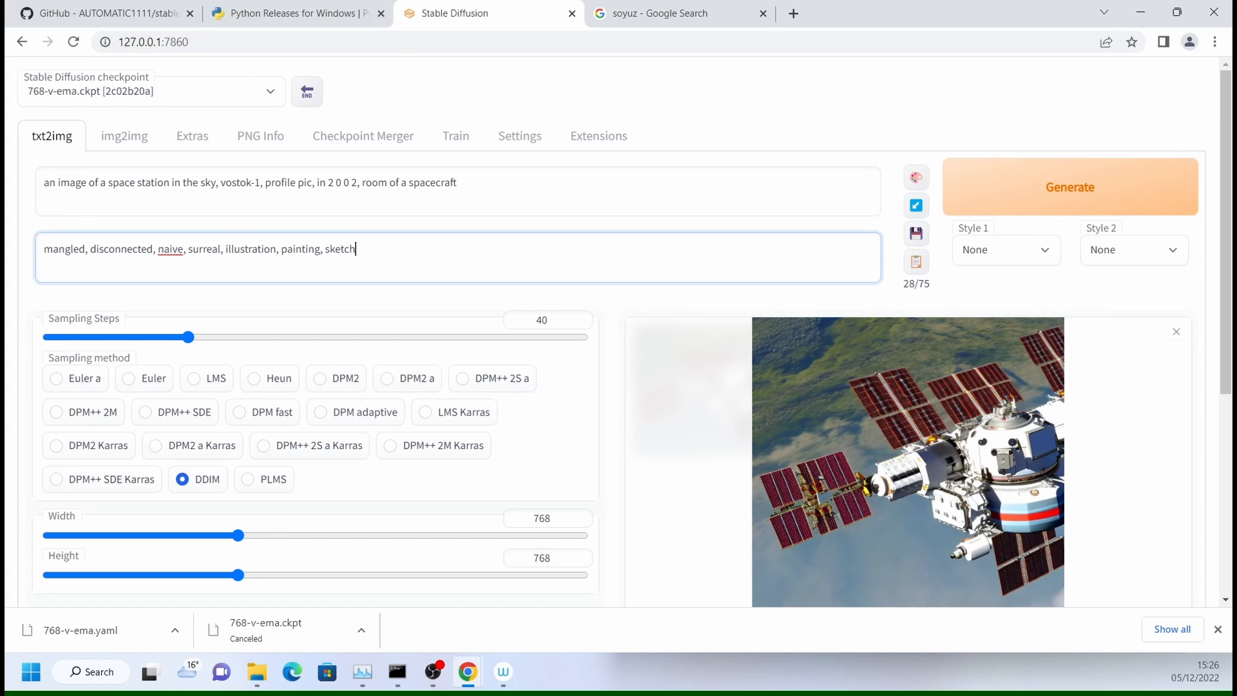
- Replace "the sky" in the txt2img prompt with "space"
left_click(514, 205)
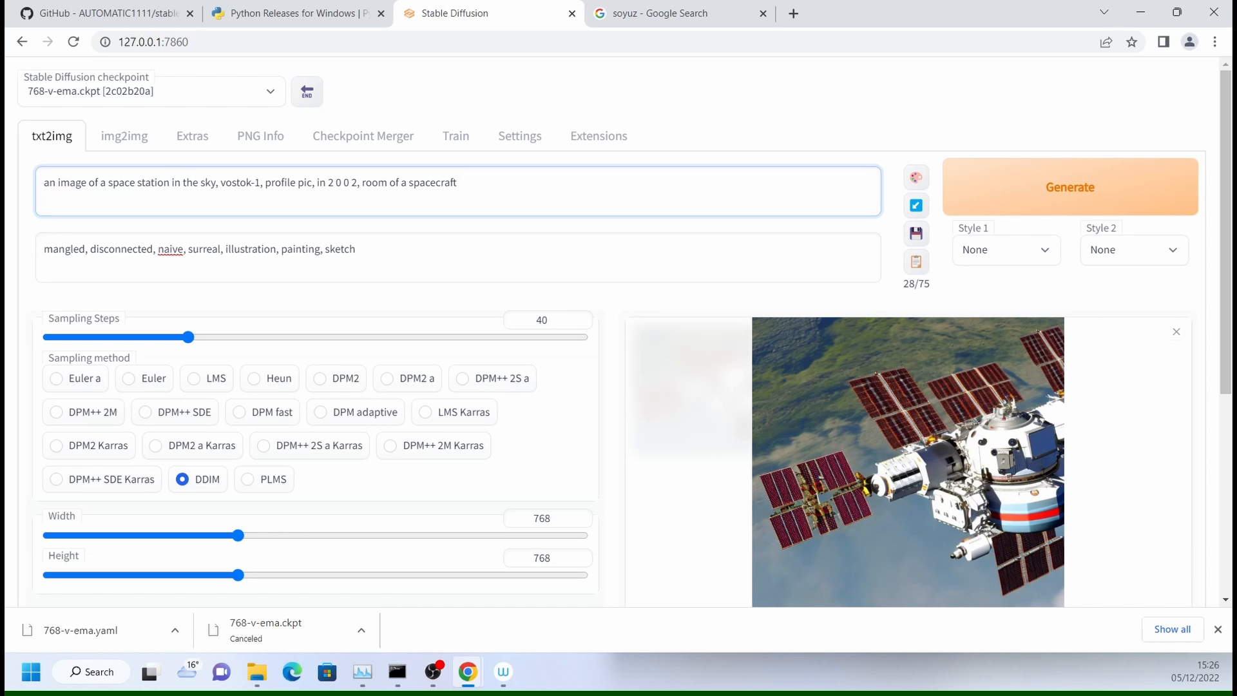
left_click_drag(184, 183, 210, 183)
type("space")
- Replace everything after "profile pic," in the prompt with "soyuz, apollo, space shuttle, gemini, mercury, salyut" and generate the image
left_click_drag(310, 183, 345, 183)
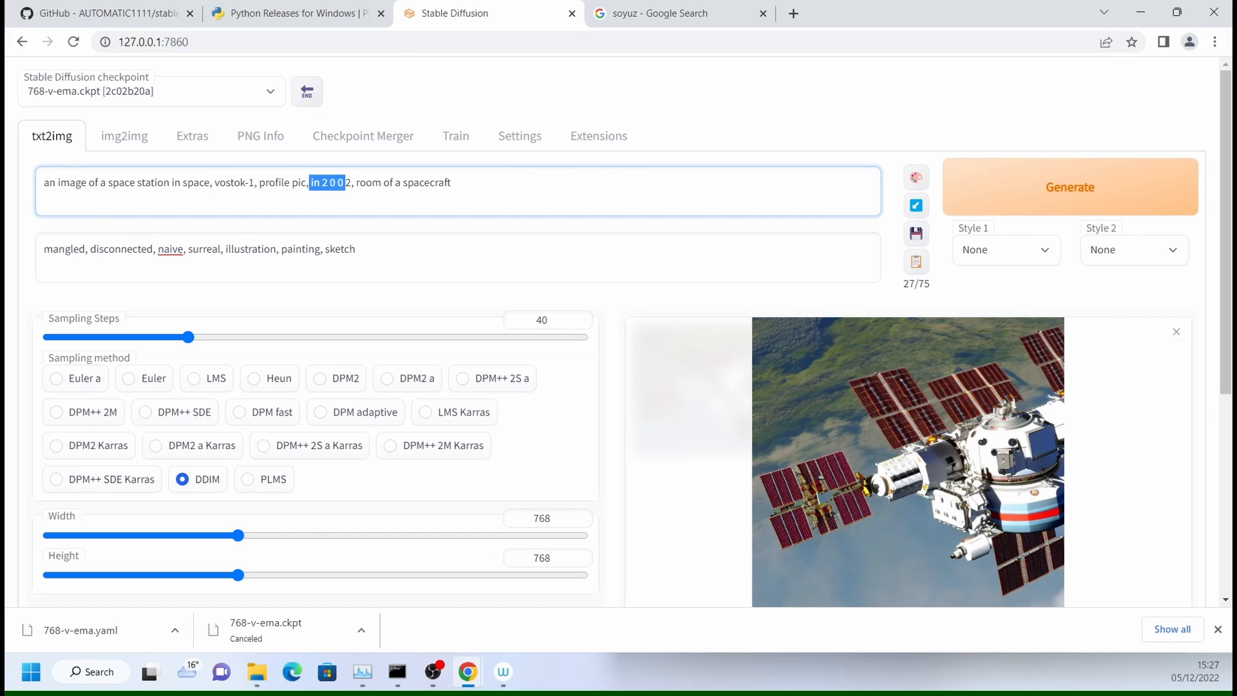
key("BackSpace")
key("shift+End")
key("BackSpace")
type("soyuz, apollo, space shuttle, gemini, mercury, salyut")
left_click(1038, 205)
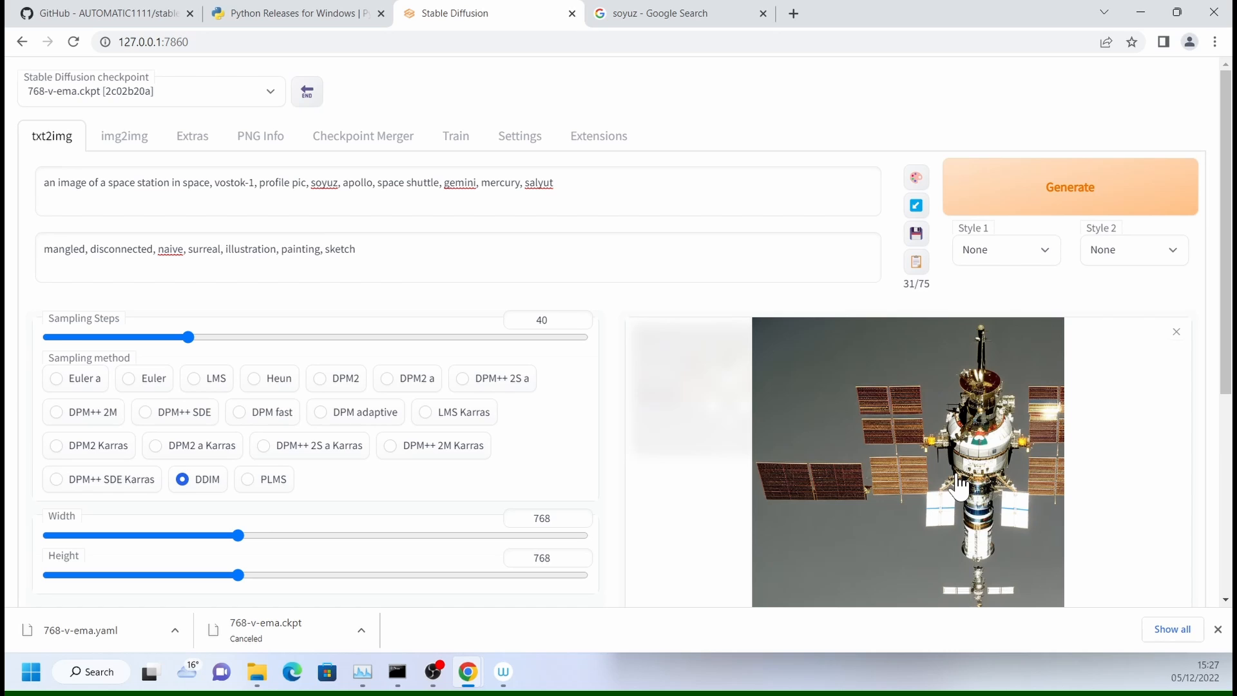
- Close the gallery preview and view the newly generated space station image enlarged
left_click(1177, 332)
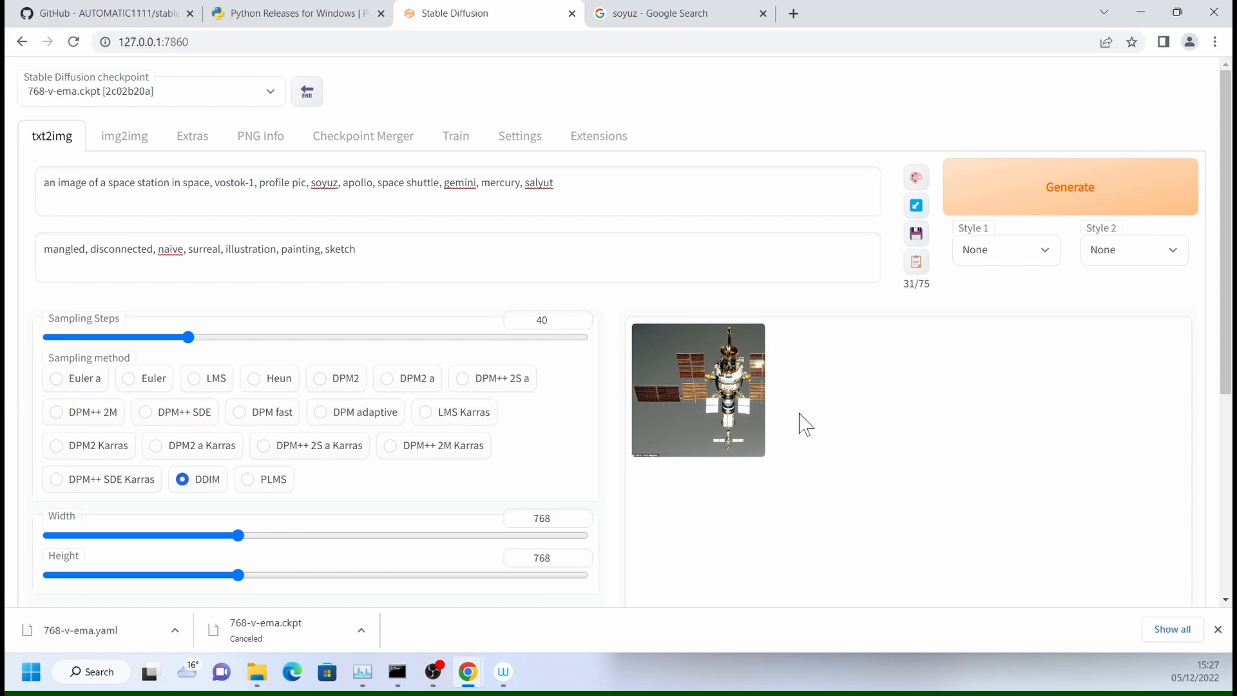
scroll(814, 422, "down", 5)
left_click(910, 223)
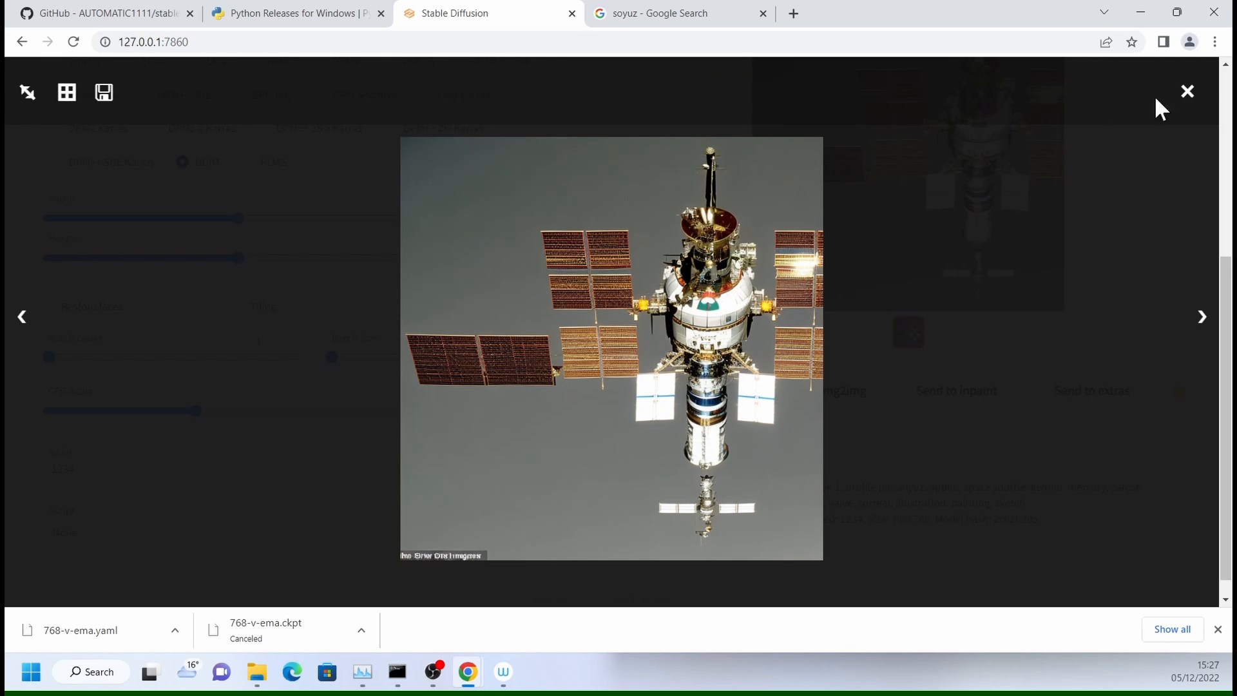
- Close the previews, set the sampling steps to 60, generate the space station image again and view it enlarged
left_click(1188, 92)
scroll(884, 309, "up", 5)
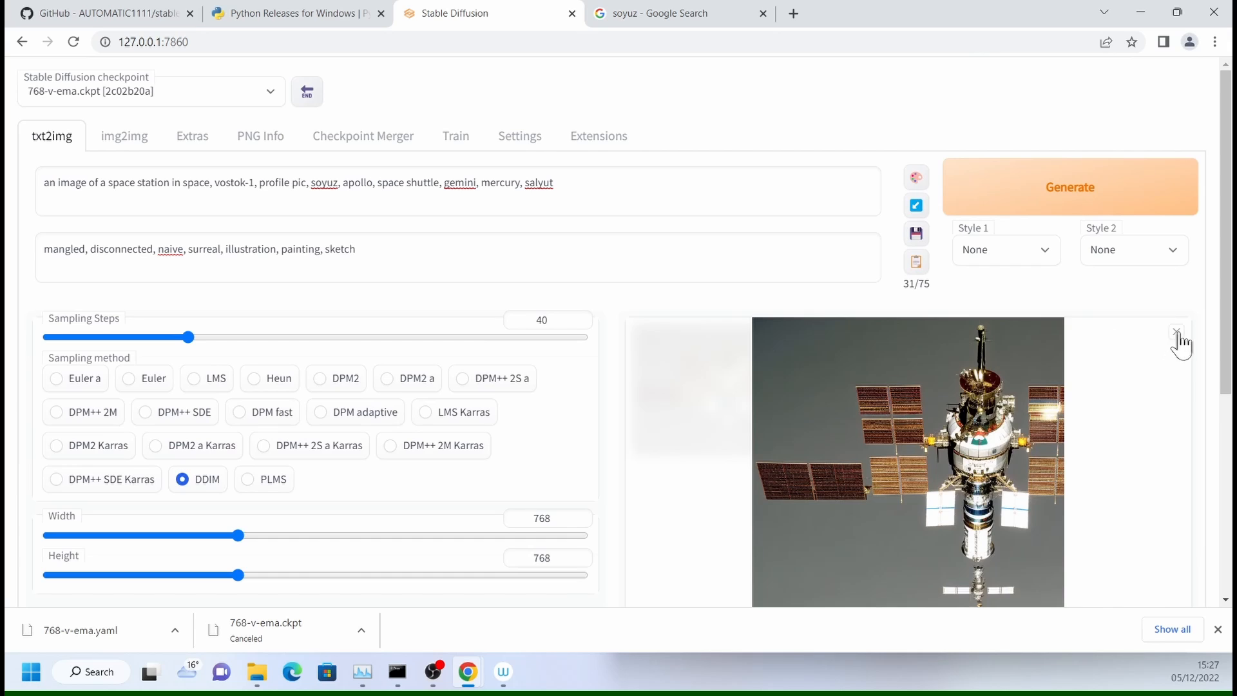
left_click(1178, 333)
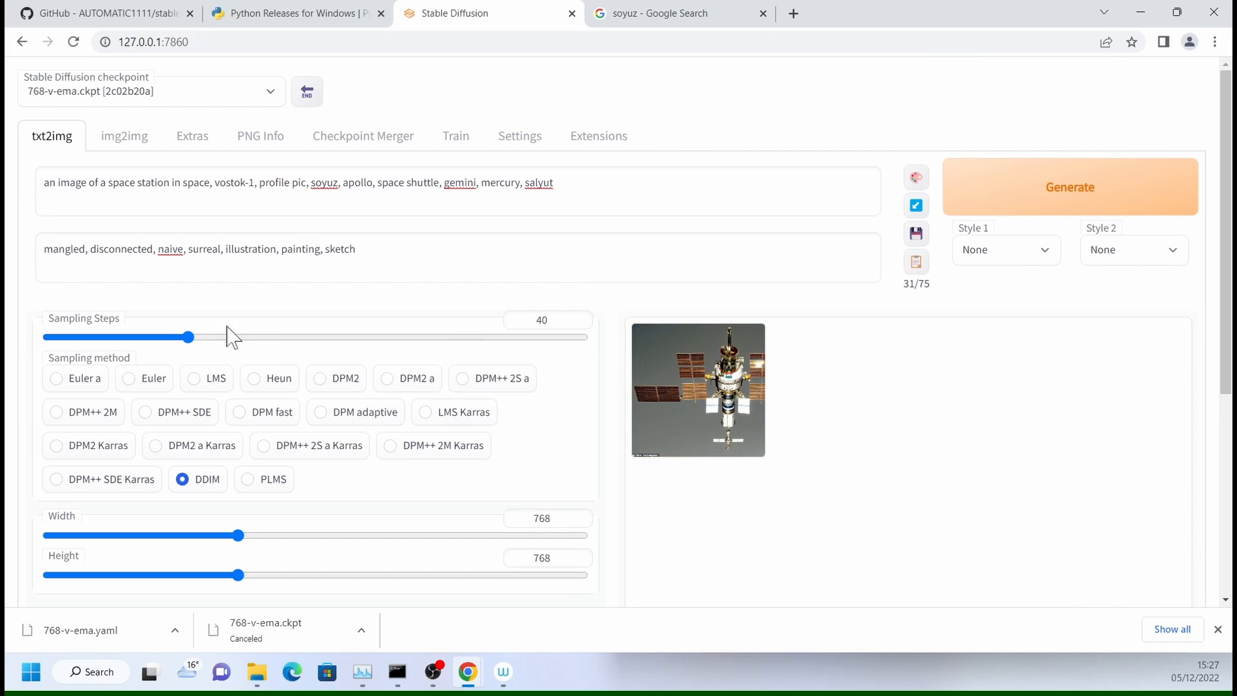
left_click_drag(187, 338, 260, 337)
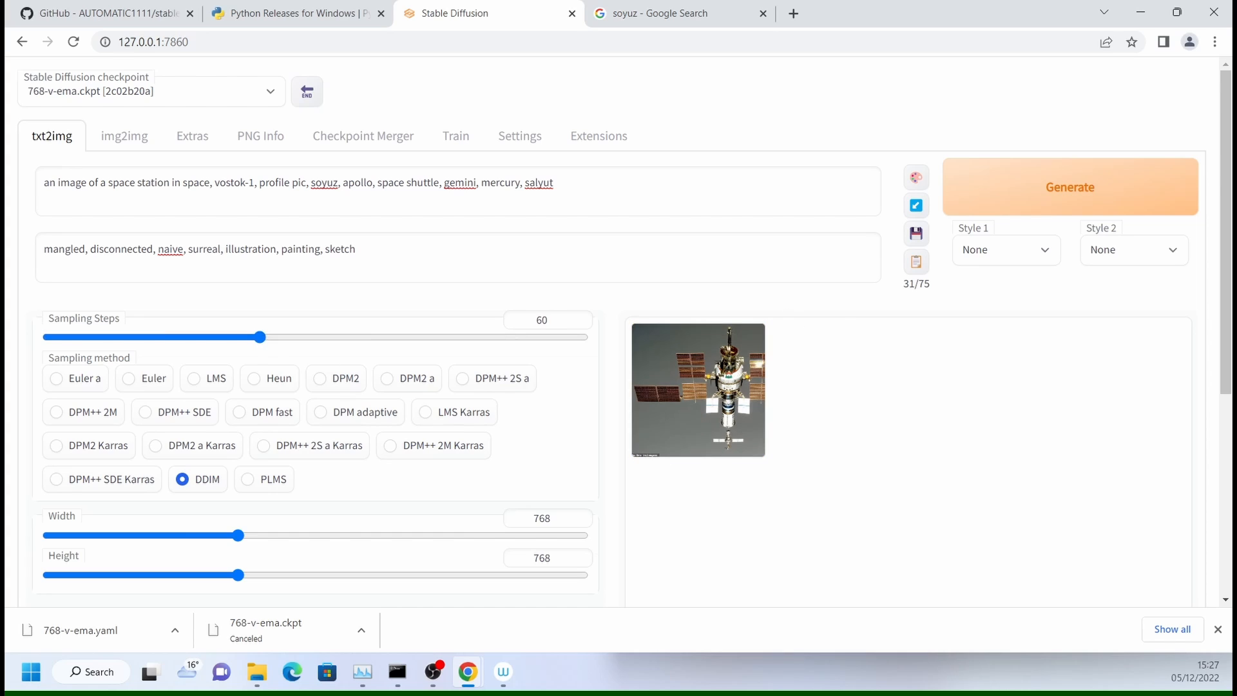
left_click(1016, 209)
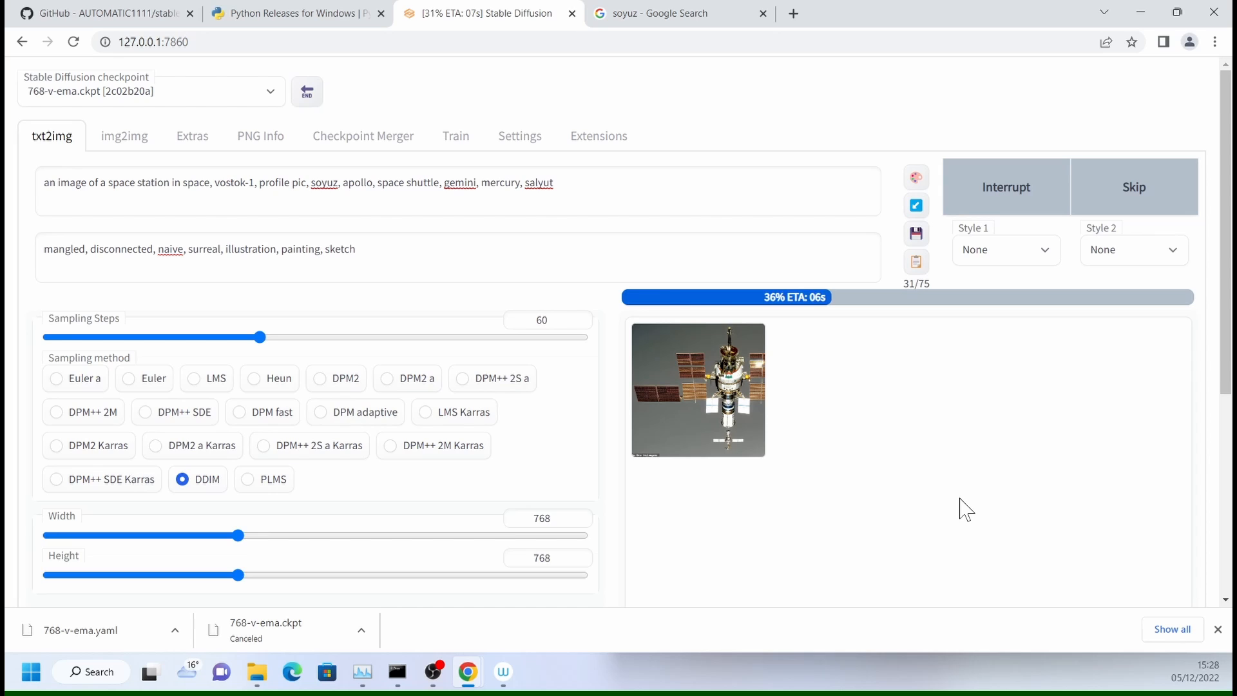
left_click(910, 270)
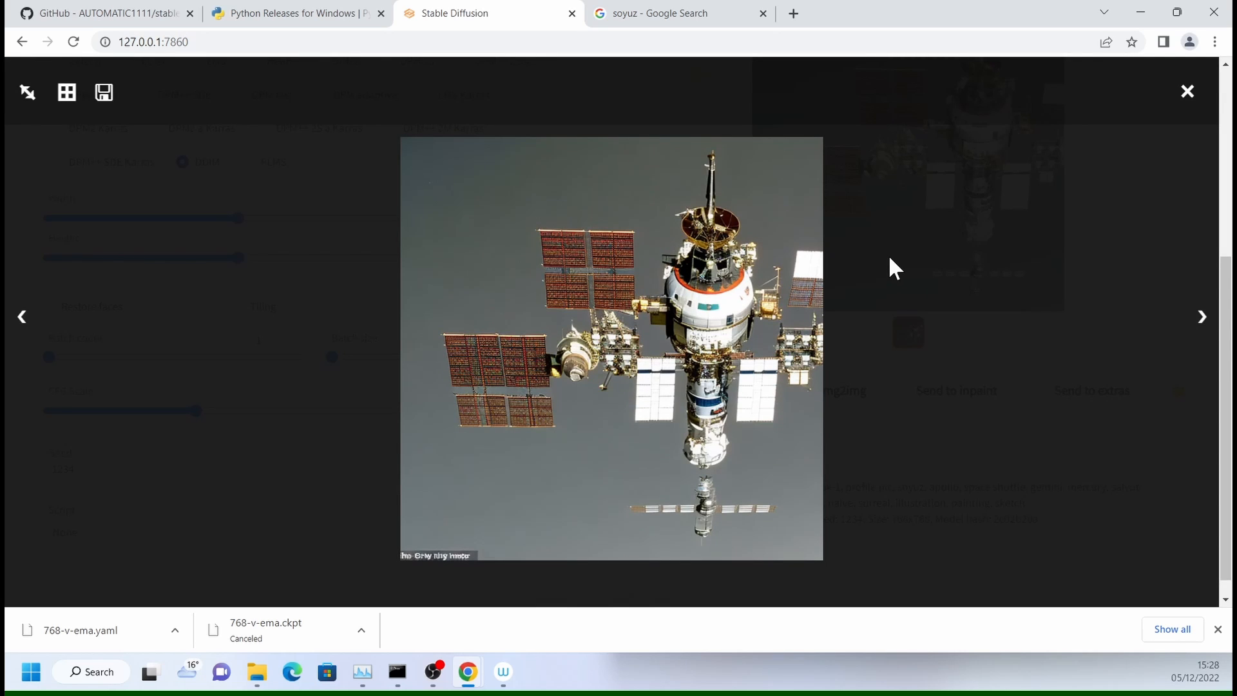
- Add ", dark background" to the end of the txt2img prompt and generate the image again
left_click(1189, 93)
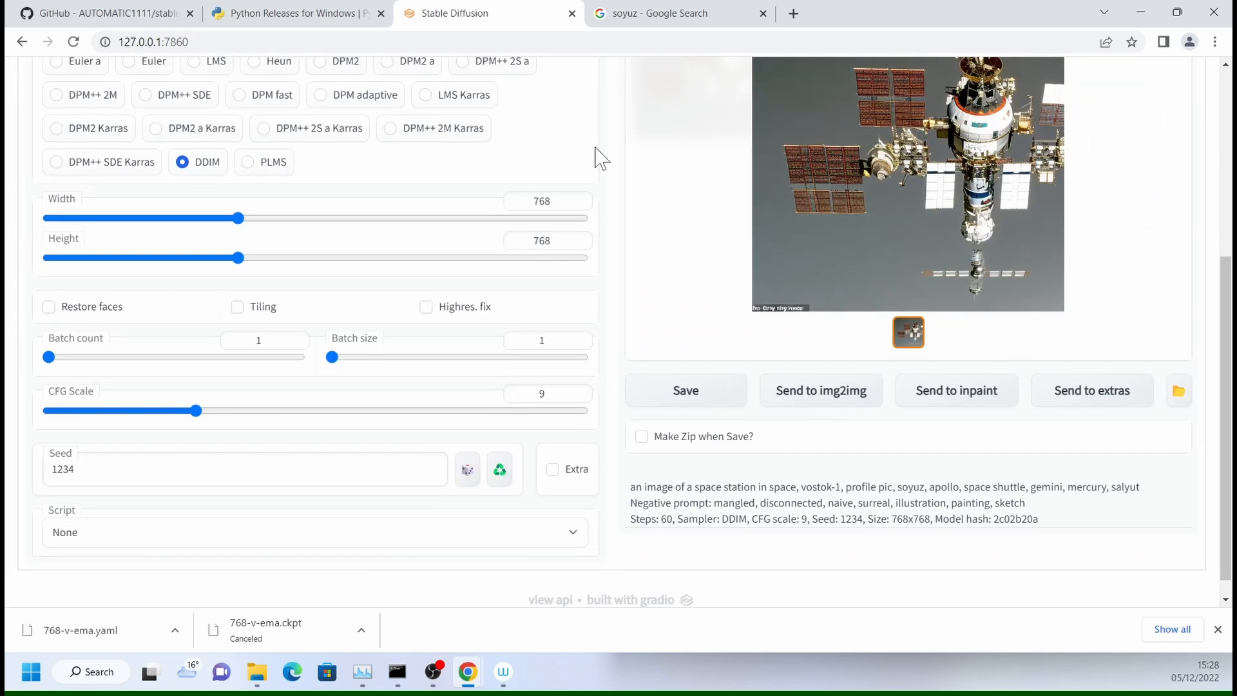
scroll(599, 156, "up", 5)
left_click(619, 189)
type(", dark background")
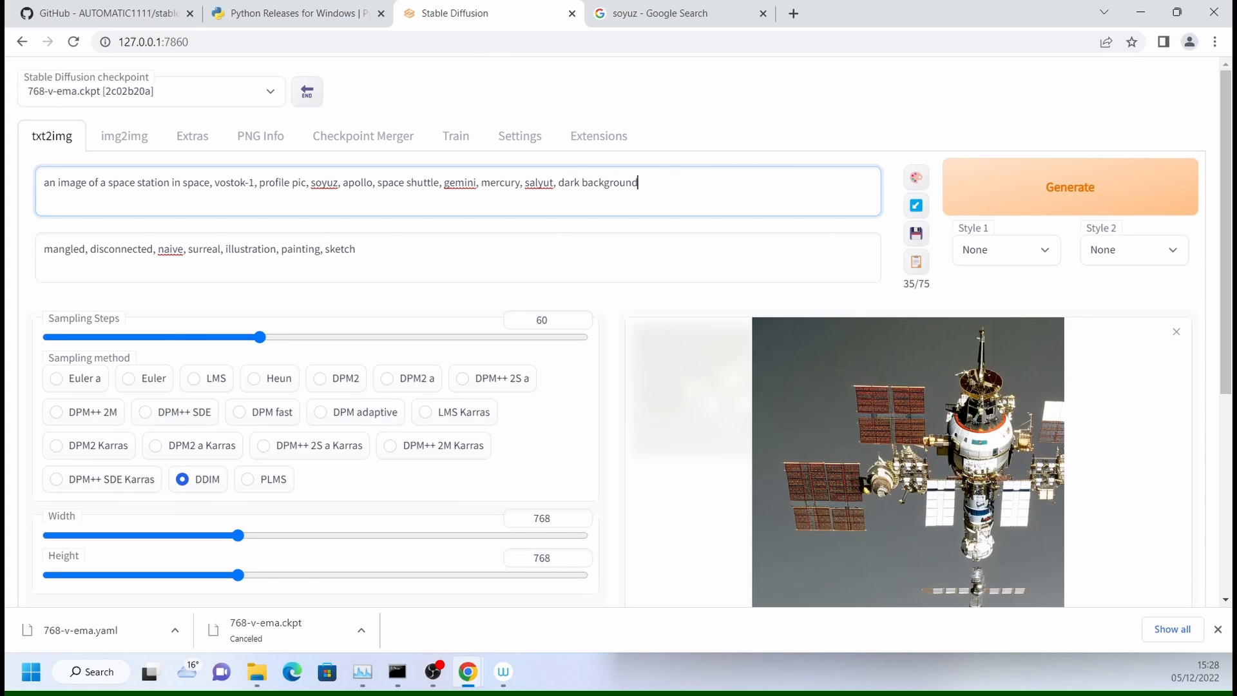
left_click(1057, 207)
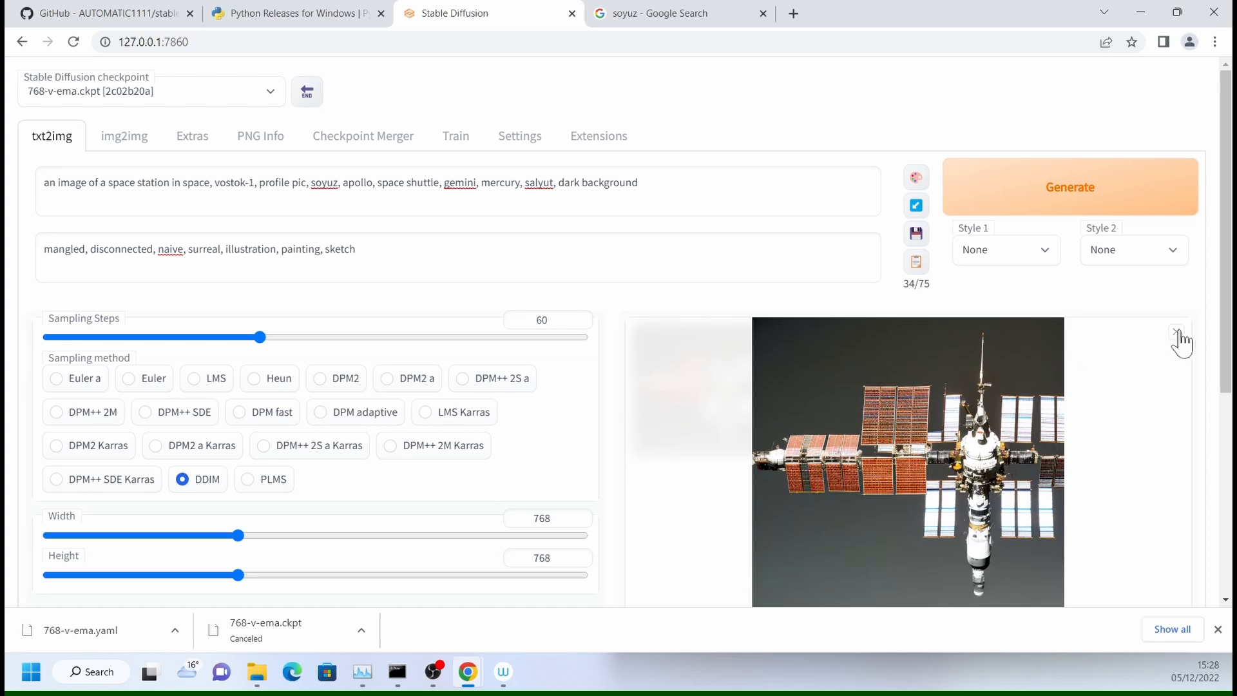
left_click(1177, 332)
- Set the batch count to 25 and generate the batch of space station images
scroll(883, 448, "down", 3)
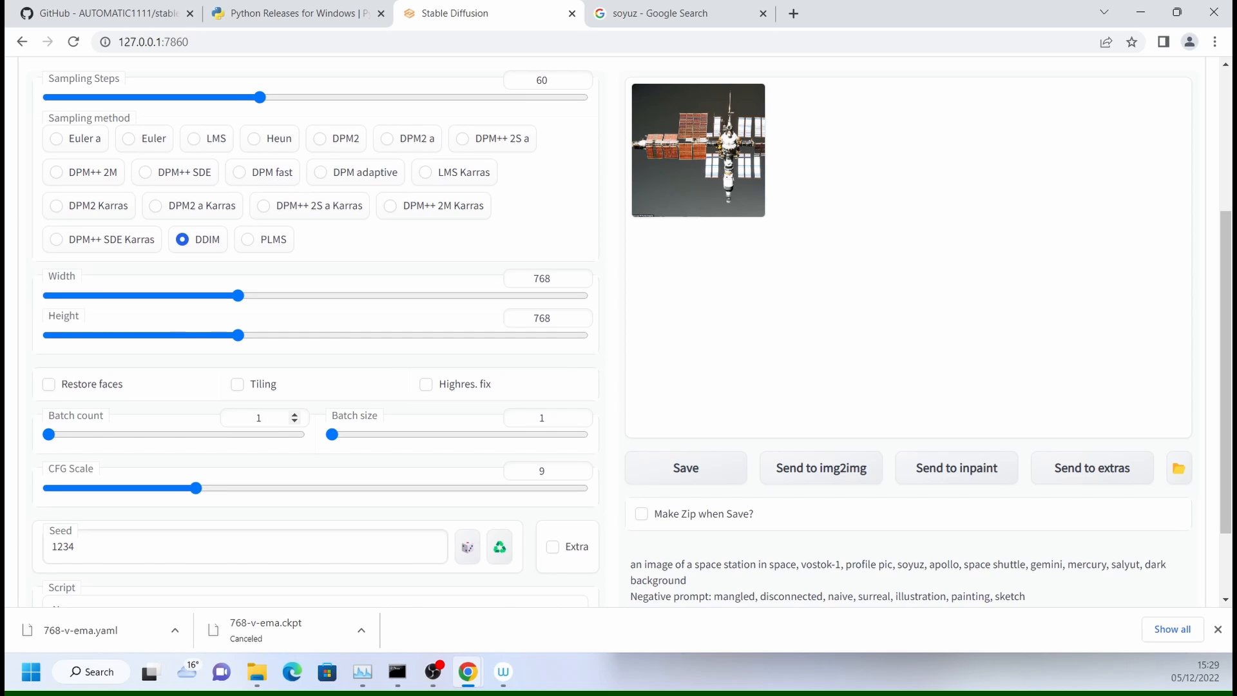
left_click_drag(48, 435, 101, 438)
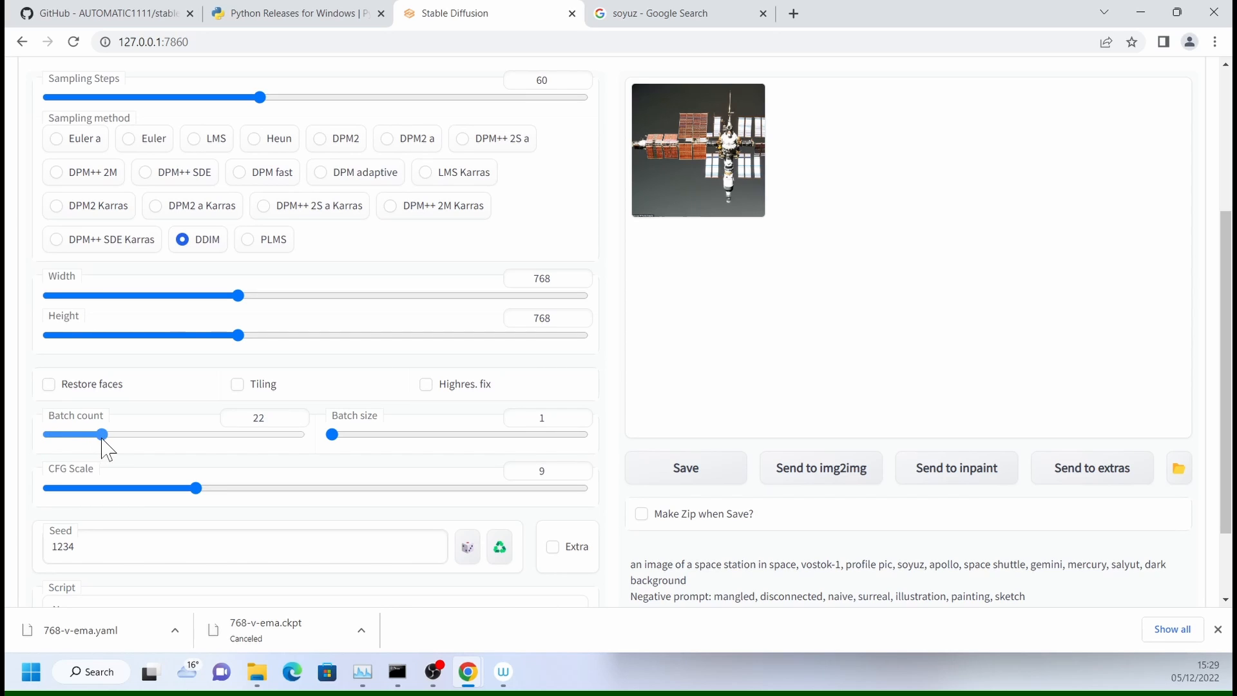
scroll(825, 345, "up", 4)
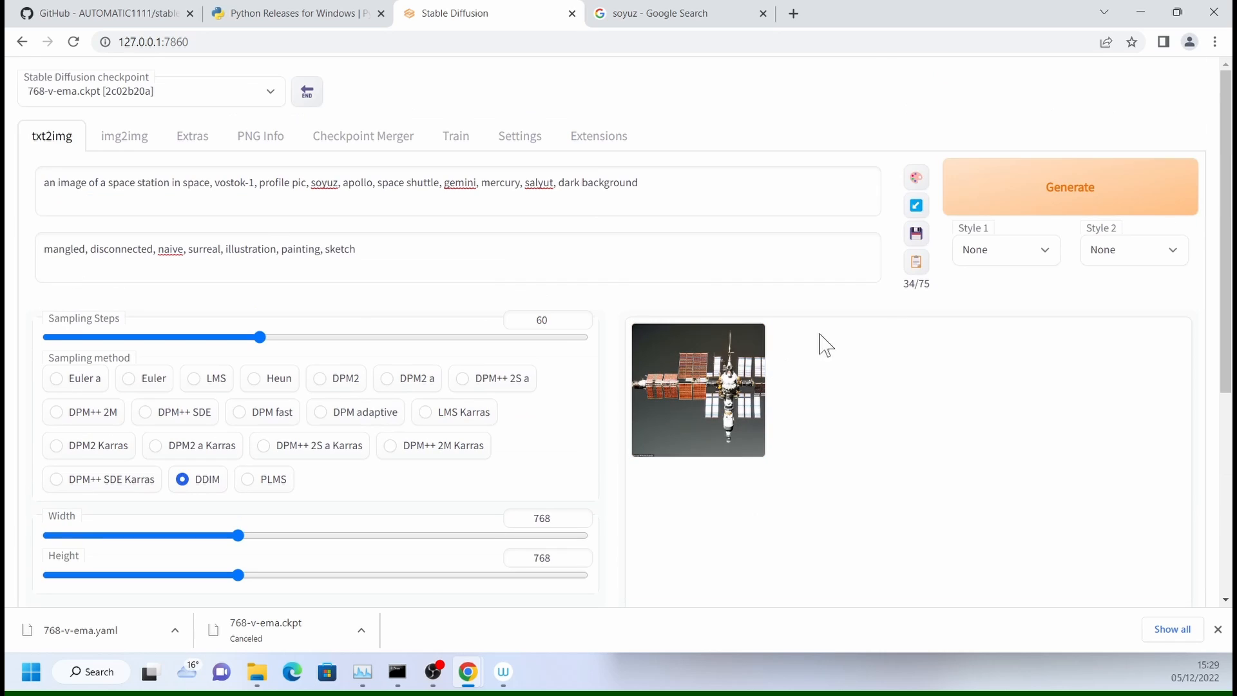
left_click(1003, 200)
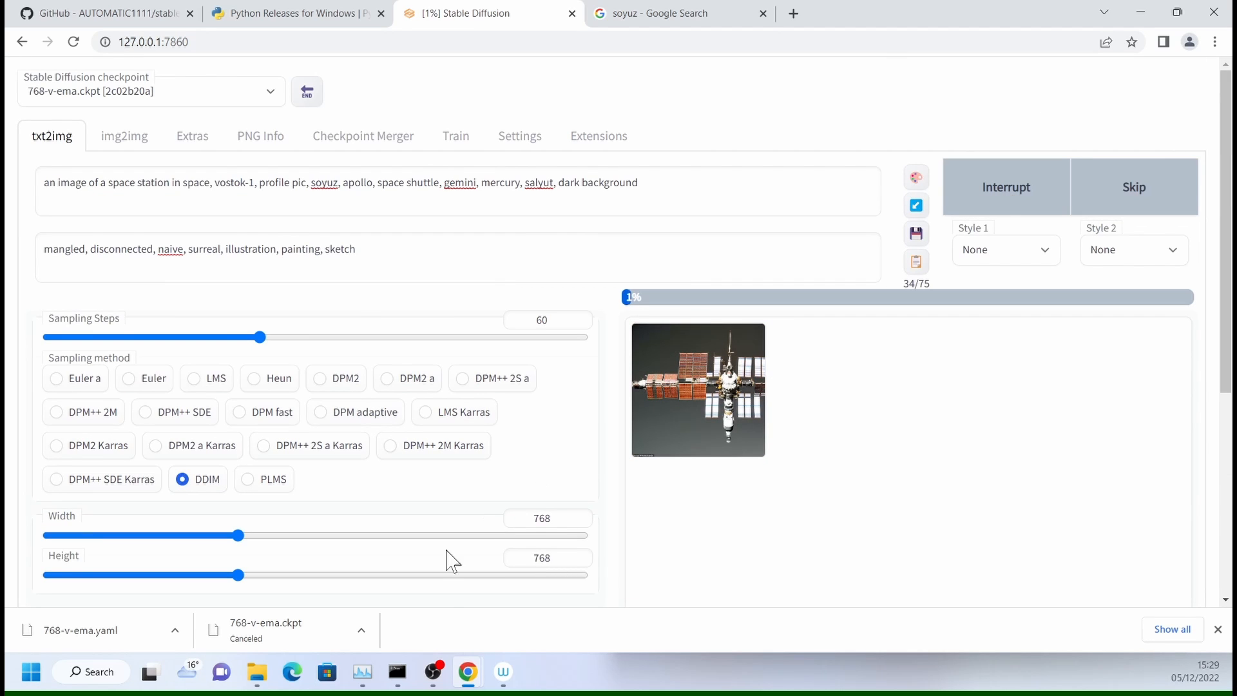
- Check the generation progress in the command window and open the SDiff outputs\txt2img-images folder in File Explorer
left_click(396, 684)
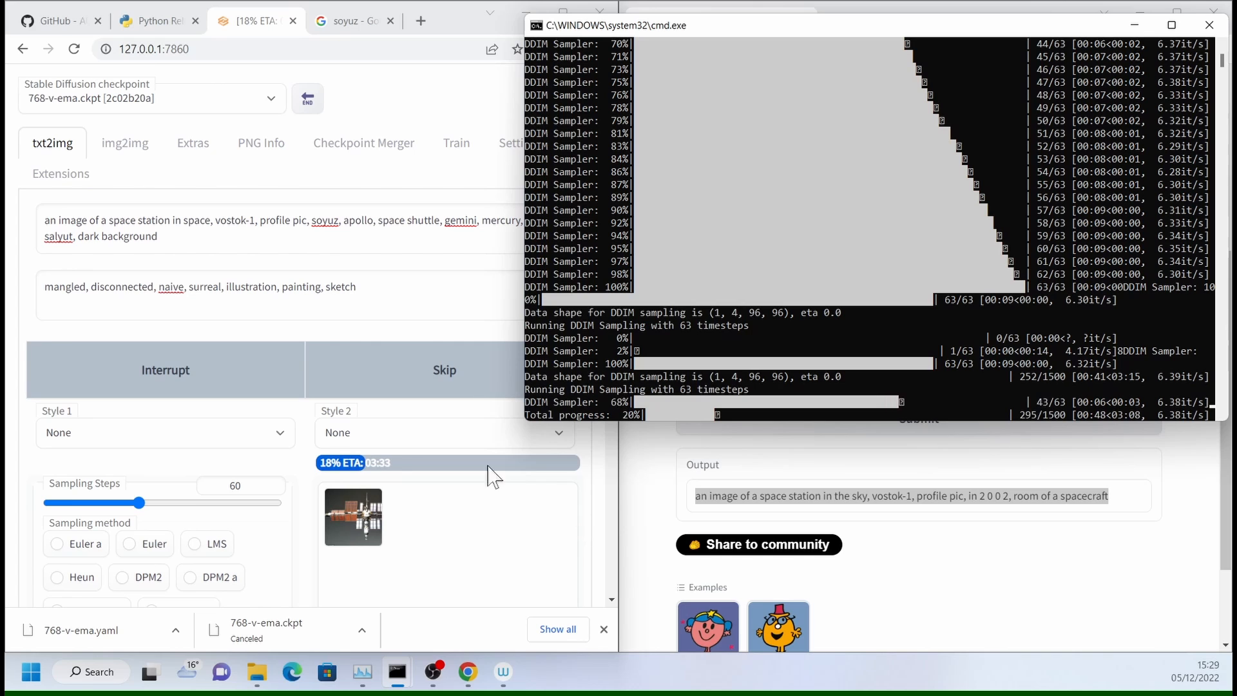
scroll(438, 545, "down", 1)
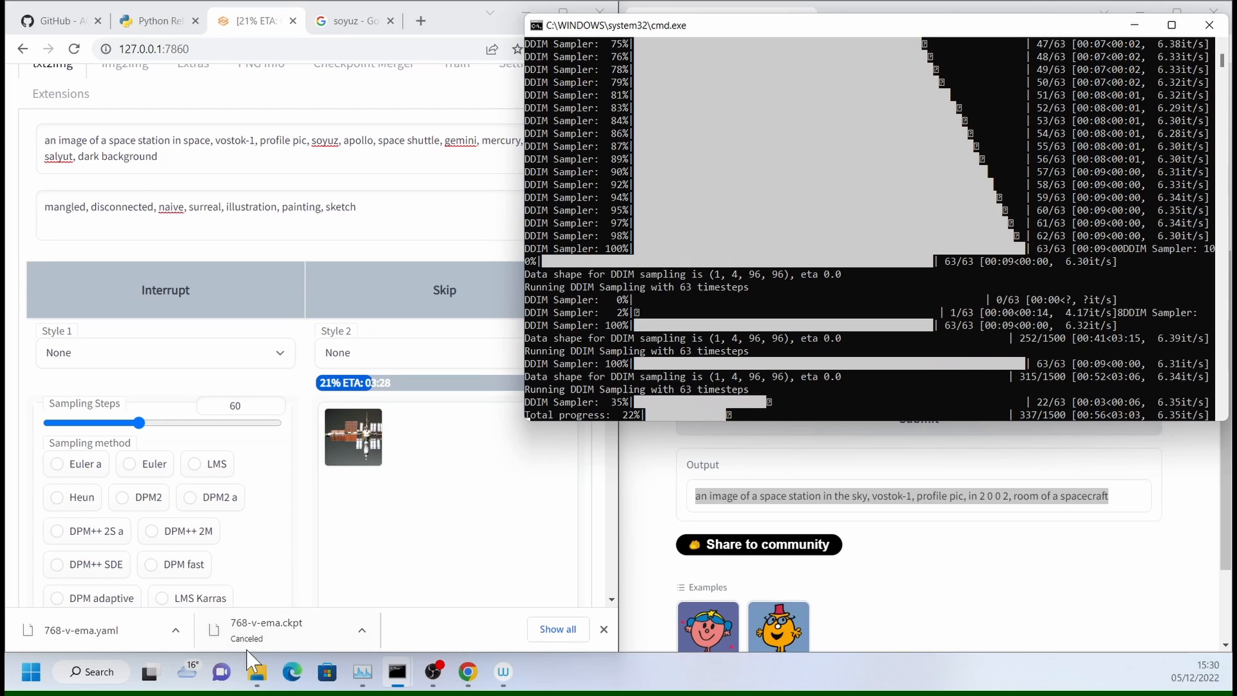
left_click(257, 673)
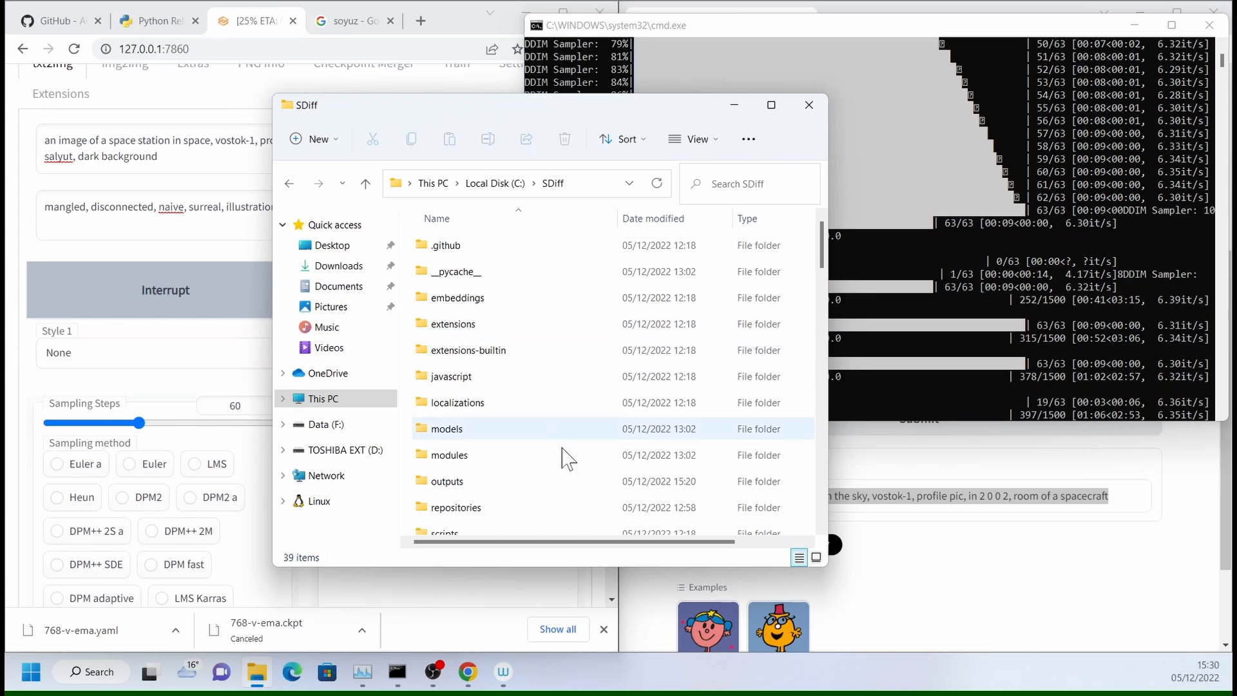
double_click(480, 483)
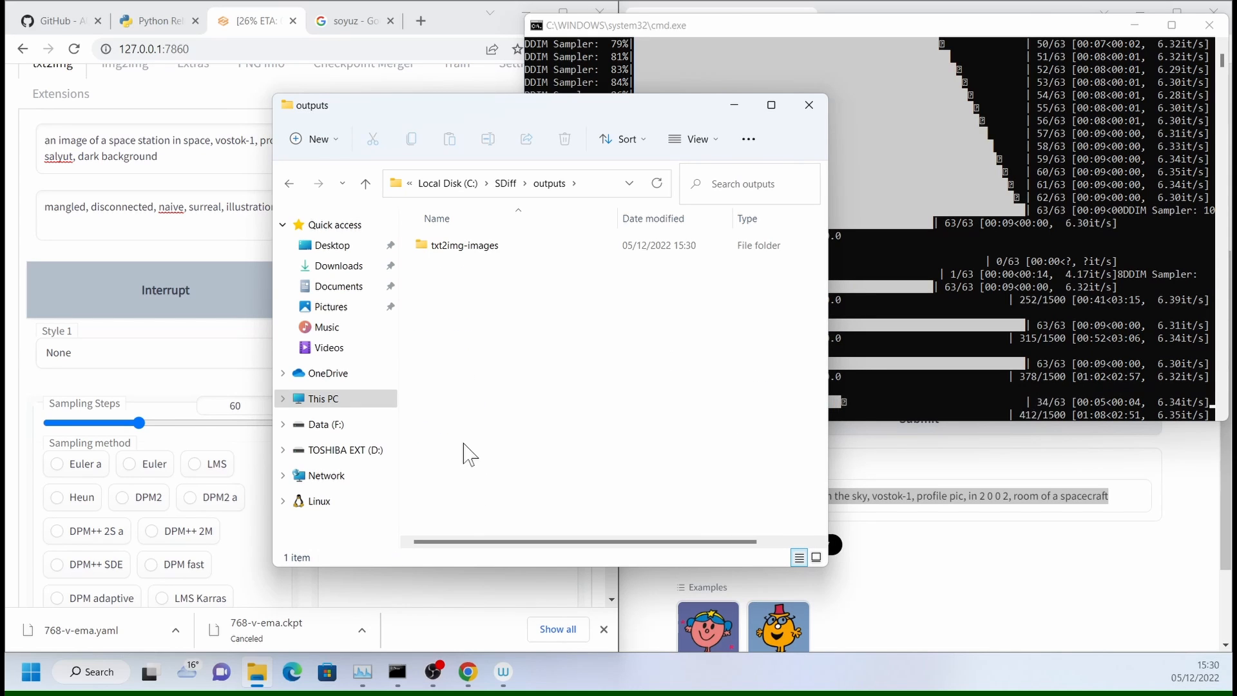
double_click(475, 261)
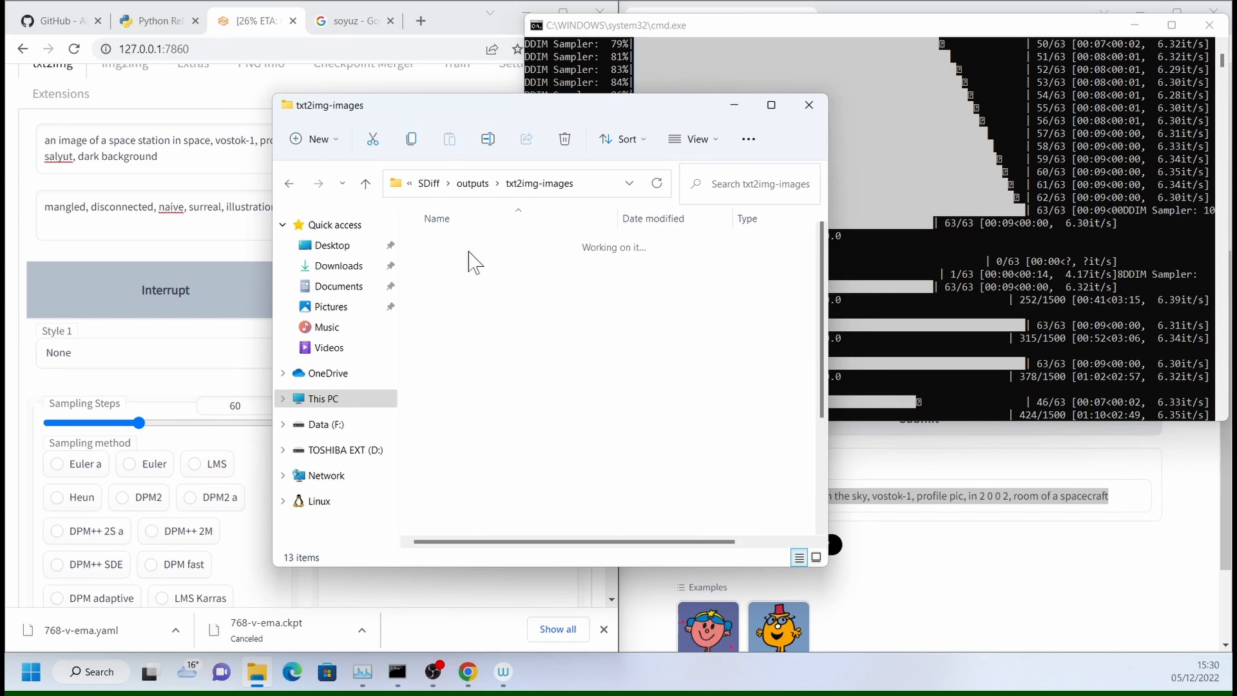
scroll(628, 371, "down", 1)
scroll(628, 370, "down", 1)
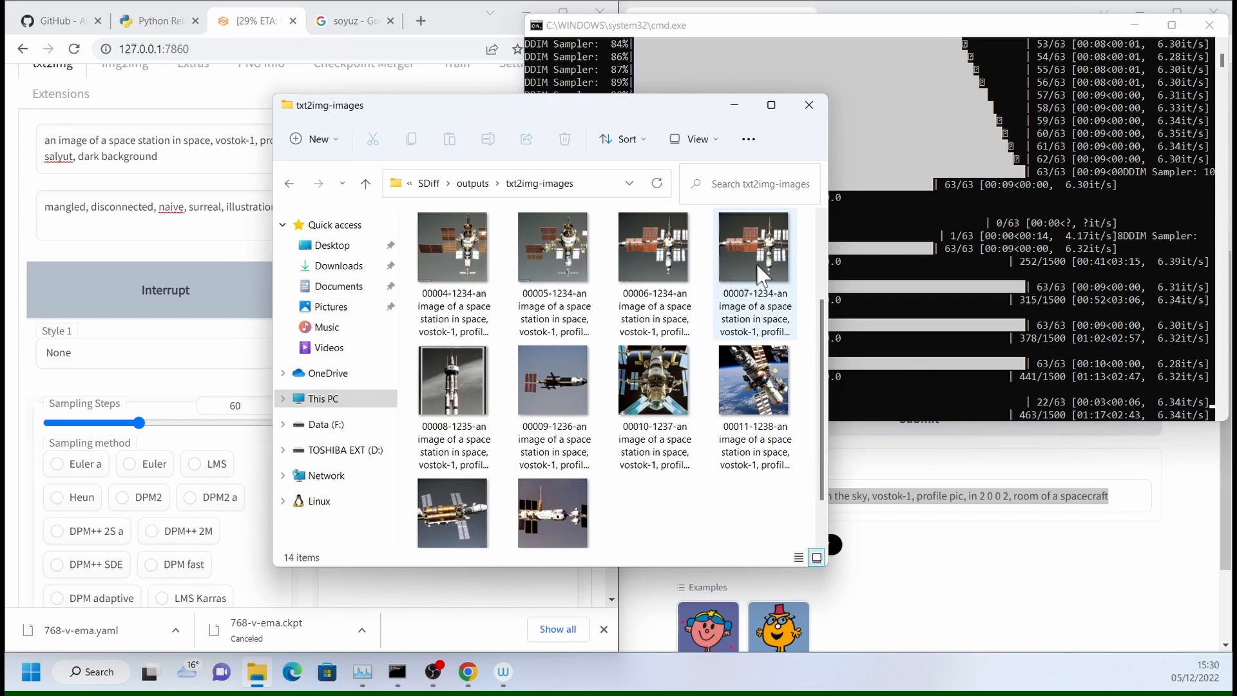
- Open the image beginning 00007-1234 in the photo viewer and look through the batch images that follow it
double_click(763, 271)
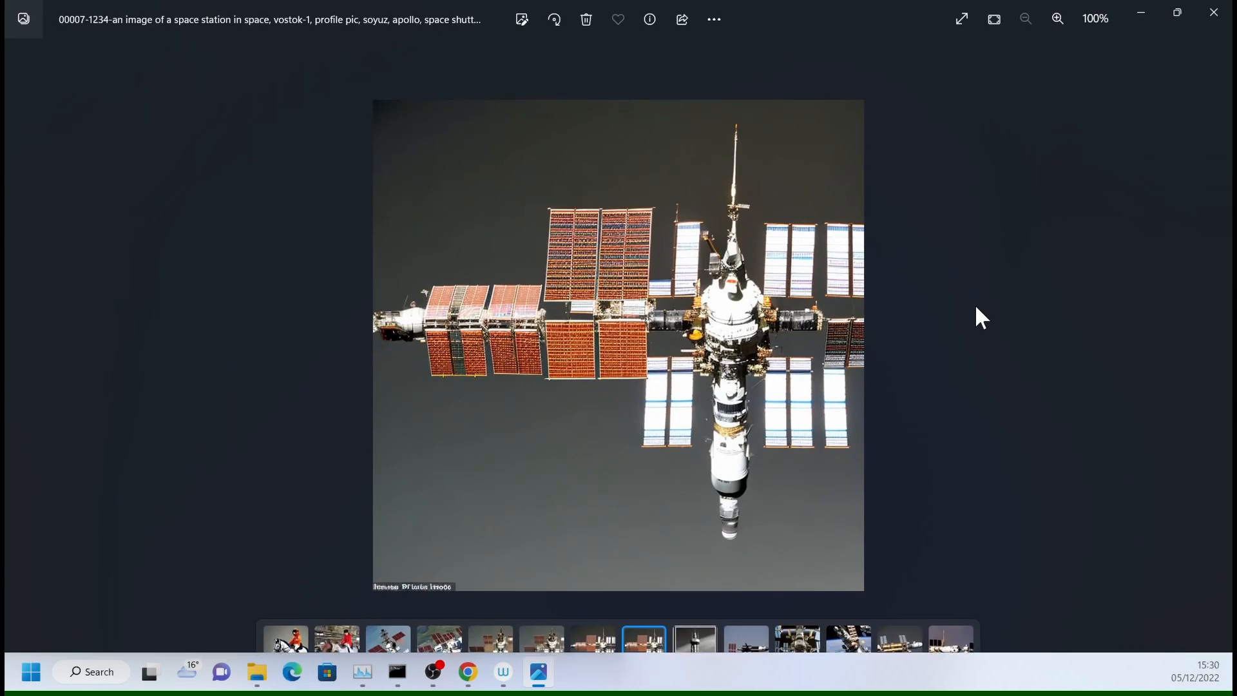
key("Right")
key("Right")
key("Right")
key("Right")
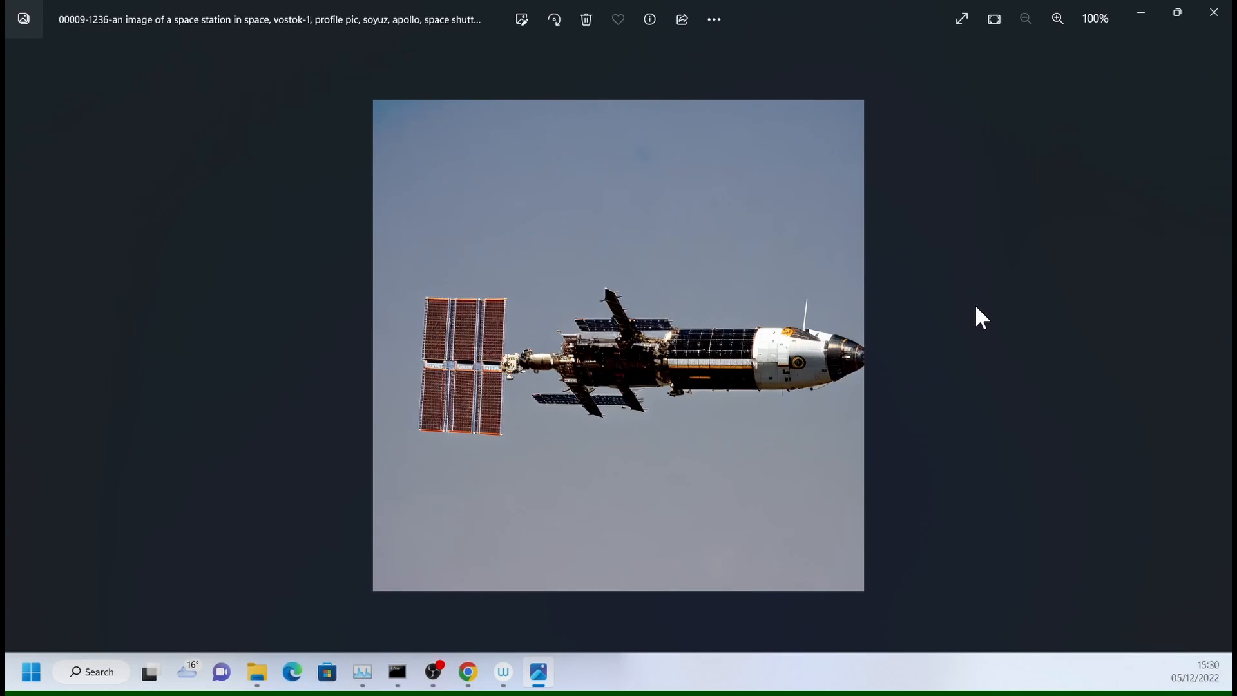
key("Right")
key("Right")
key("Left")
key("Left")
key("Left")
key("Left")
key("Left")
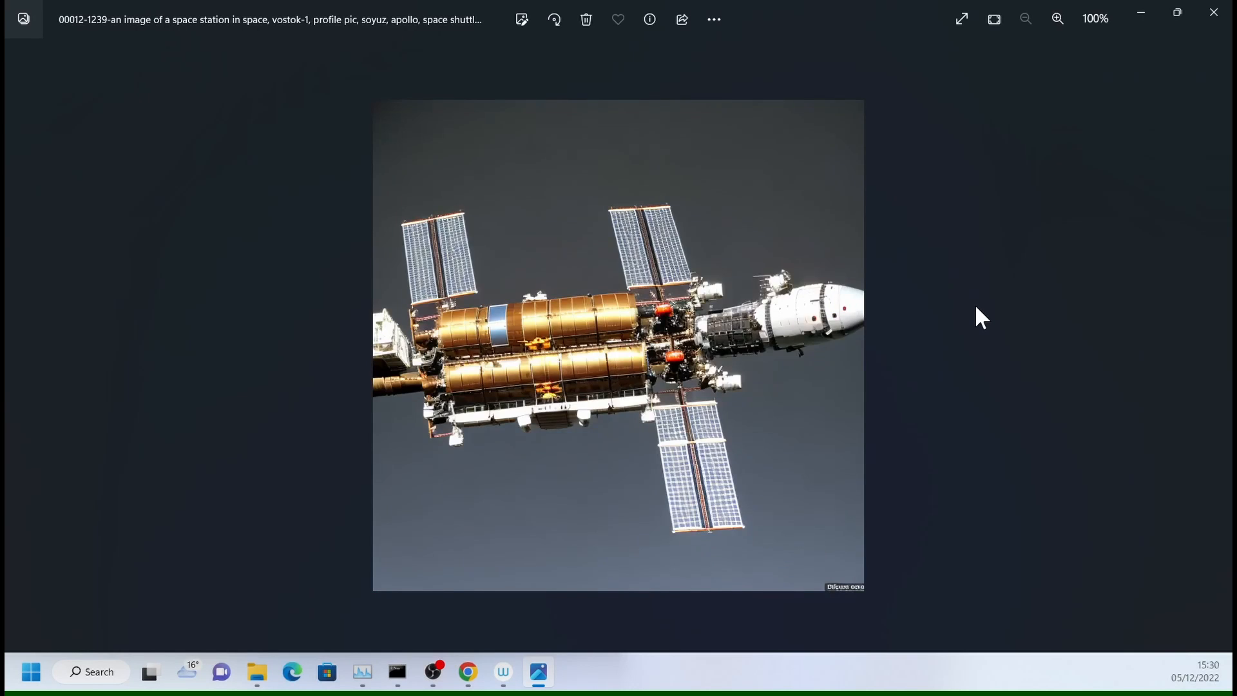
key("Right")
key("Right")
key("Right")
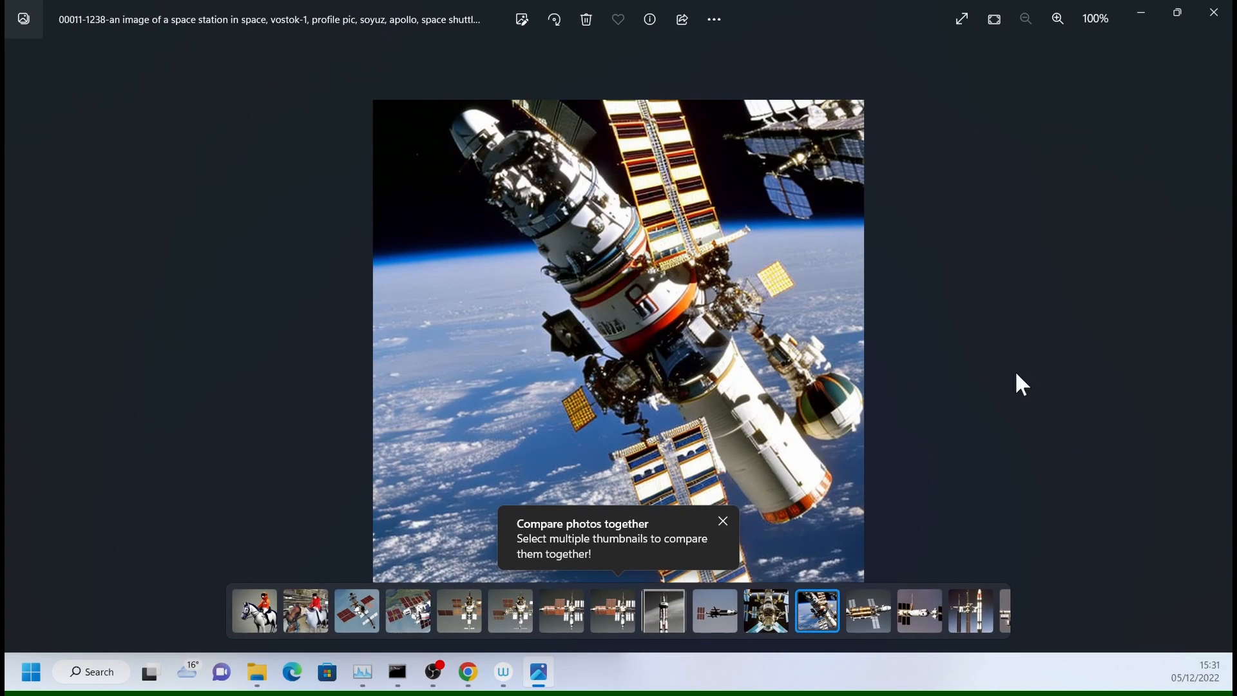
- Dismiss the viewer's promotional pop-ups, compare the remaining batch images back and forth, and close the viewer
left_click(721, 523)
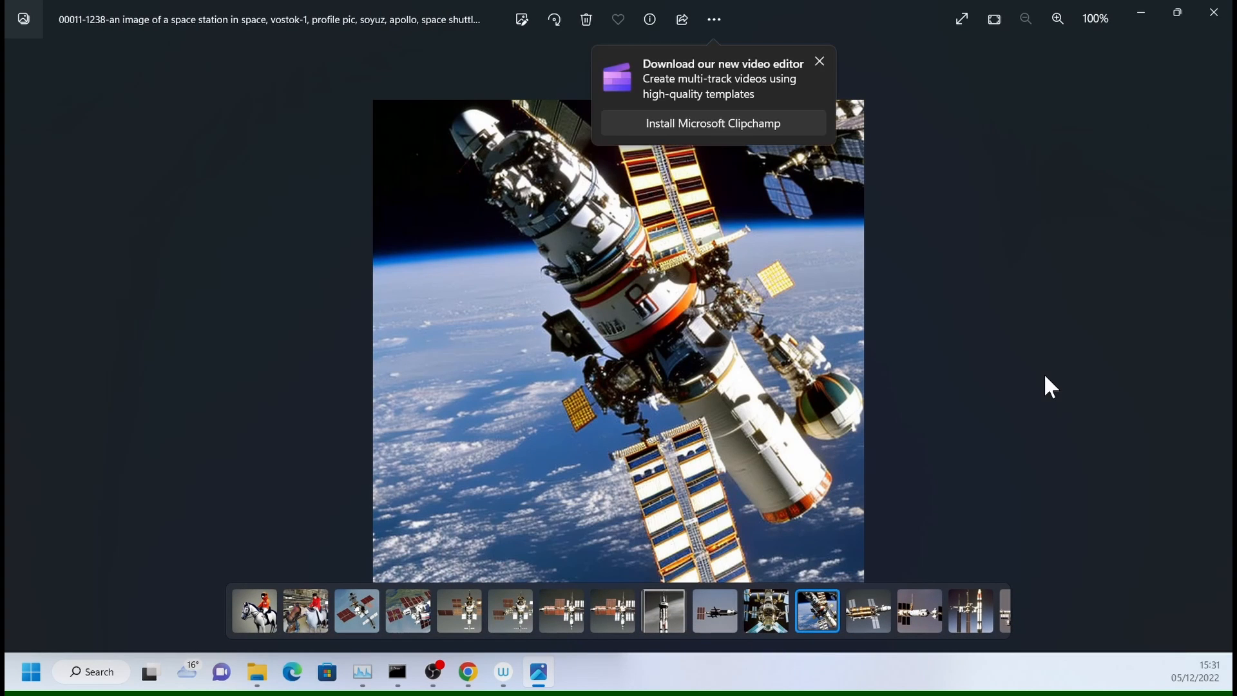
left_click(818, 64)
key("Right")
key("Right")
key("Right")
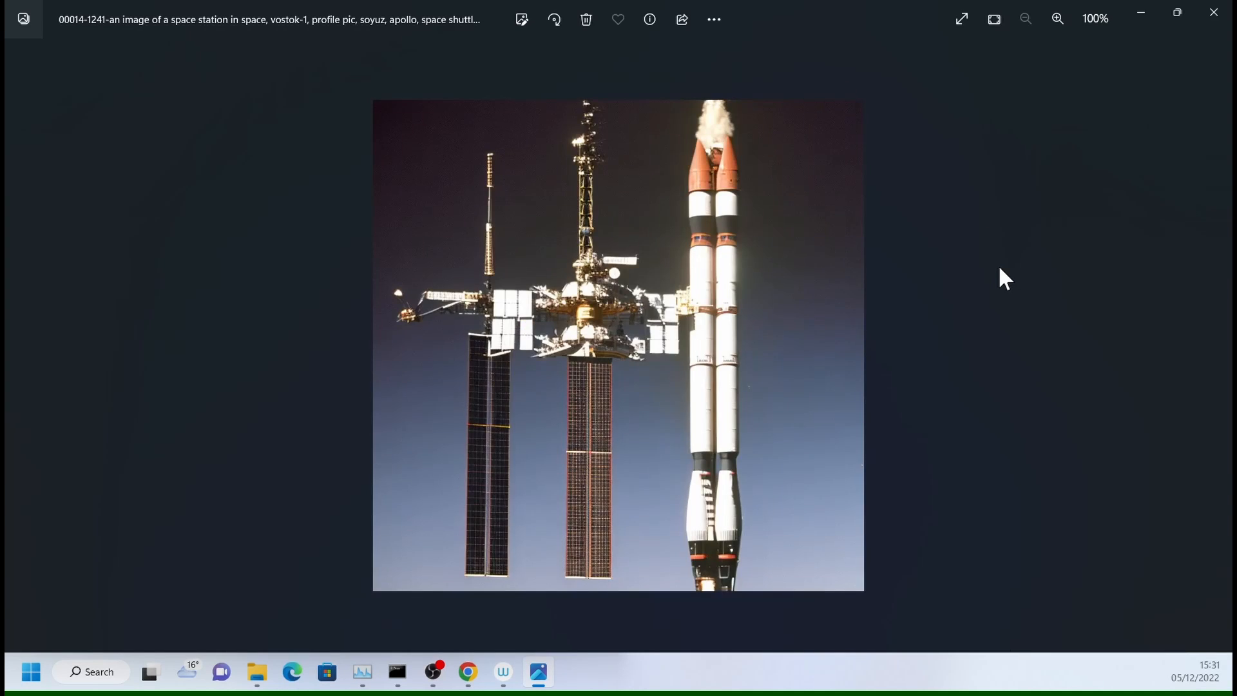
key("Right")
key("Left")
key("Left")
key("Left")
key("Left")
key("Left")
key("Left")
key("Left")
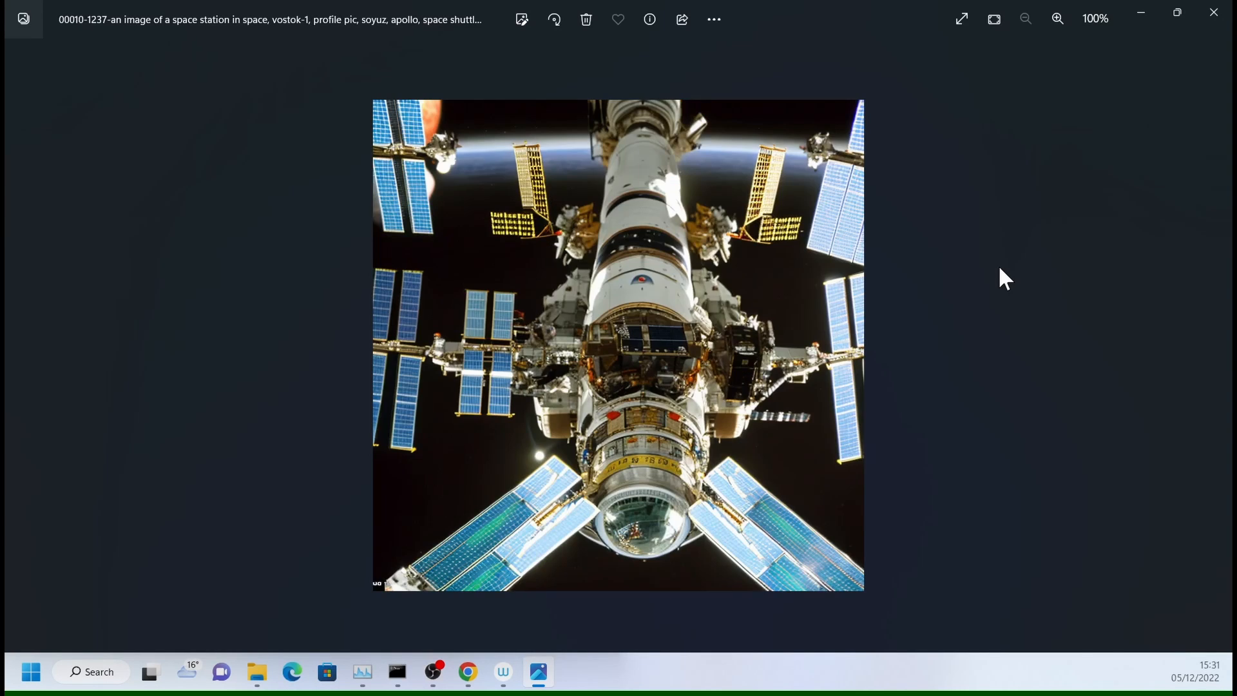
key("Left")
key("Right")
key("Right")
key("Right")
key("alt+F4")
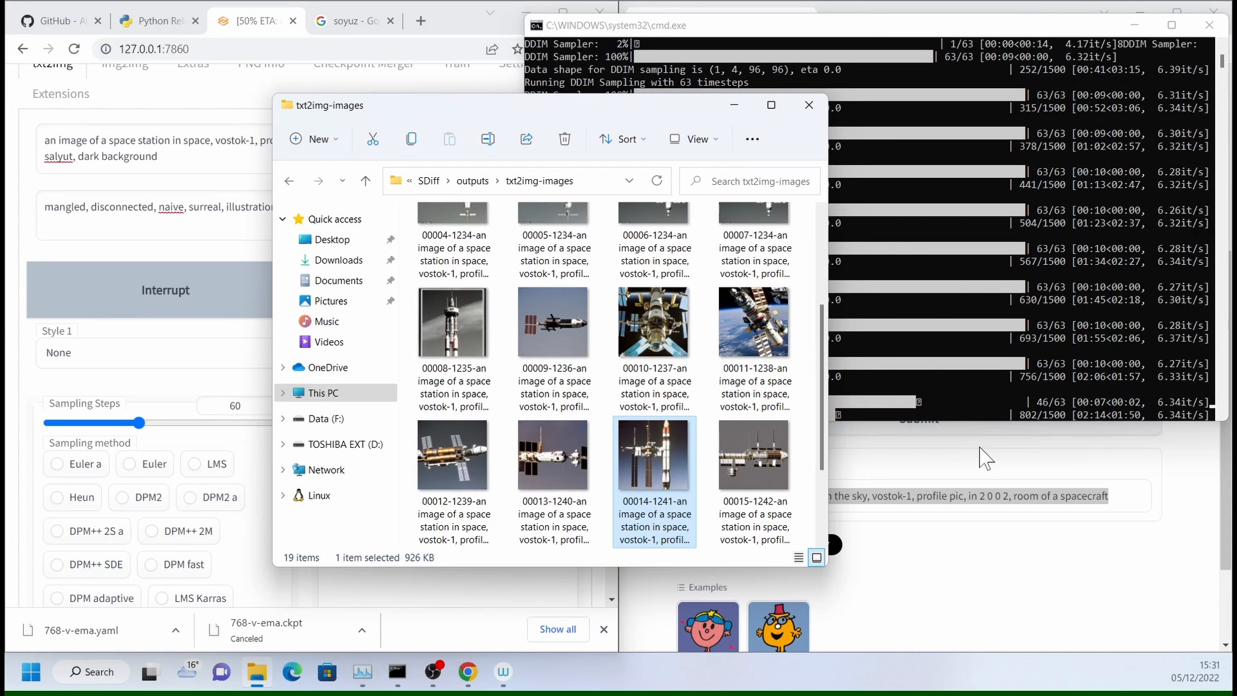
- Switch to the maximized web UI in the browser, interrupt the running batch and review its generated images in the gallery
left_click(267, 37)
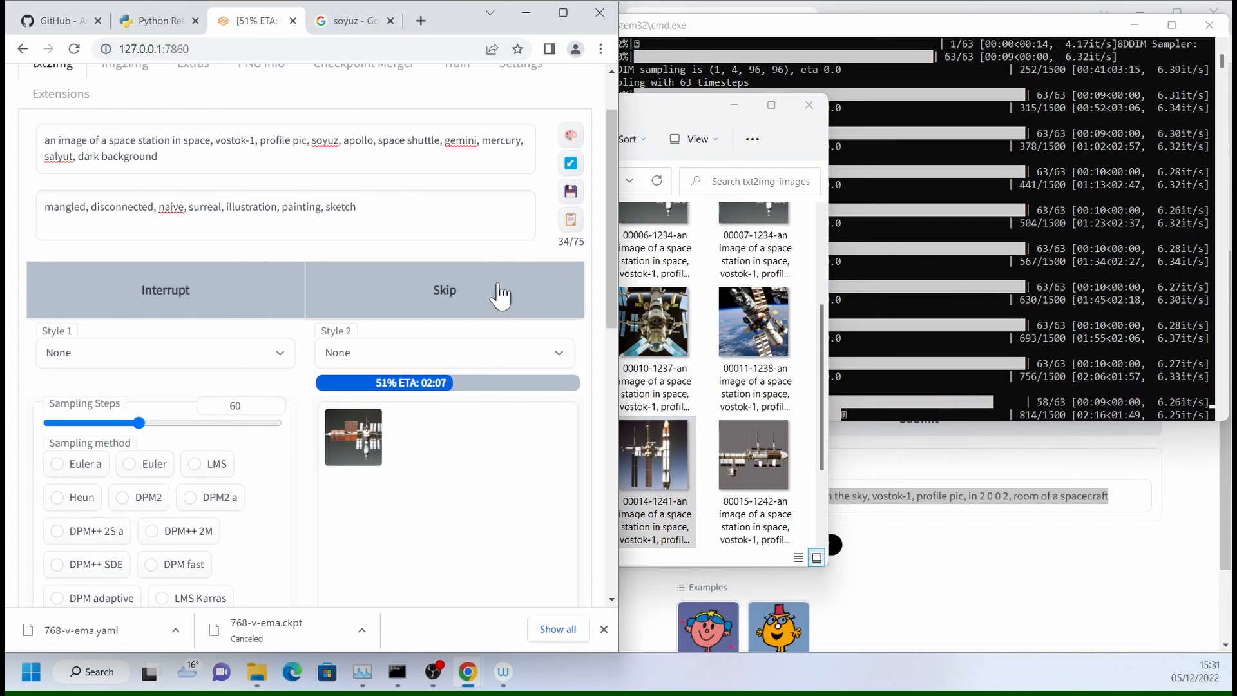
left_click(563, 13)
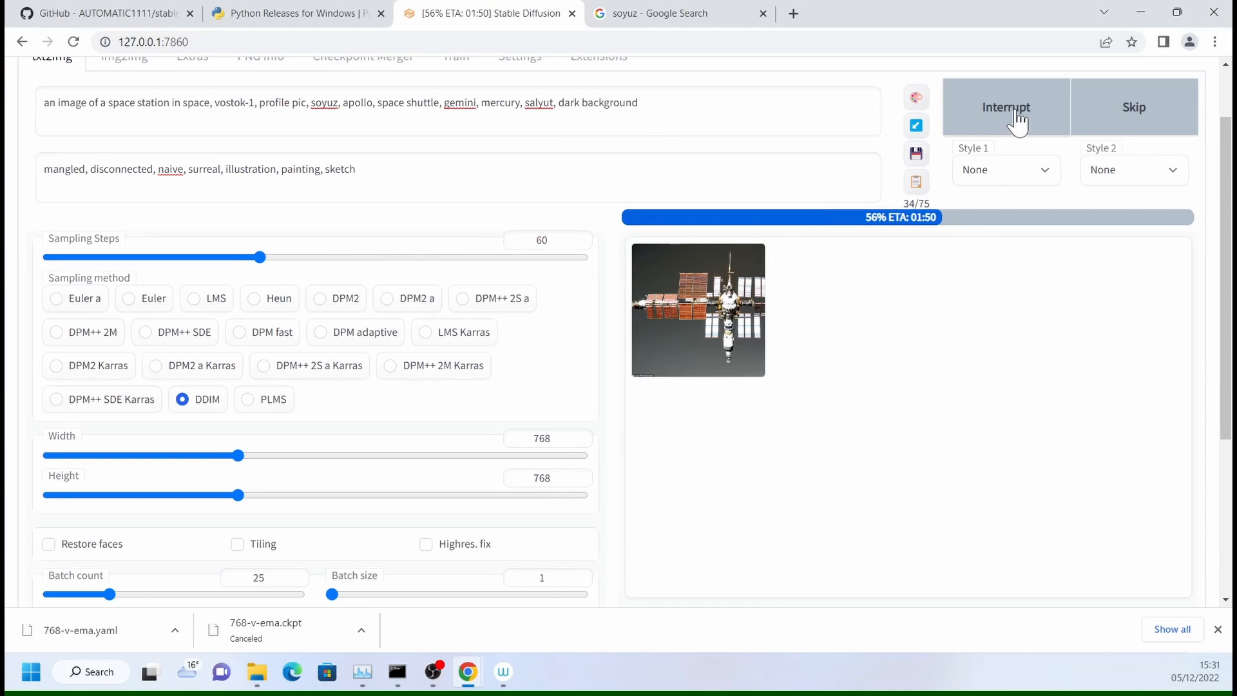
left_click(1018, 118)
left_click(726, 311)
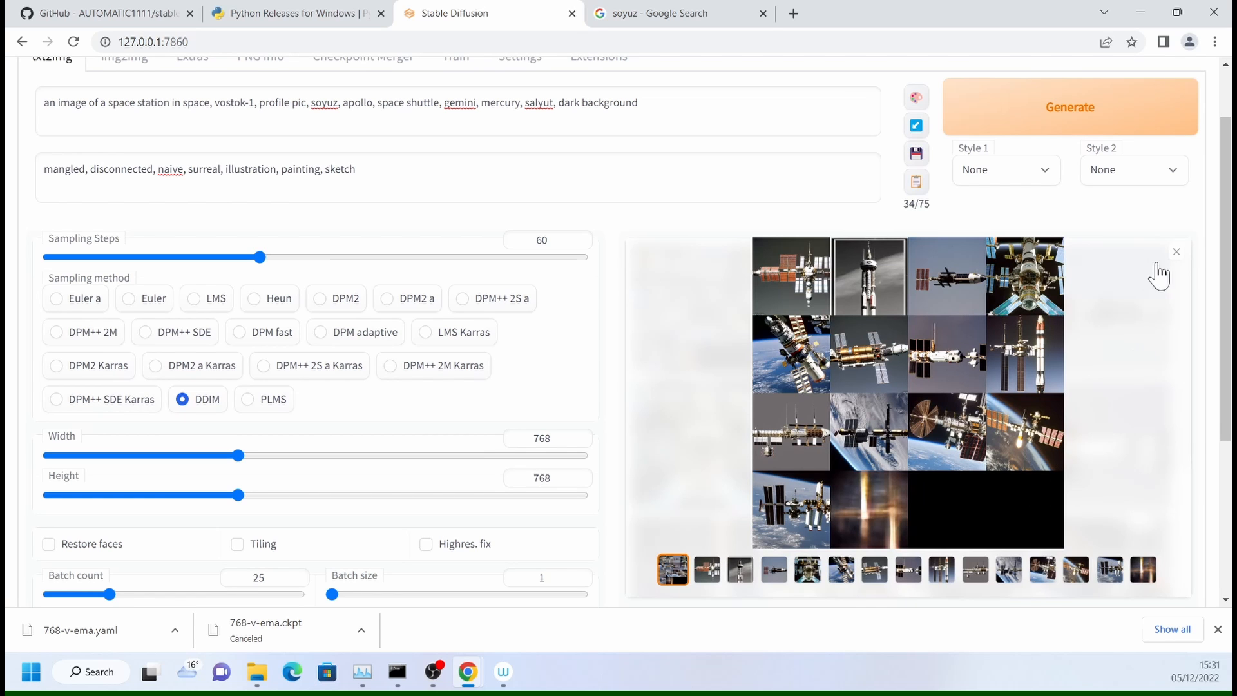
left_click(1178, 252)
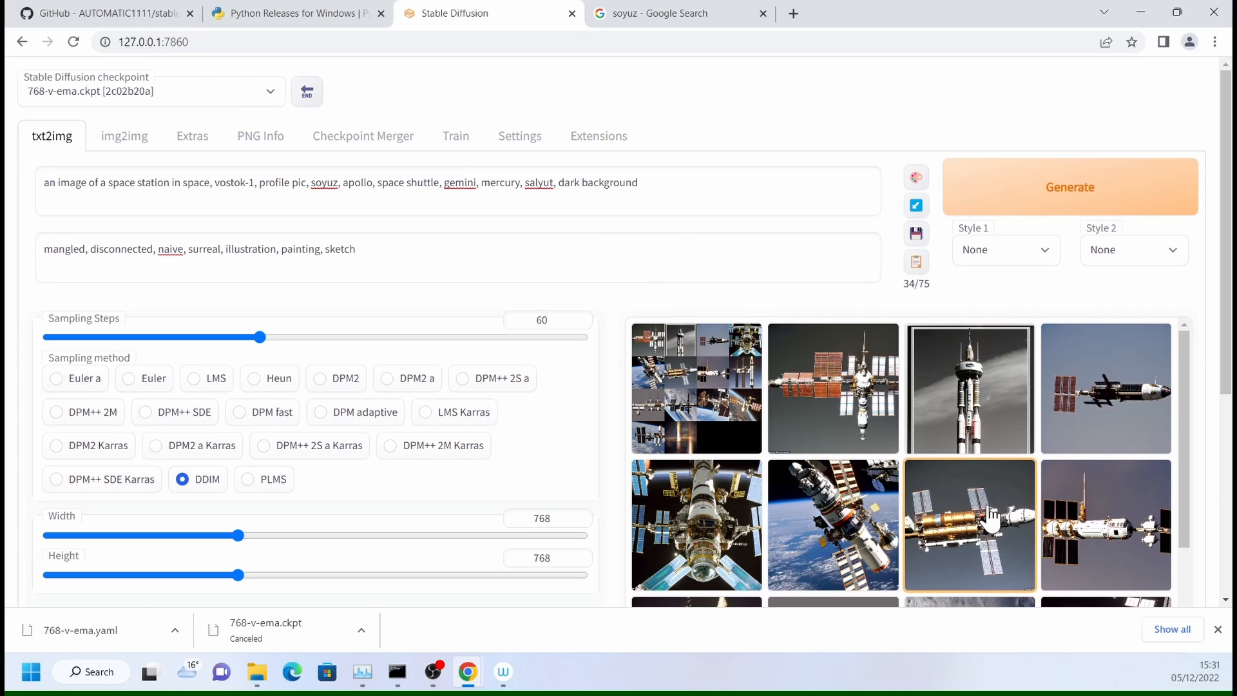
- Copy the complete txt2img prompt into the img2img prompt
left_click(638, 182)
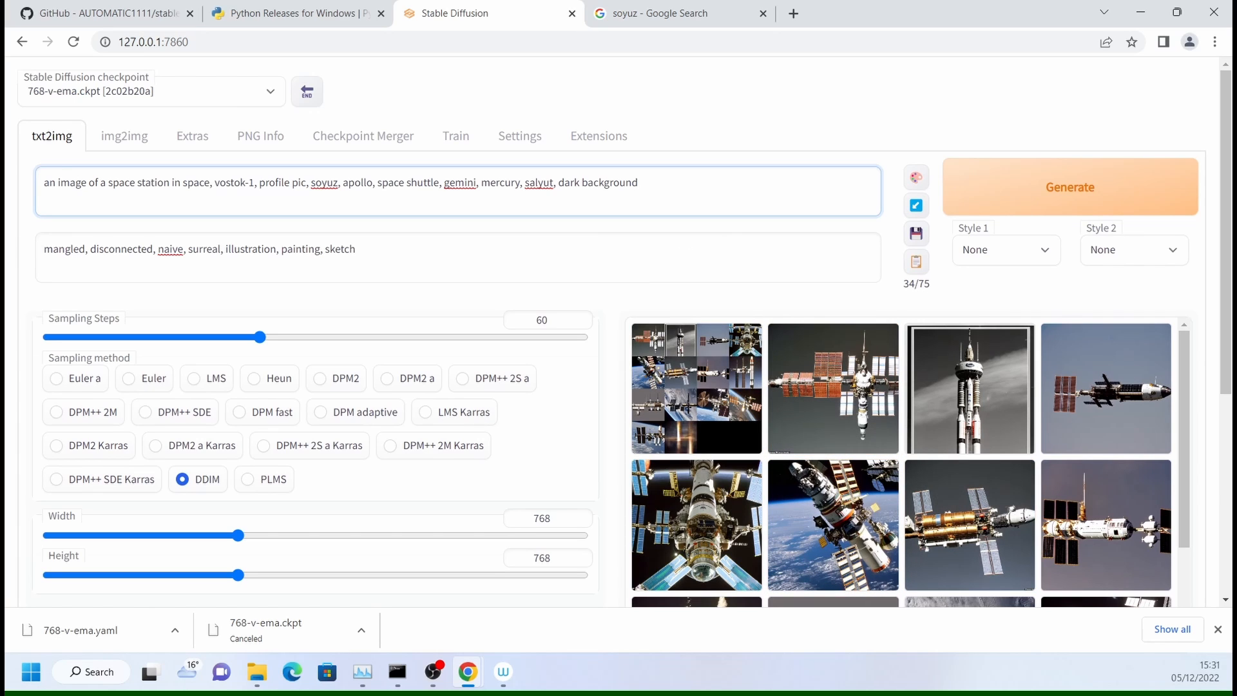
key("ctrl+a")
key("ctrl+c")
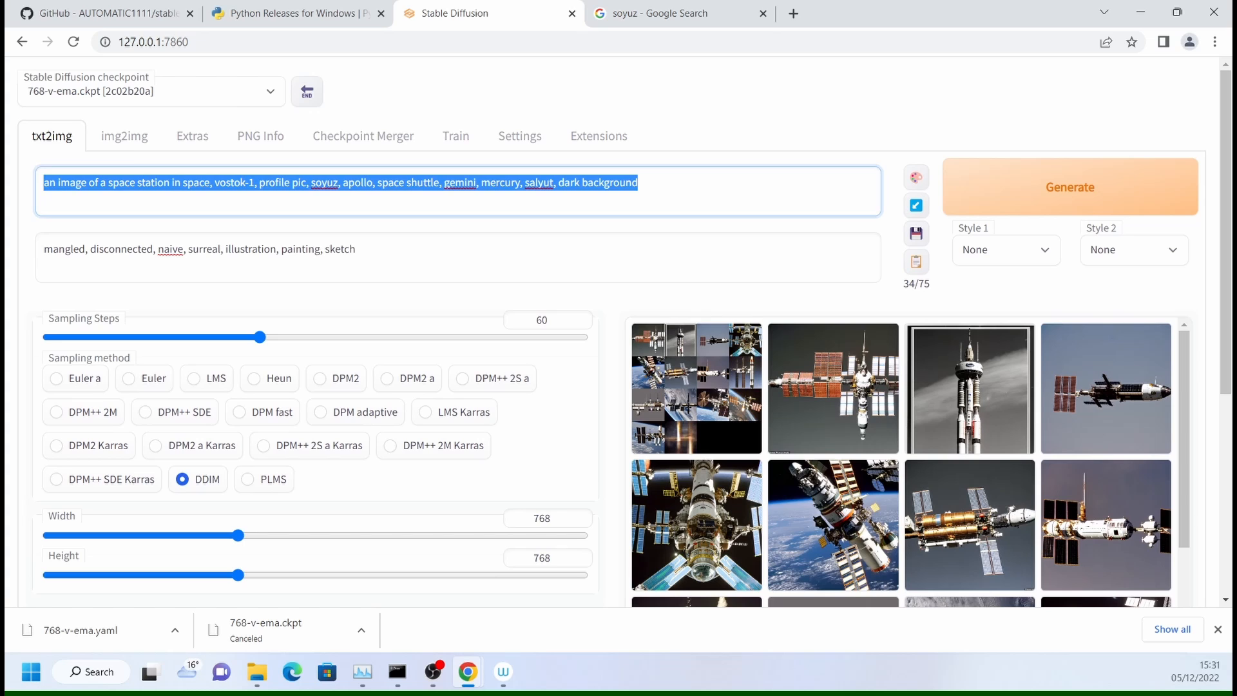
left_click(126, 144)
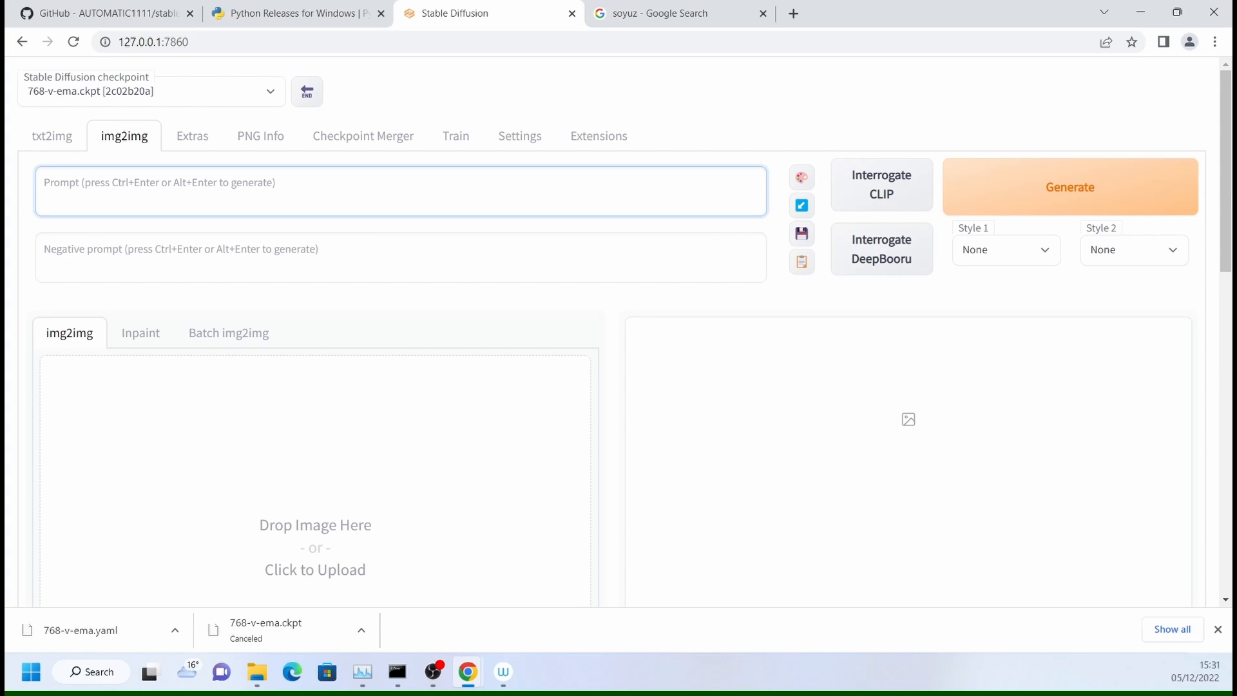
key("ctrl+v")
- Copy the txt2img negative prompt "mangled, disconnected, naive, surreal, illustration, painting, sketch" into the img2img negative prompt
left_click(52, 136)
left_click(186, 249)
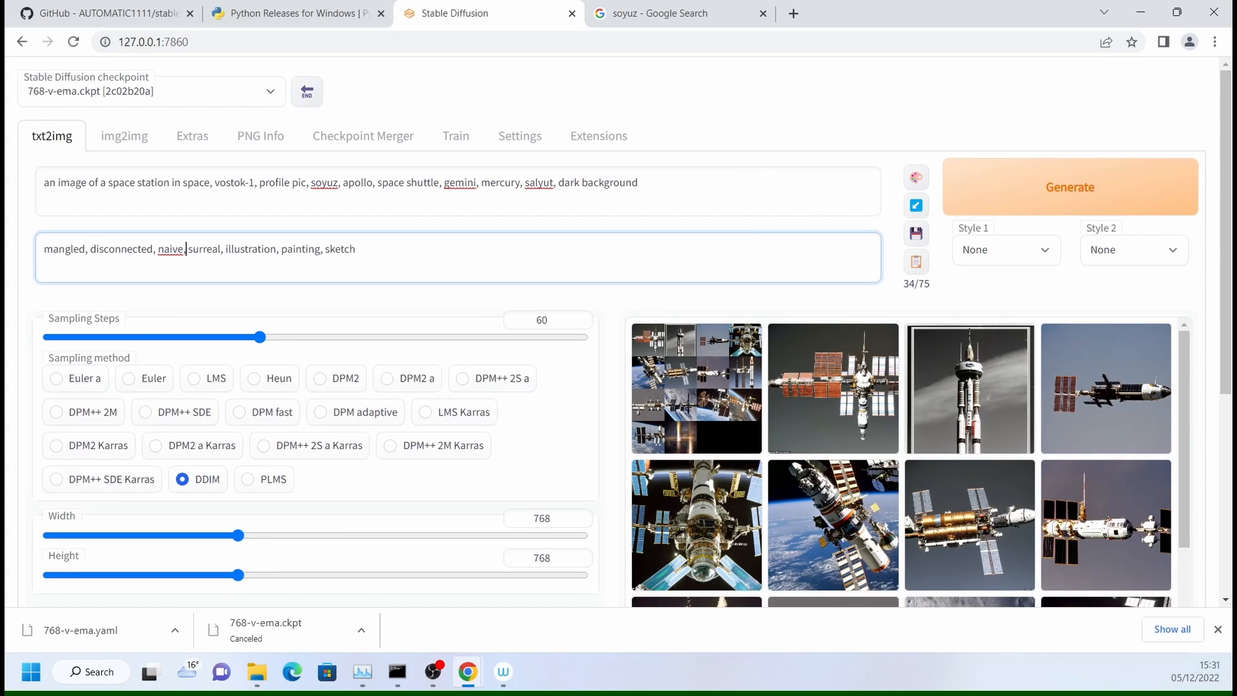
key("ctrl+a")
key("ctrl+c")
left_click(124, 136)
key("ctrl+v")
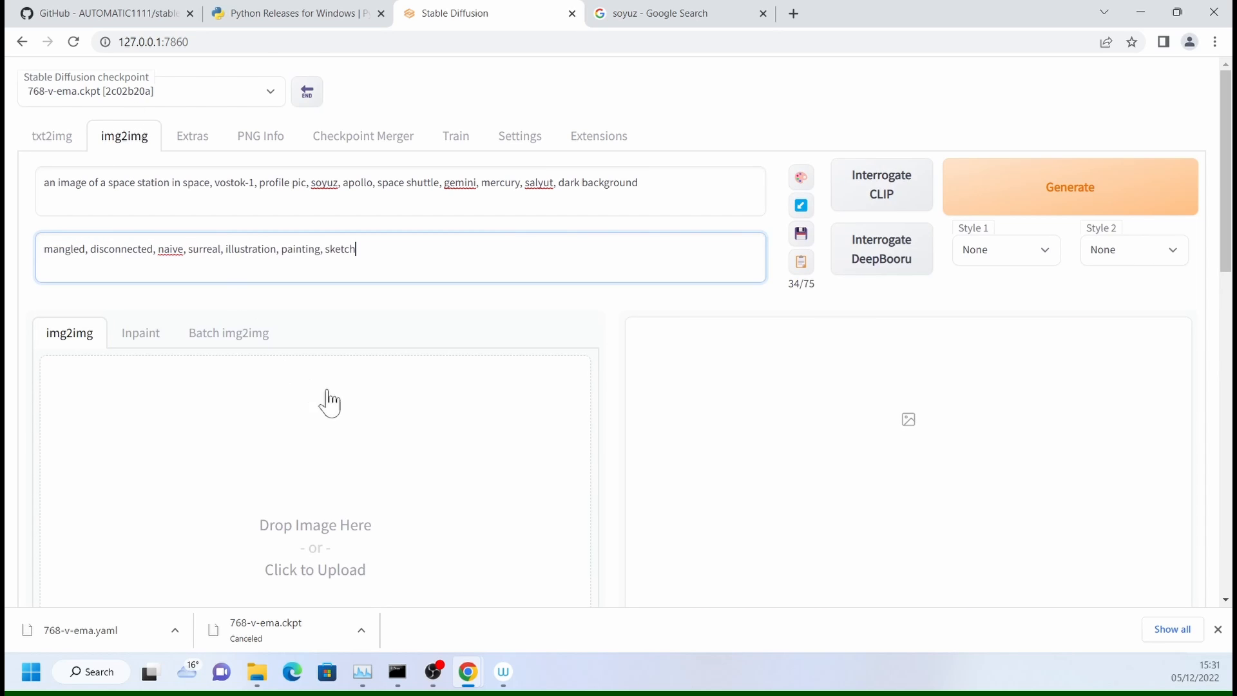
- Load the space station image 00009-1236 from the txt2img-images output folder as the img2img source image
scroll(348, 451, "down", 9)
scroll(365, 489, "up", 5)
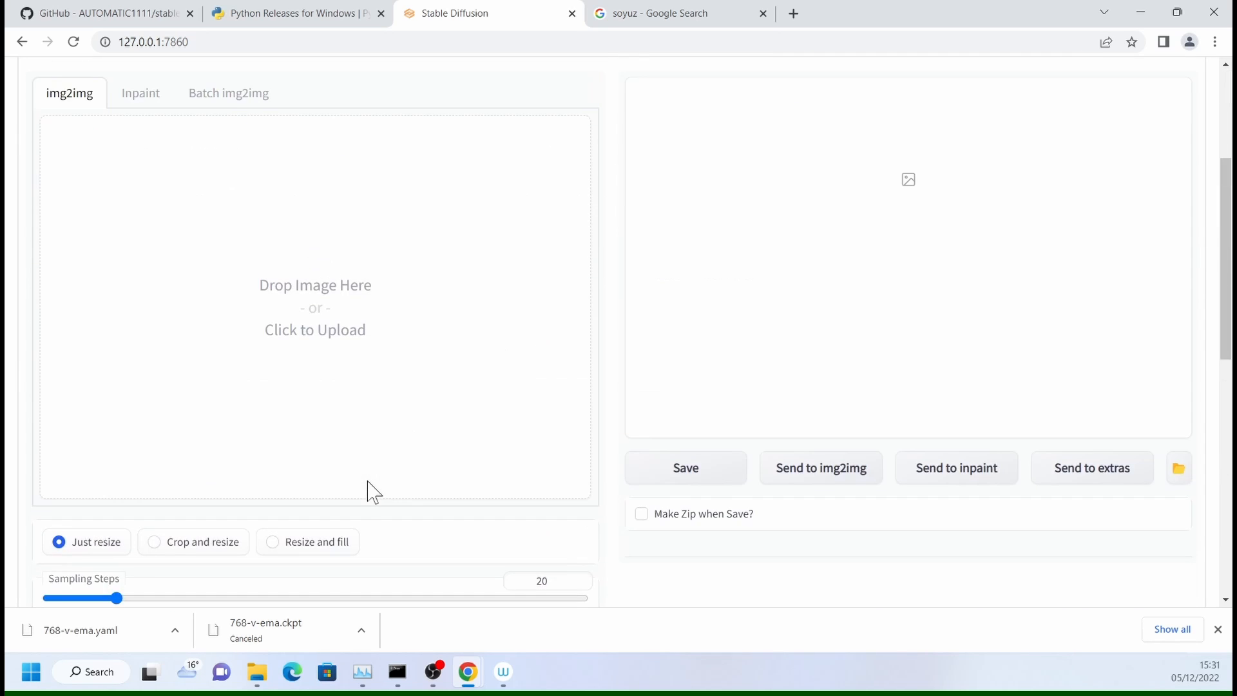
scroll(372, 489, "up", 4)
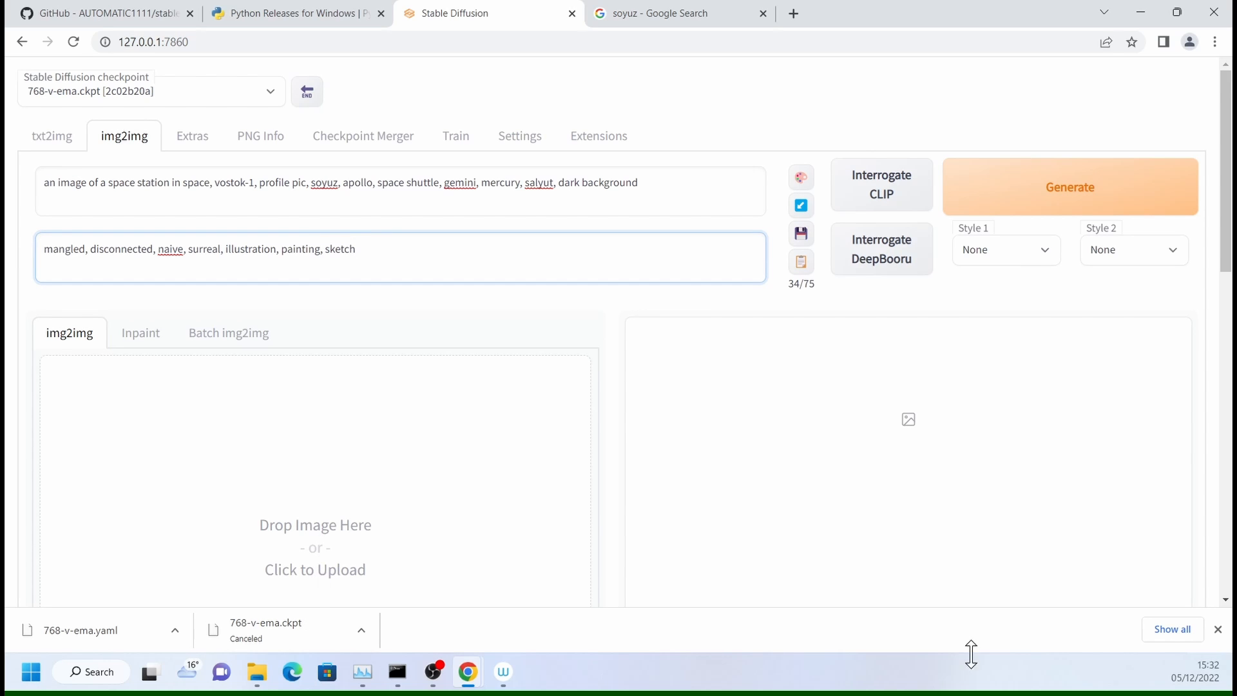
left_click(258, 672)
scroll(664, 489, "up", 1)
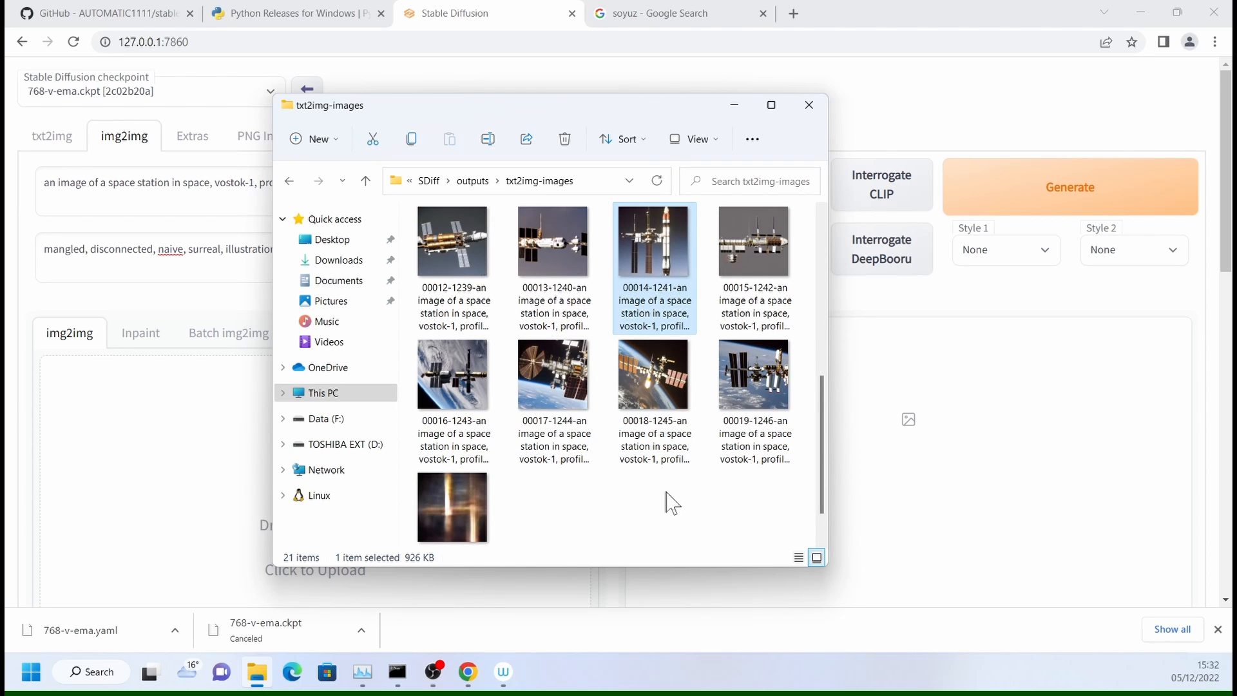
scroll(667, 492, "up", 2)
left_click_drag(603, 118, 698, 147)
scroll(664, 435, "up", 2)
left_click_drag(661, 425, 232, 567)
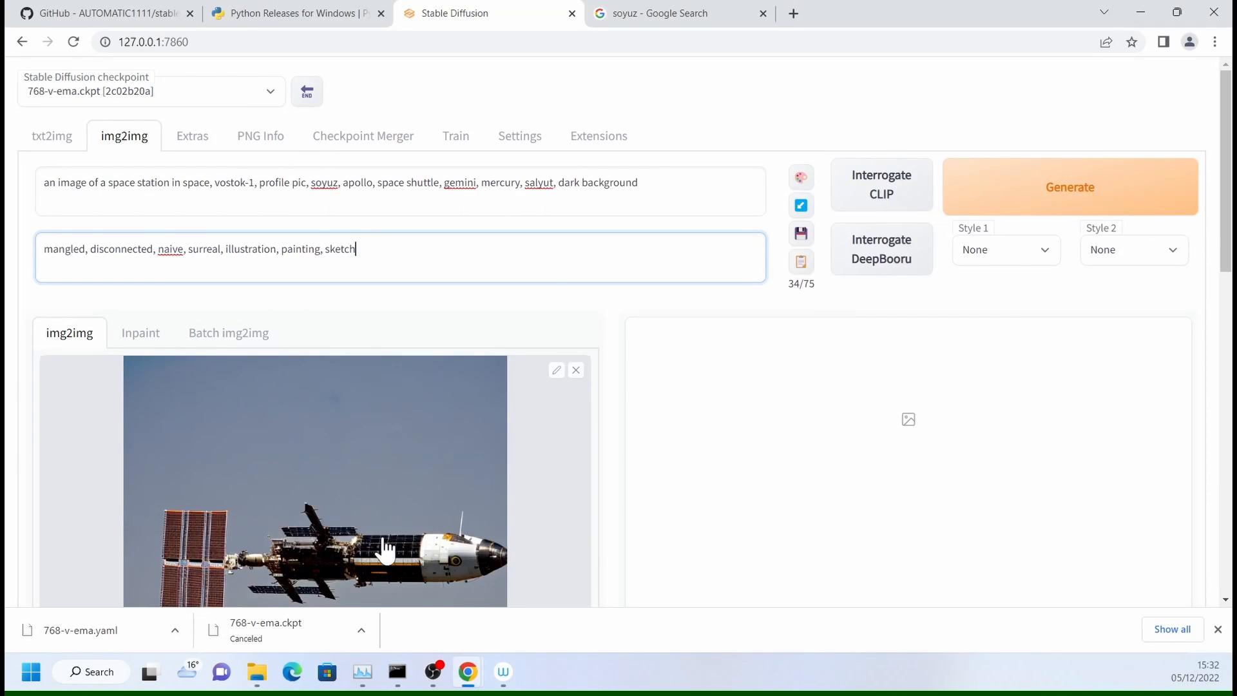
- Set the img2img output width and height to 768 each
scroll(232, 542, "down", 8)
left_click_drag(167, 477, 238, 477)
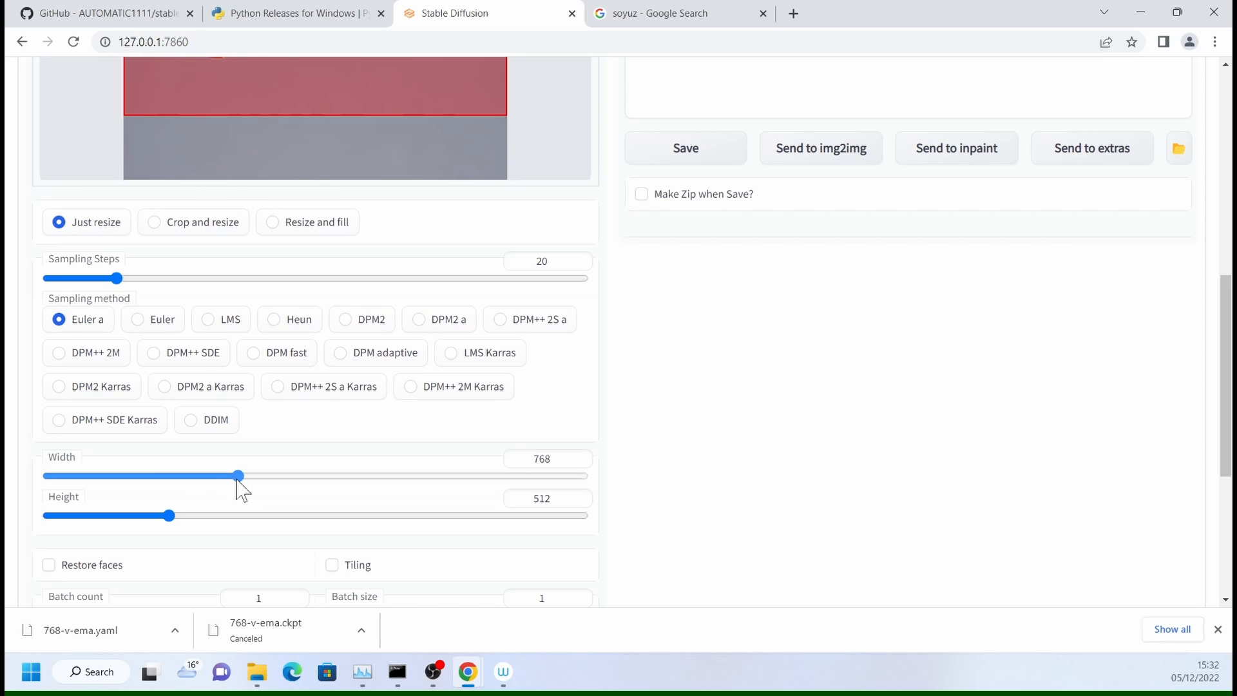
left_click_drag(185, 517, 239, 516)
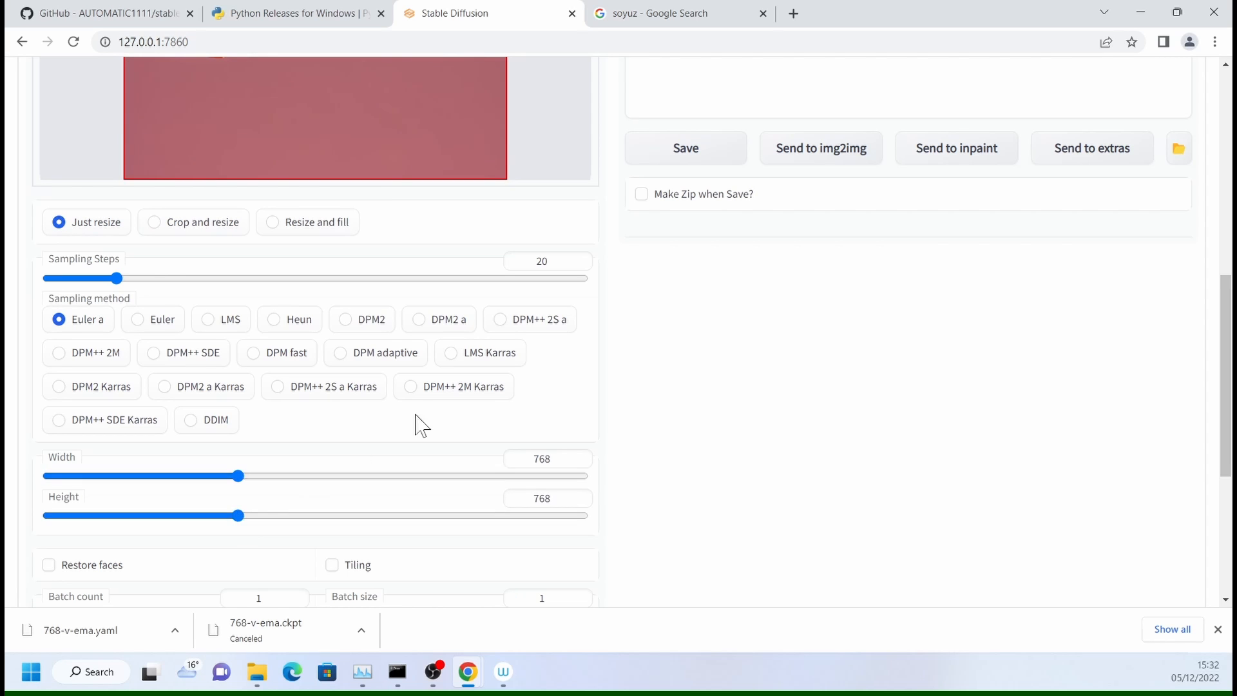
- Set the img2img sampling steps to 50 and the sampling method to DDIM
scroll(419, 423, "up", 4)
left_click_drag(144, 520, 225, 524)
scroll(271, 512, "down", 2)
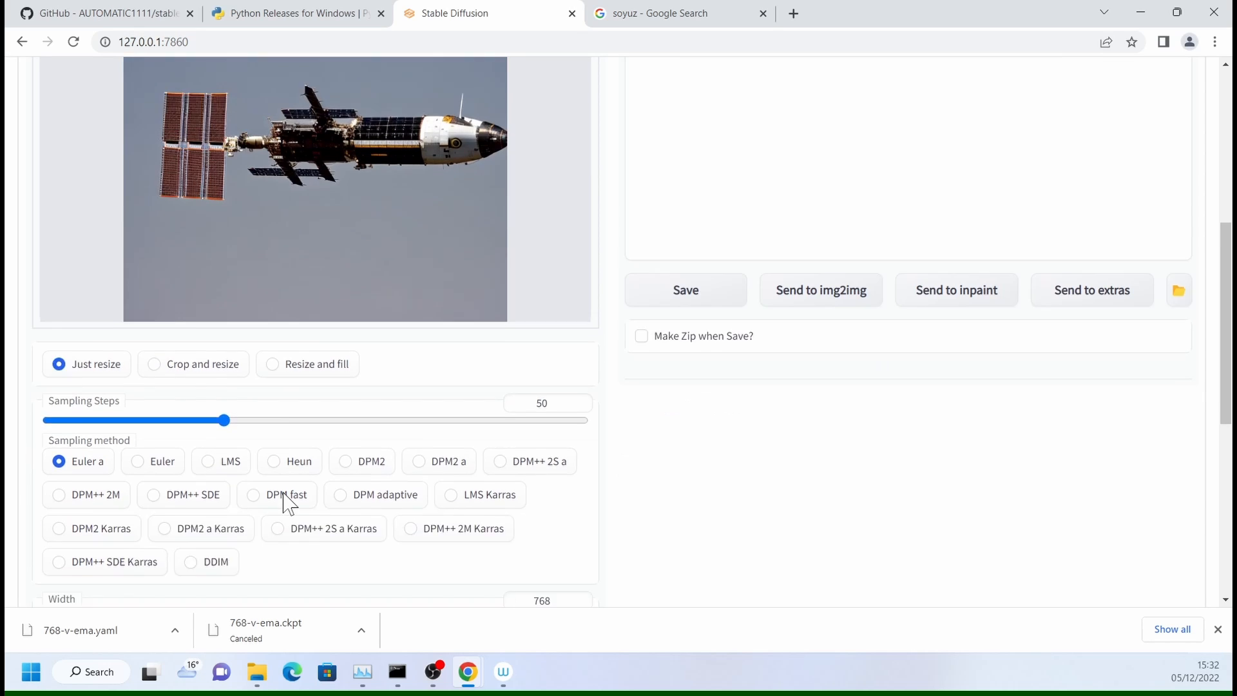
left_click(191, 506)
- Set the img2img seed to 12345
scroll(419, 506, "down", 3)
scroll(509, 505, "down", 1)
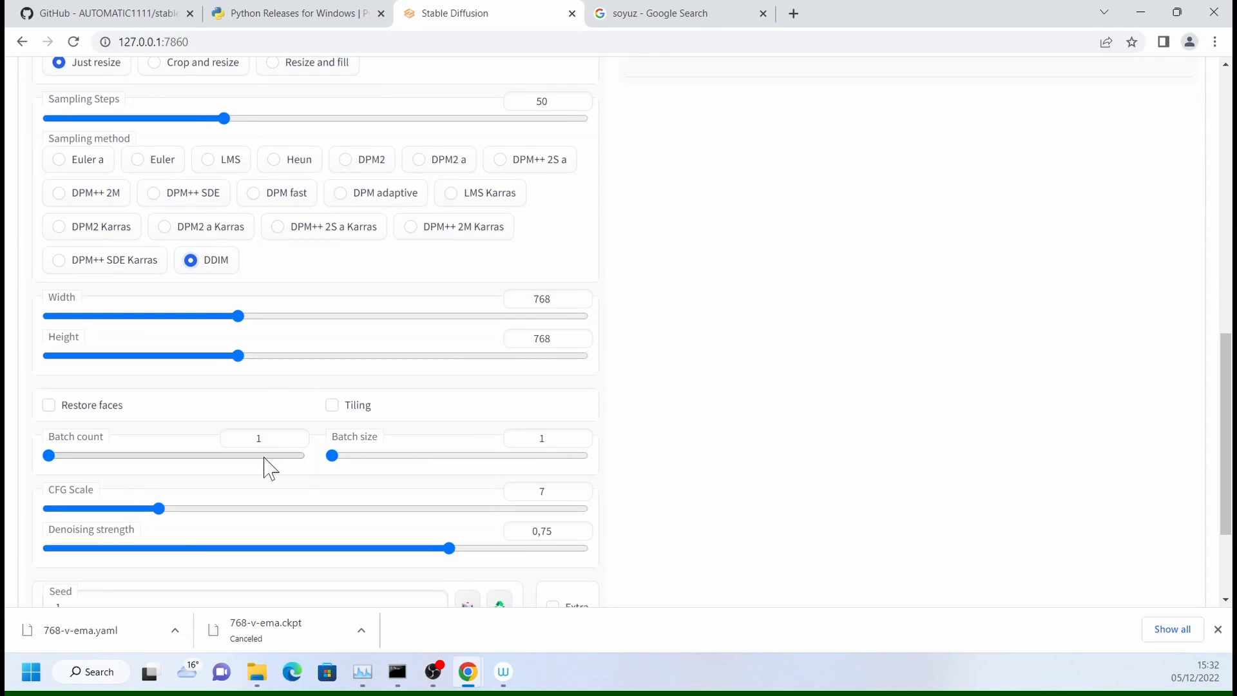
scroll(264, 459, "down", 3)
left_click_drag(67, 448, 28, 449)
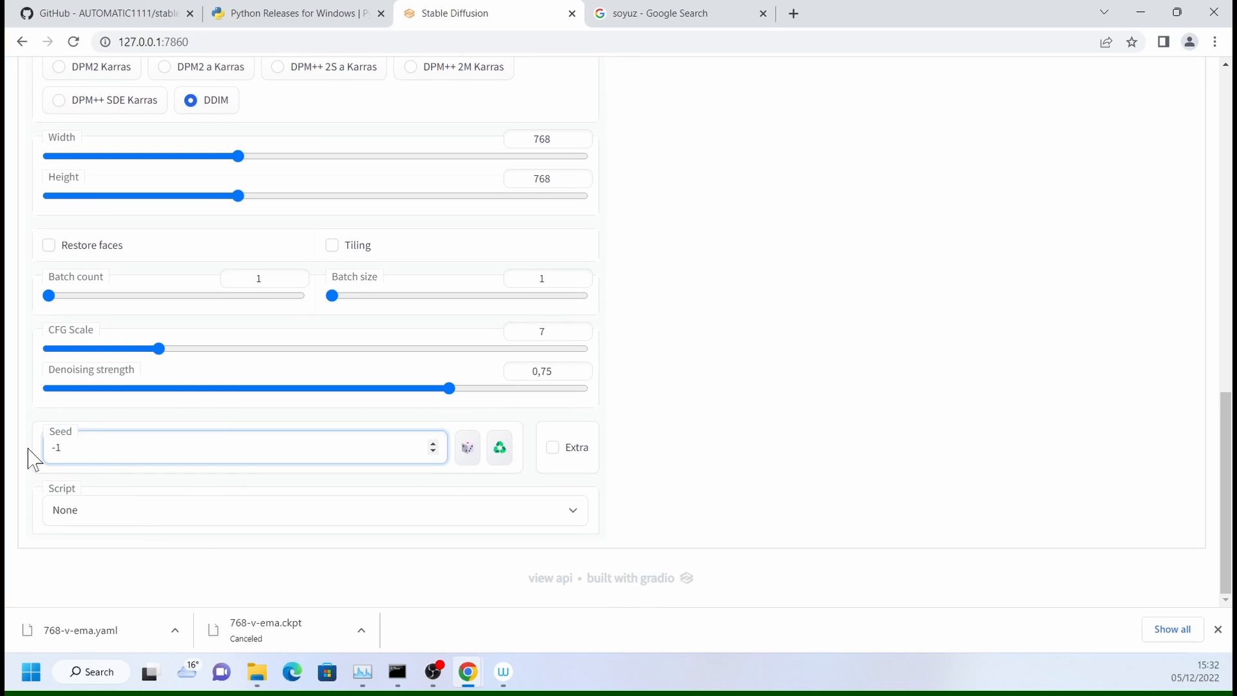
type("12345")
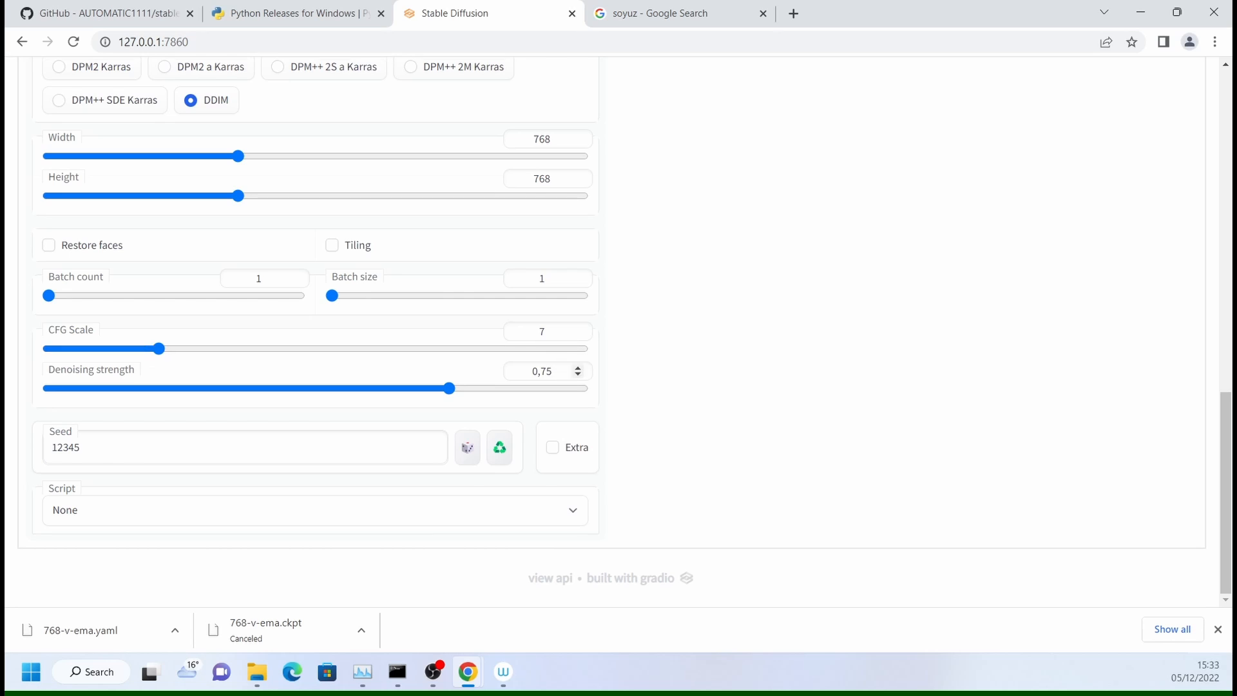
- Review the img2img settings and set the CFG scale to 11
scroll(574, 377, "up", 15)
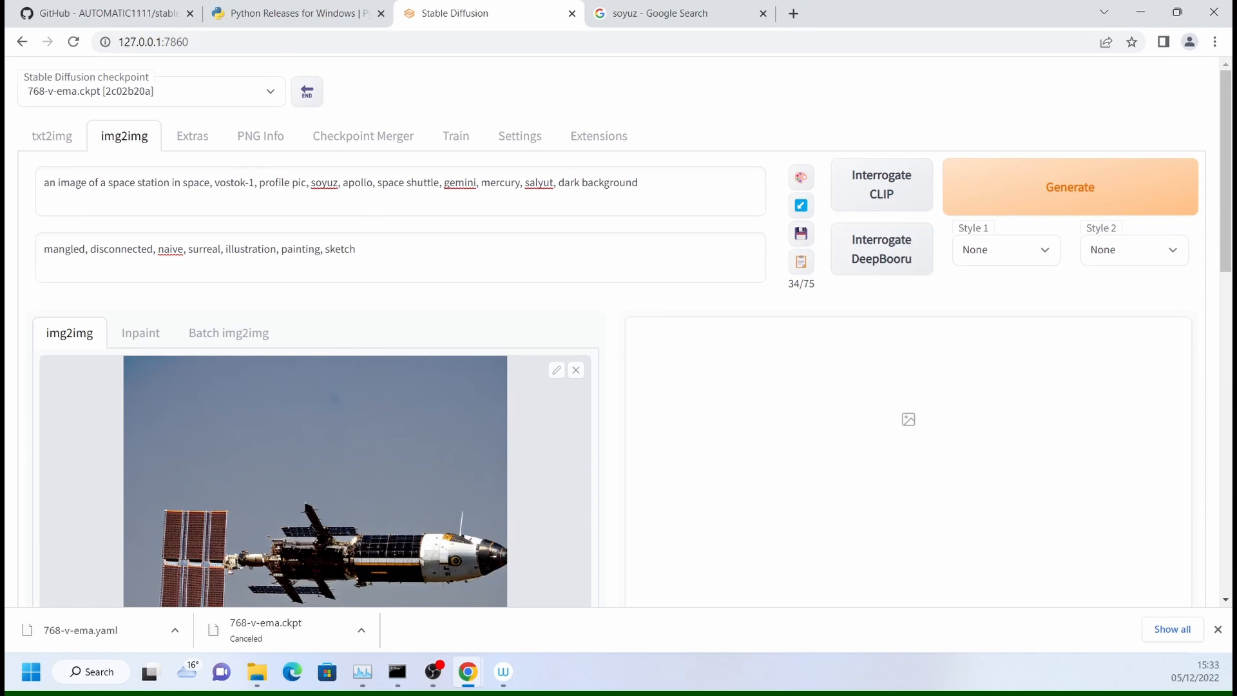
scroll(453, 310, "down", 10)
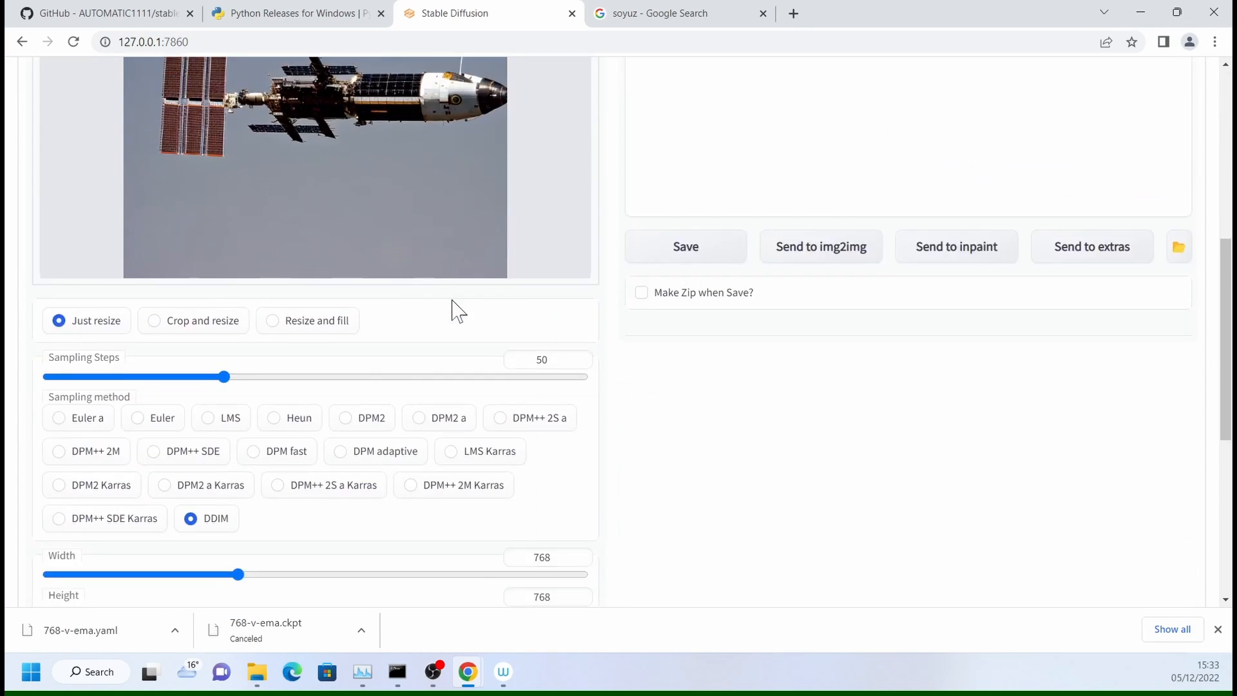
scroll(504, 482, "down", 4)
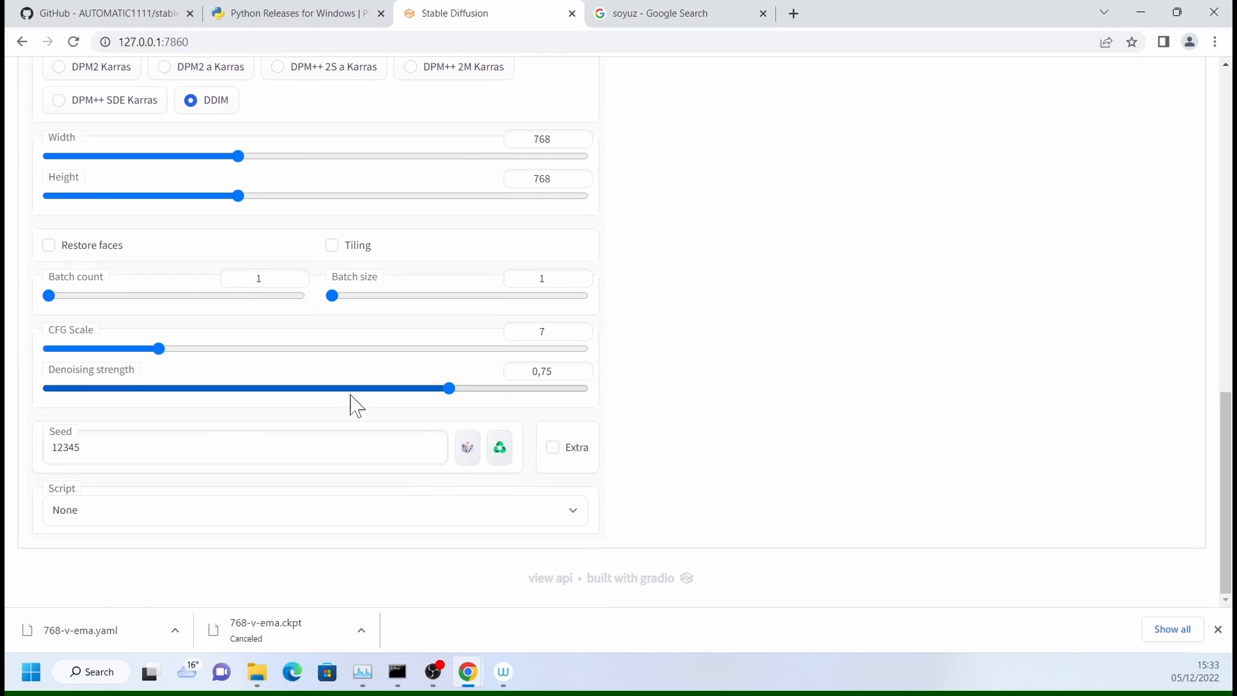
left_click_drag(161, 352, 235, 353)
- Try the img2img denoising strength at its two extremes, 0 and 1
left_click_drag(447, 391, 47, 389)
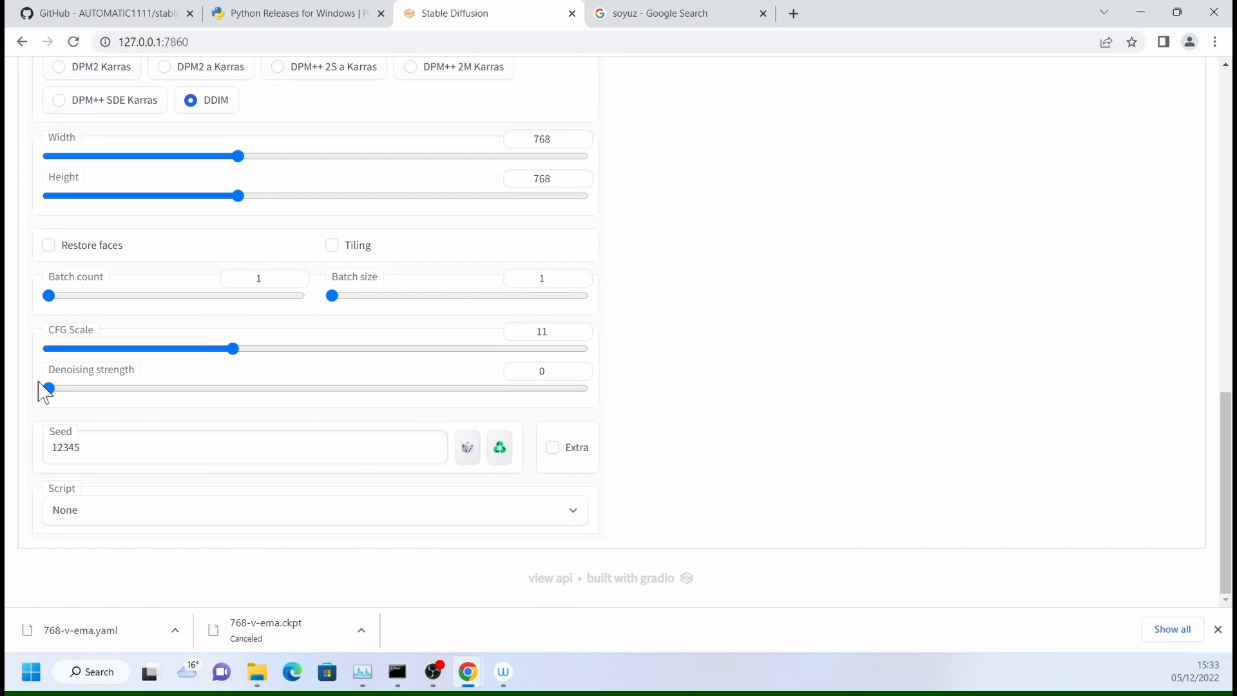
scroll(295, 413, "up", 7)
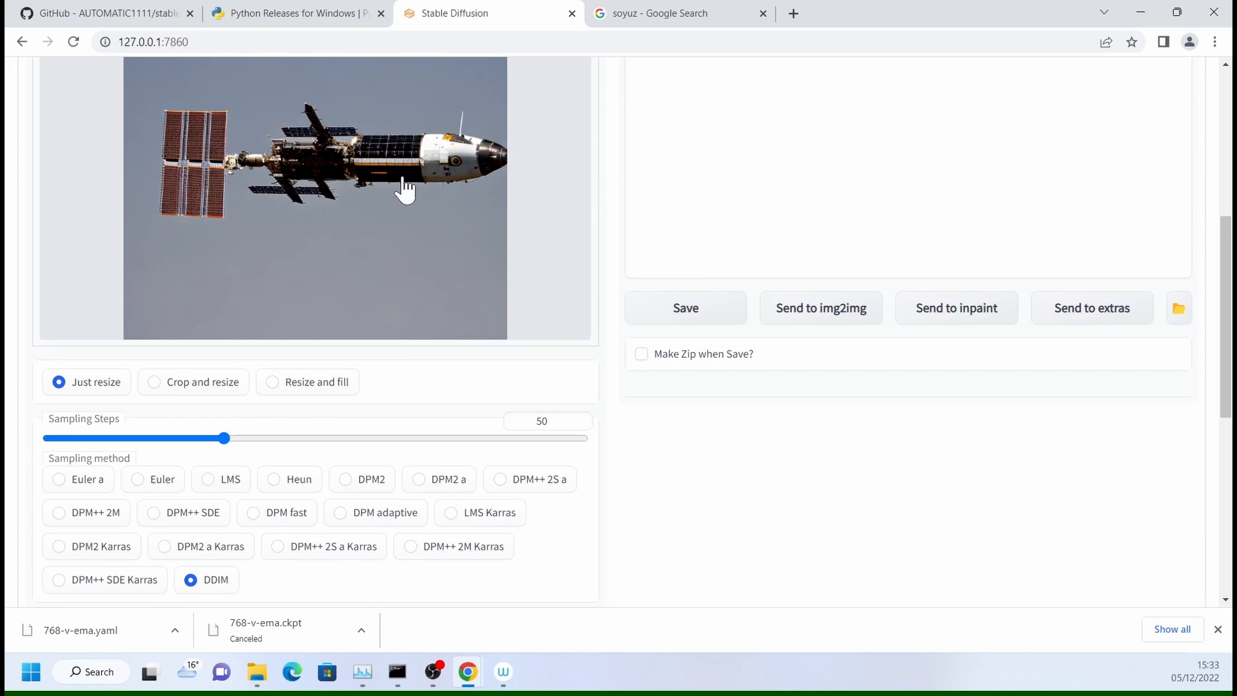
scroll(406, 193, "down", 7)
left_click_drag(63, 388, 624, 400)
- Set the img2img denoising strength to 0.7
scroll(619, 393, "up", 7)
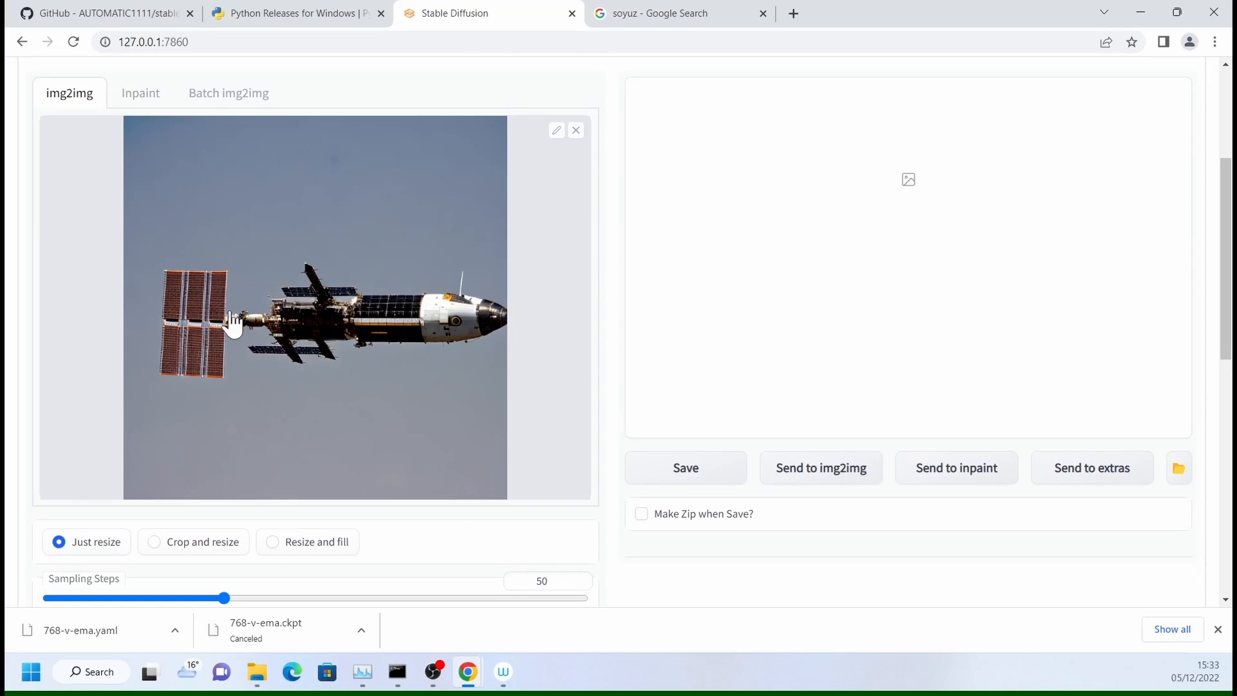
scroll(366, 320, "down", 8)
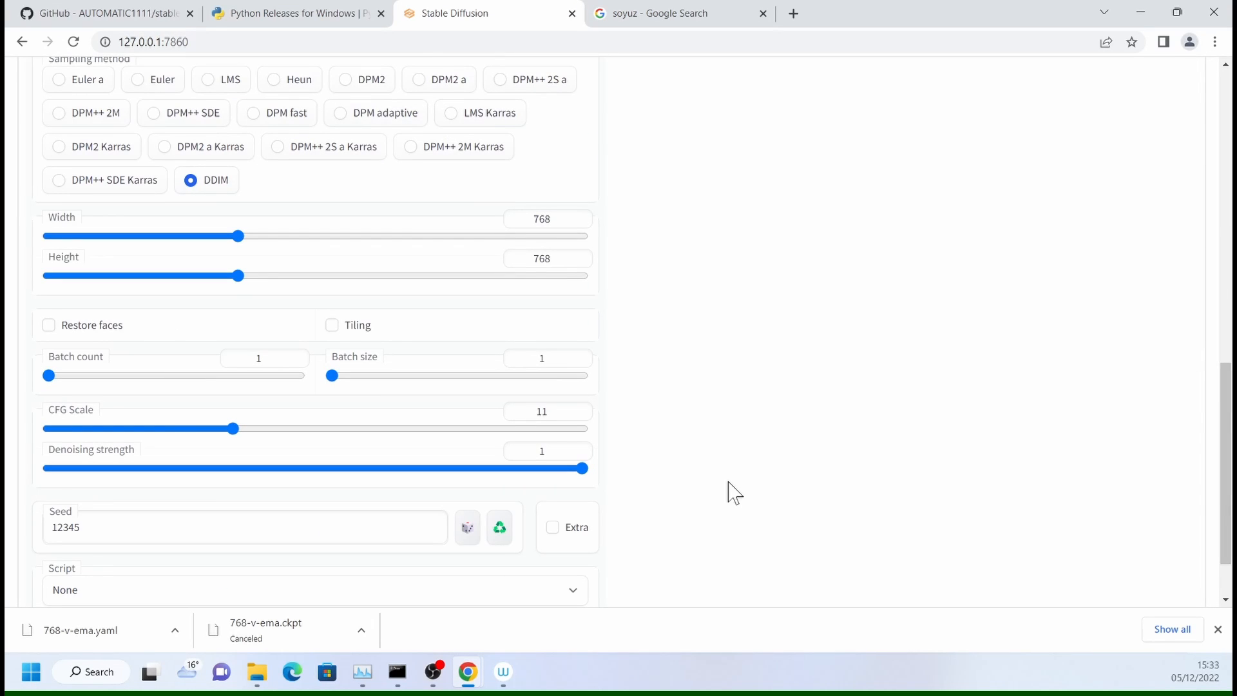
left_click_drag(584, 470, 423, 473)
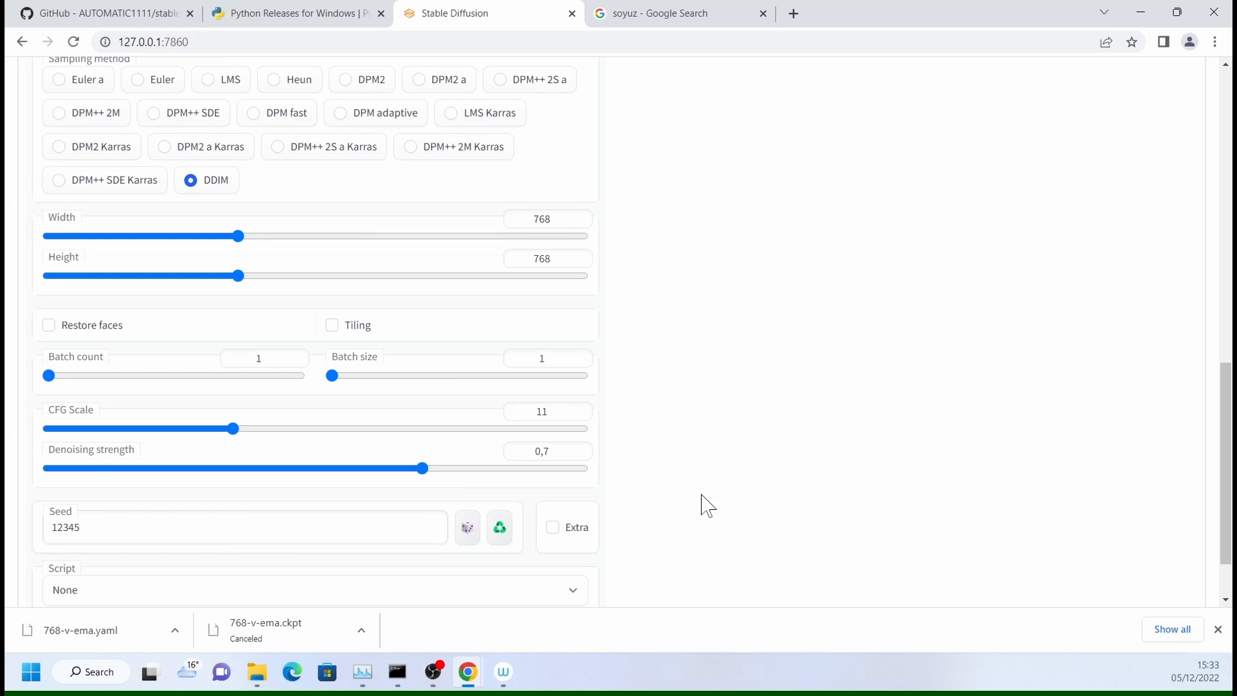
- Raise the batch count to 9 and start generating from the space station source image
scroll(728, 499, "up", 1)
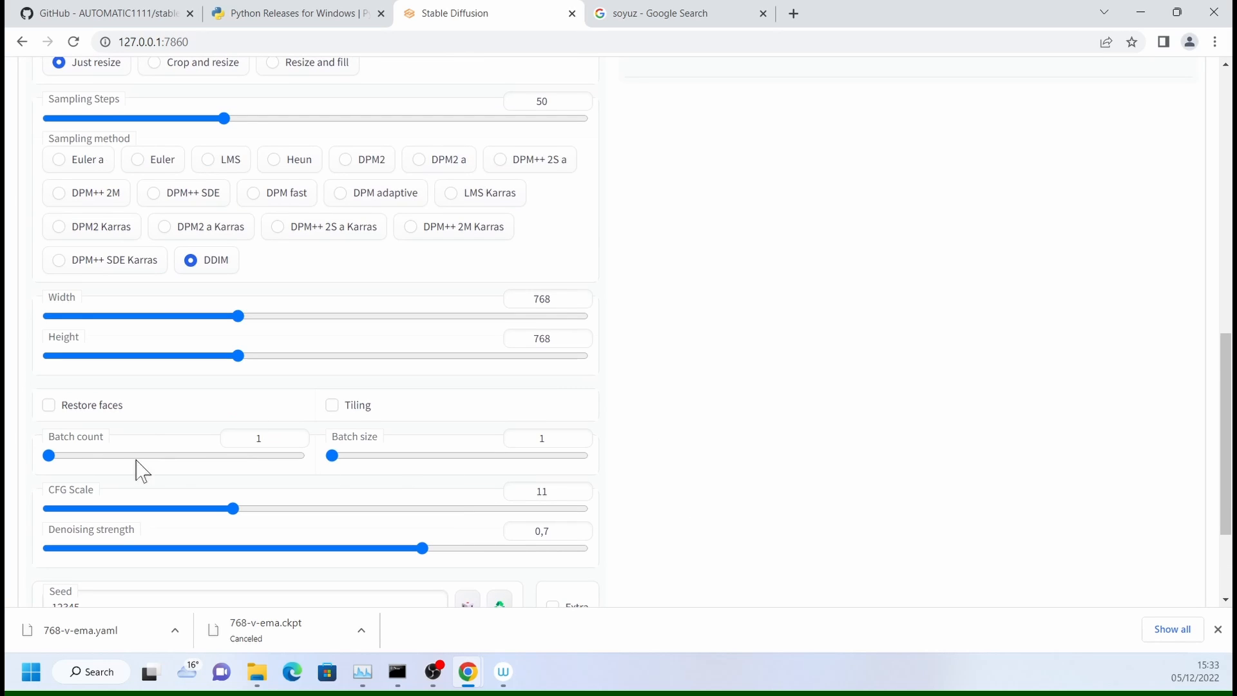
left_click_drag(50, 457, 64, 459)
scroll(645, 490, "up", 10)
left_click(1021, 208)
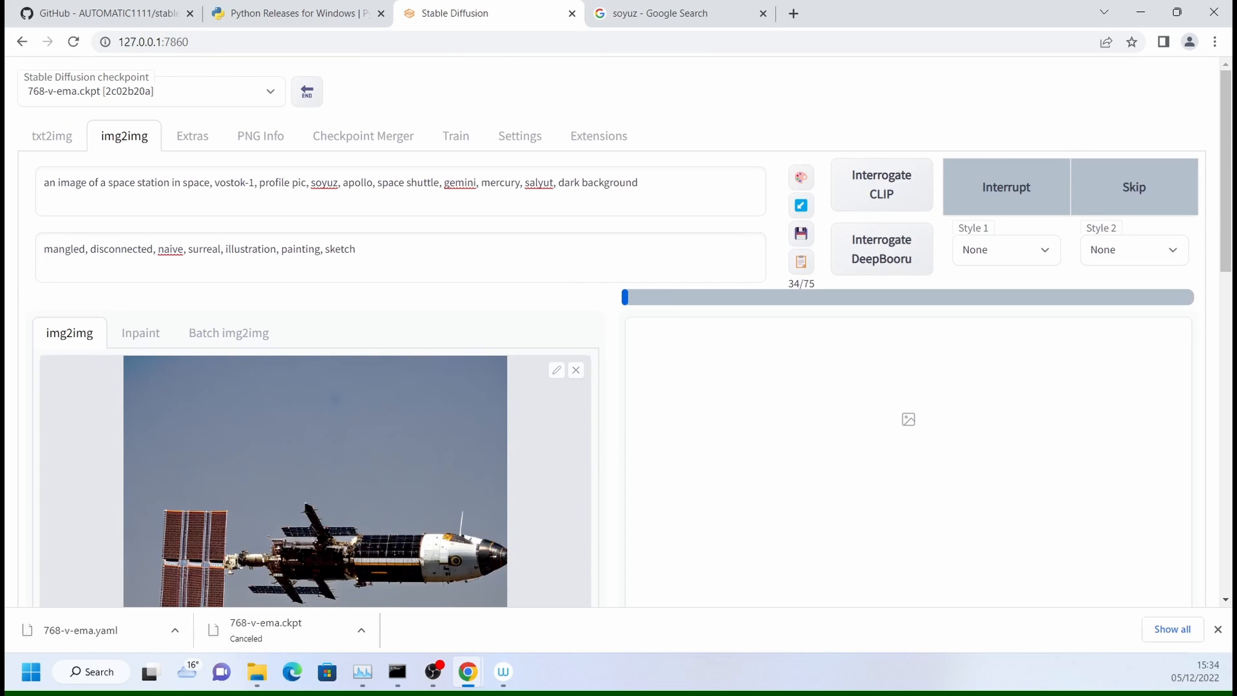
- Switch to File Explorer, open the img2img-images folder inside outputs, and move the window off the generation progress
key("alt+Tab")
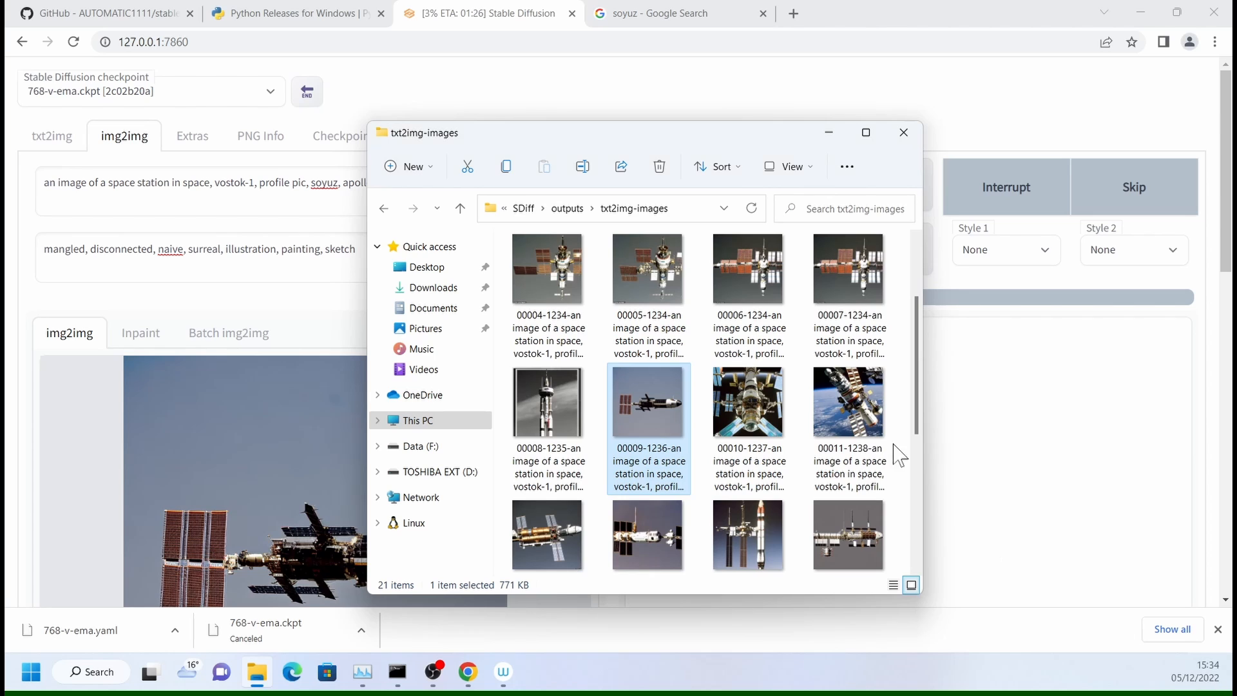
left_click(567, 208)
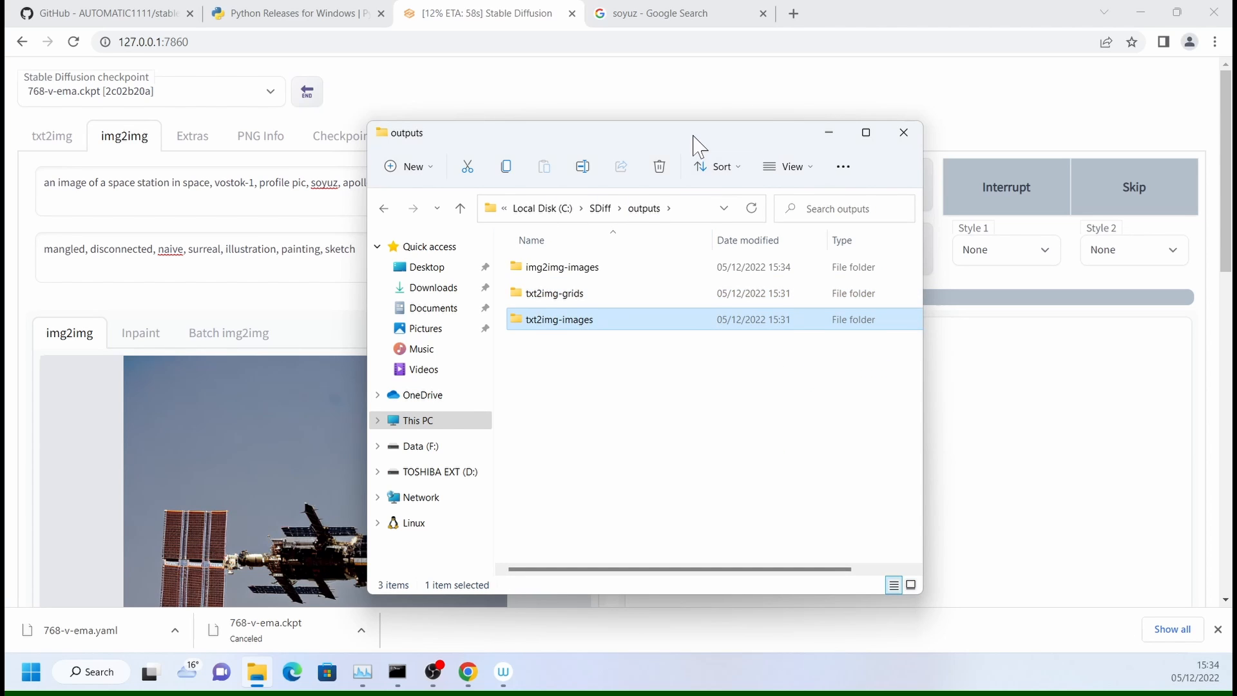
left_click_drag(694, 136, 635, 129)
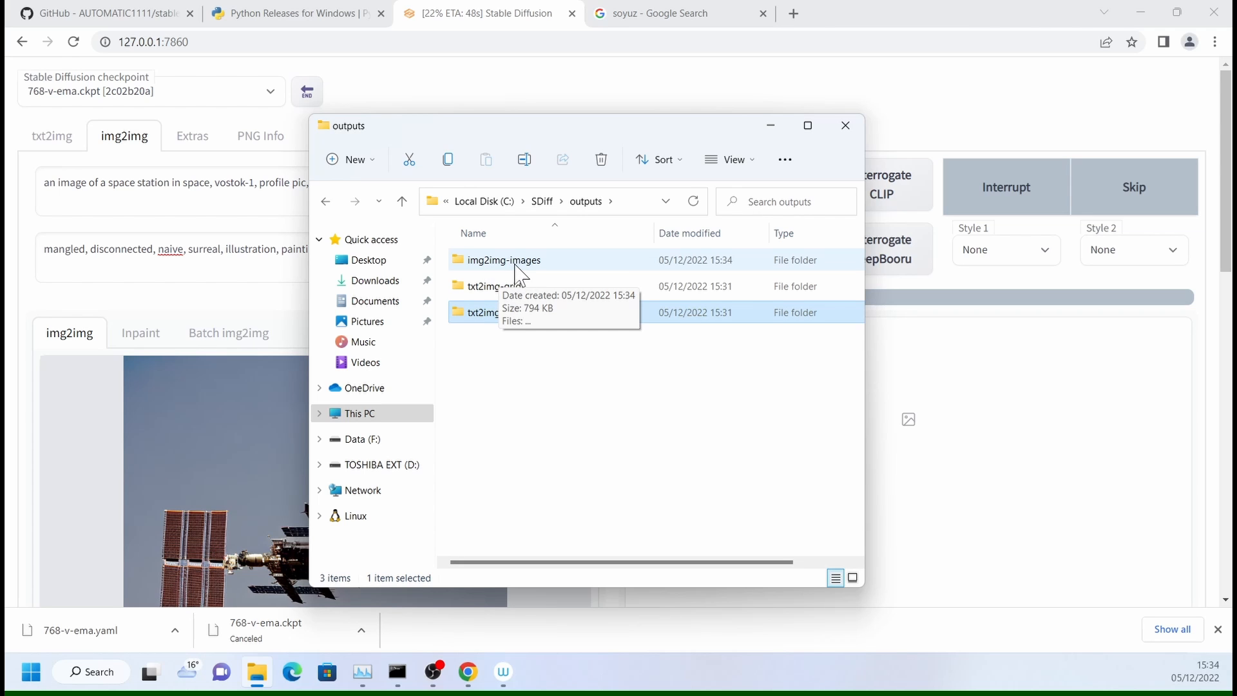
double_click(516, 266)
left_click_drag(615, 129, 421, 106)
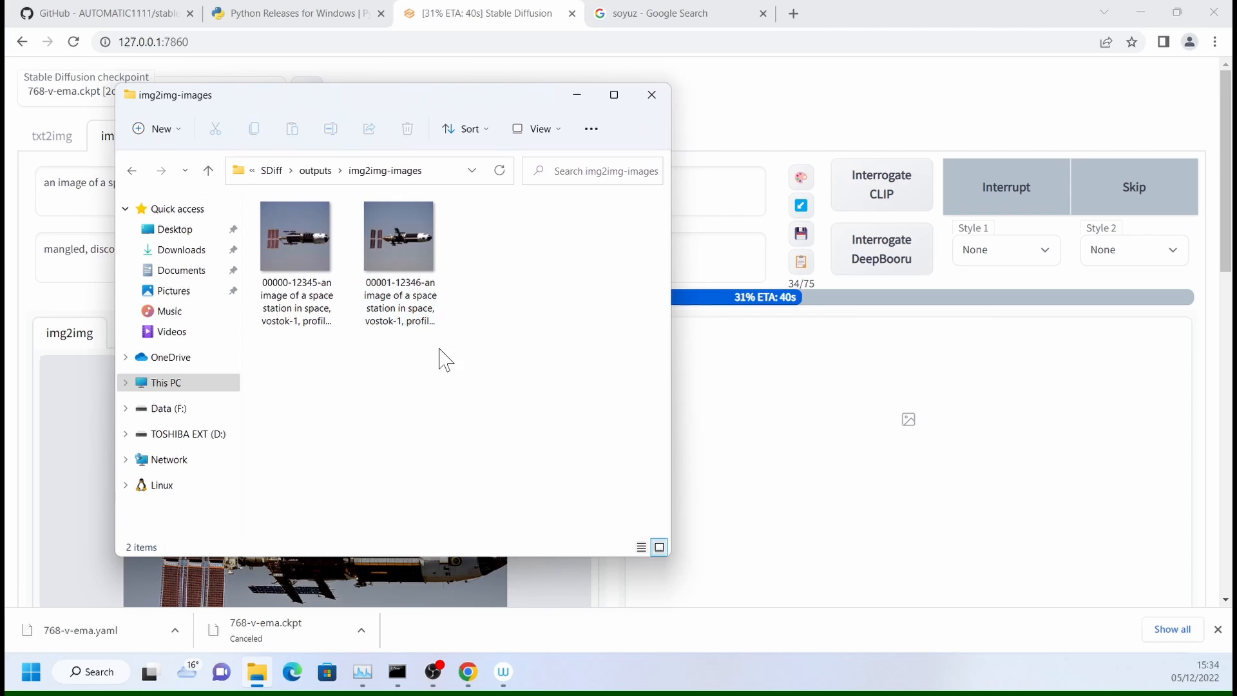
- Open the first img2img result in the image viewer and compare the generated variations back and forth
left_click(308, 250)
double_click(308, 246)
key("Right")
key("Right")
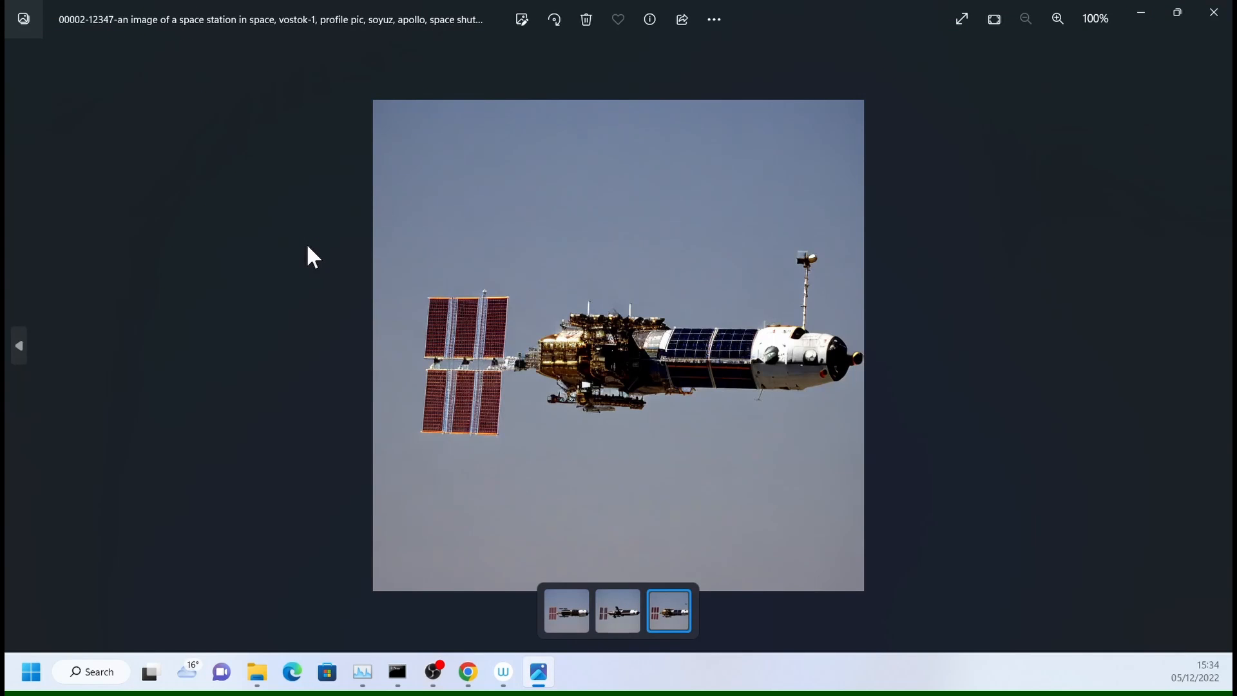
key("Left")
key("Left")
key("Right")
key("Right")
key("Left")
key("Left")
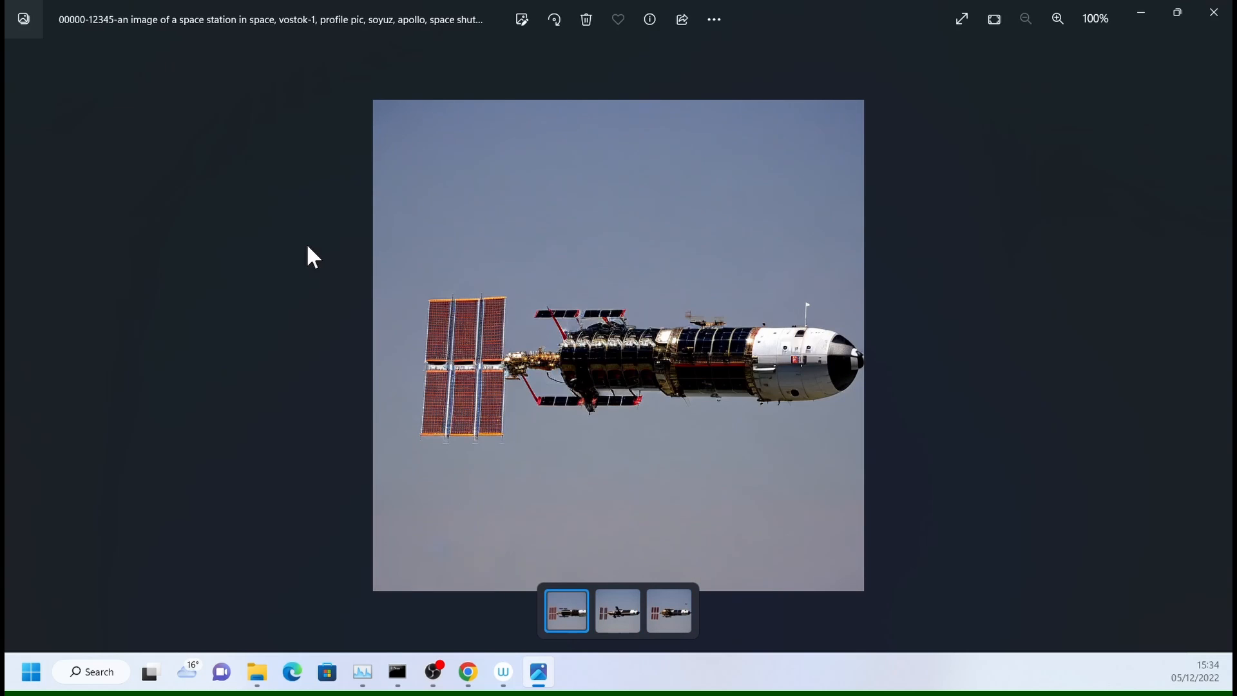
key("Right")
key("Right")
key("Left")
key("Left")
key("Right")
key("Right")
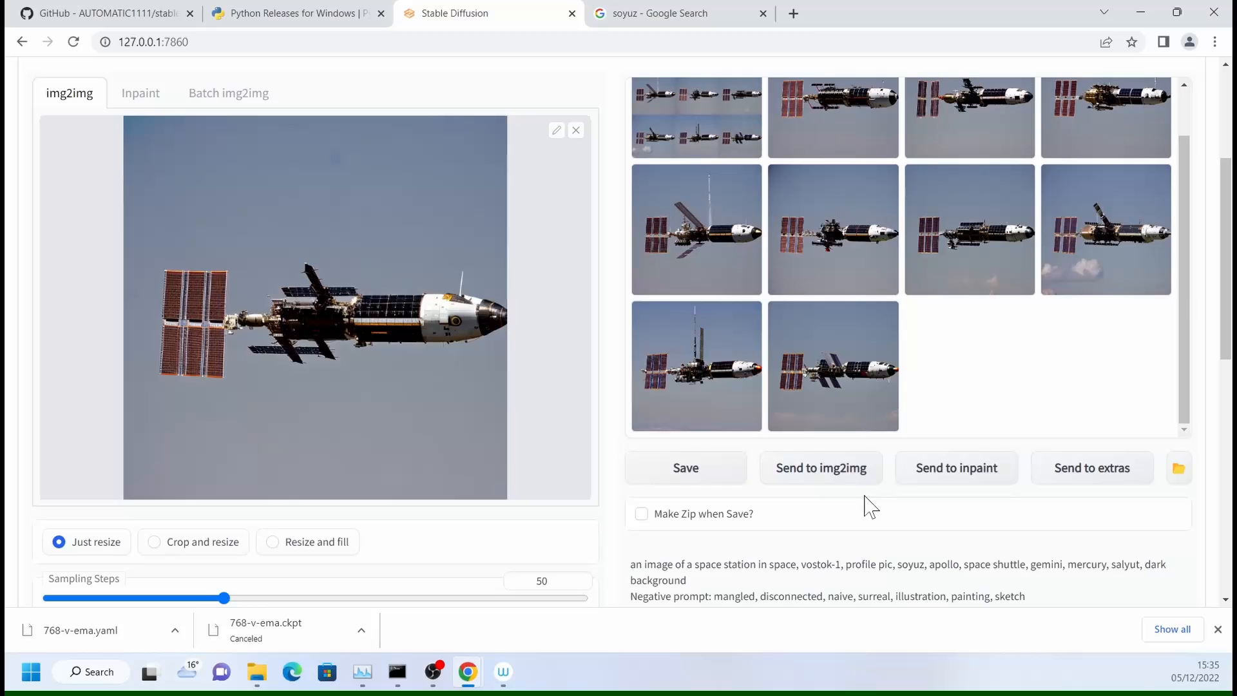
- Return to the web UI and replace the img2img source image with spaceship_50a from the img2img_init folder
scroll(870, 503, "up", 1)
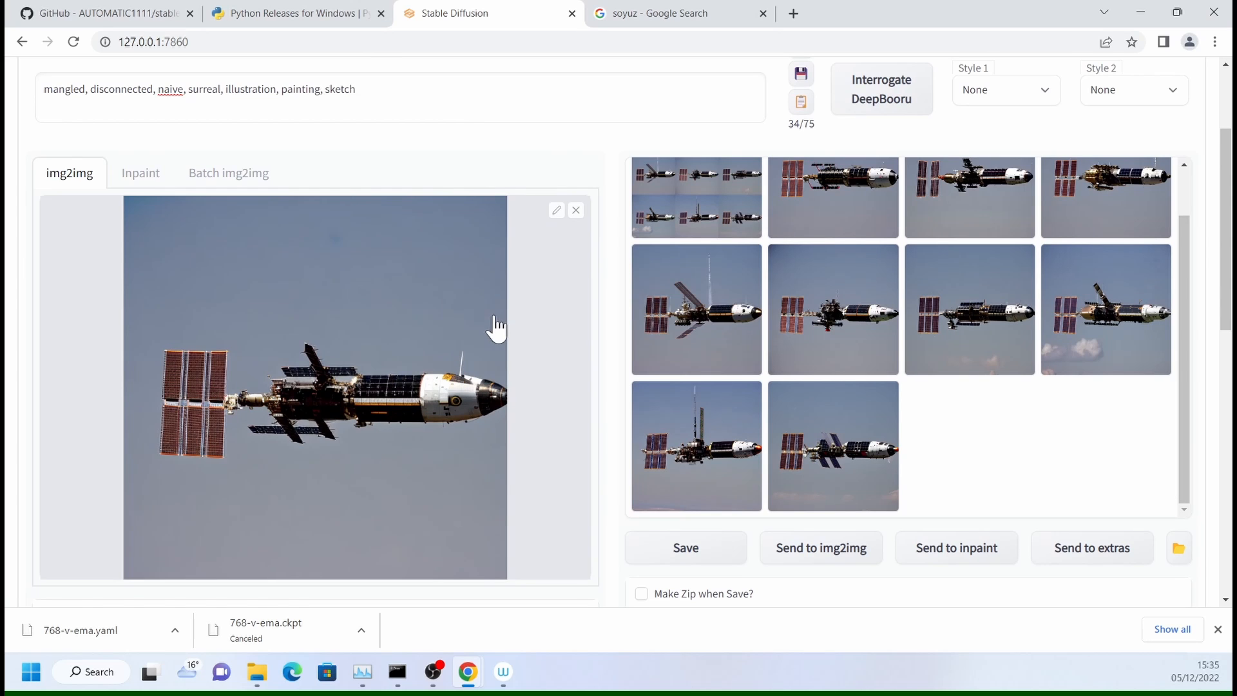
left_click(576, 210)
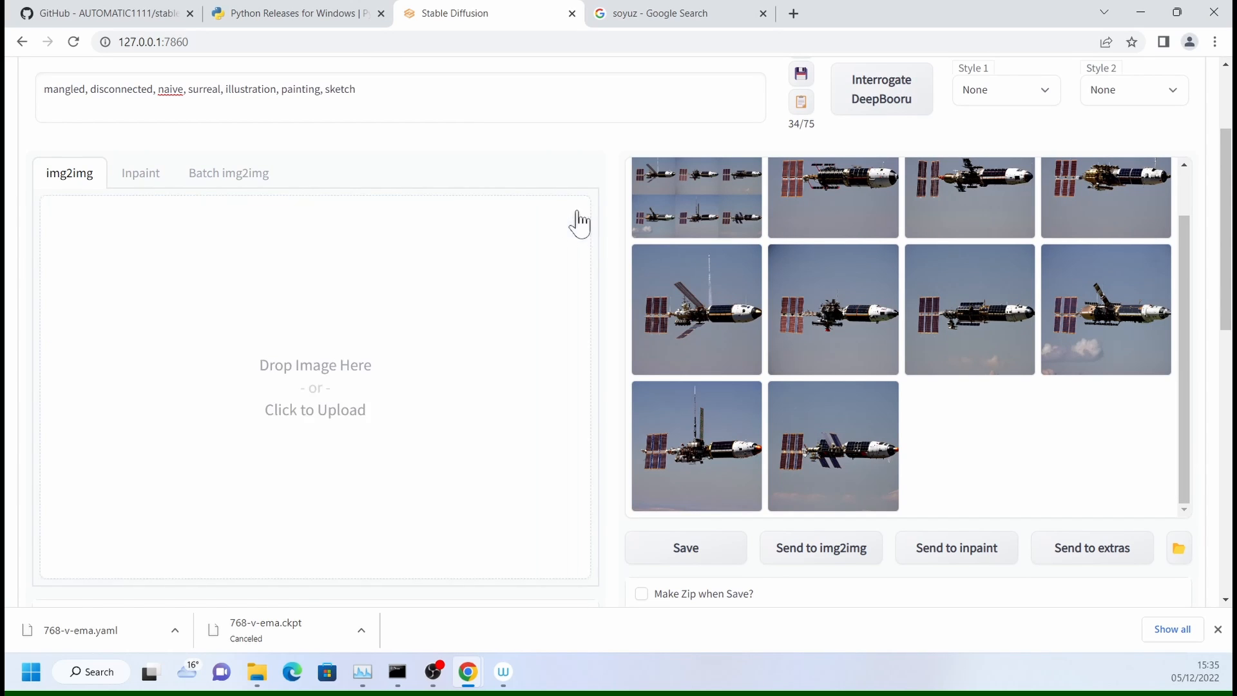
left_click(257, 672)
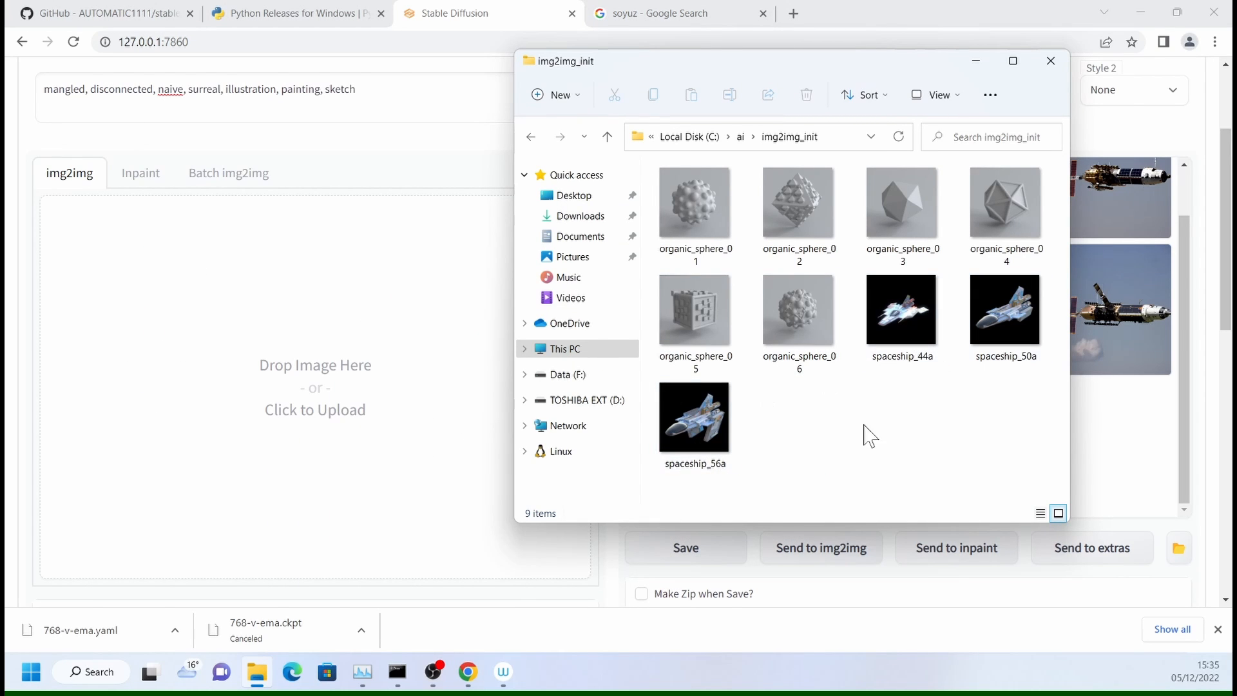
left_click_drag(1024, 300, 263, 365)
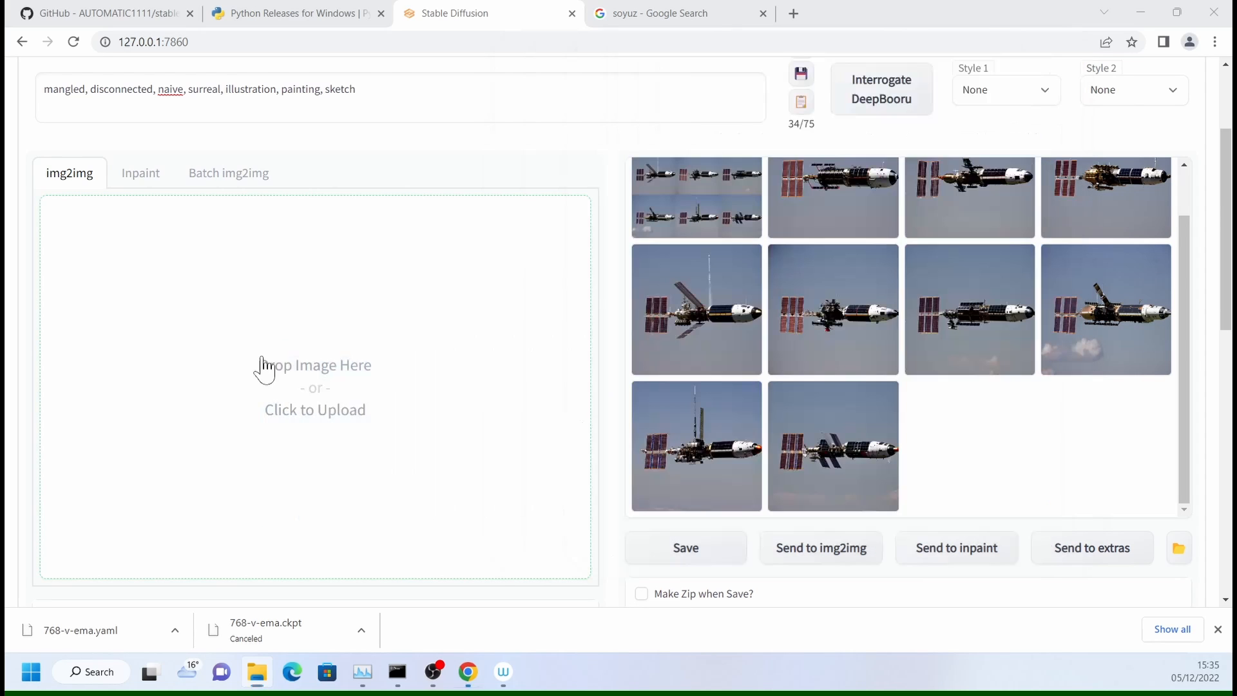
- Generate a new img2img batch from the spaceship source image with the same prompts and settings
scroll(468, 427, "up", 3)
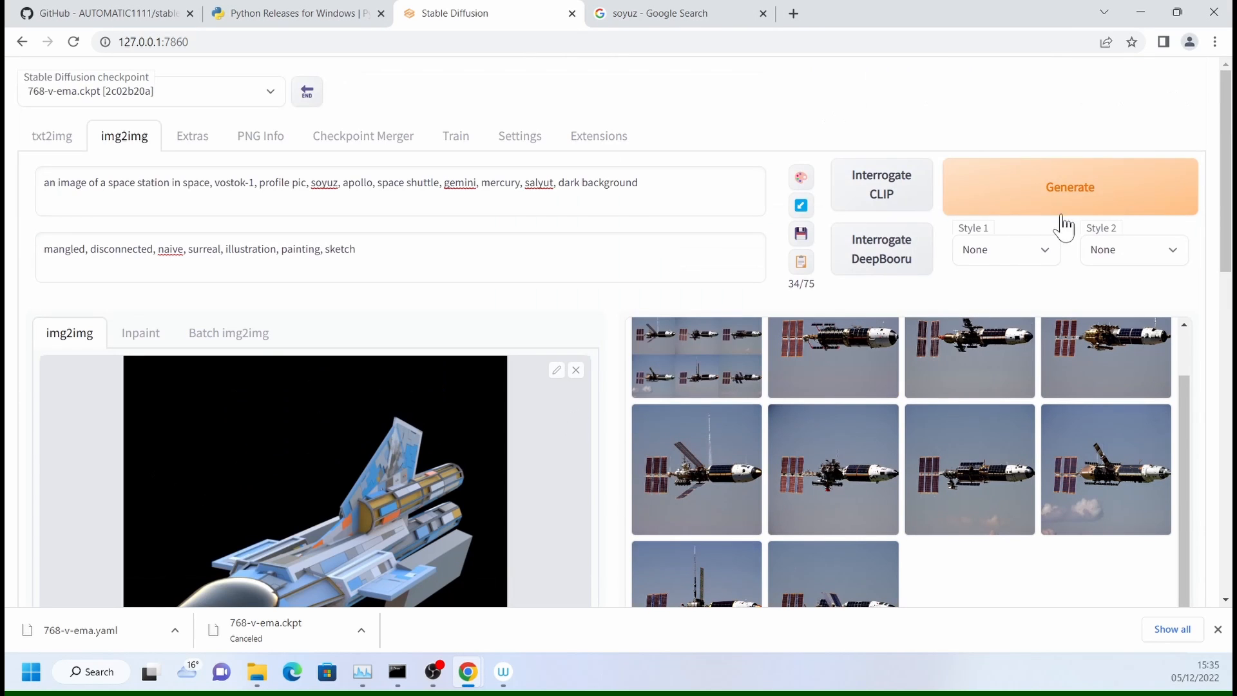
left_click(1066, 193)
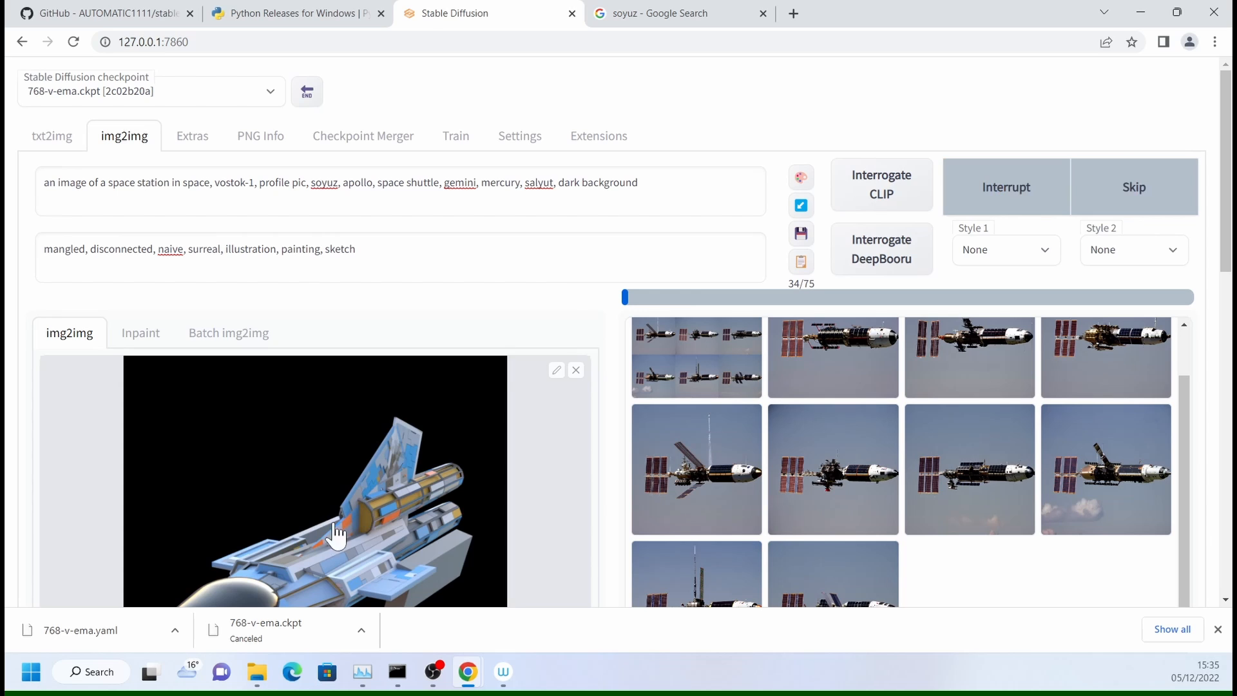
scroll(337, 516, "down", 2)
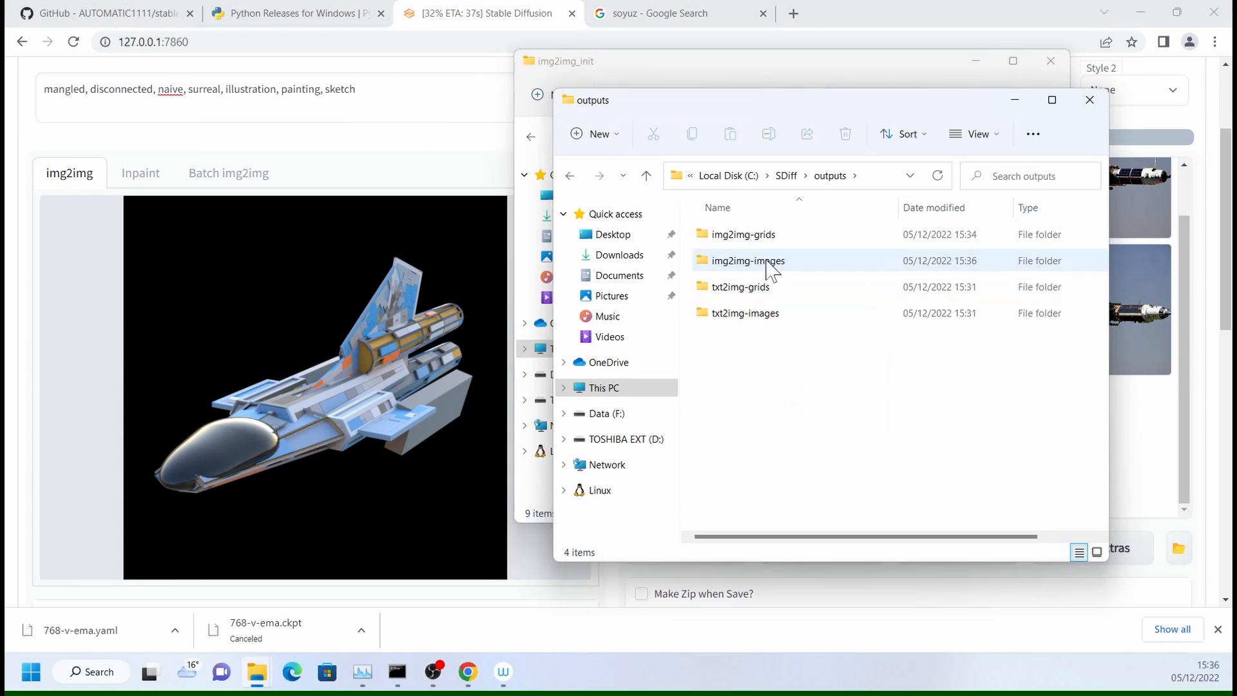
- Open the img2img-images output folder and view the first result generated from the spaceship image
double_click(747, 260)
double_click(841, 511)
mouse_move(926, 277)
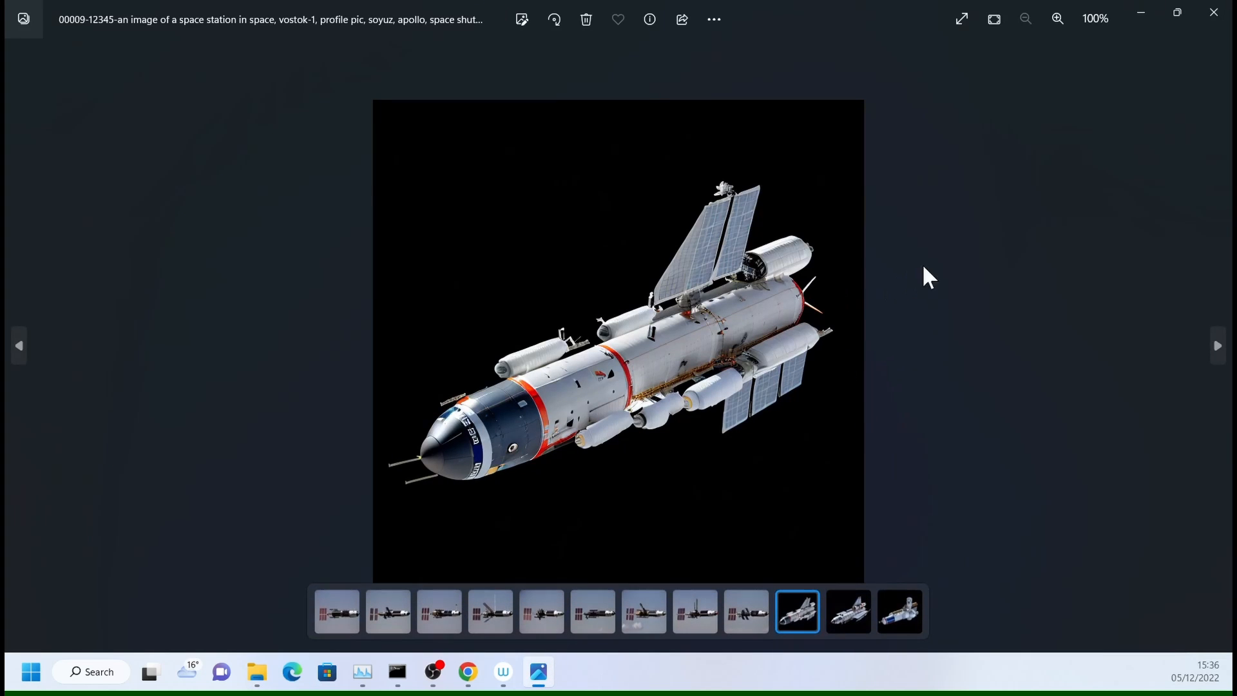
- Compare the generated spaceship variations back and forth in the image viewer, then close the viewer
key("Right")
key("Right")
key("Right")
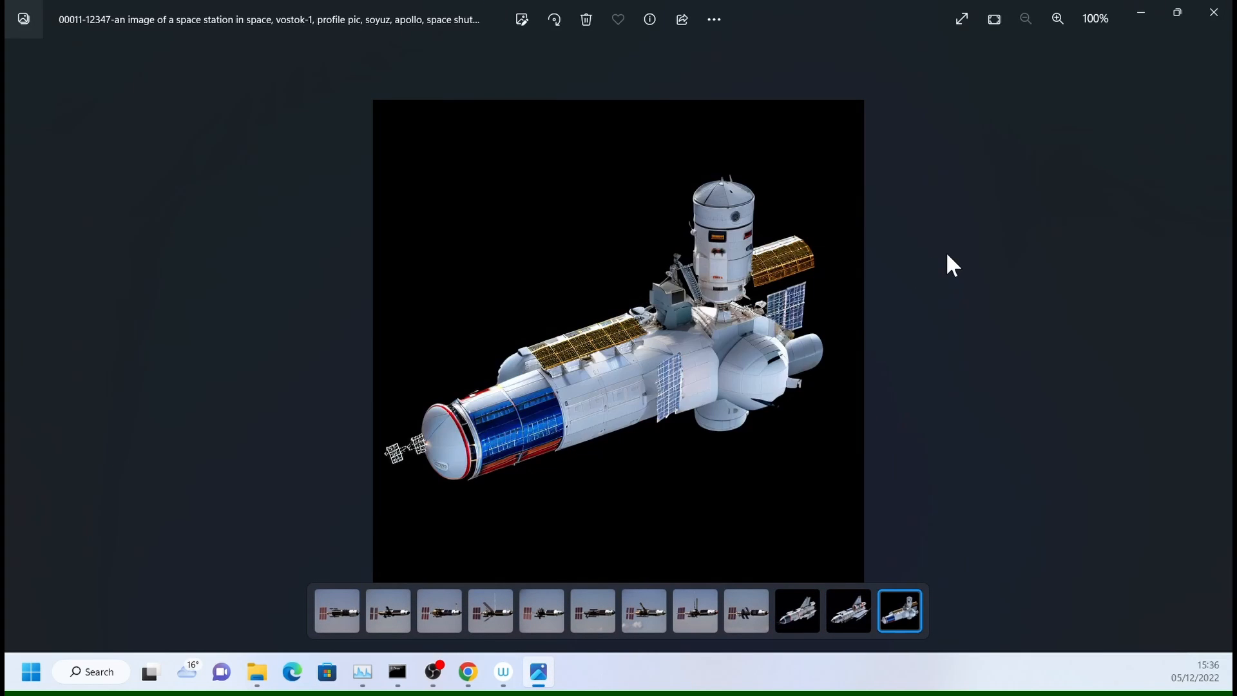
key("Right")
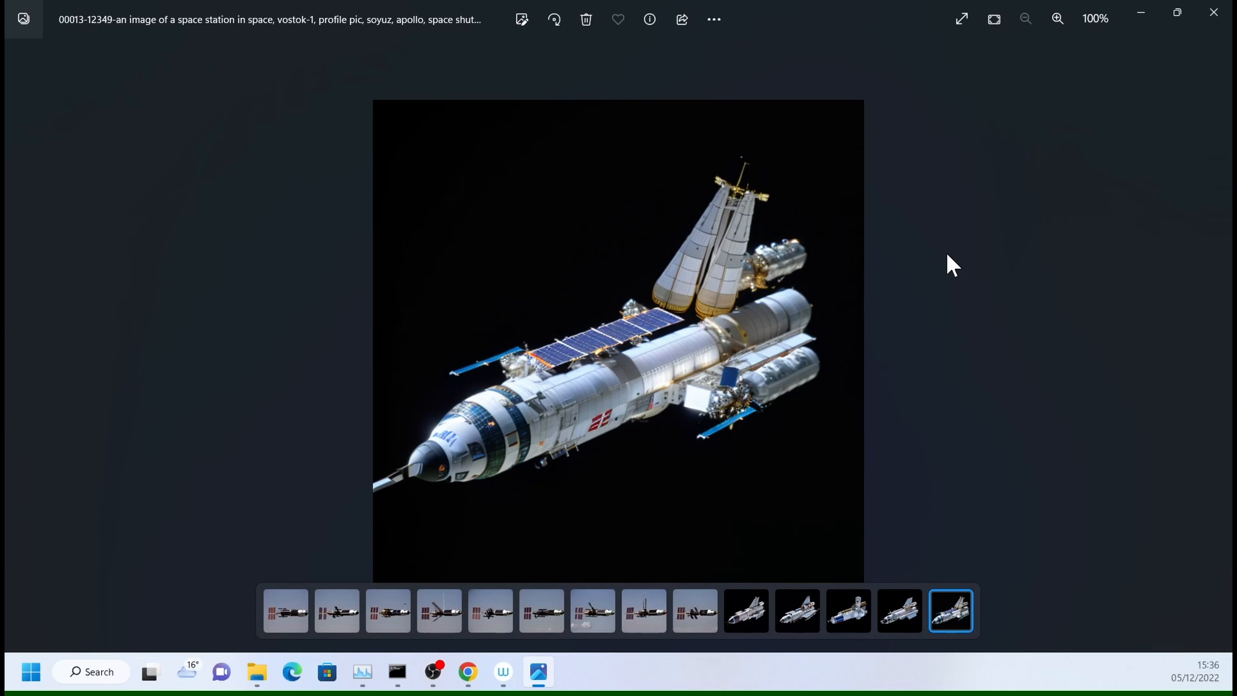
key("Left")
key("Left")
key("Left")
key("Left")
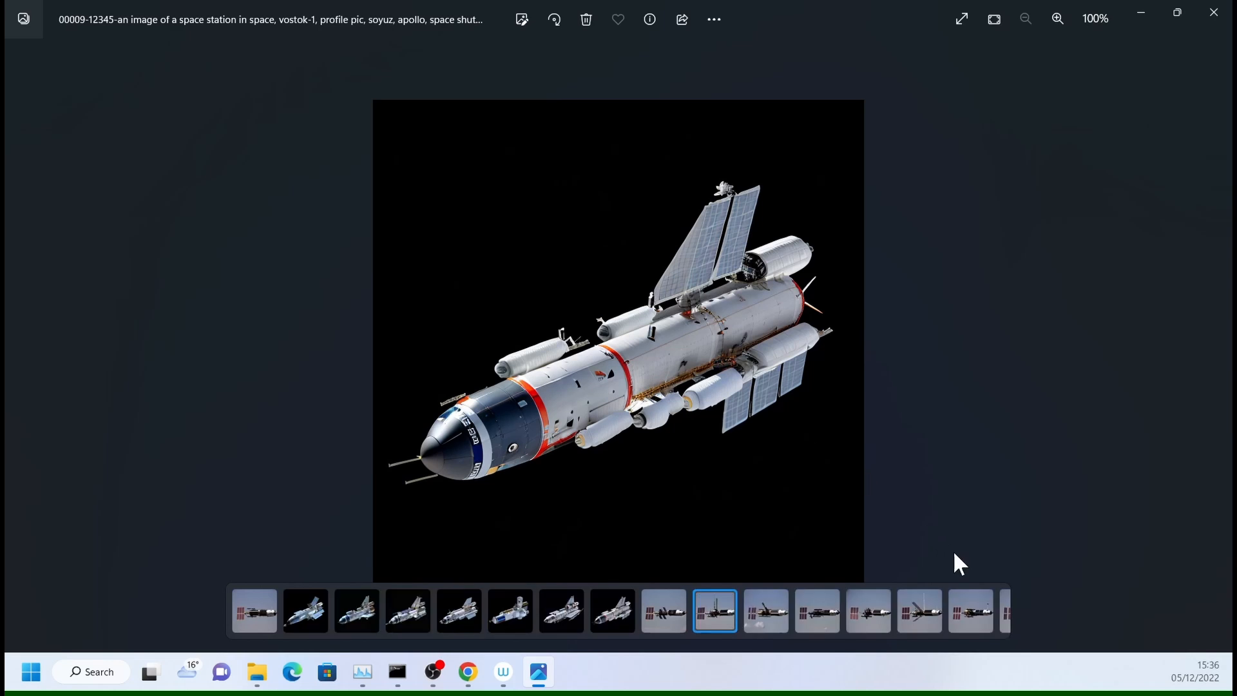
left_click(1214, 12)
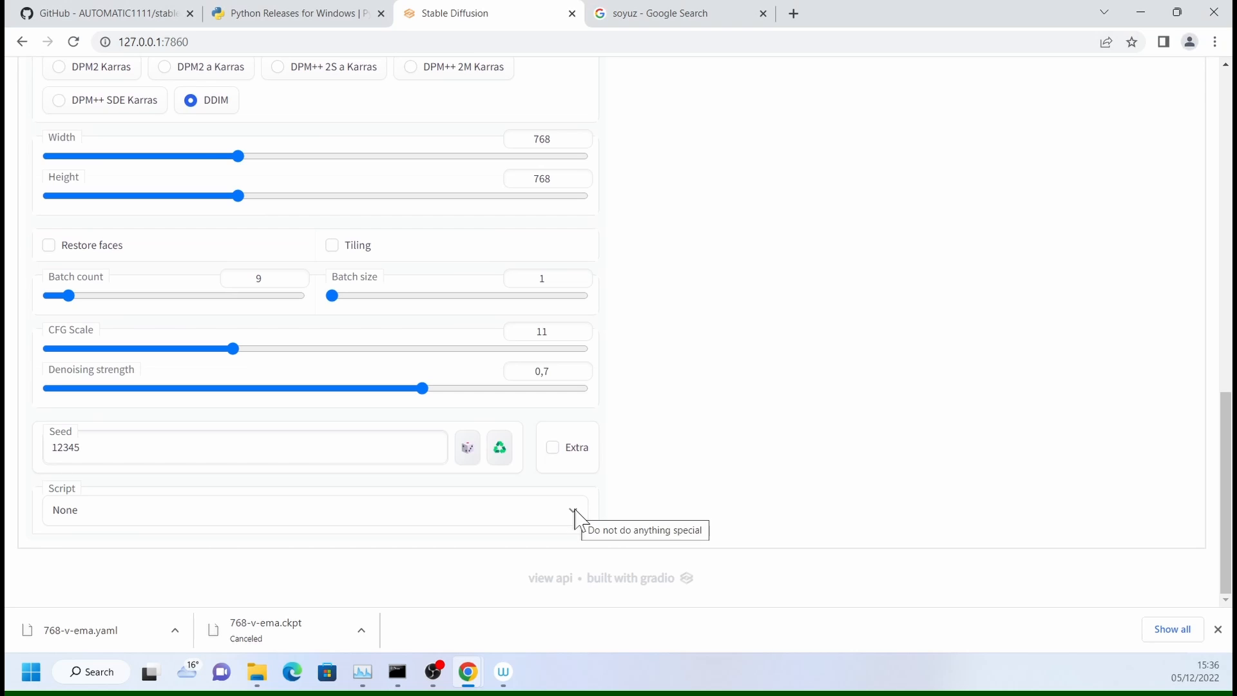
- Dismiss the browser's downloads bar, switch to File Explorer and open the scripts folder inside SDiff
left_click(1218, 629)
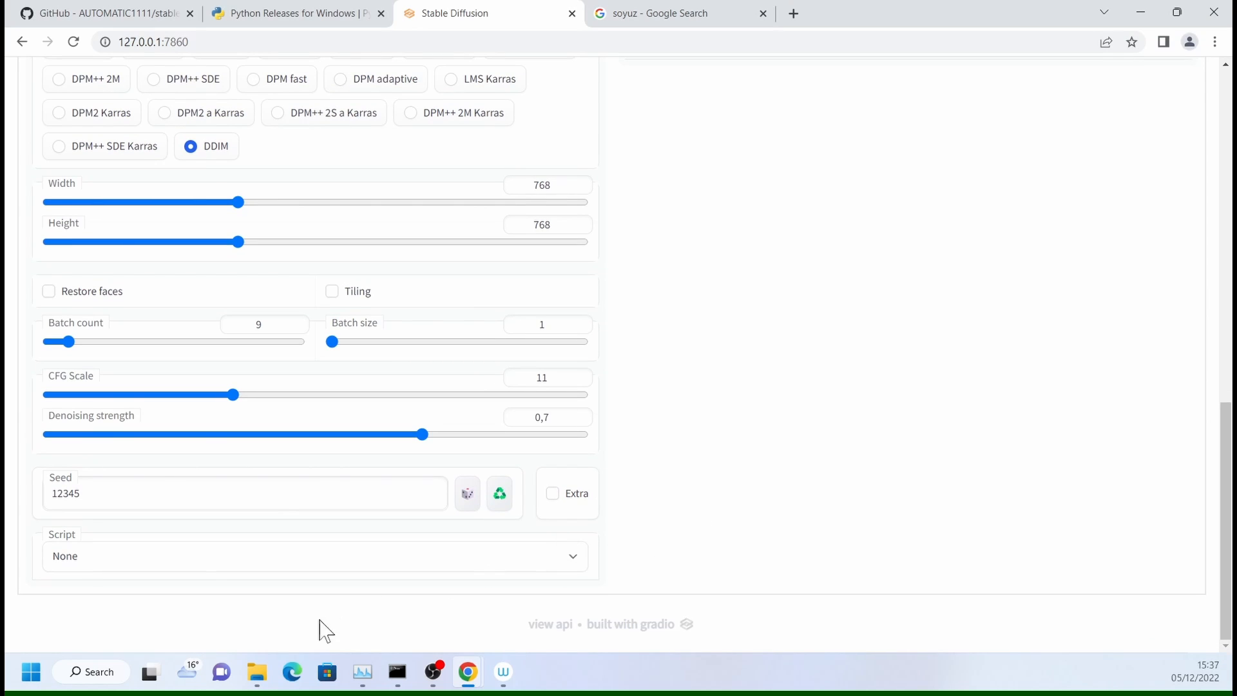
mouse_move(261, 677)
left_click(316, 577)
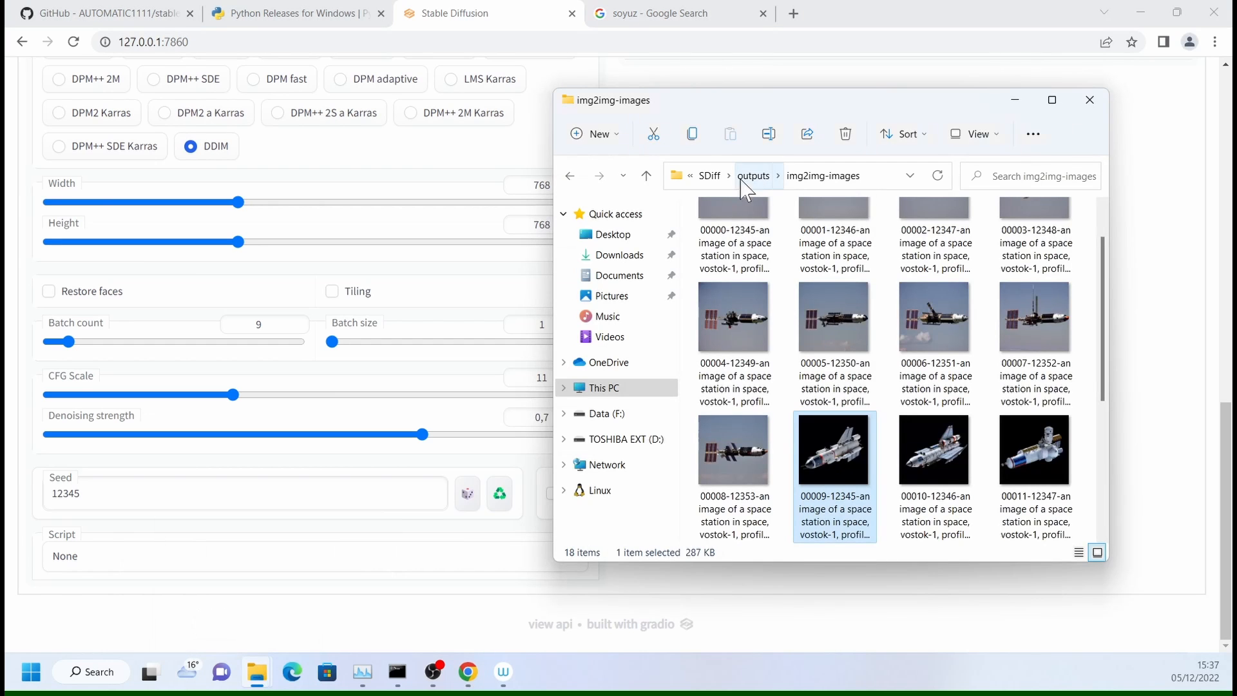
left_click(712, 174)
scroll(780, 374, "down", 2)
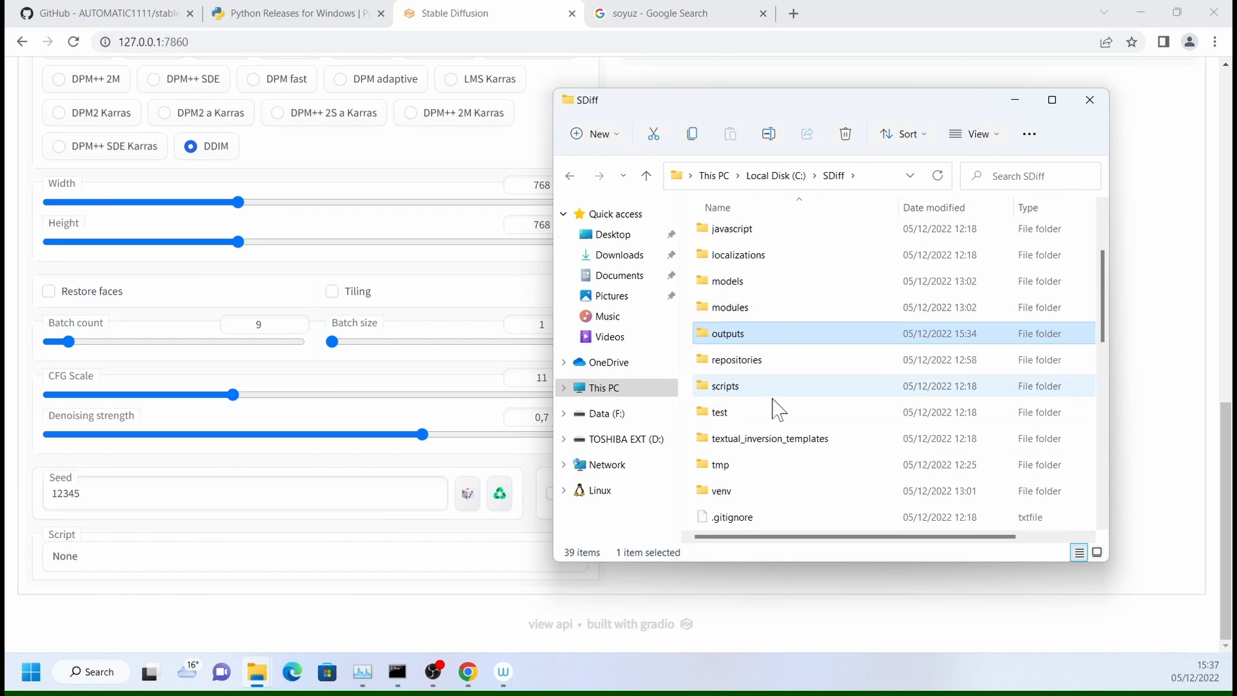
double_click(747, 390)
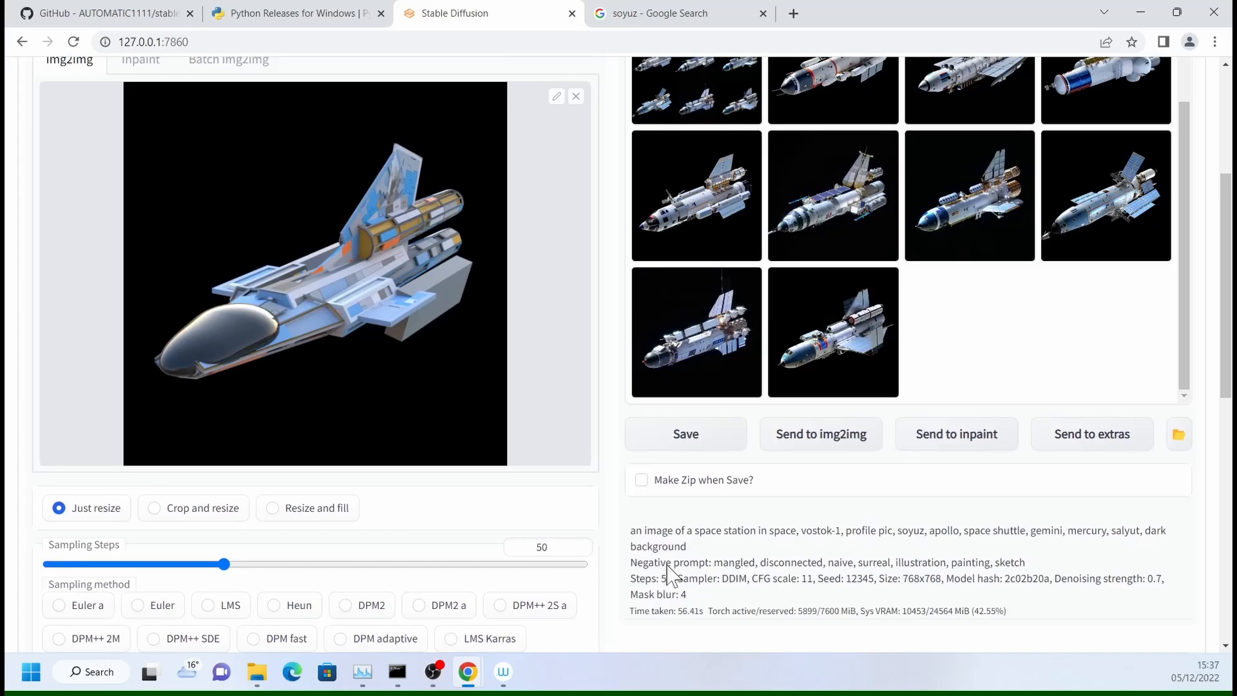
- Back in the web UI, choose the Loopback script for img2img and set its loops to 2
scroll(663, 574, "up", 4)
left_click(862, 401)
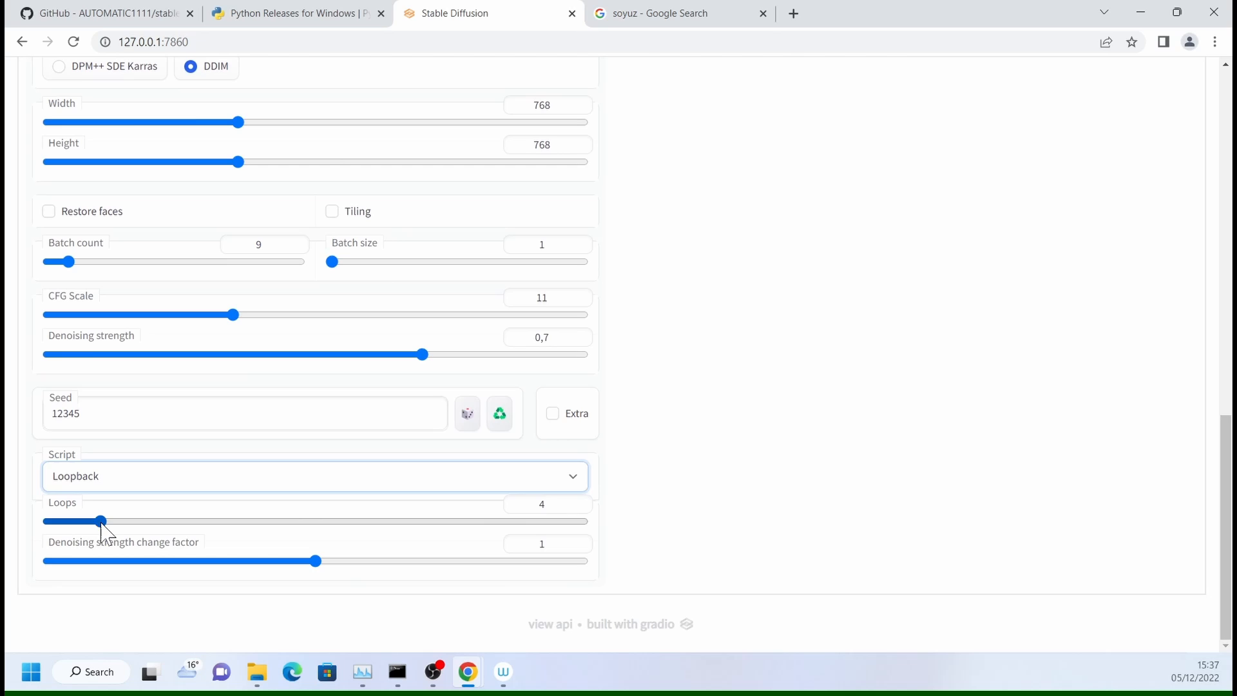
left_click_drag(101, 522, 70, 520)
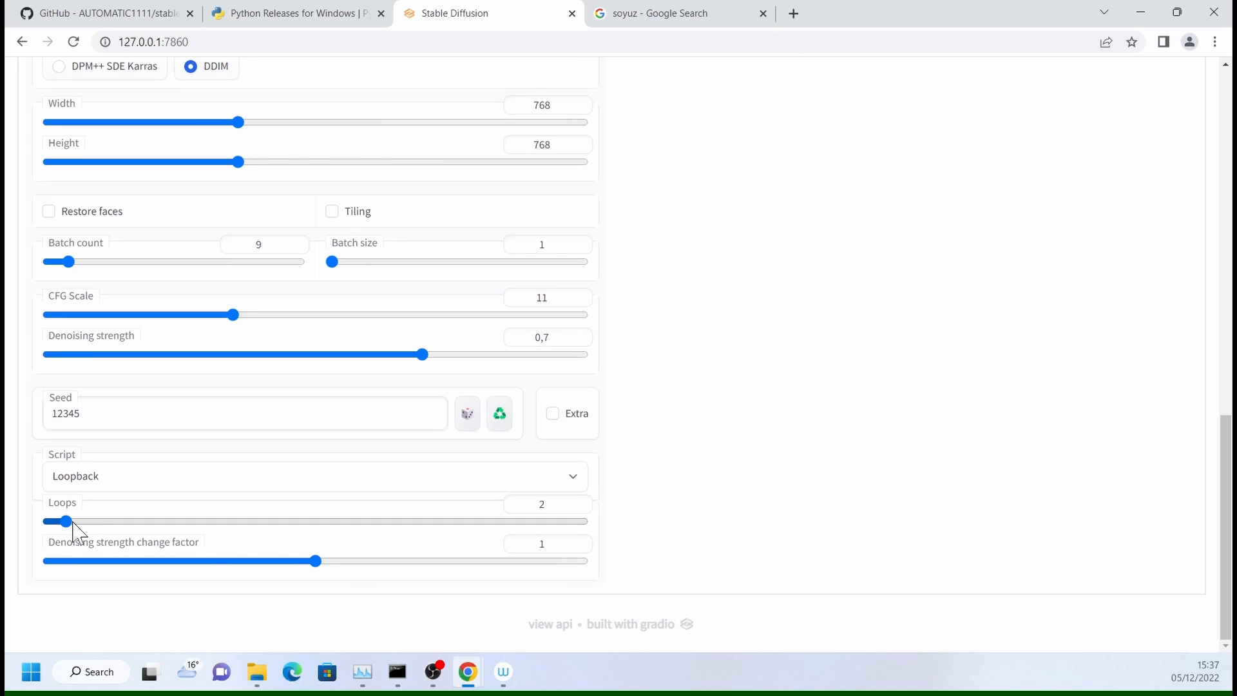
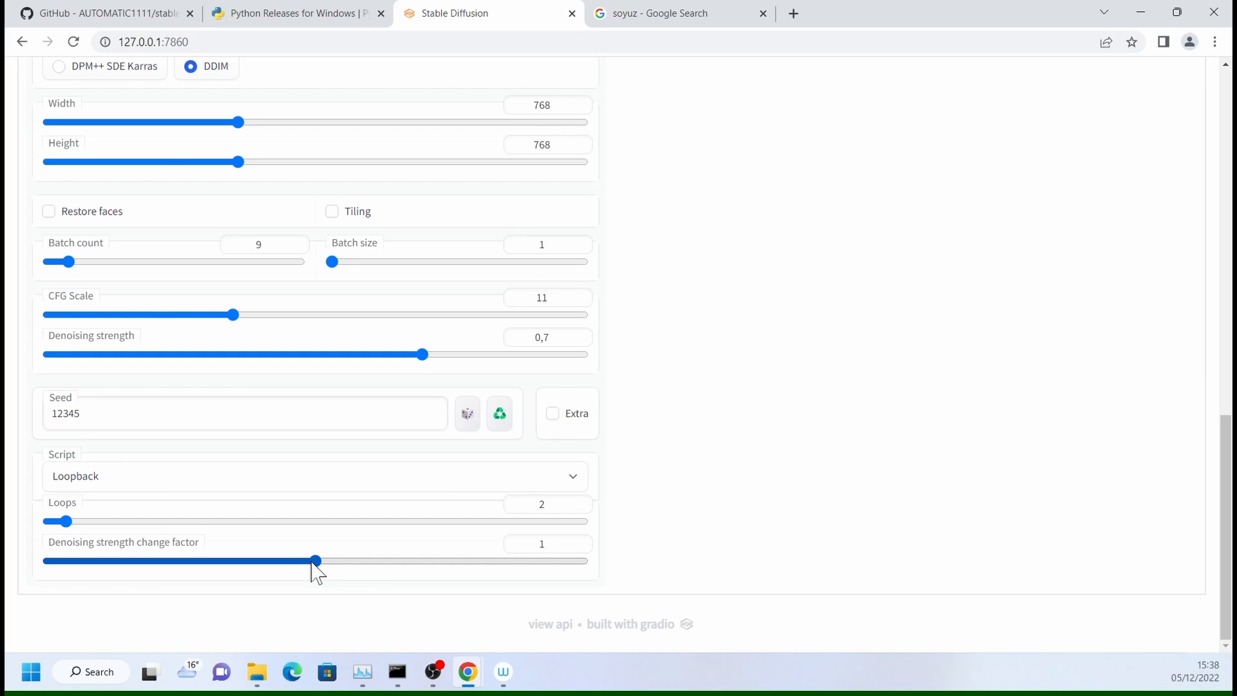
- Set the Loopback denoising strength change factor to 0.9 and the loops to 3, and generate the images
left_click_drag(316, 561, 49, 561)
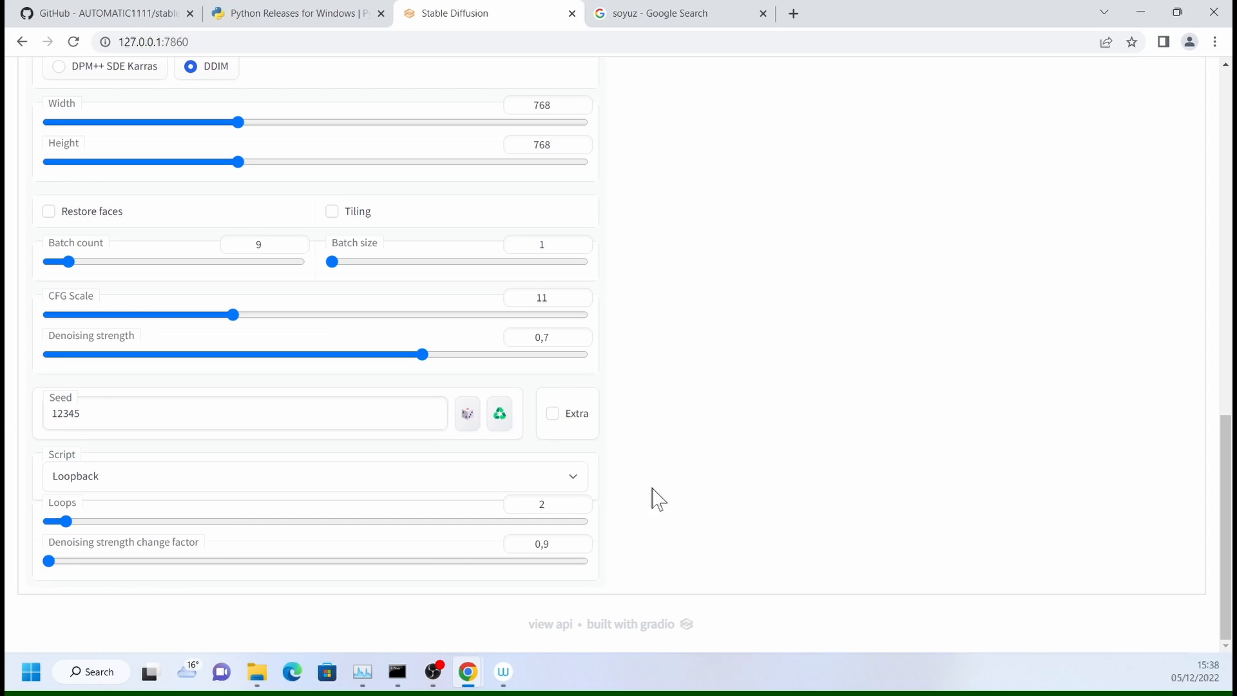
left_click(77, 522)
scroll(406, 516, "up", 20)
scroll(561, 496, "down", 17)
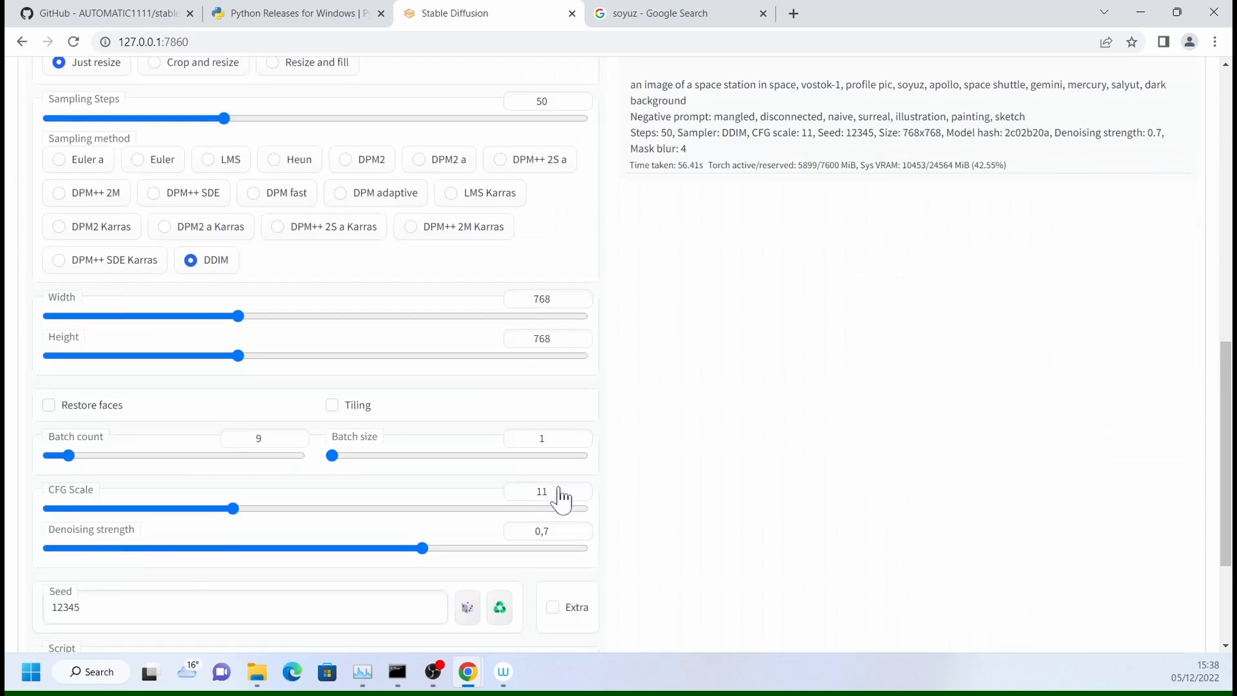
scroll(509, 492, "down", 3)
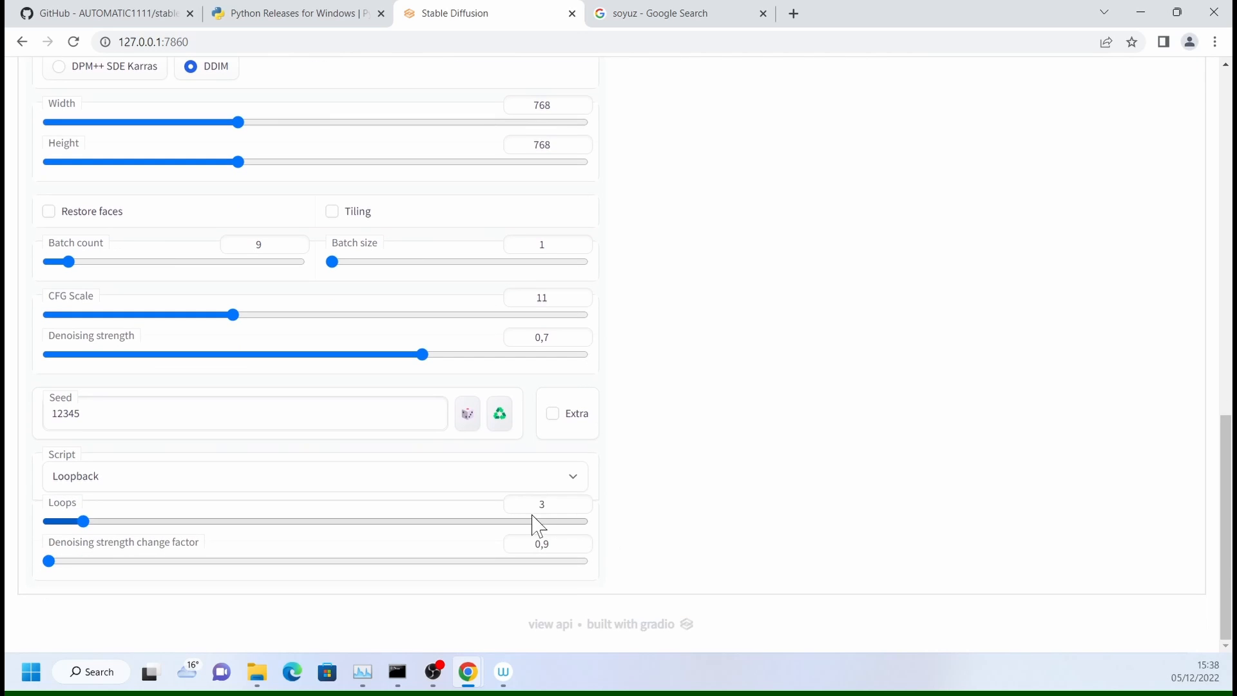
scroll(861, 427, "up", 15)
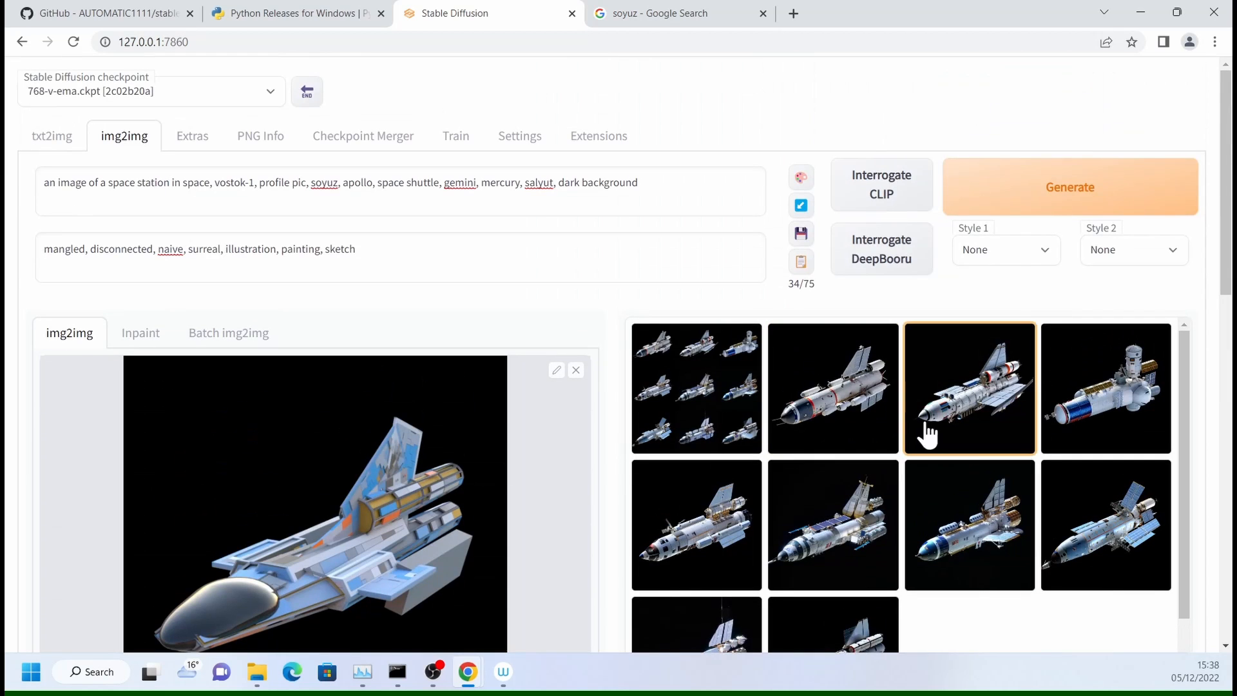
left_click(1042, 194)
left_click(257, 671)
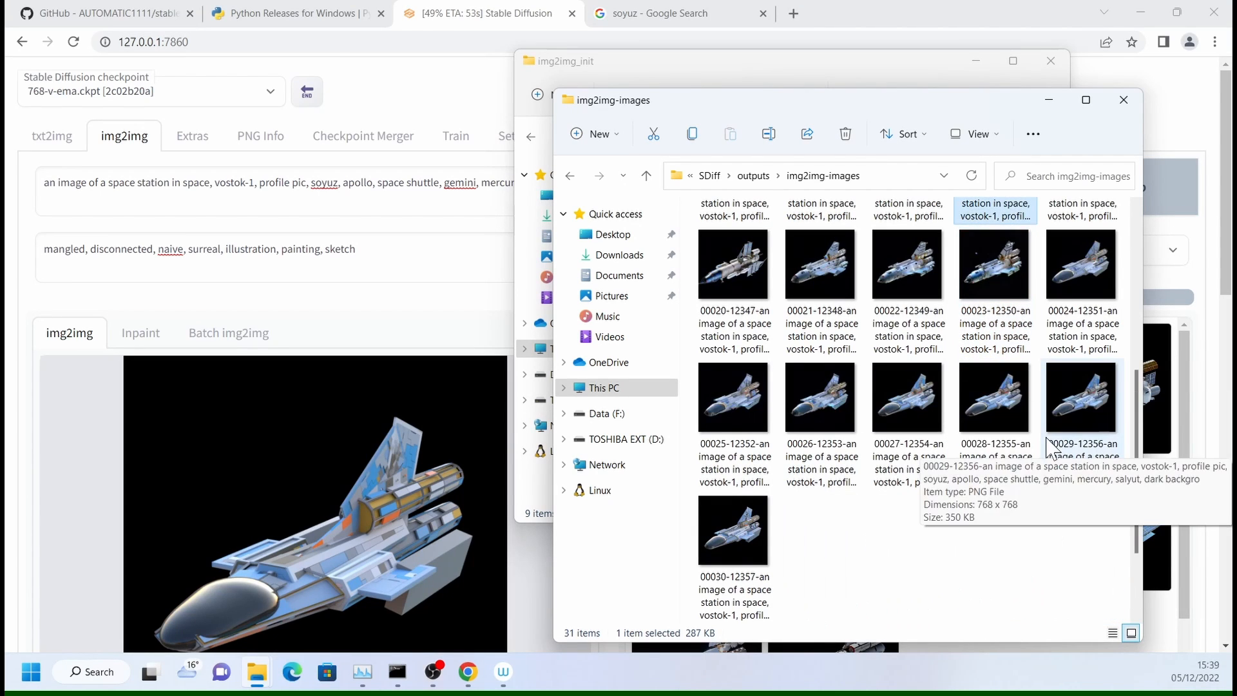
scroll(1044, 503, "up", 3)
scroll(1034, 496, "down", 3)
double_click(1012, 412)
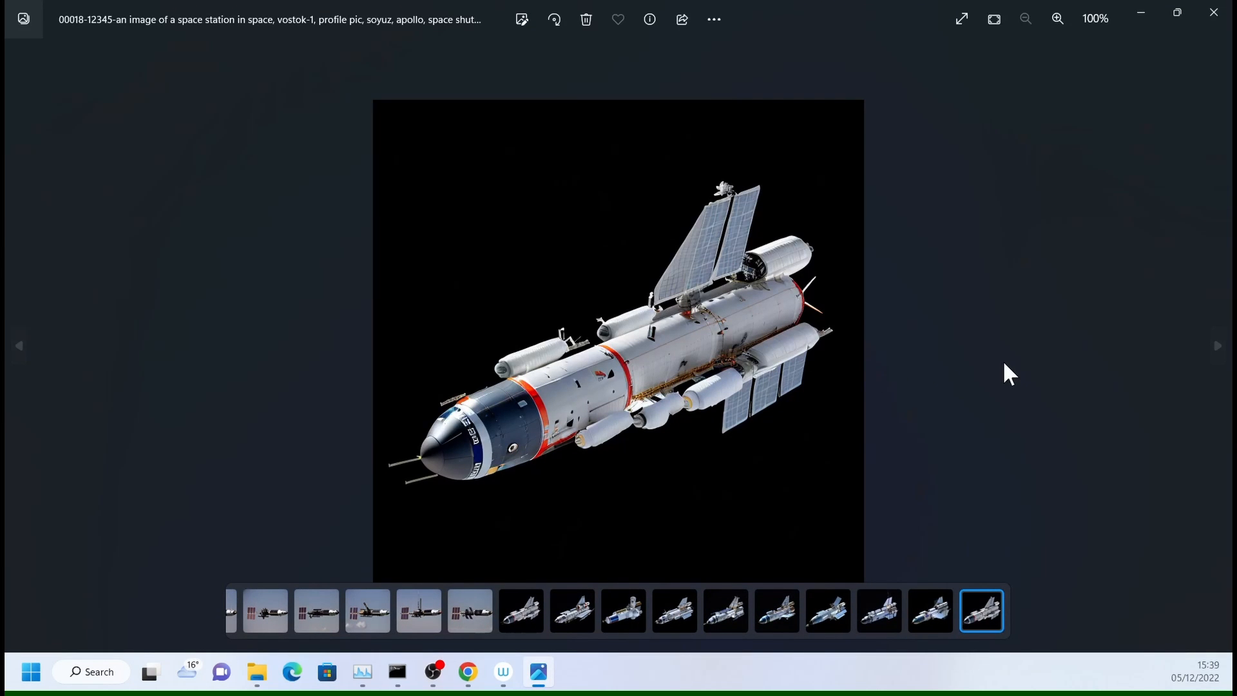
key("Right")
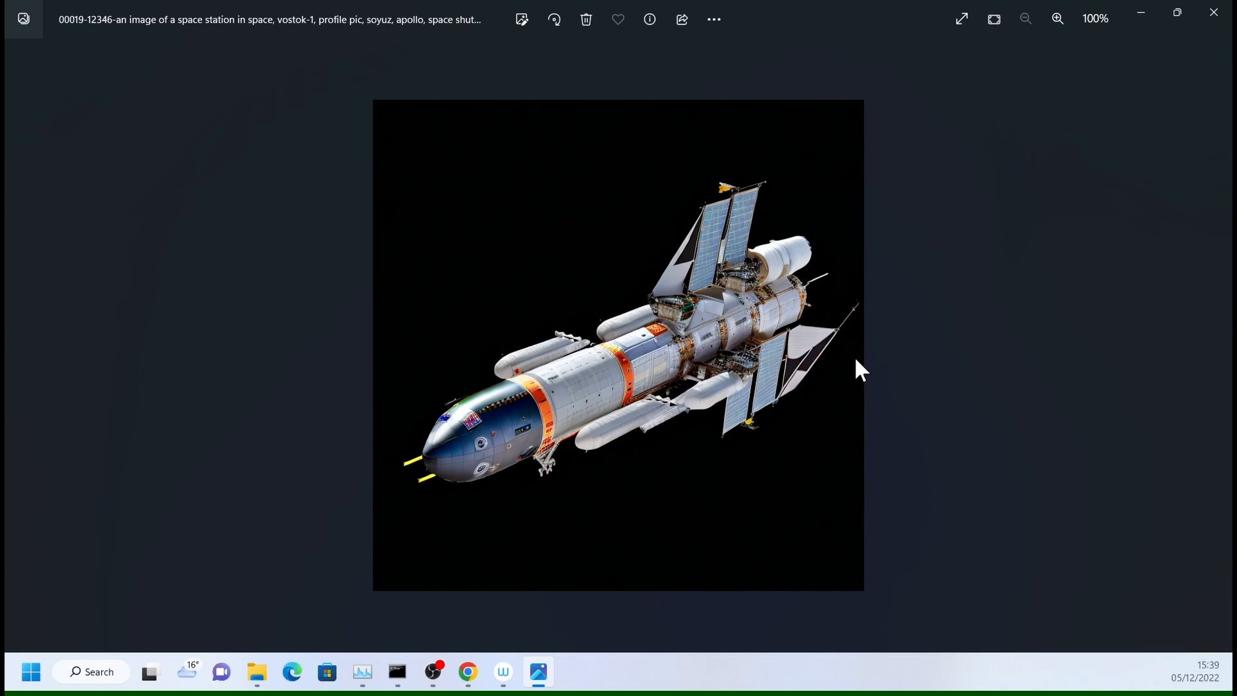
key("Right")
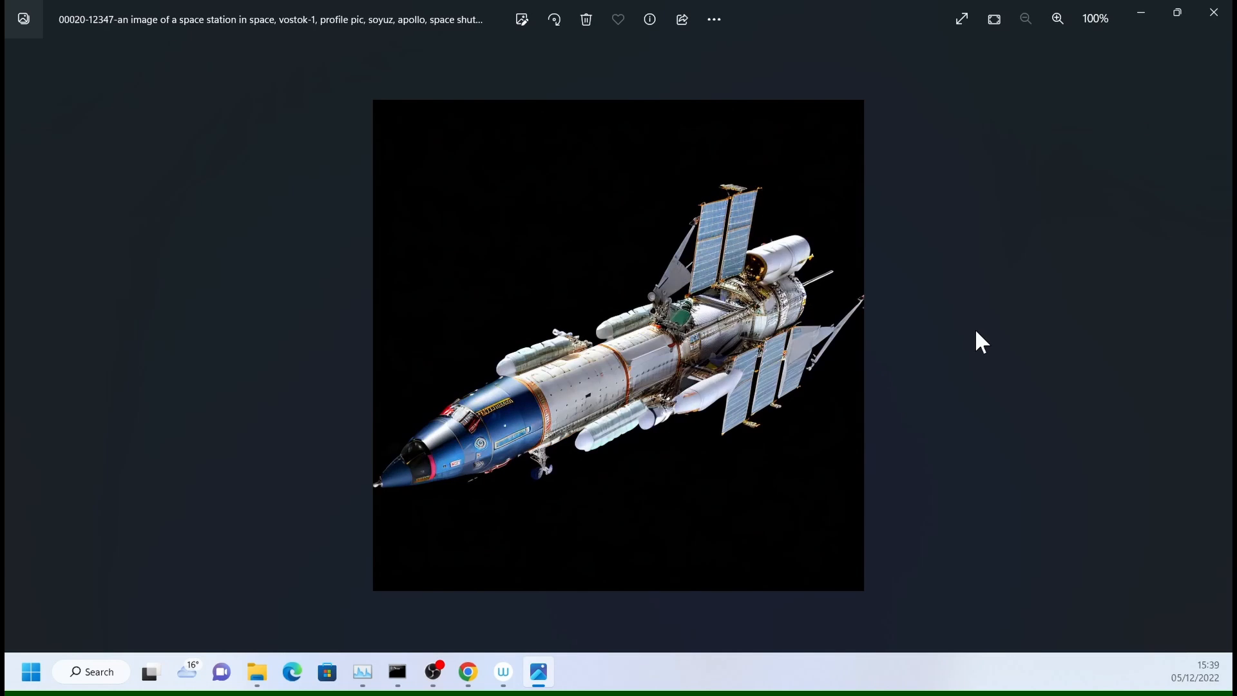
key("Right")
key("Right")
key("Right")
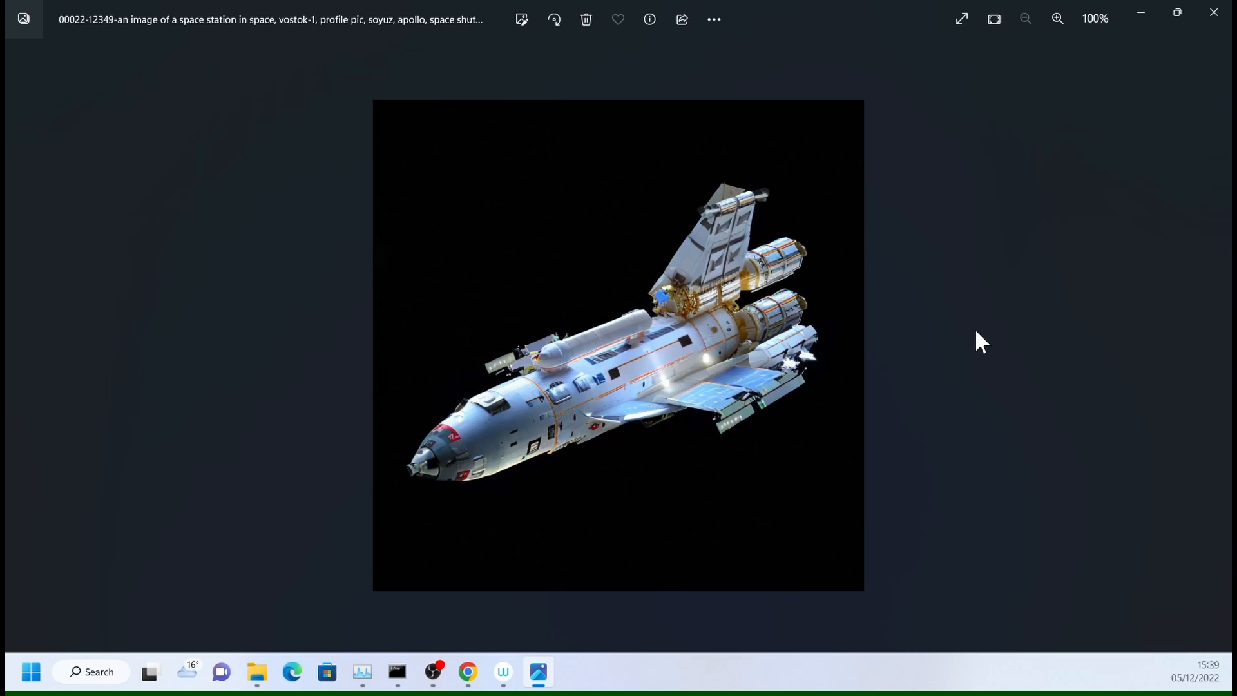
key("Right")
key("Right")
key("Right")
key("Right")
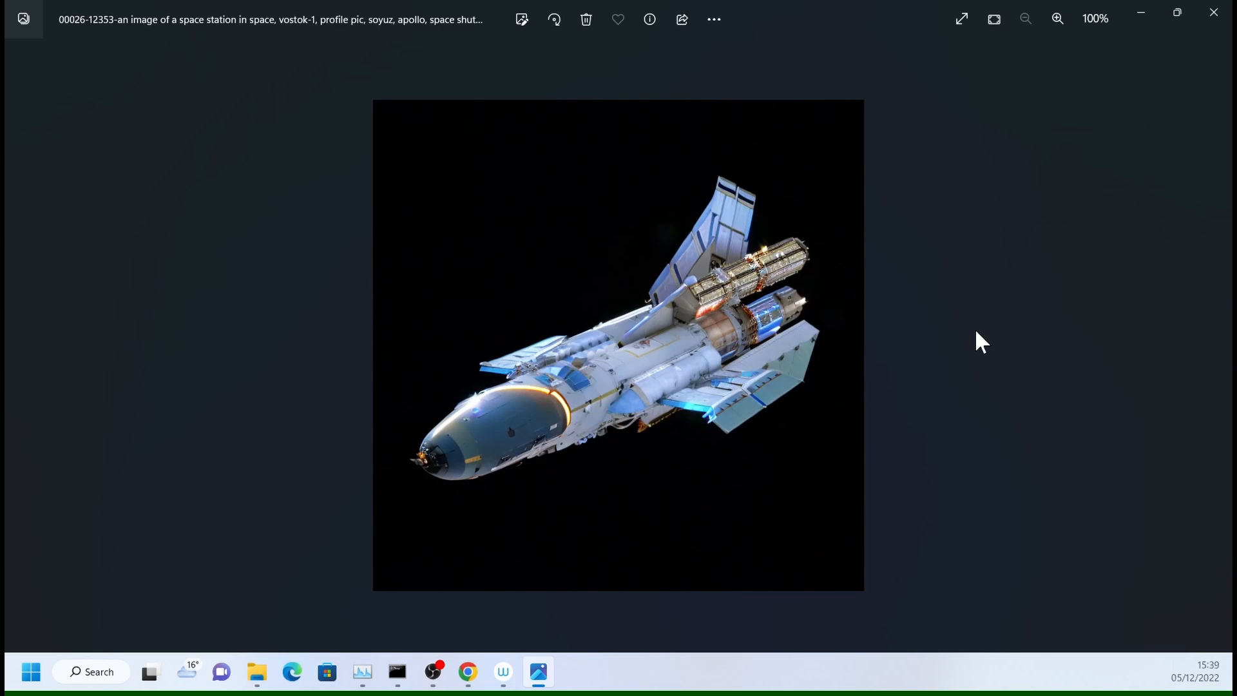
key("Right")
key("Right")
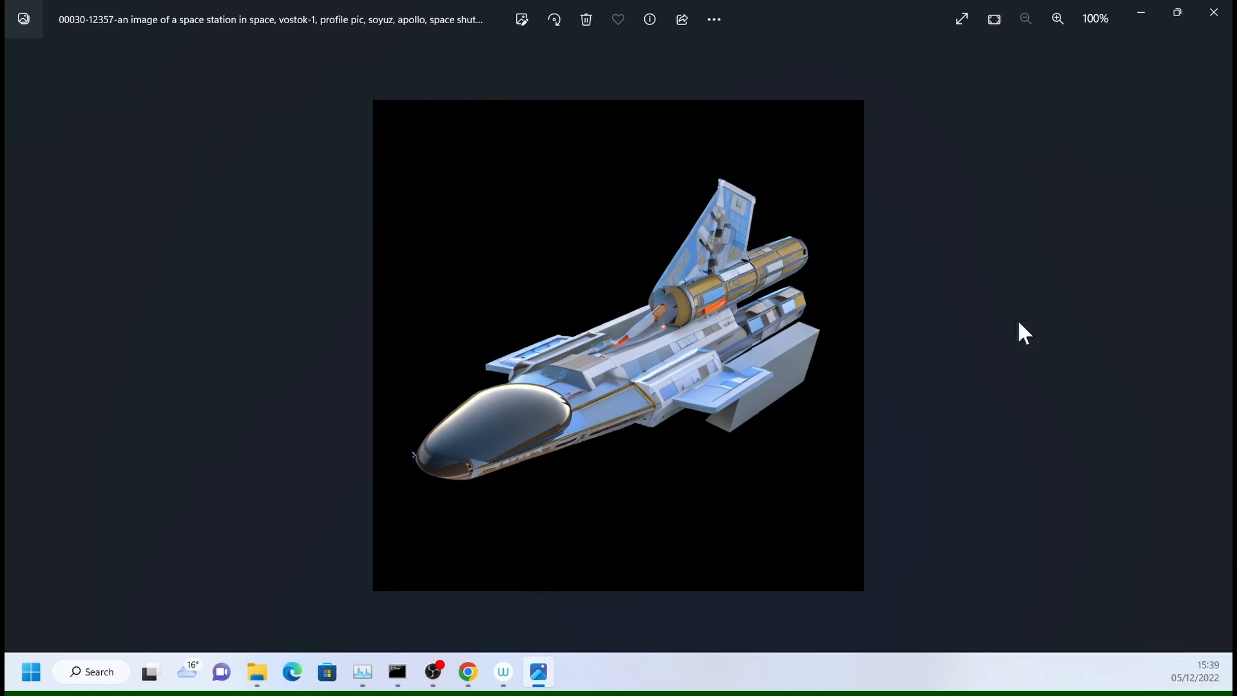
left_click_drag(896, 29, 872, 97)
key("alt+F4")
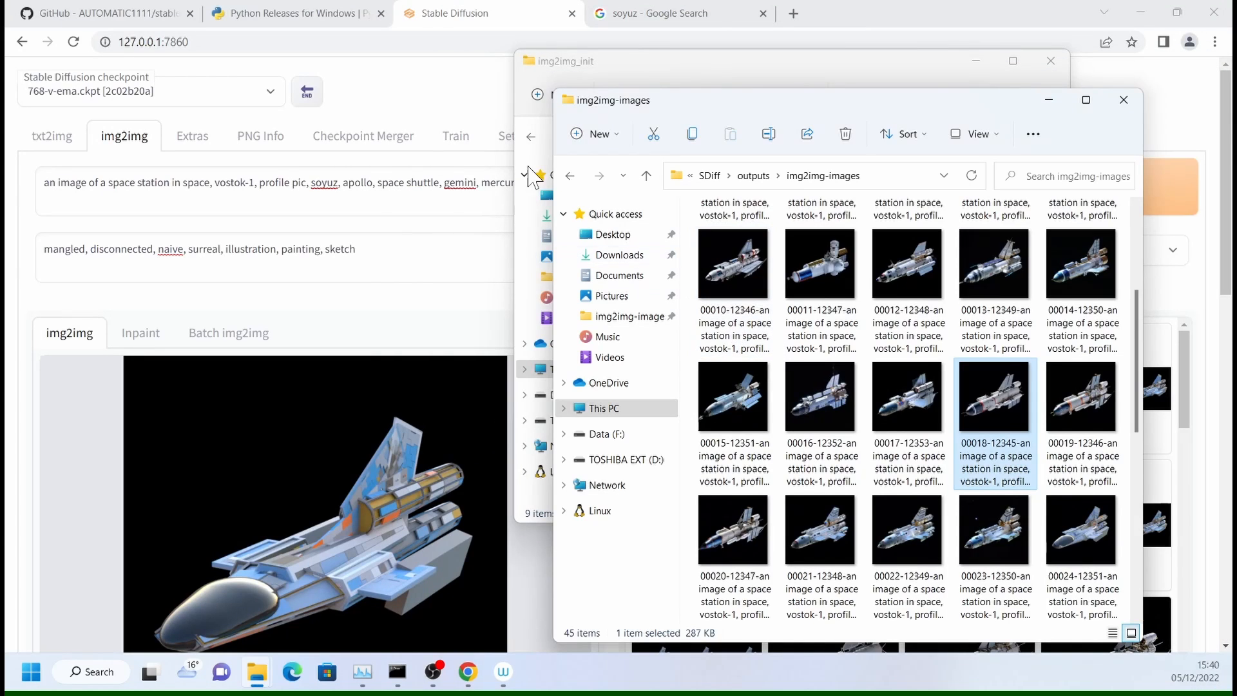
left_click(434, 25)
scroll(516, 399, "down", 15)
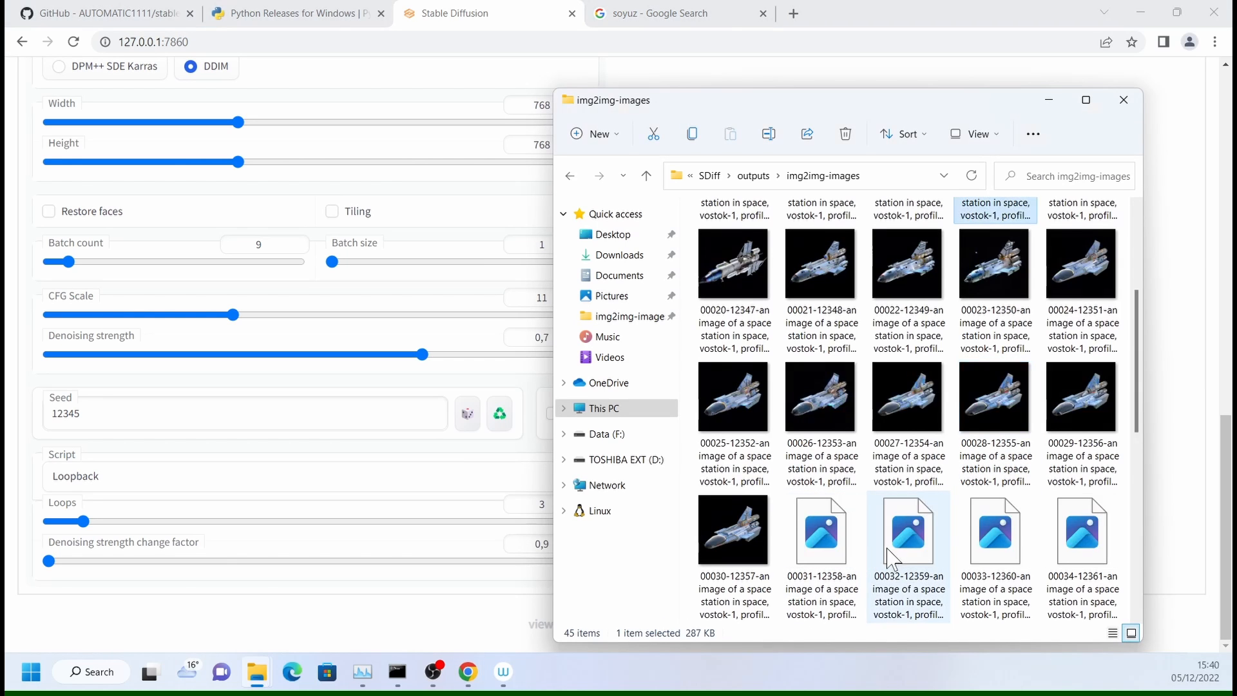
scroll(896, 561, "down", 2)
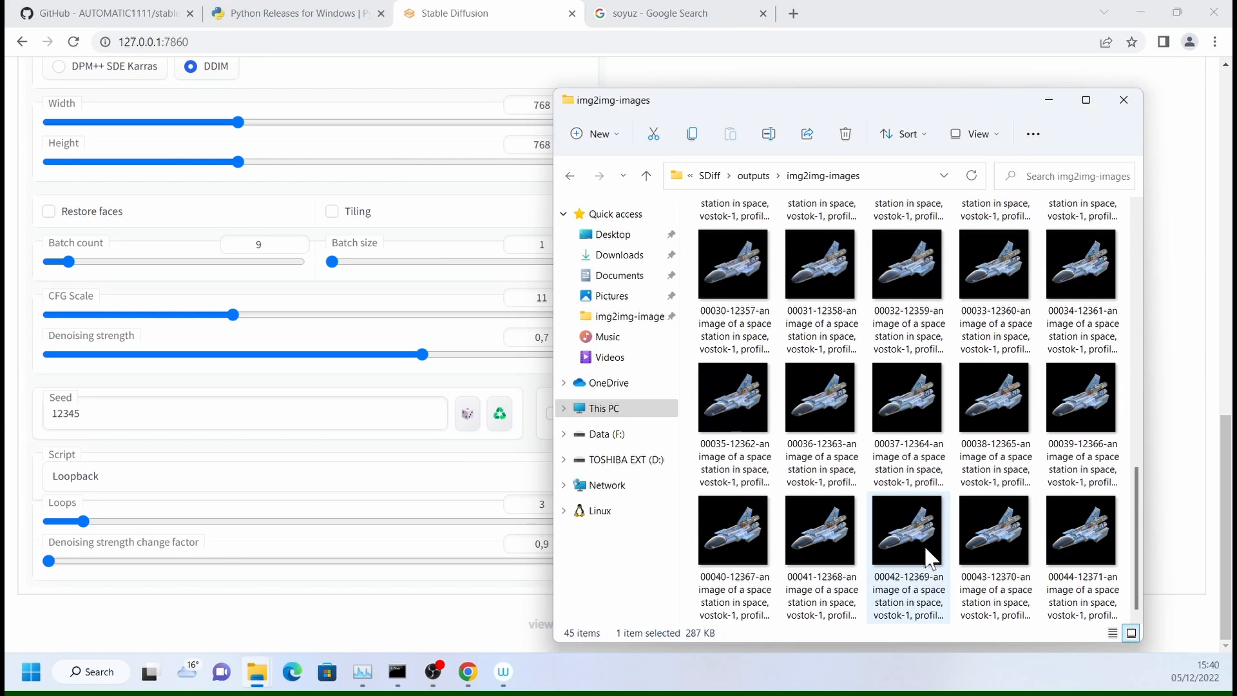
left_click(1087, 527)
double_click(1087, 526)
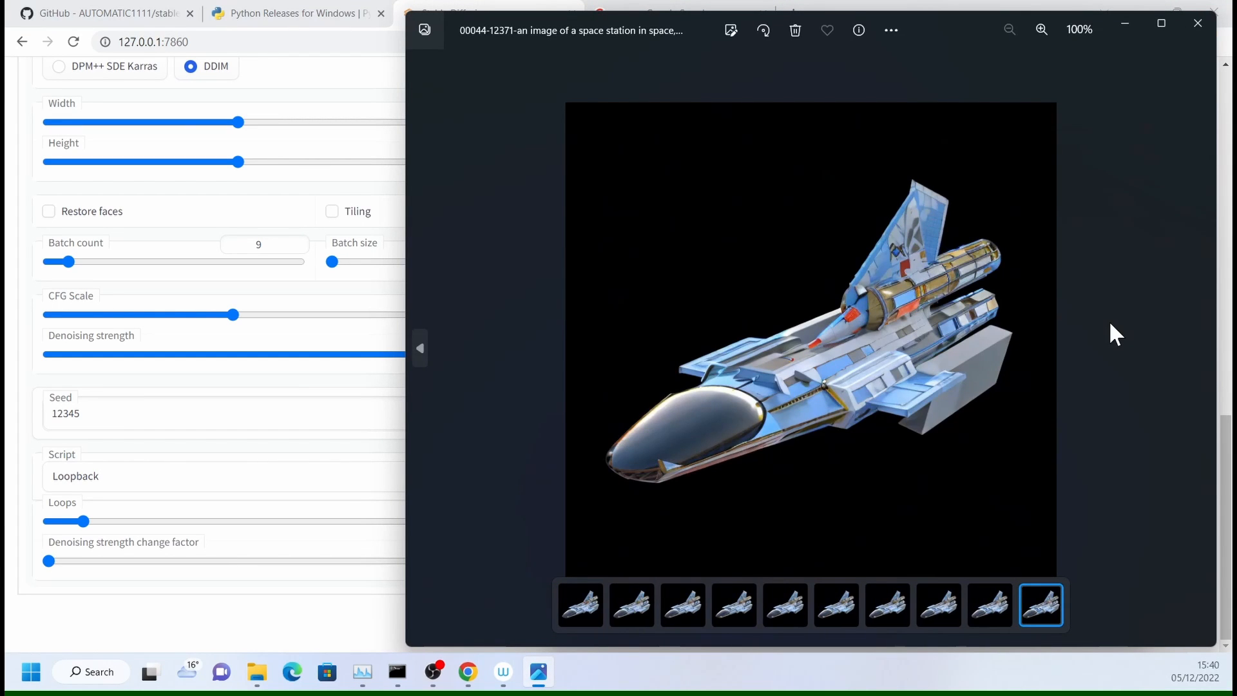
left_click(1198, 23)
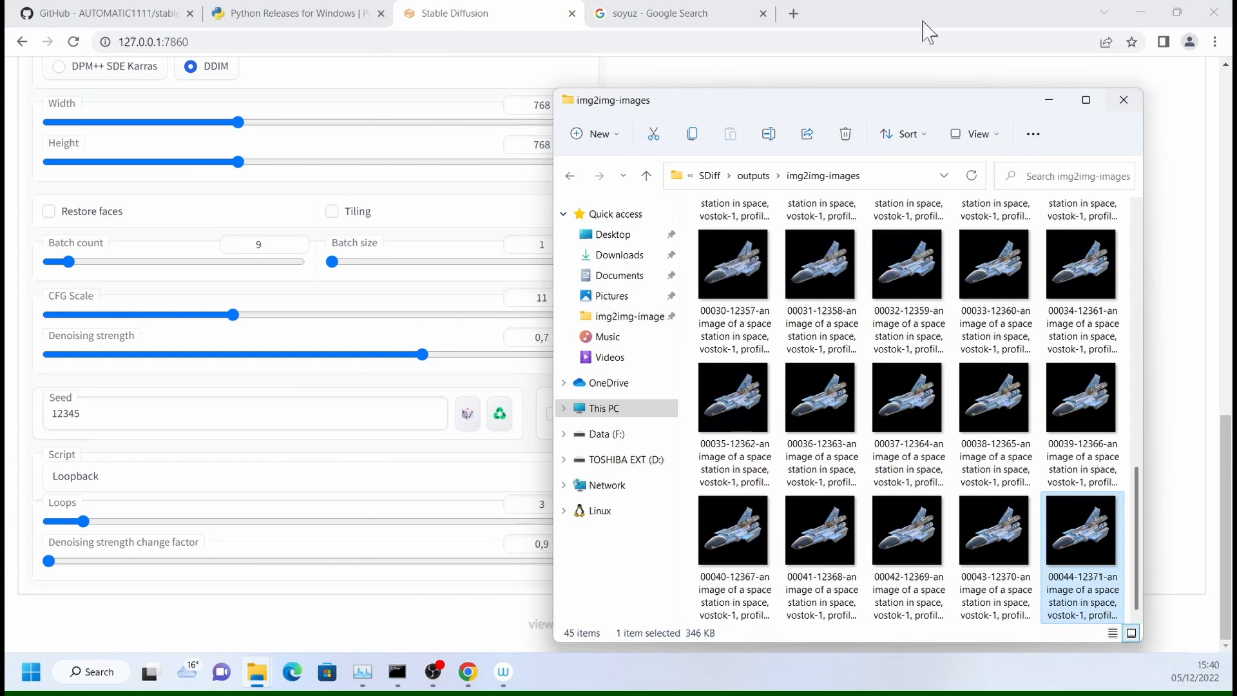
- Go to the scripts folder inside SDiff in File Explorer and open the loopback Python file in Sublime Text
left_click(493, 14)
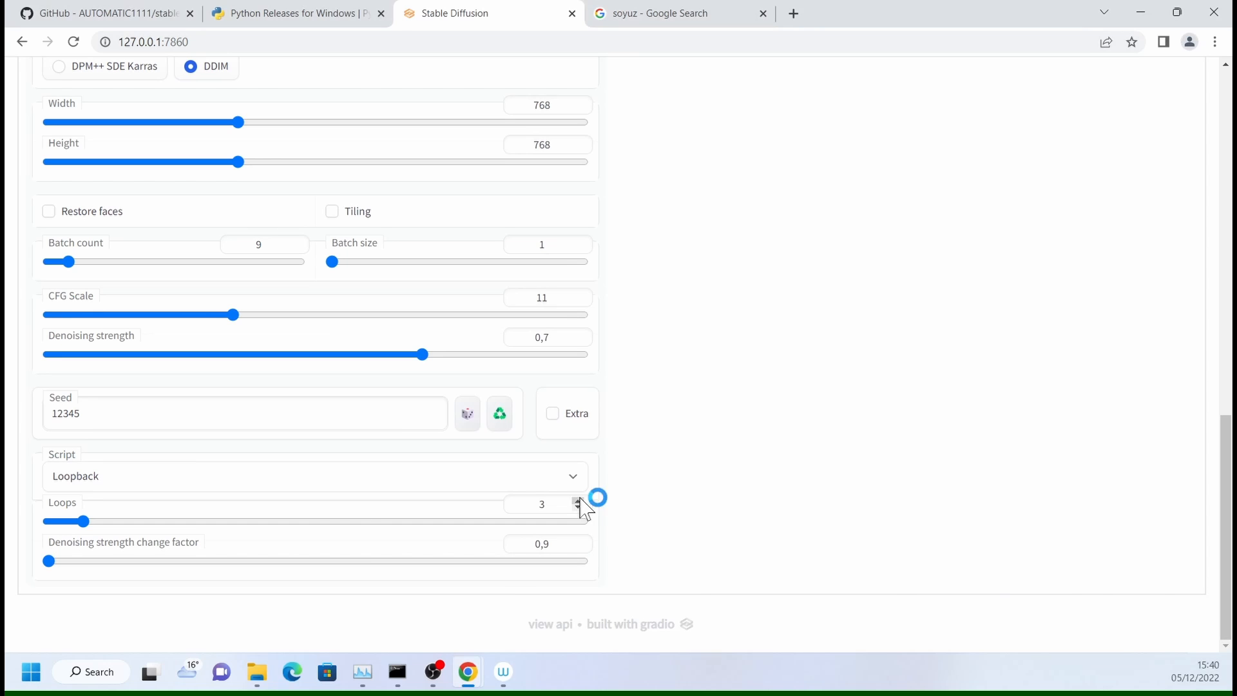
key("alt+Tab")
left_click(754, 178)
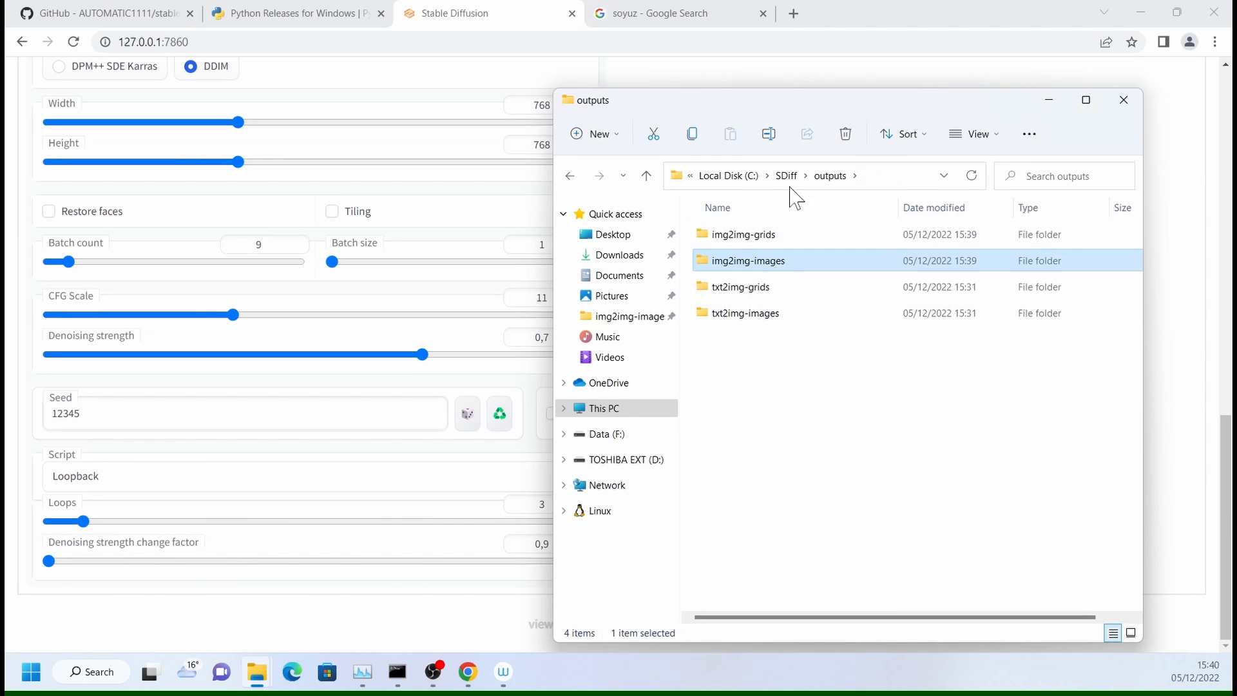
left_click(789, 179)
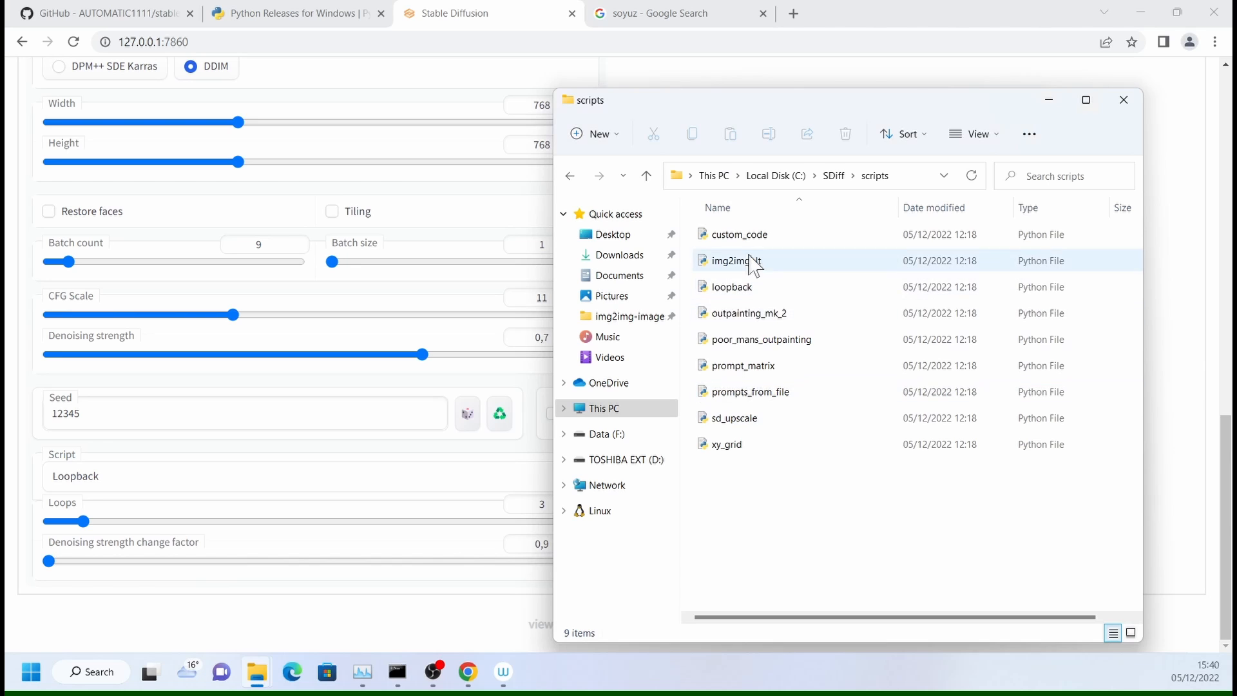
right_click(740, 293)
mouse_move(903, 379)
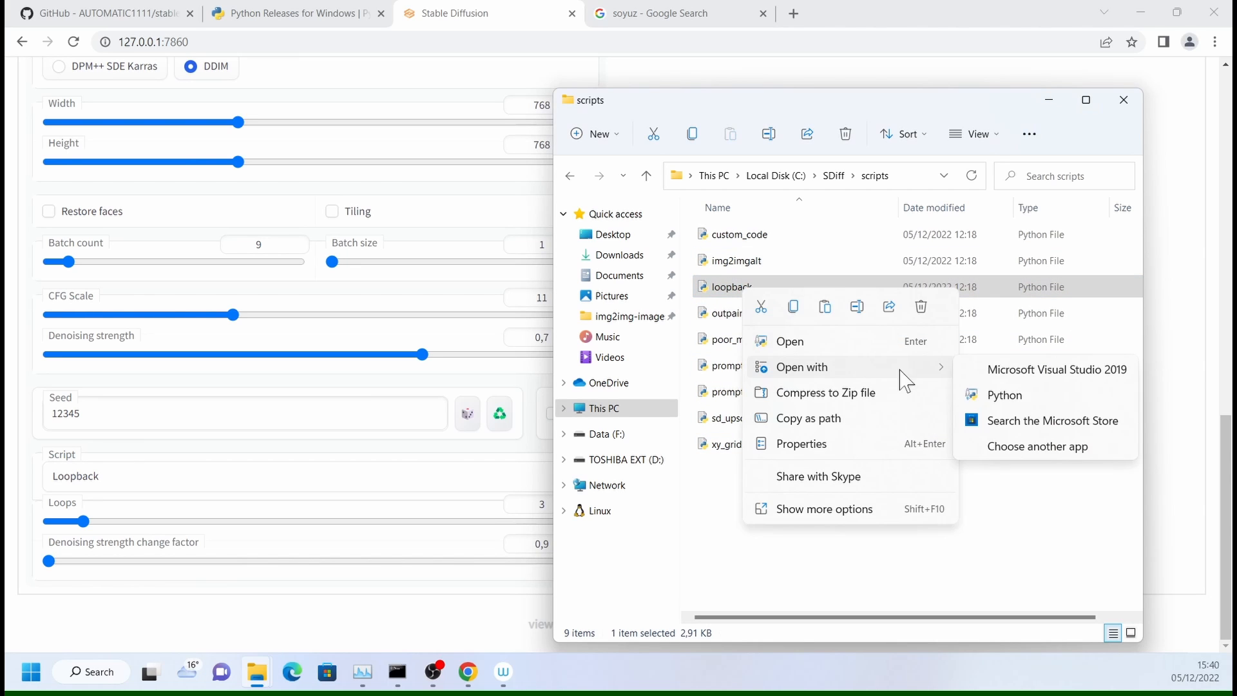
left_click(1044, 464)
scroll(398, 431, "down", 3)
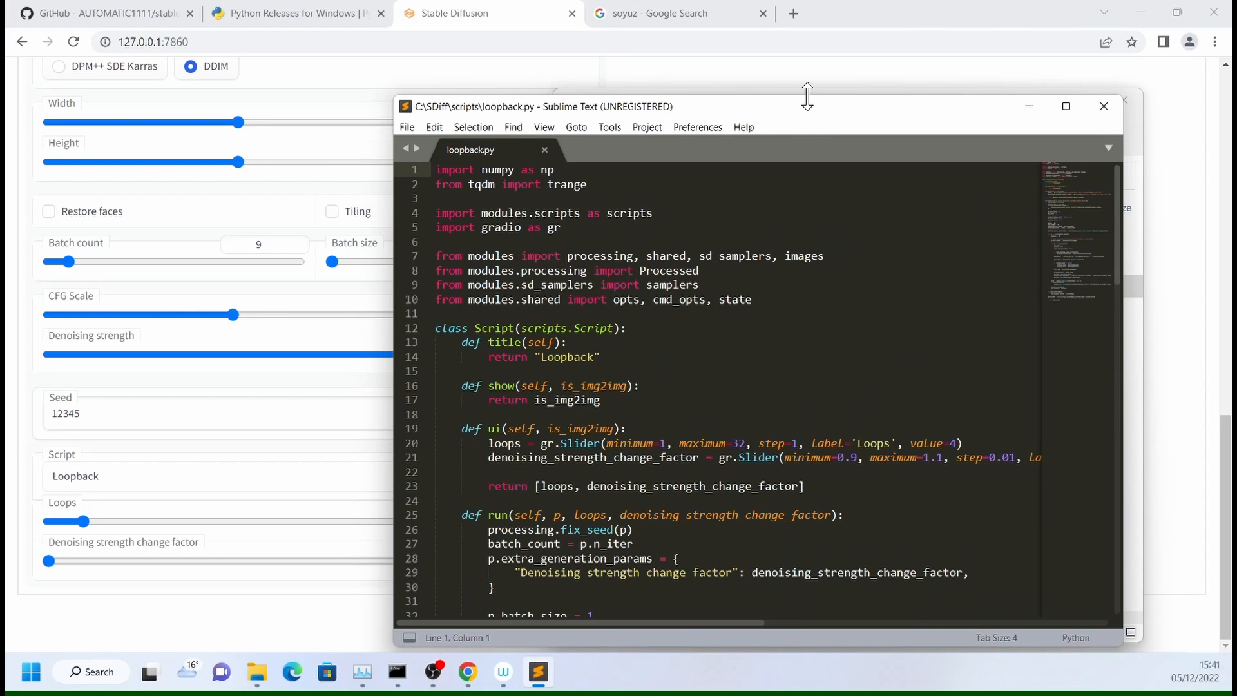
- Reposition and widen the Sublime Text window so the long code lines fit, and save loopback.py
left_click_drag(807, 96, 804, 56)
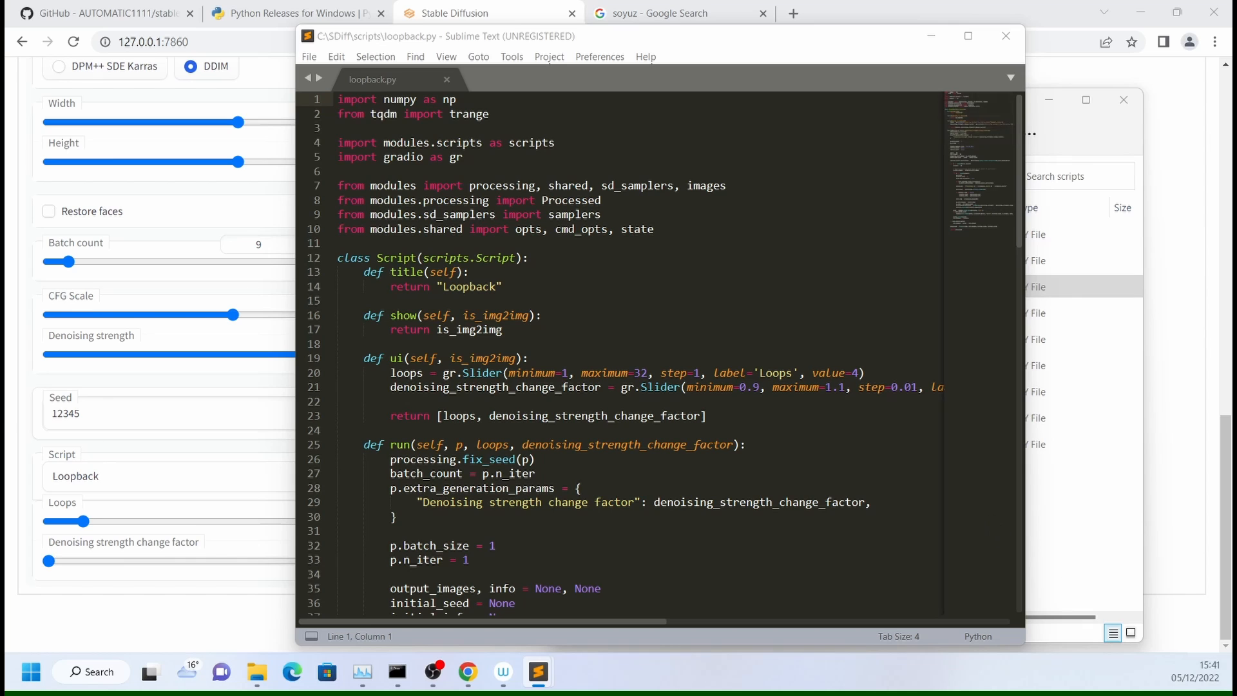
left_click_drag(1025, 422, 1199, 425)
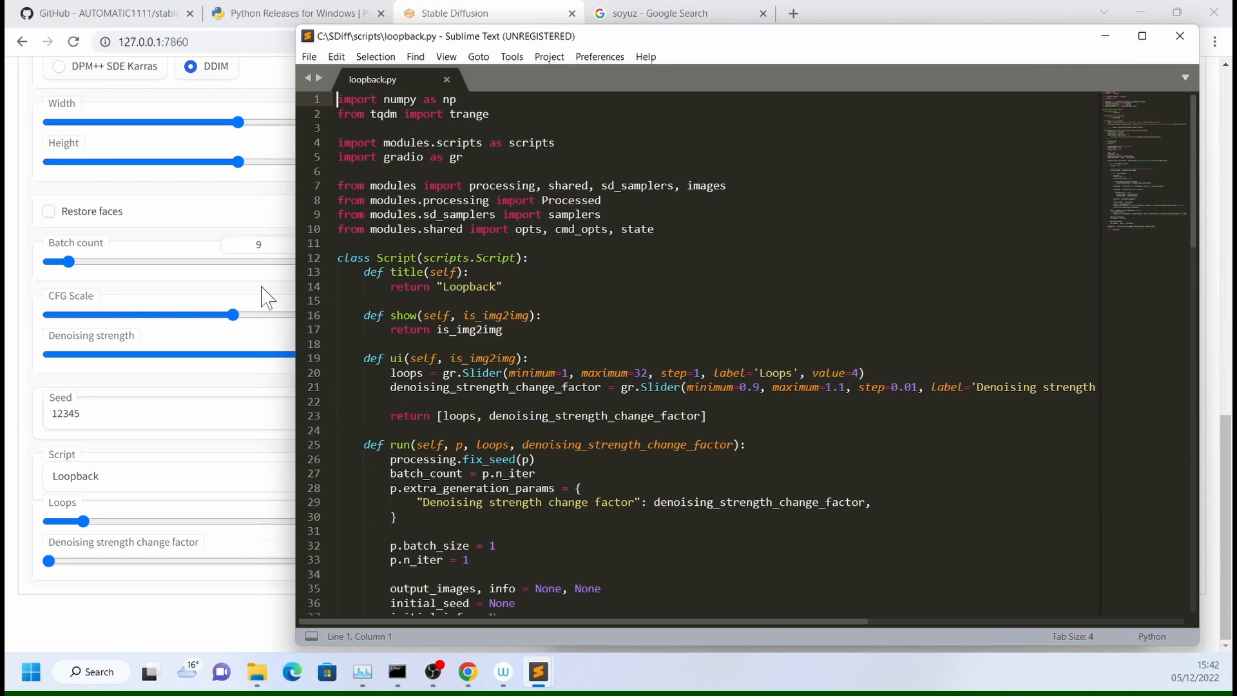
left_click_drag(293, 292, 97, 291)
key("ctrl+s")
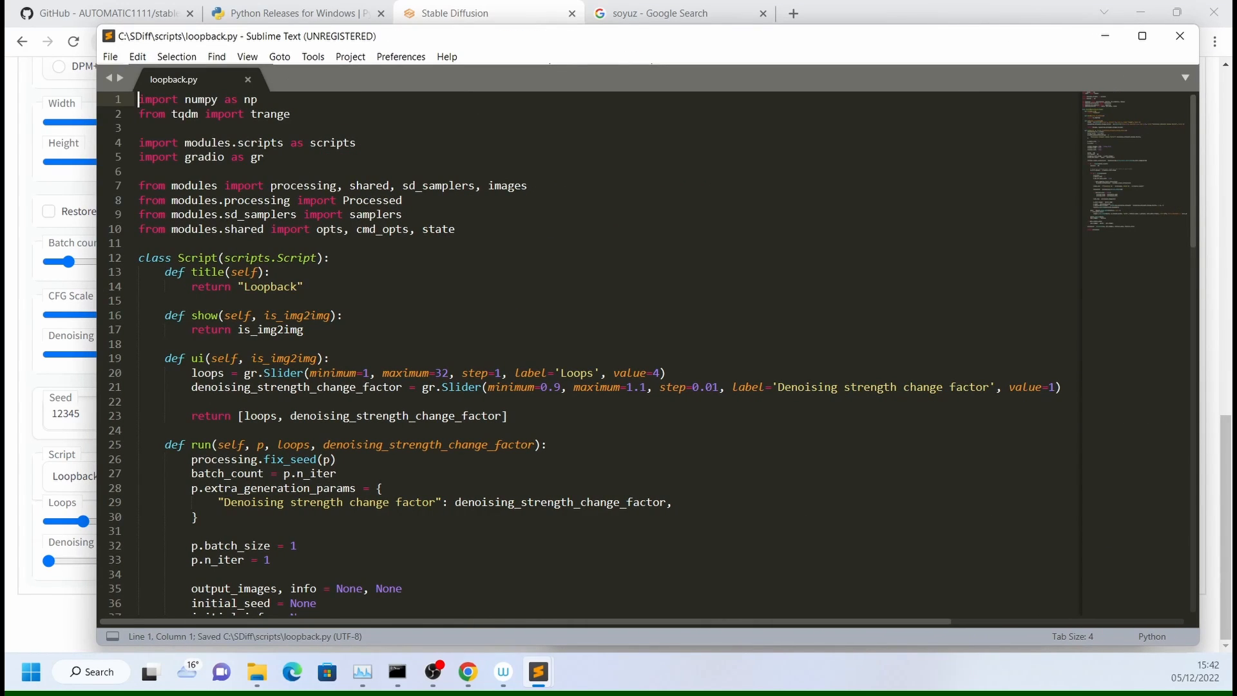
- Save a copy of the script as loopback_02.py in the scripts folder
left_click(114, 60)
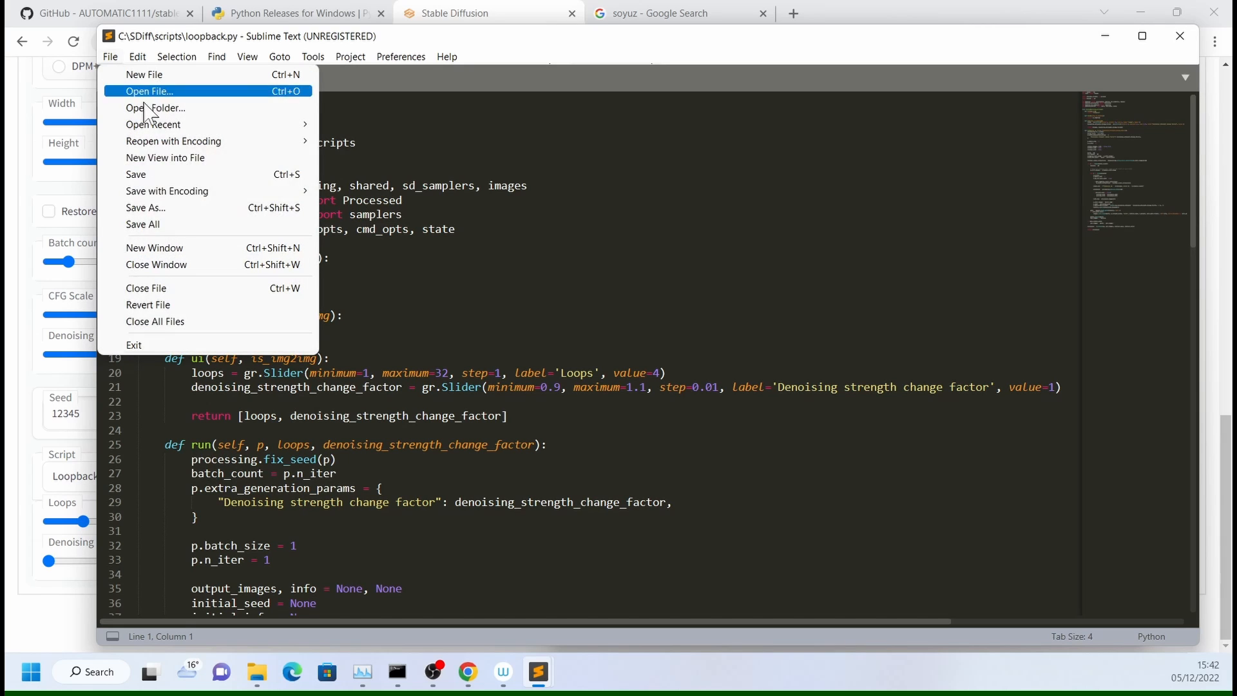
left_click(169, 207)
left_click(298, 247)
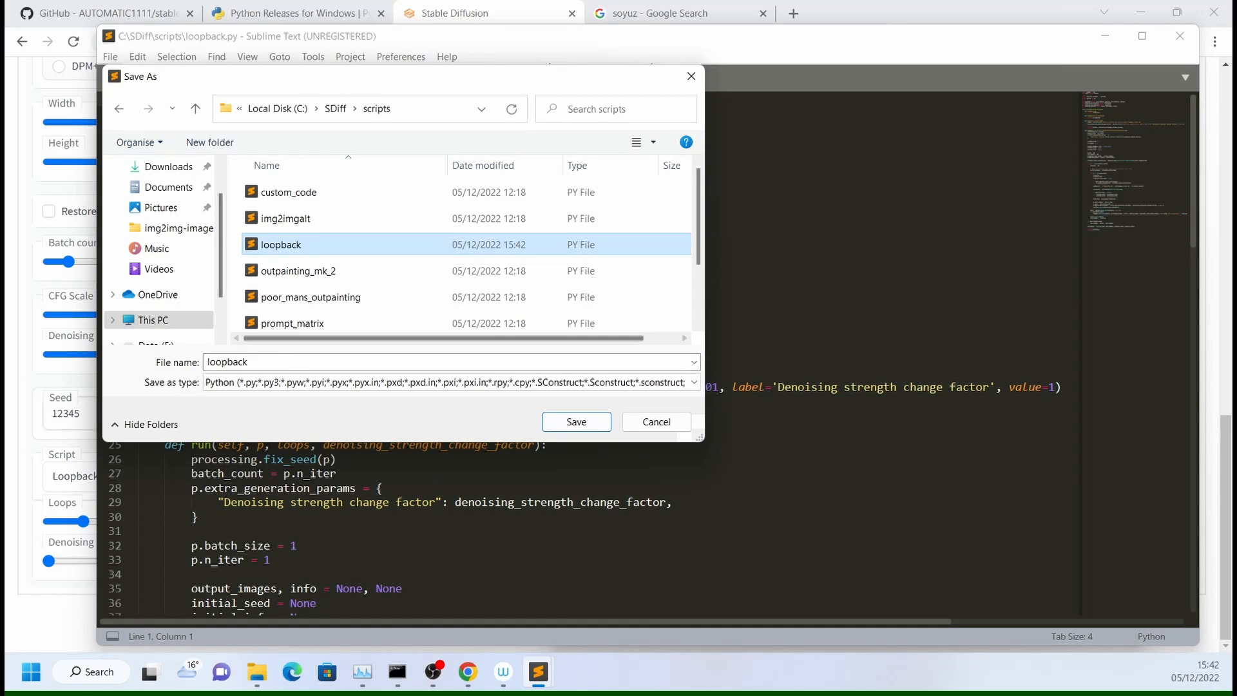
left_click(278, 363)
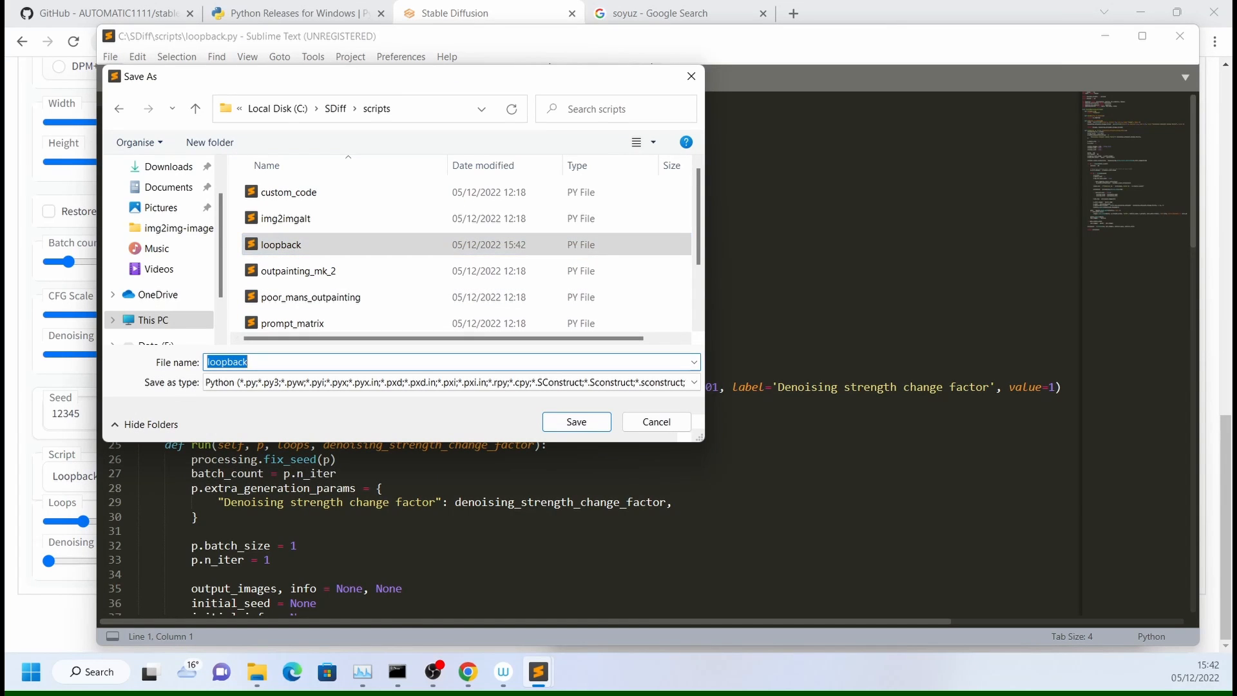
key("End")
type("_02.py")
key("Return")
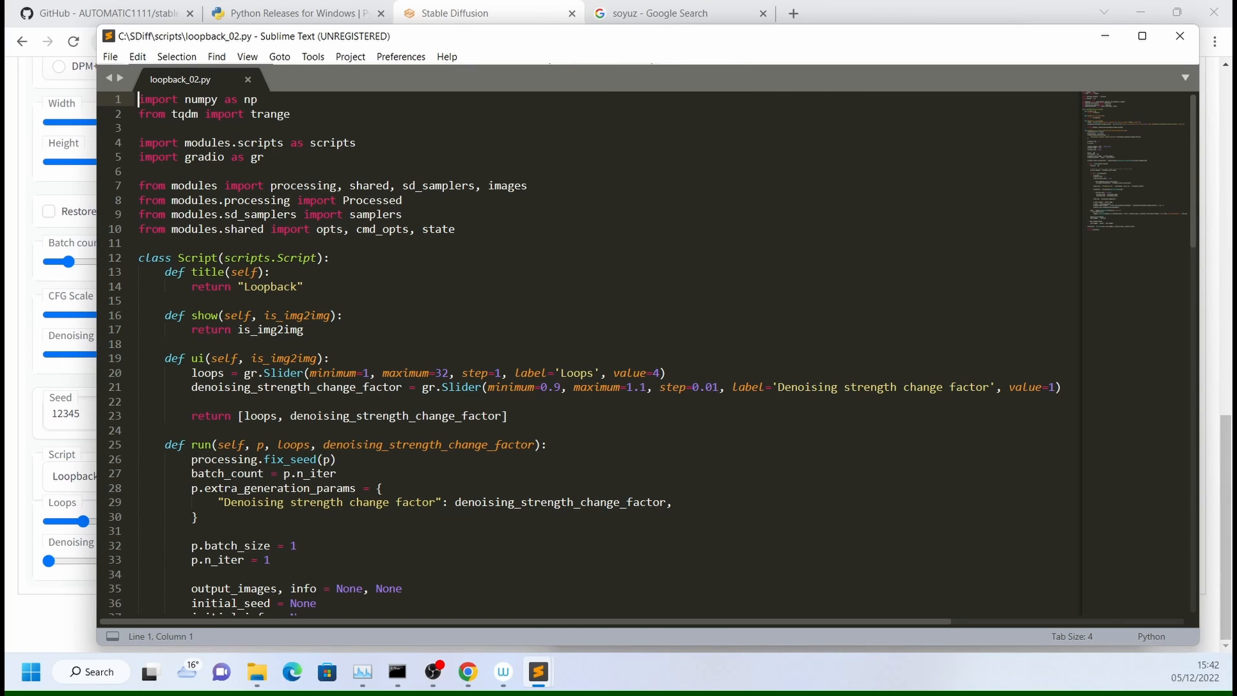
- Change the title returned by the script to "Loopback (Fixed)" and save the file
left_click(297, 287)
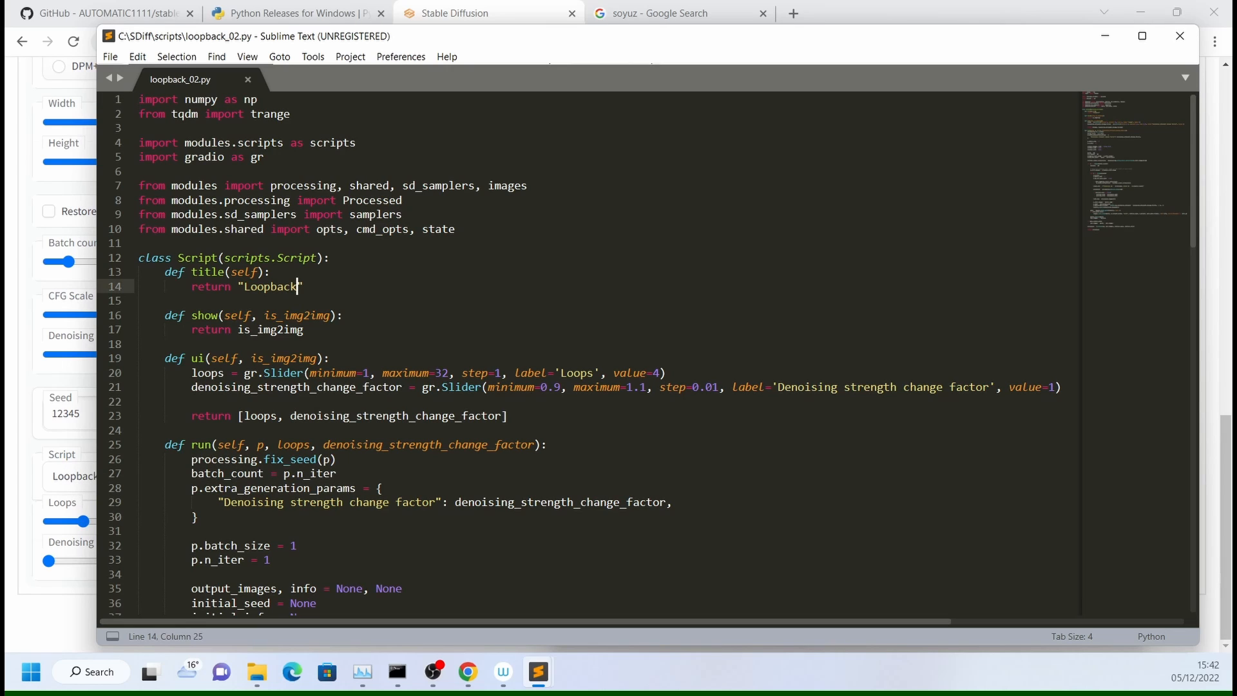
type("(Fixed")
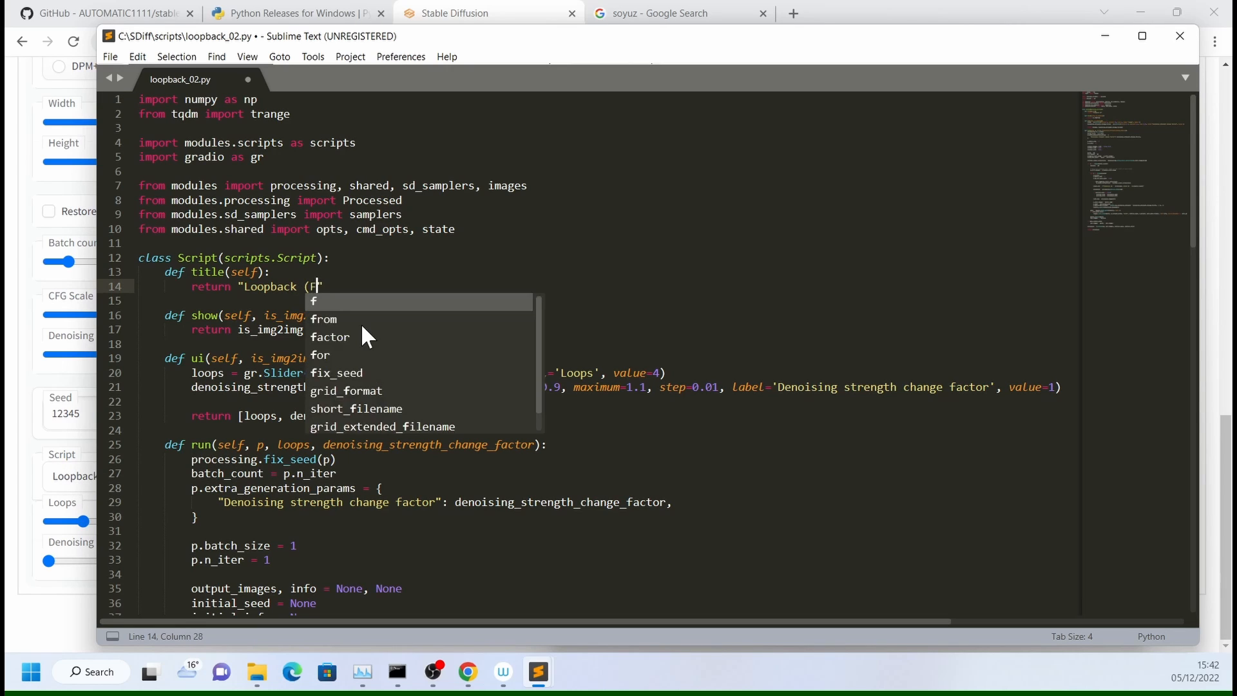
key("ctrl+s")
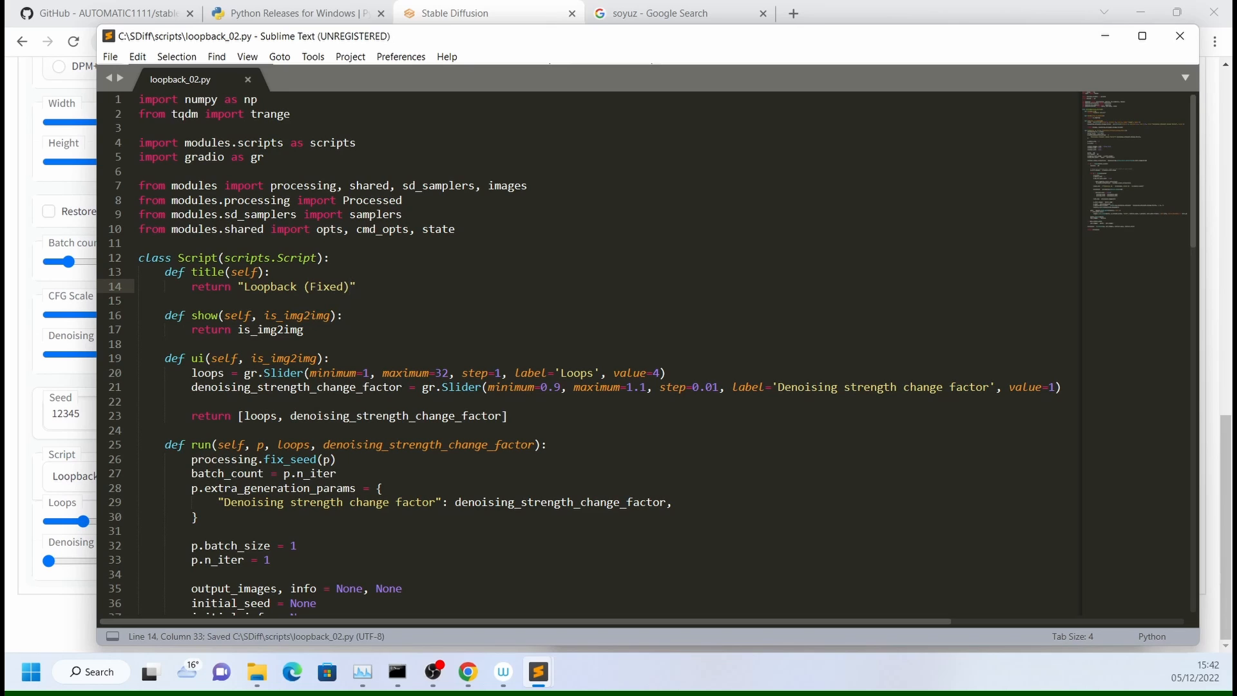
- Below the state.job_count line in loopback_02.py, start an assignment to a new variable named initial_denoising_strength
scroll(645, 354, "down", 5)
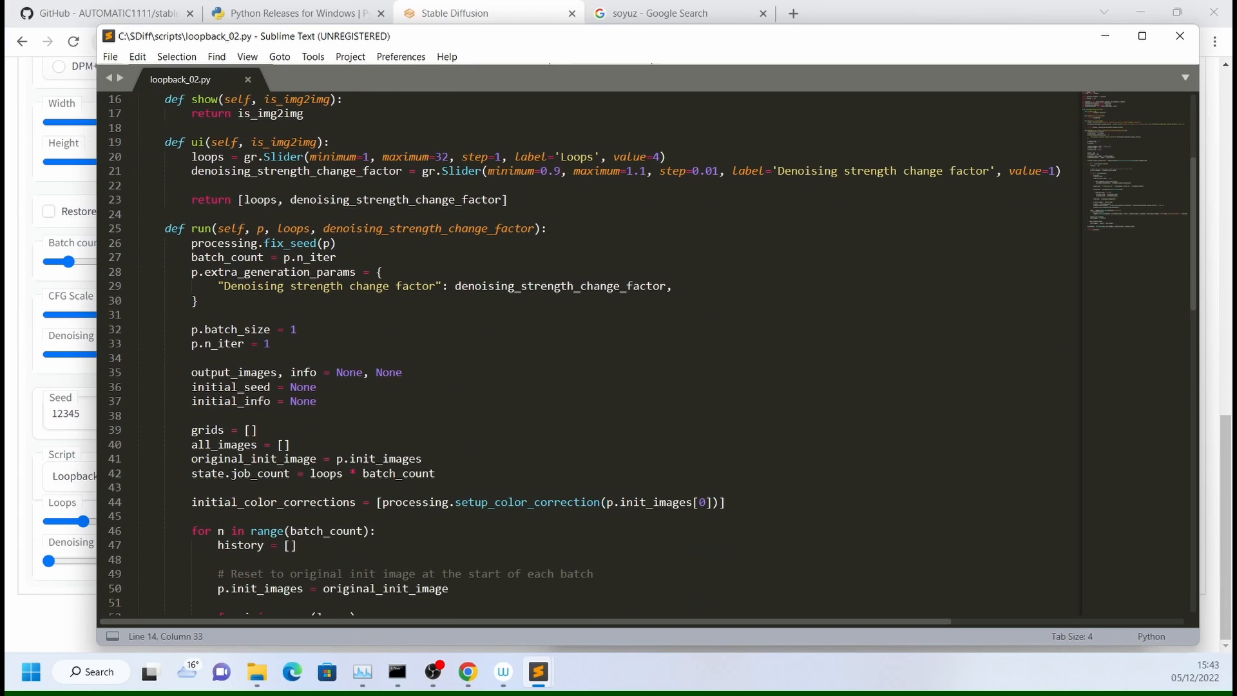
scroll(644, 355, "down", 5)
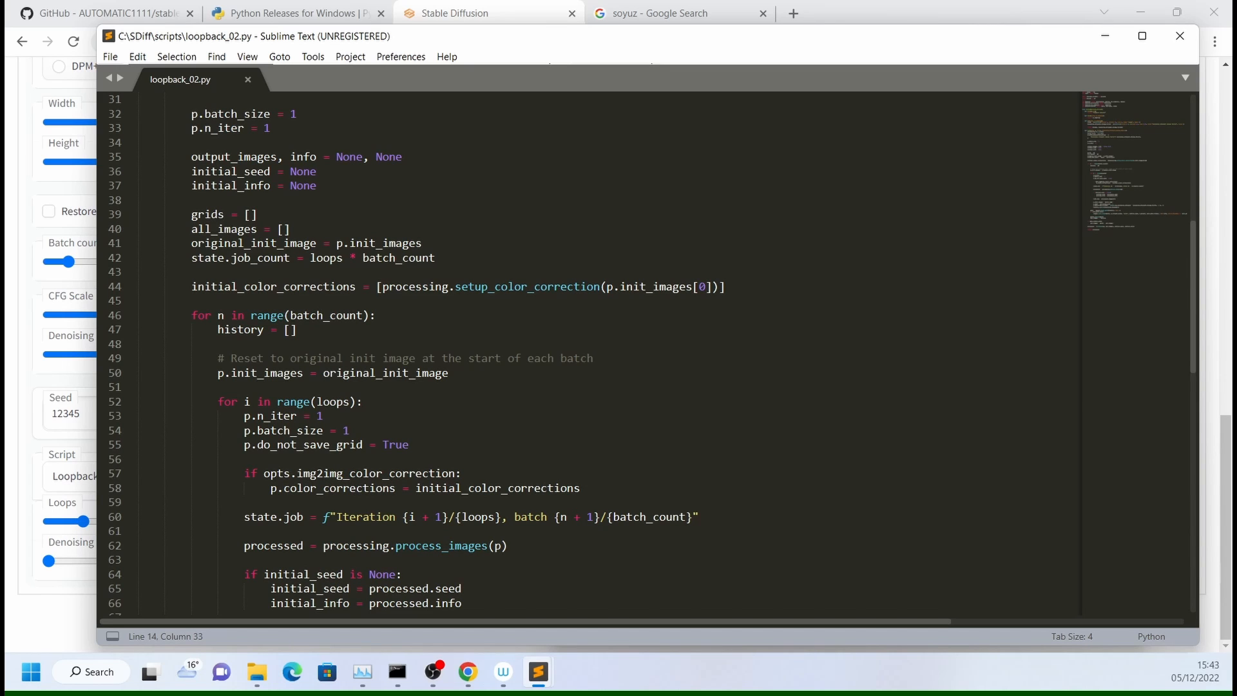
scroll(652, 353, "down", 3)
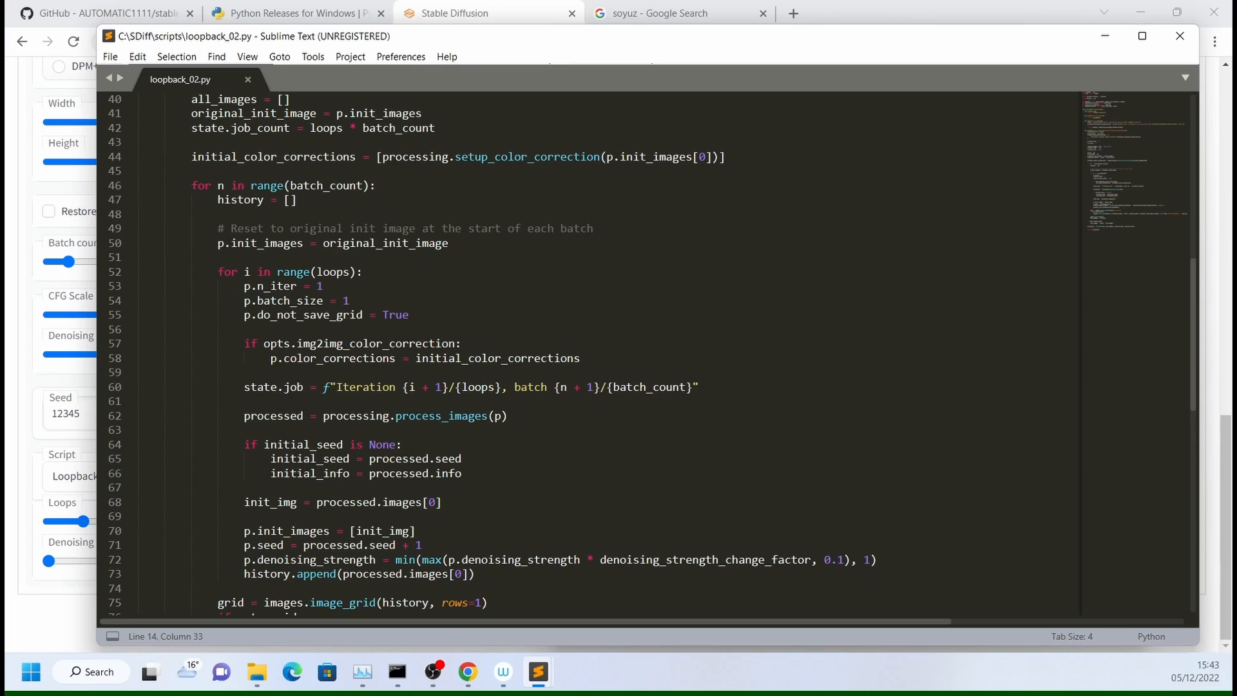
mouse_move(478, 40)
left_mouse_down()
mouse_move(458, 543)
mouse_move(784, 108)
mouse_move(582, 47)
mouse_move(456, 44)
left_mouse_up()
left_click(374, 283)
key("alt+Tab")
scroll(451, 269, "up", 3)
left_click(451, 269)
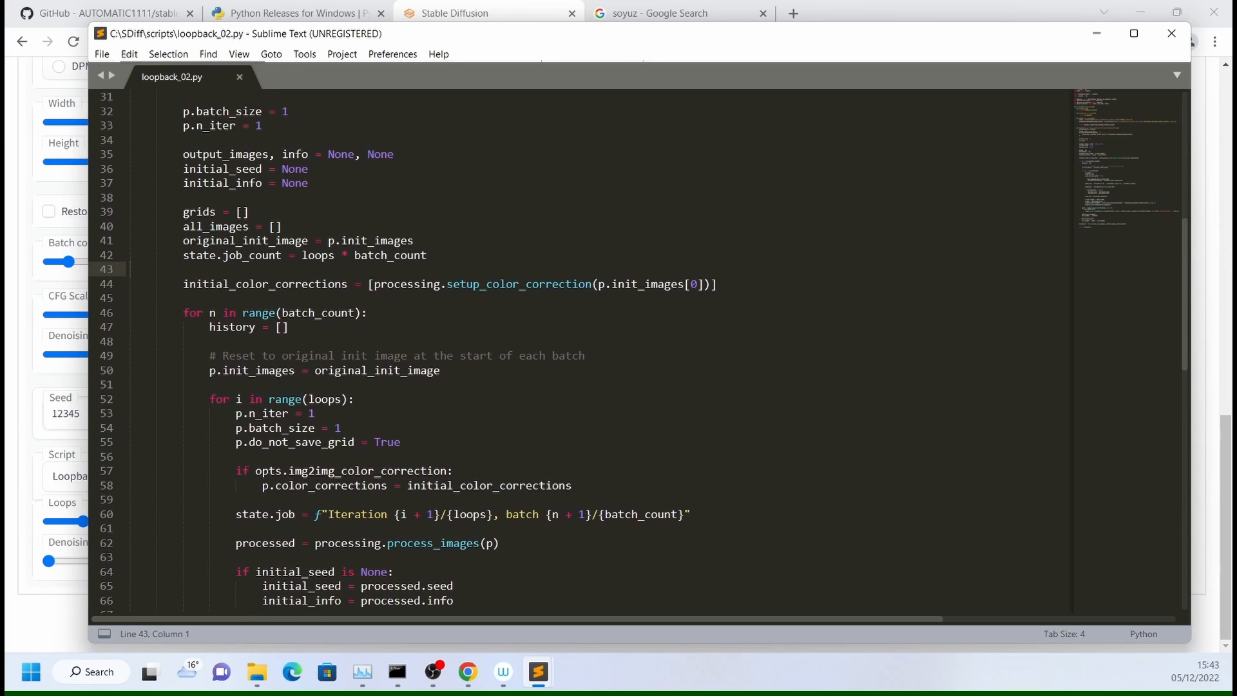
key("Return")
key("Tab")
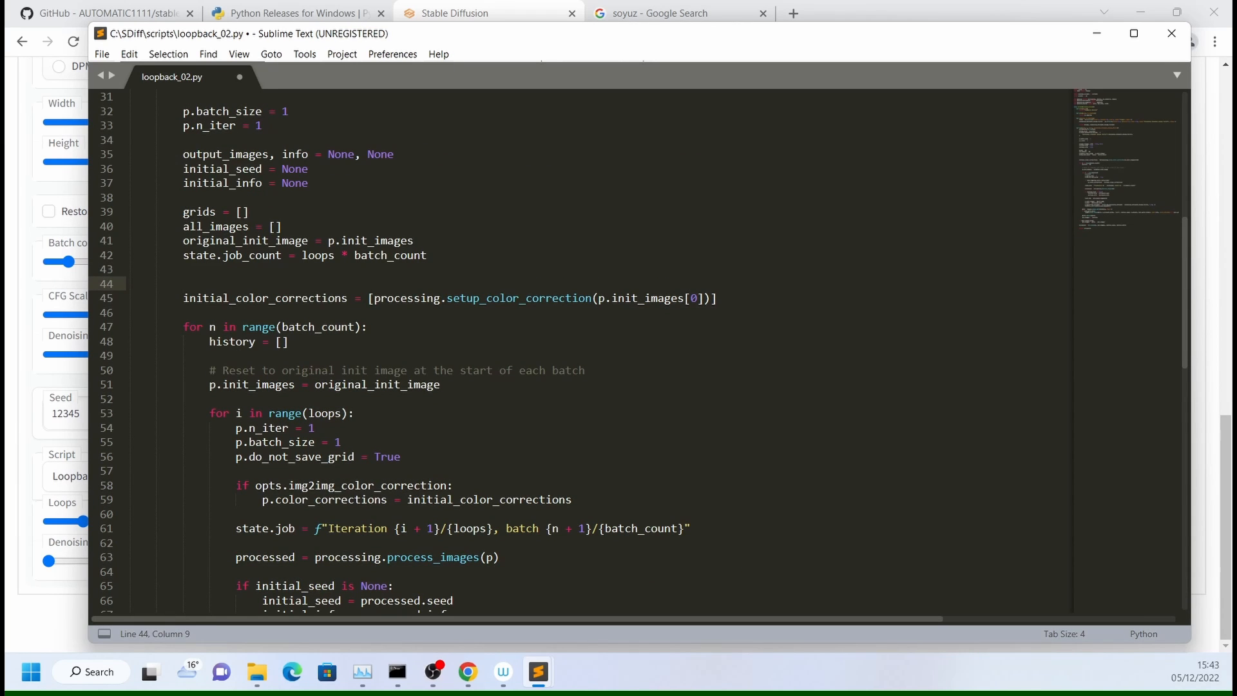
type("initial_")
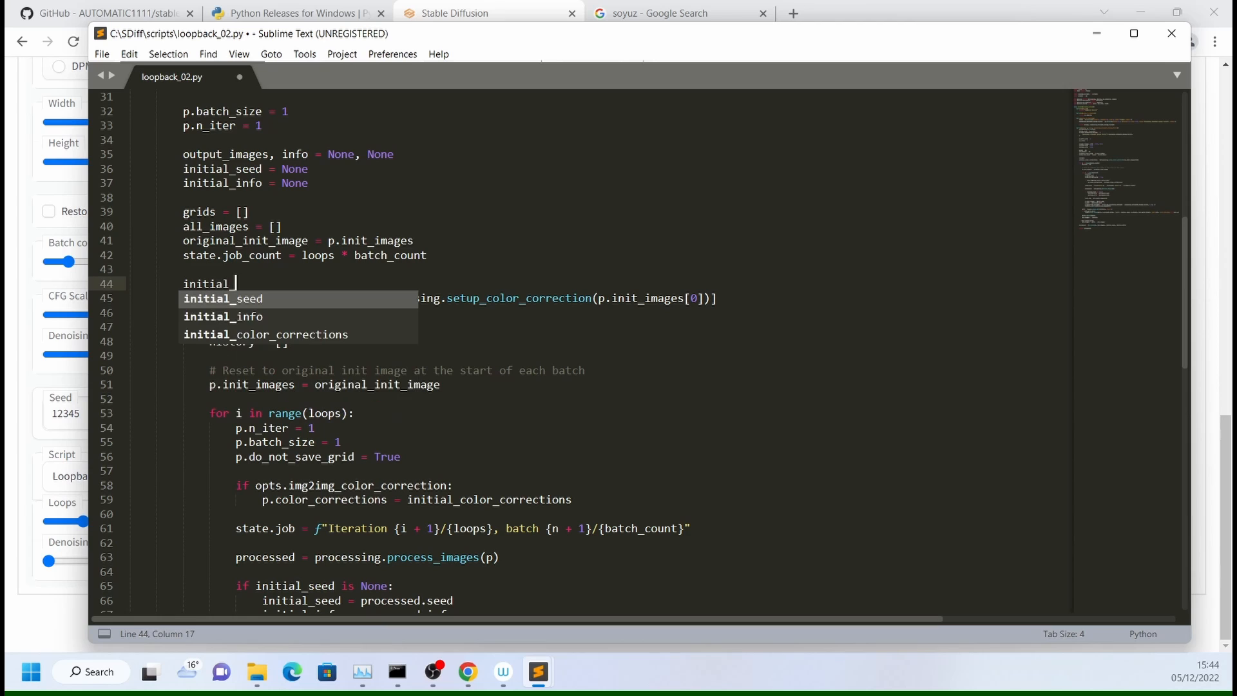
type("denoising_strength =")
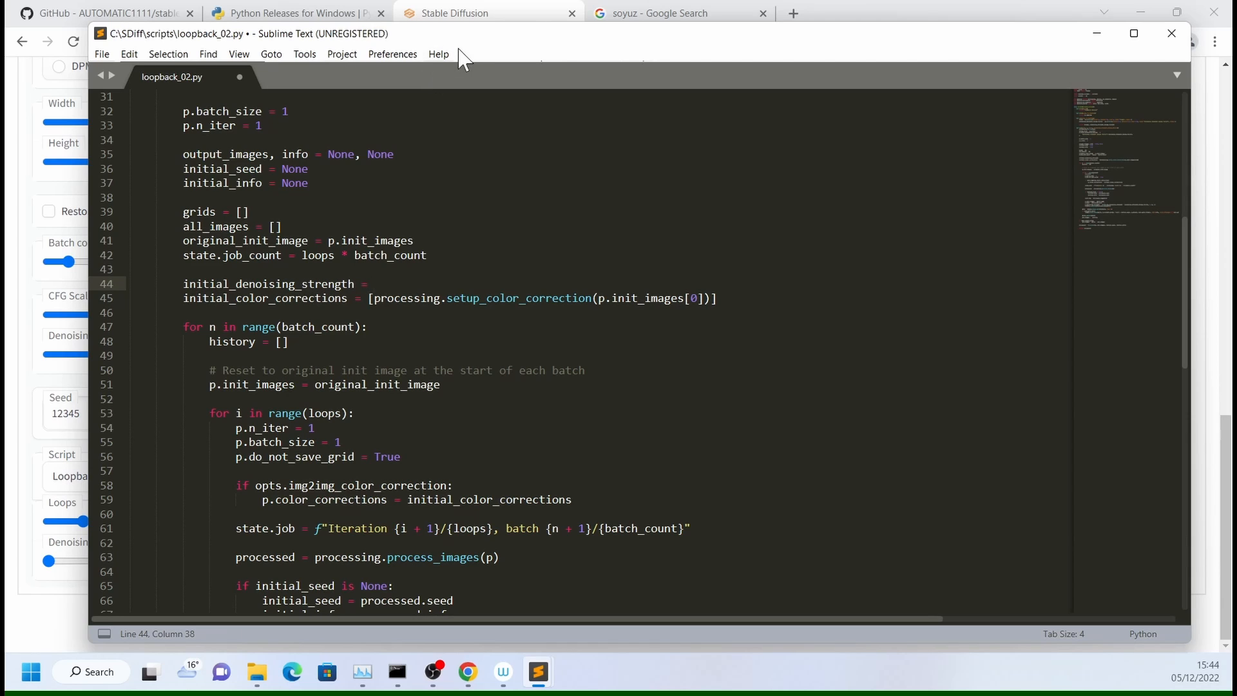
- Complete the initial_denoising_strength assignment with p.denoising_strength as its value
left_click(74, 342)
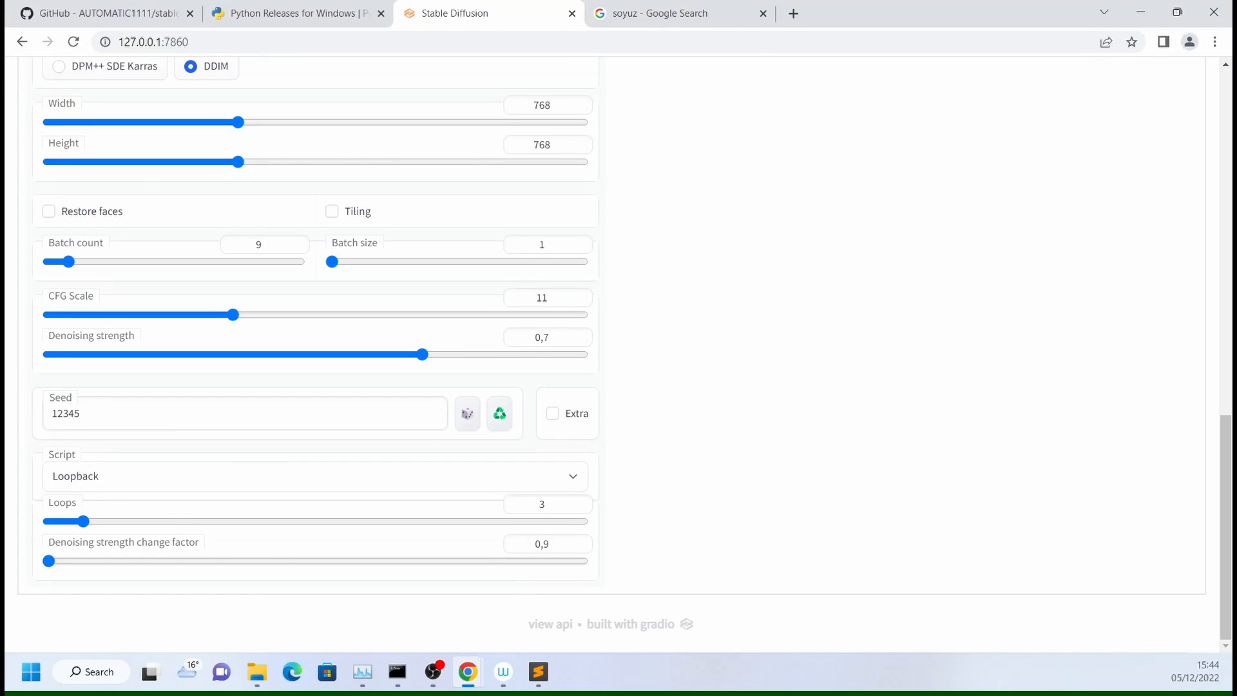
key("alt+Tab")
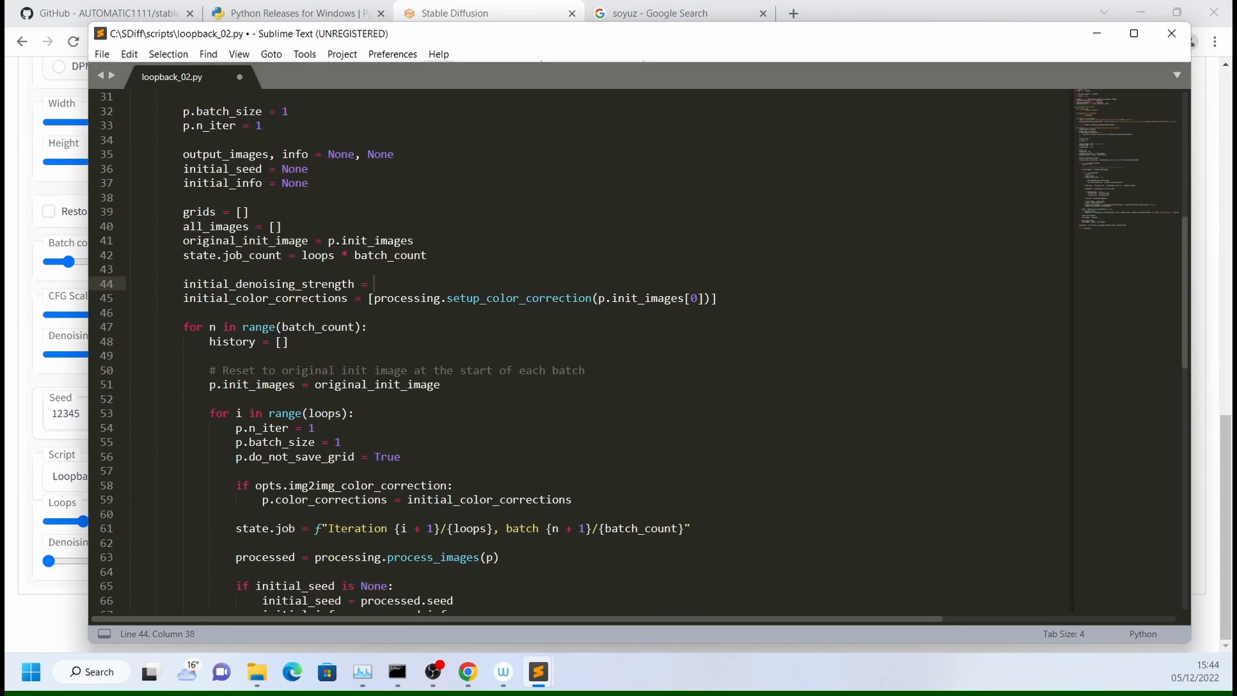
scroll(638, 348, "up", 1)
type("p.")
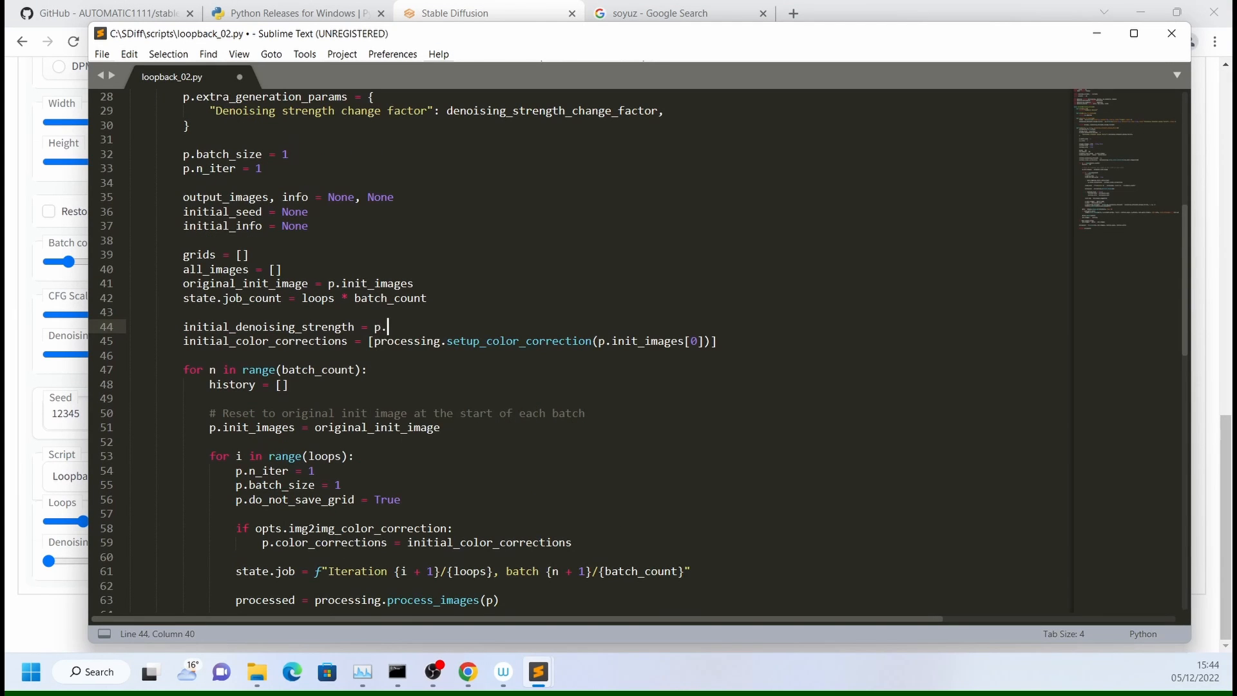
type("den")
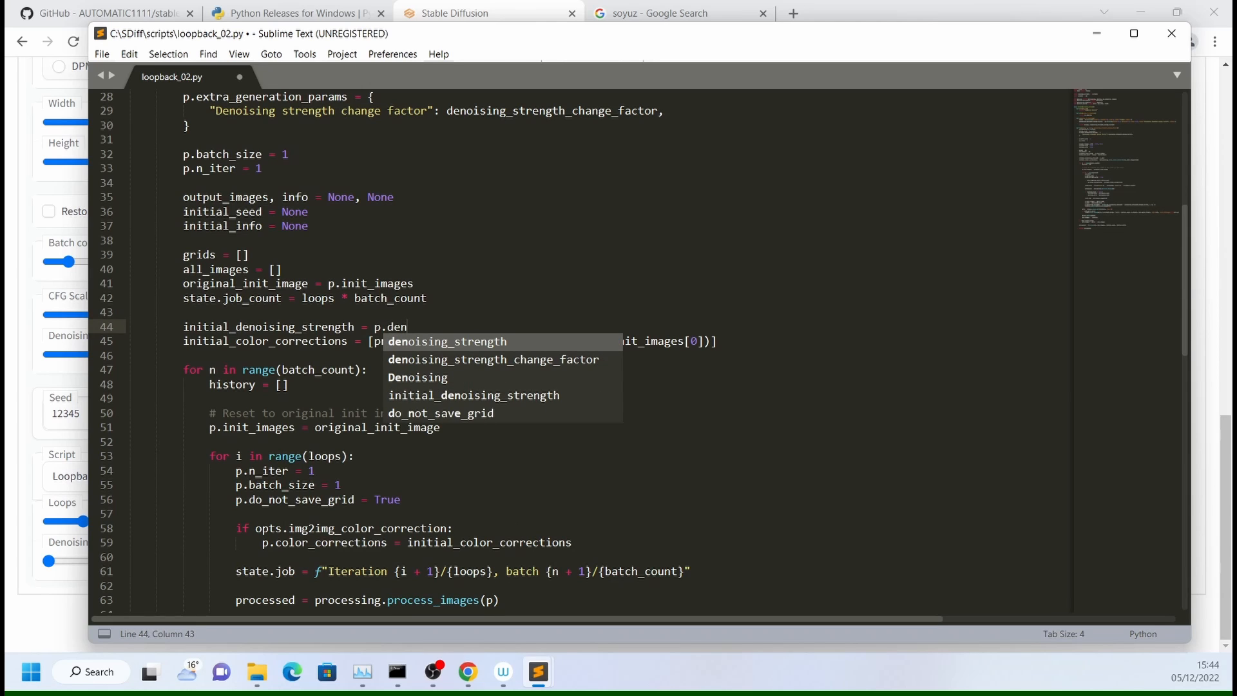
type("oi")
key("Return")
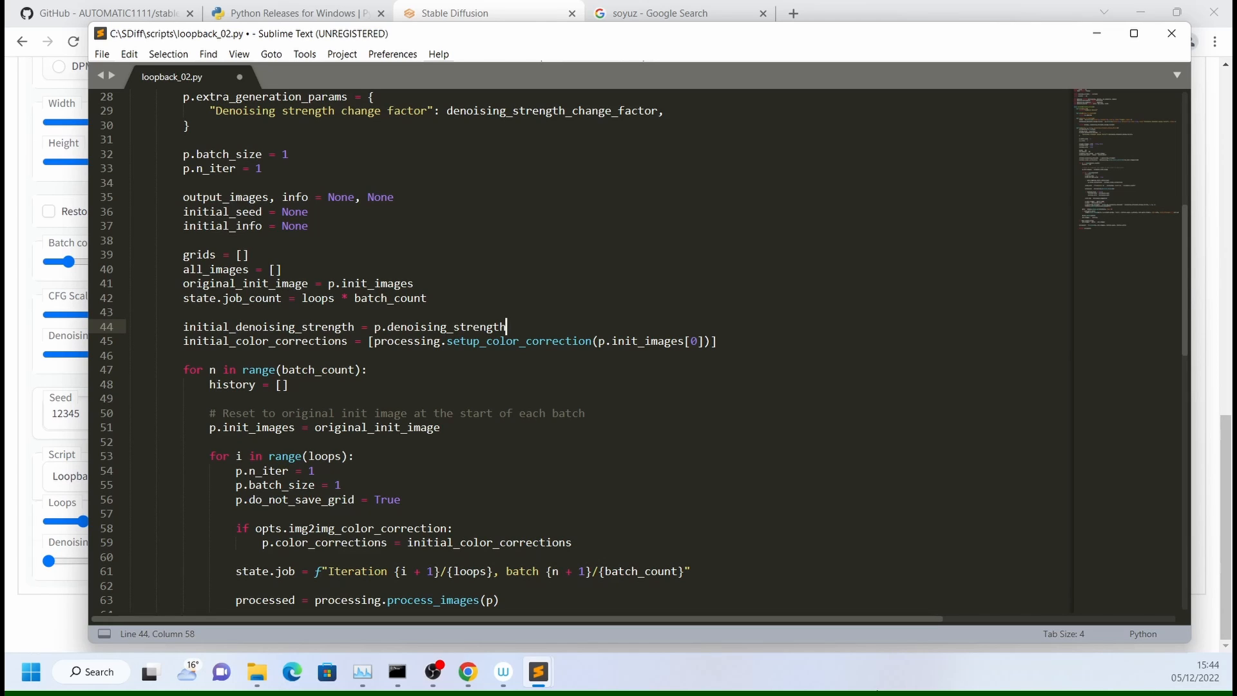
- Below the p.init_images reset in the batch loop, add p.denoising_strength = initial_denoising_strength and save the file
left_click(441, 428)
key("Return")
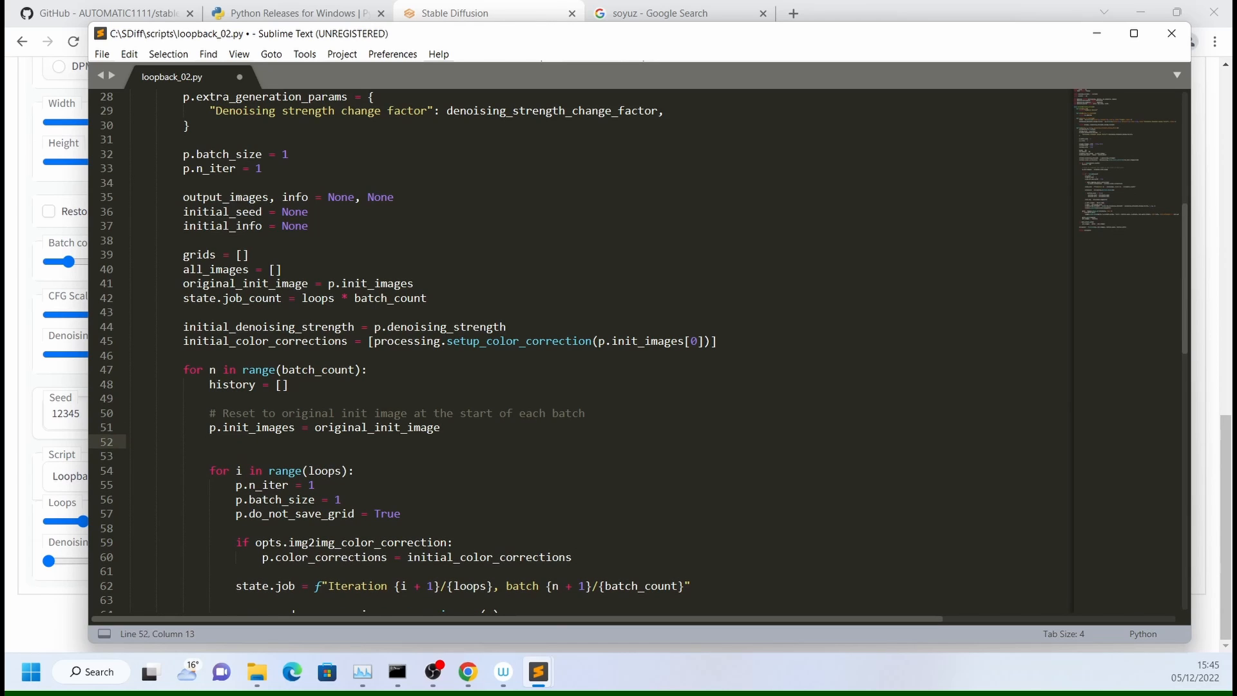
type("p.denoising_strength")
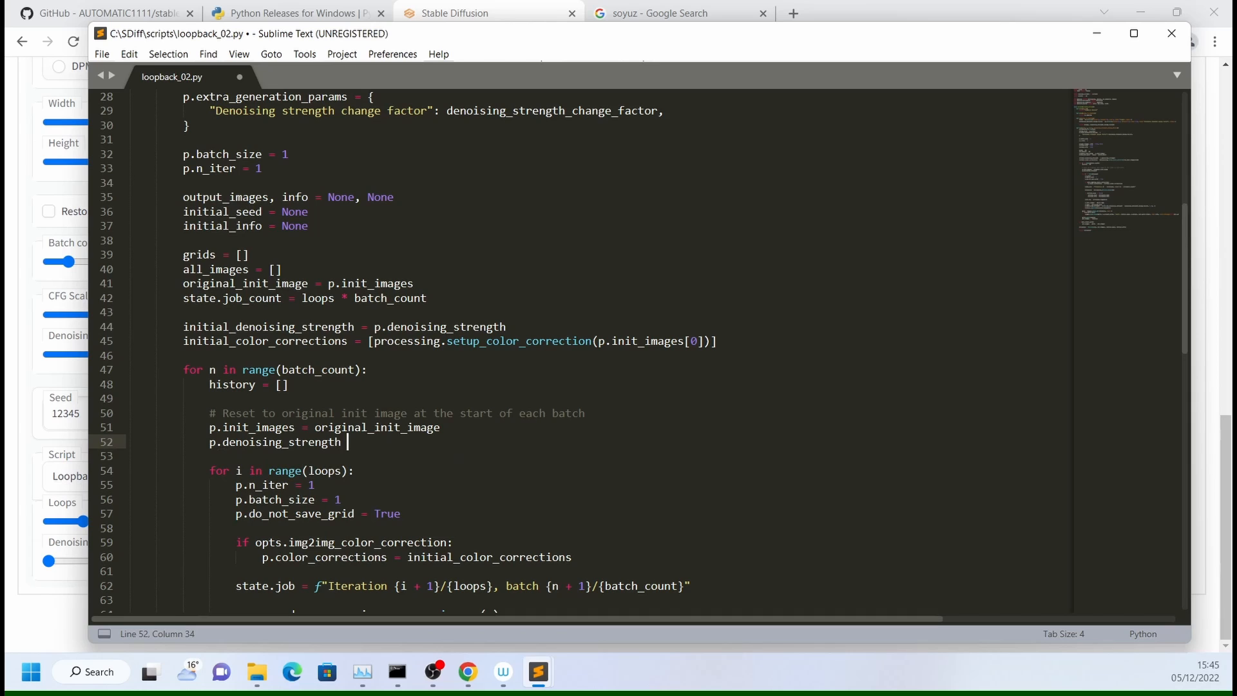
type(" = initi")
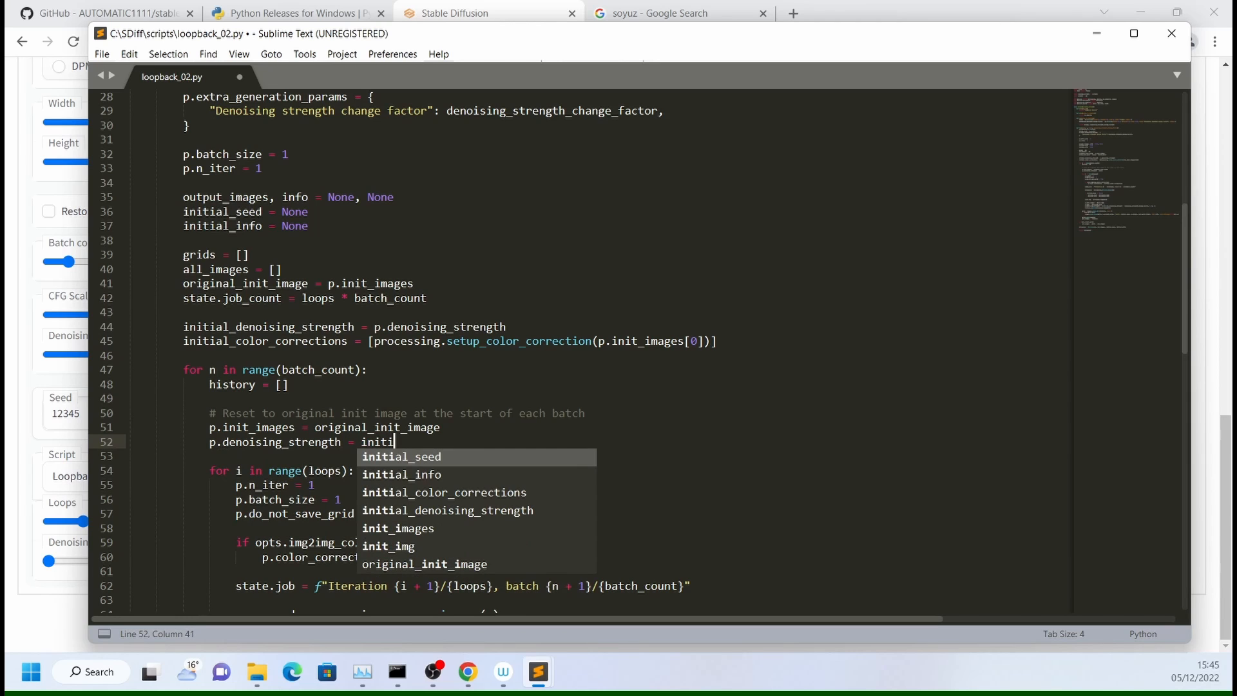
key("Down")
key("Down")
key("Down")
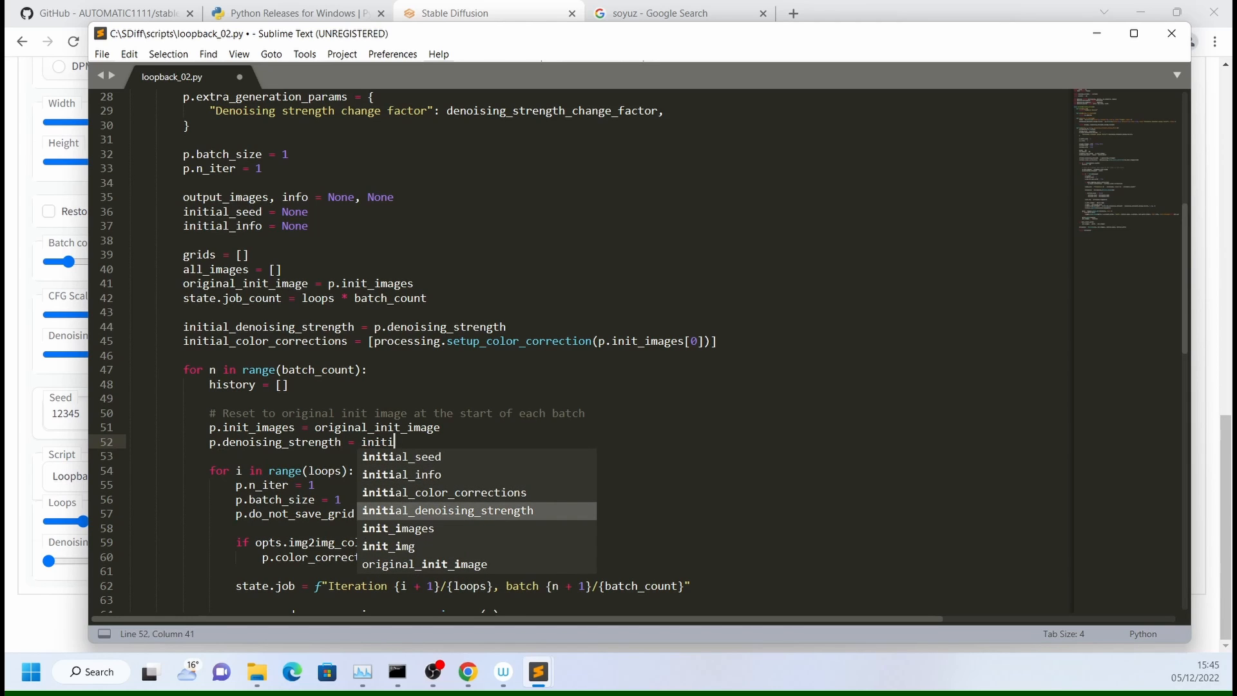
key("Return")
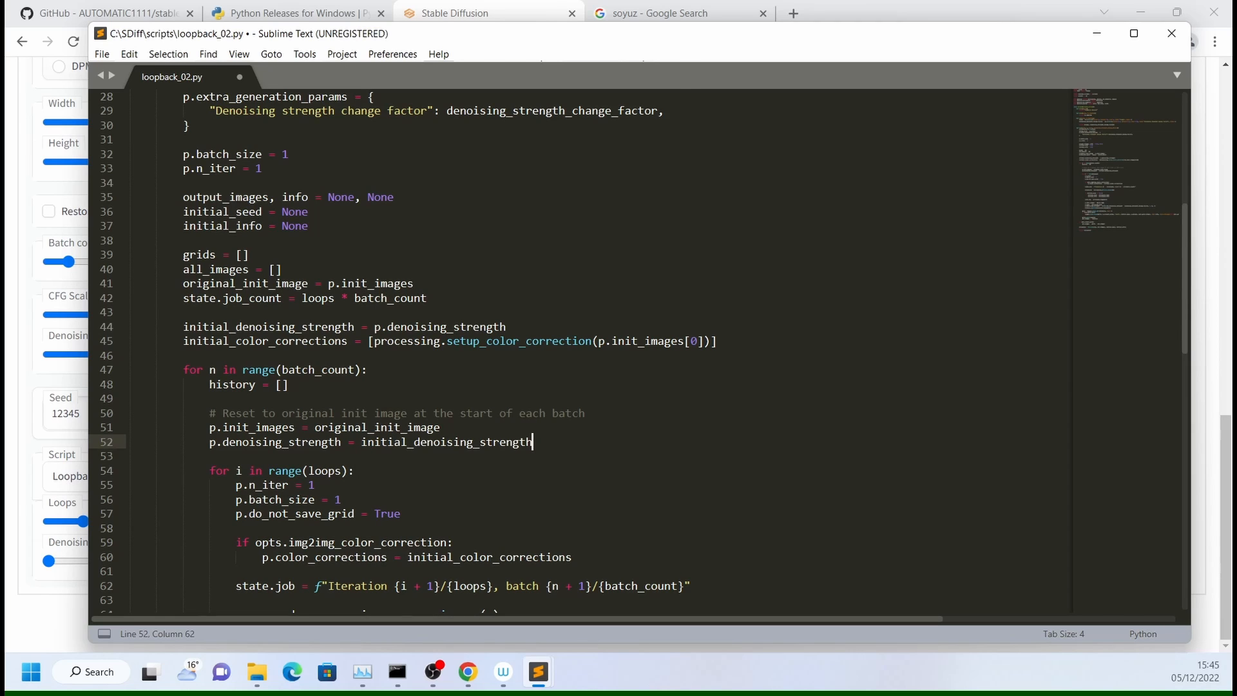
key("ctrl+s")
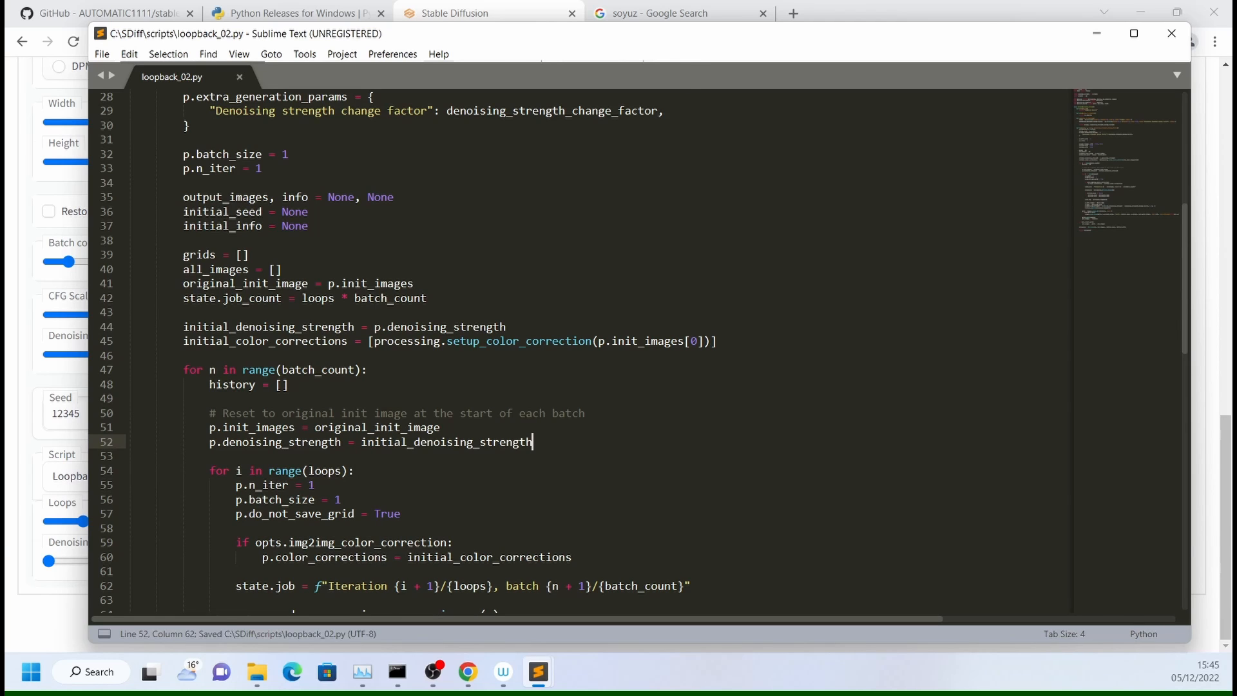
- Switch to the Stable Diffusion page in Chrome and check which scripts are offered for img2img
left_click(492, 15)
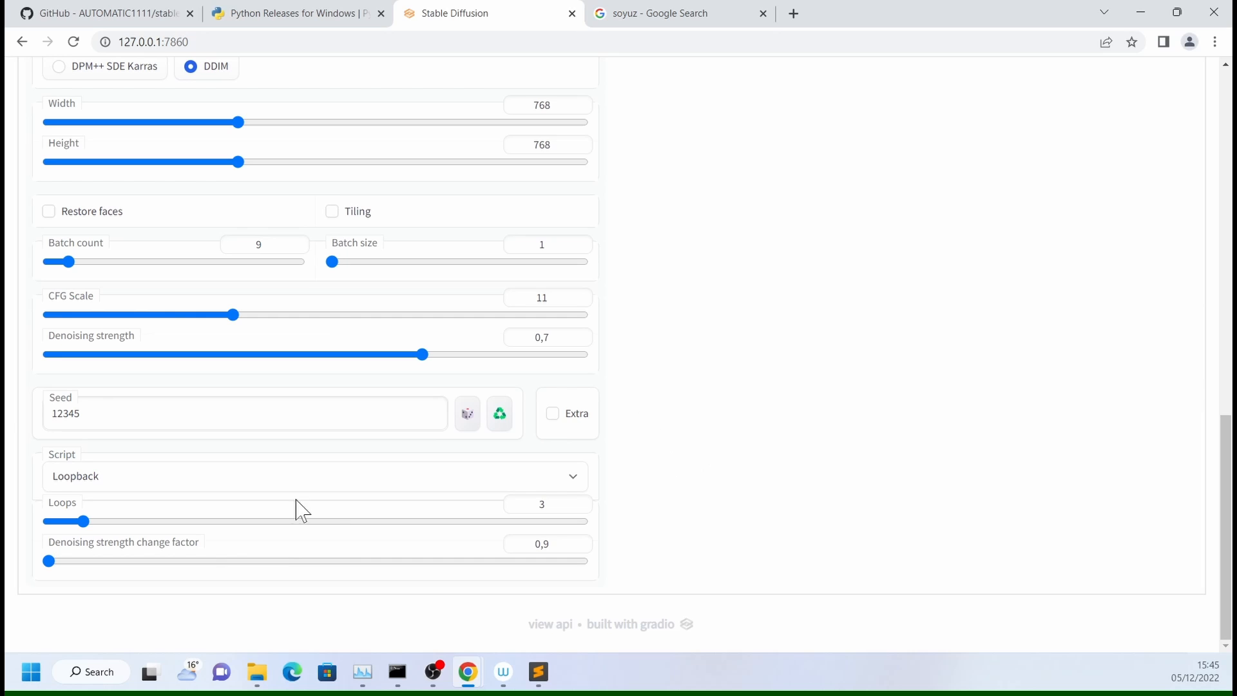
left_click(565, 484)
left_click(267, 478)
scroll(585, 444, "up", 15)
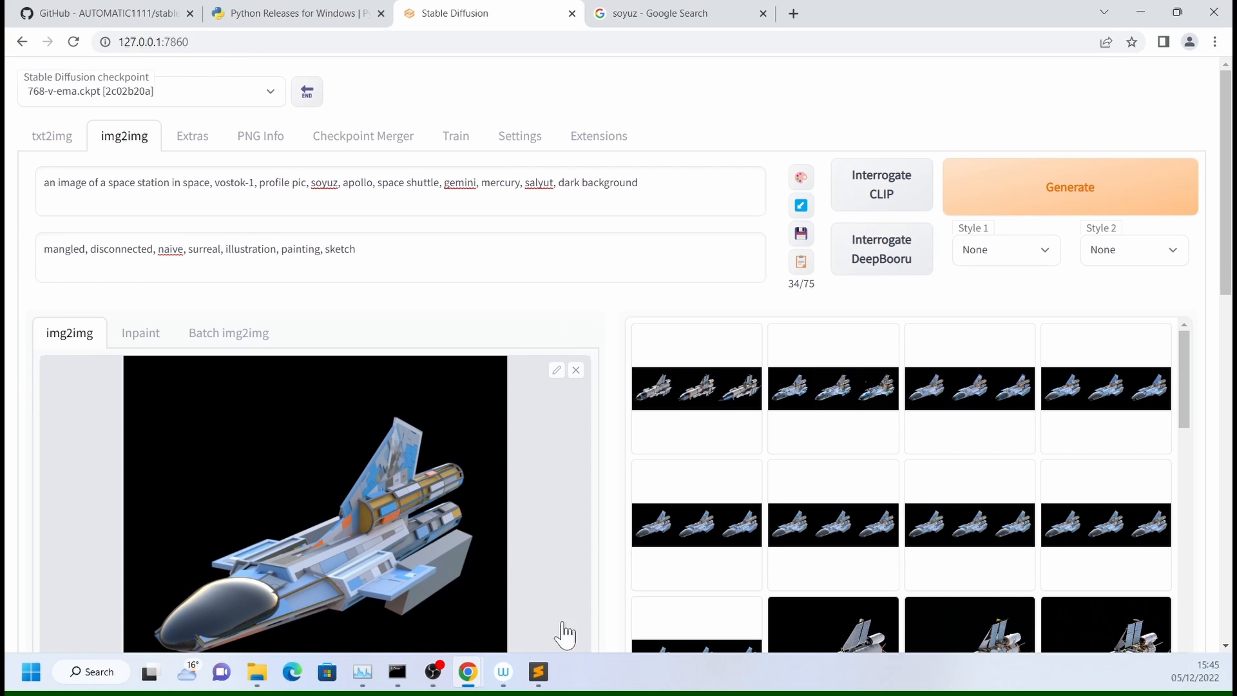
- Create a new empty file in Sublime Text and move its window aside so the web UI's prompts stay accessible
left_click(538, 672)
left_click(490, 580)
left_click(102, 54)
left_click(123, 72)
left_click_drag(332, 34, 334, 71)
left_click_drag(103, 73, 474, 73)
- Copy the whole img2img prompt into the empty Sublime Text file and leave a blank line beneath it
double_click(229, 182)
key("ctrl+a")
key("ctrl+c")
left_click(538, 673)
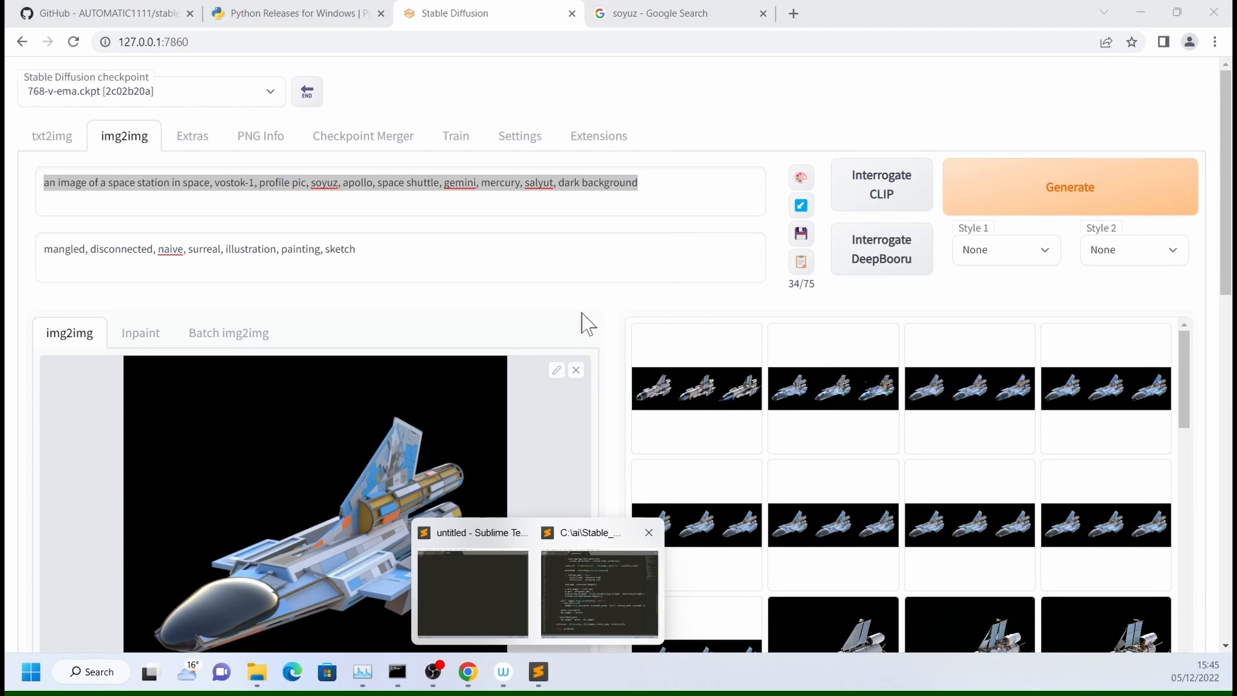
left_click(478, 603)
key("ctrl+v")
key("Return")
key("Return")
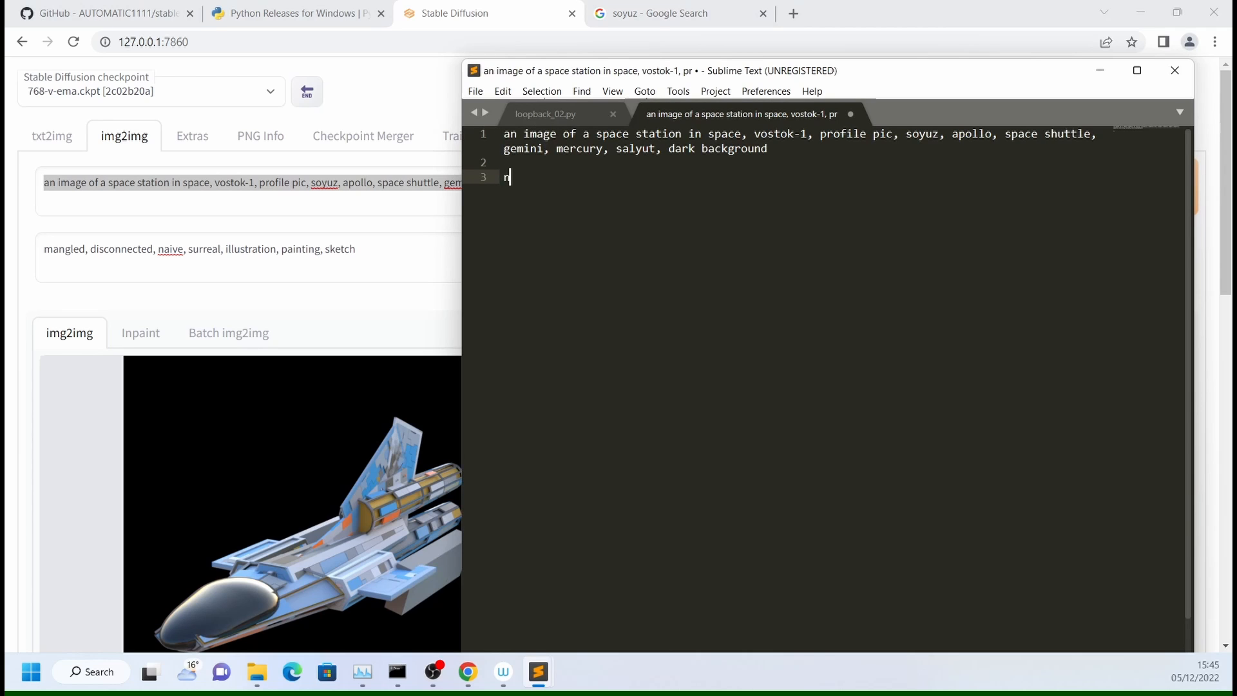
- Copy the whole negative prompt into the notes file, on the third line after the label "neg:"
double_click(340, 249)
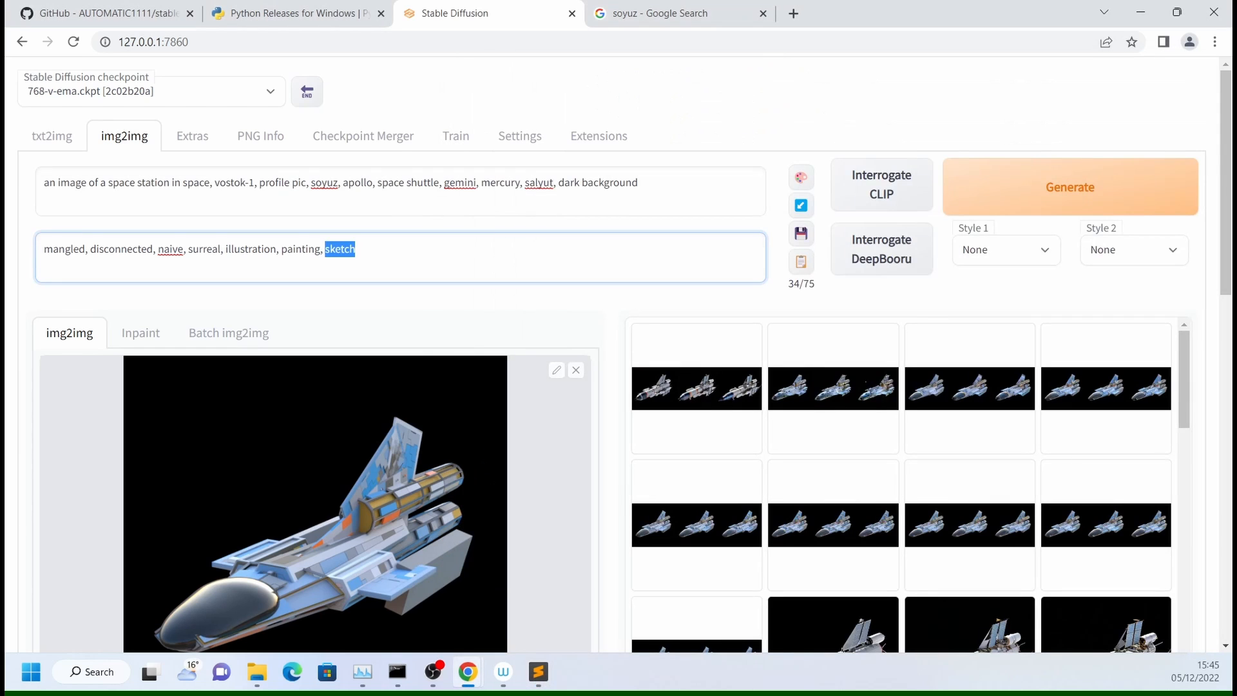
key("ctrl+a")
key("alt+Tab")
key("ctrl+v")
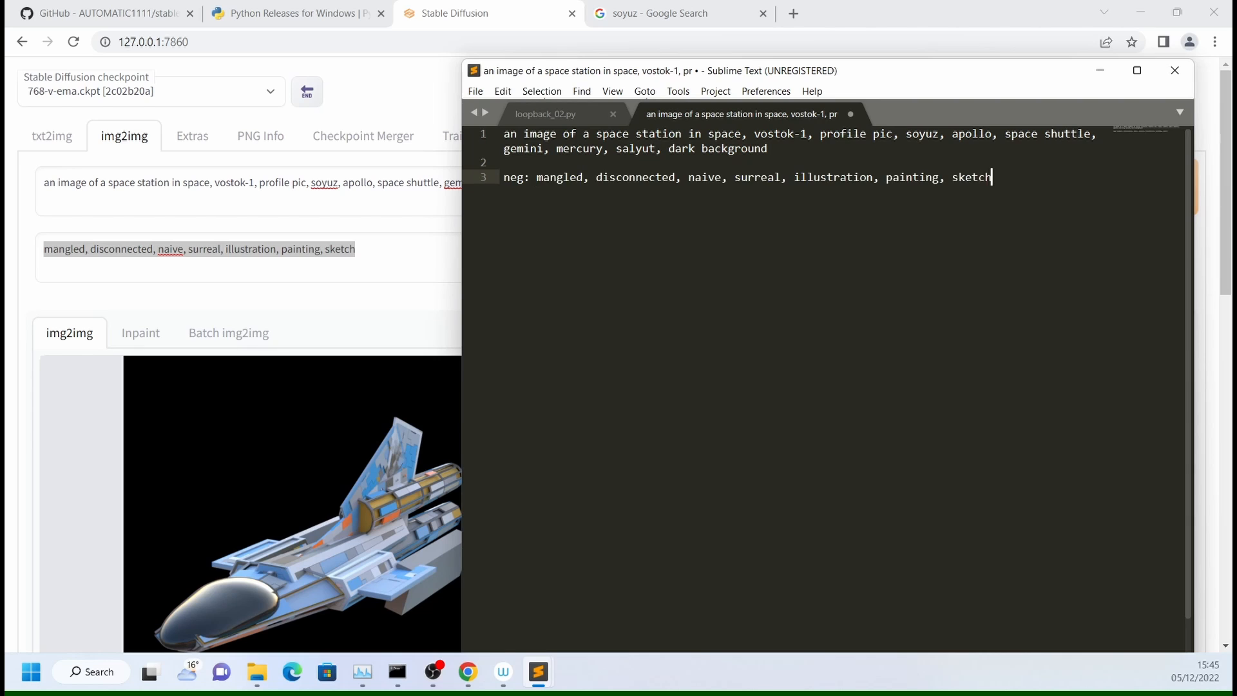
- Return to the web UI and restart Gradio with refreshed components from the settings
key("alt+Tab")
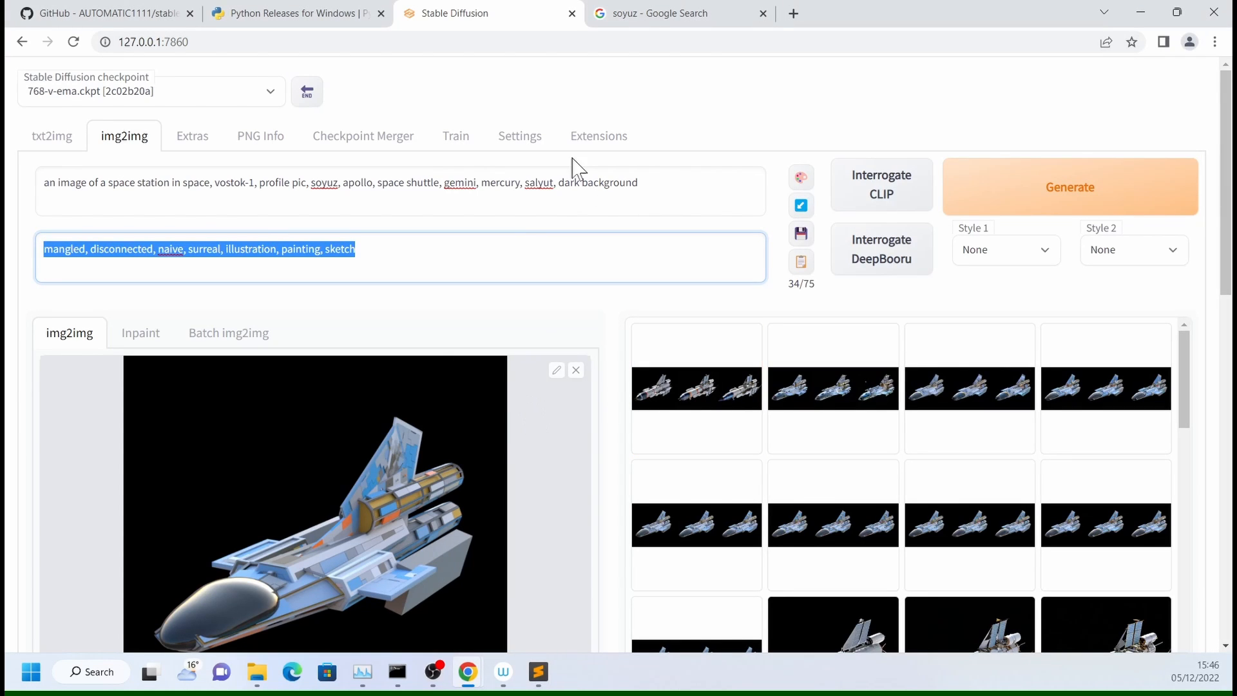
left_click(533, 147)
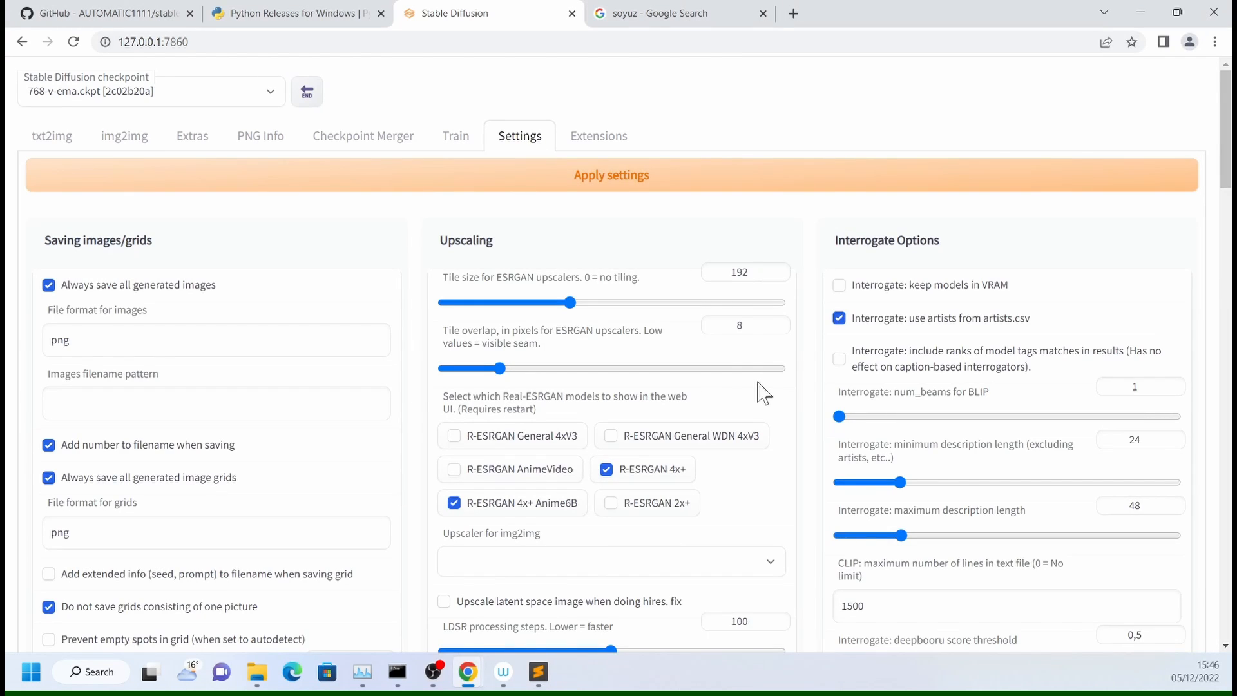
scroll(770, 399, "down", 20)
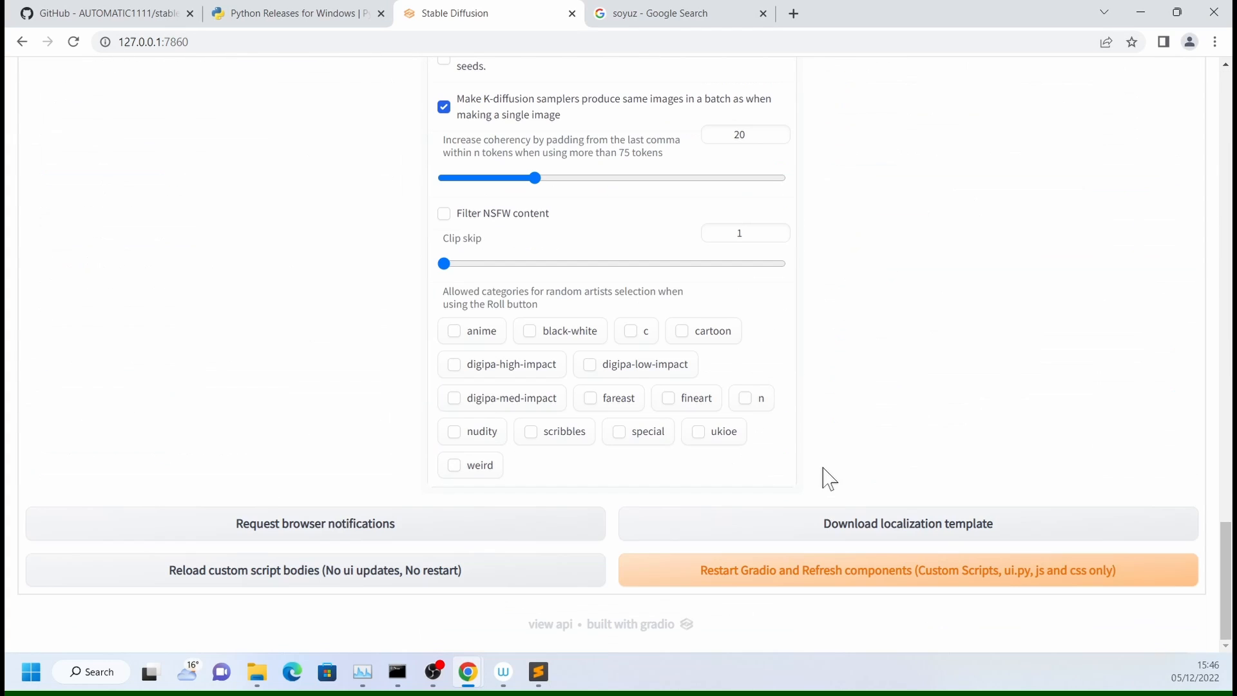
left_click(730, 583)
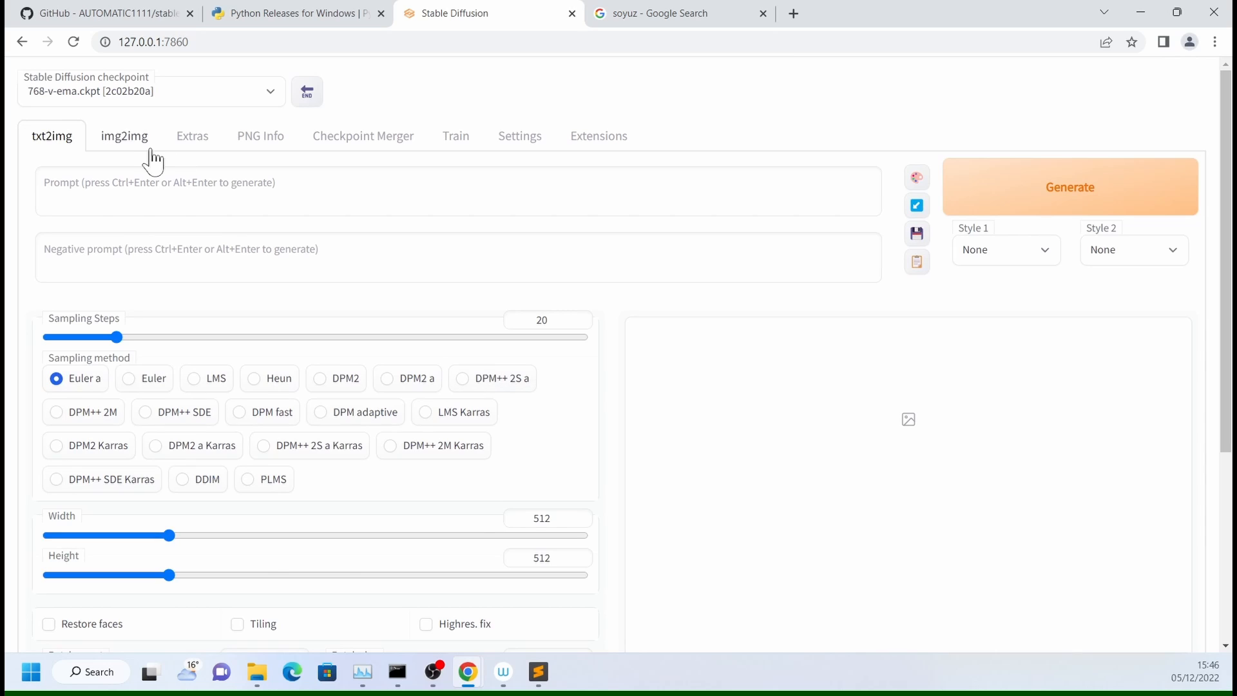
- Open img2img and paste "mangled, disconnected, naive, surreal, illustration, painting, sketch" as the negative prompt
left_click(127, 137)
left_click(377, 210)
key("Tab")
key("ctrl+v")
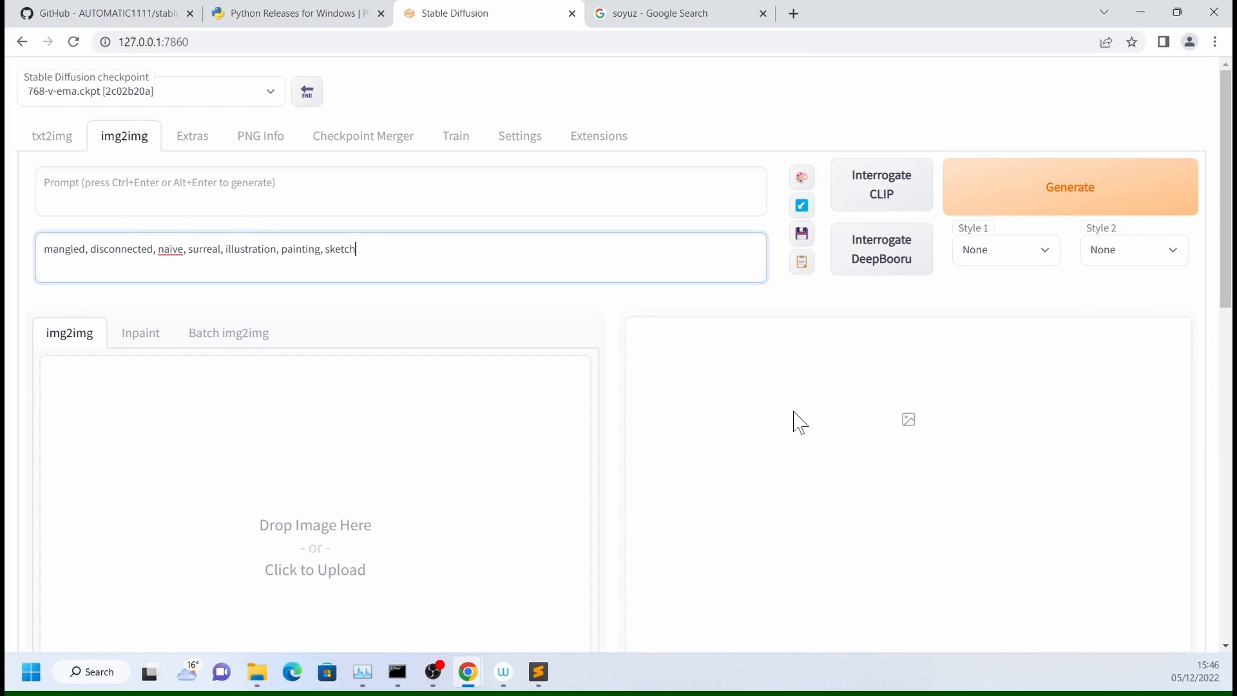
- Consult the prompt notes in Sublime Text, return to the web UI and set the img2img sampling steps to 50
mouse_move(538, 672)
left_click(485, 587)
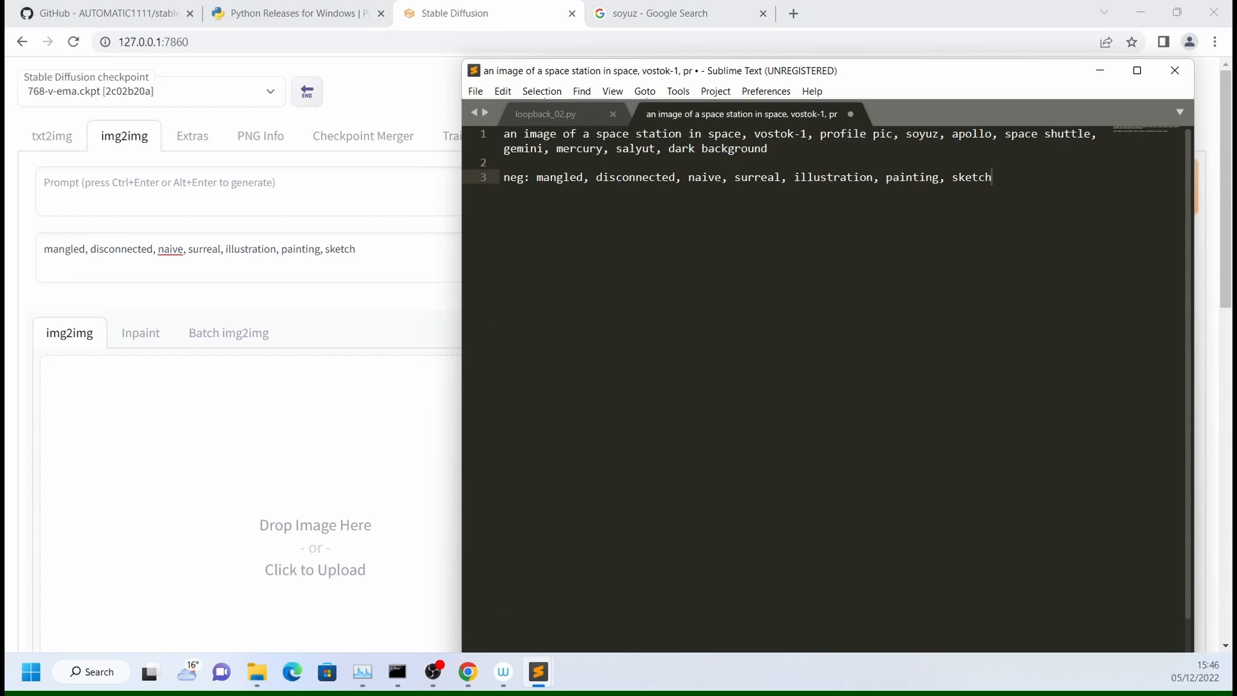
key("alt+Tab")
key("Tab")
type("50")
scroll(386, 445, "down", 6)
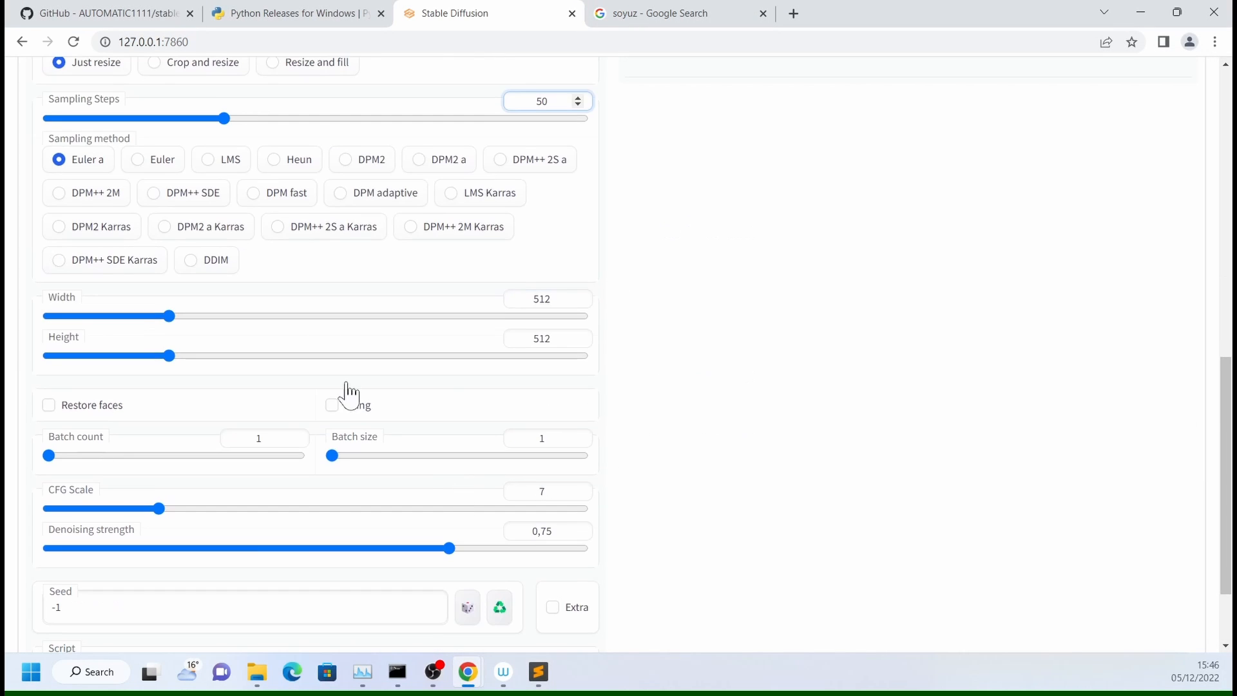
- Choose the DDIM sampling method and set both the width and the height to 768
left_click(207, 260)
double_click(542, 298)
type("768")
key("Tab")
type("768")
- Set the batch count to 9 and the CFG scale to 9
left_click_drag(48, 456, 68, 459)
key("Tab")
key("Tab")
key("Tab")
scroll(68, 459, "down", 1)
type("9")
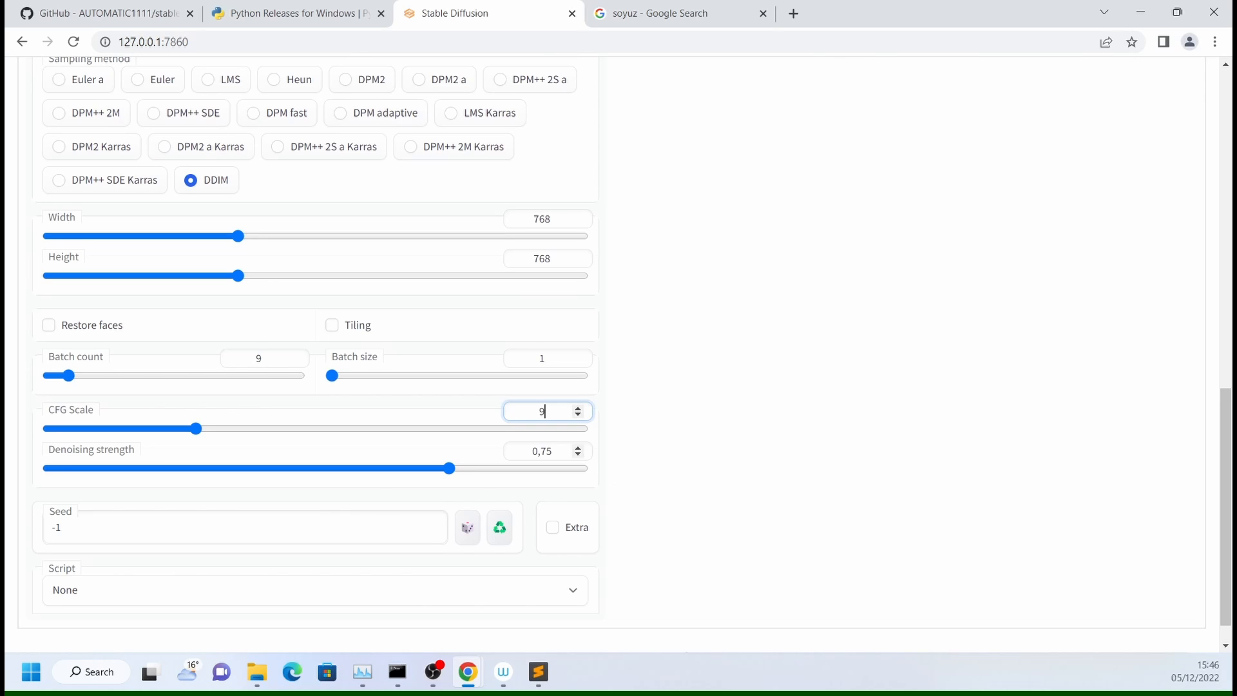
- Set the seed to 12345 and select the Loopback (Fixed) script
scroll(433, 528, "down", 1)
key("Tab")
key("Tab")
key("Tab")
key("Tab")
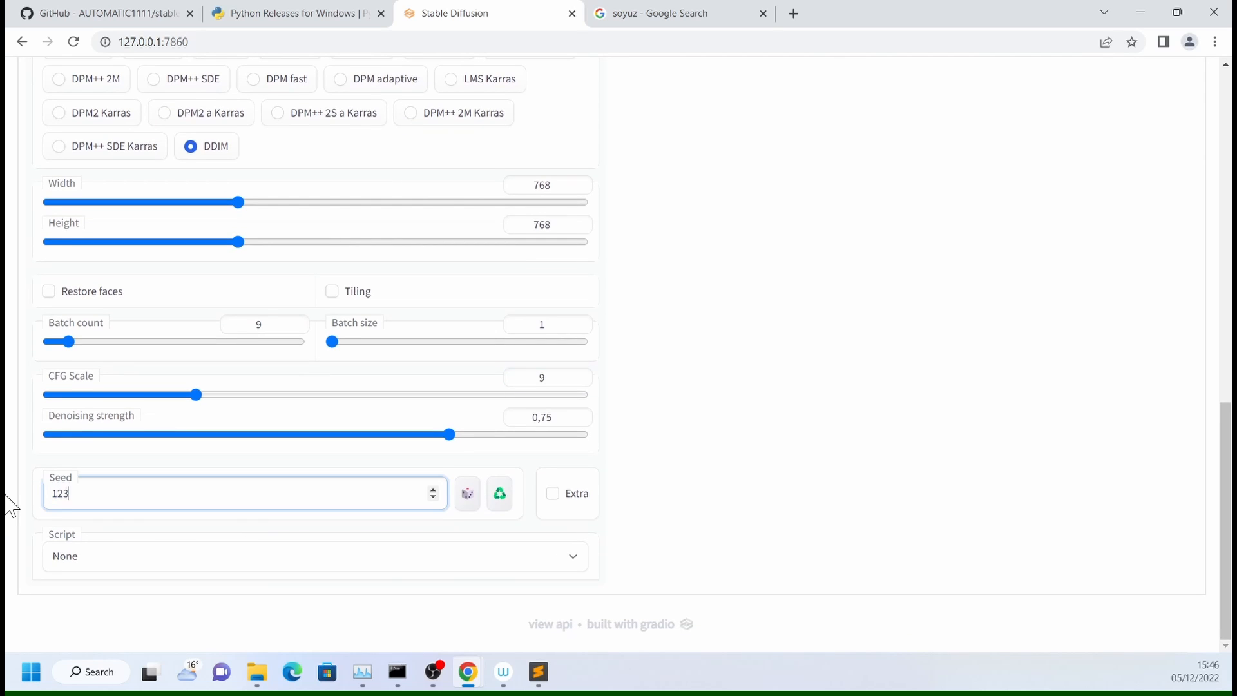
left_click(573, 557)
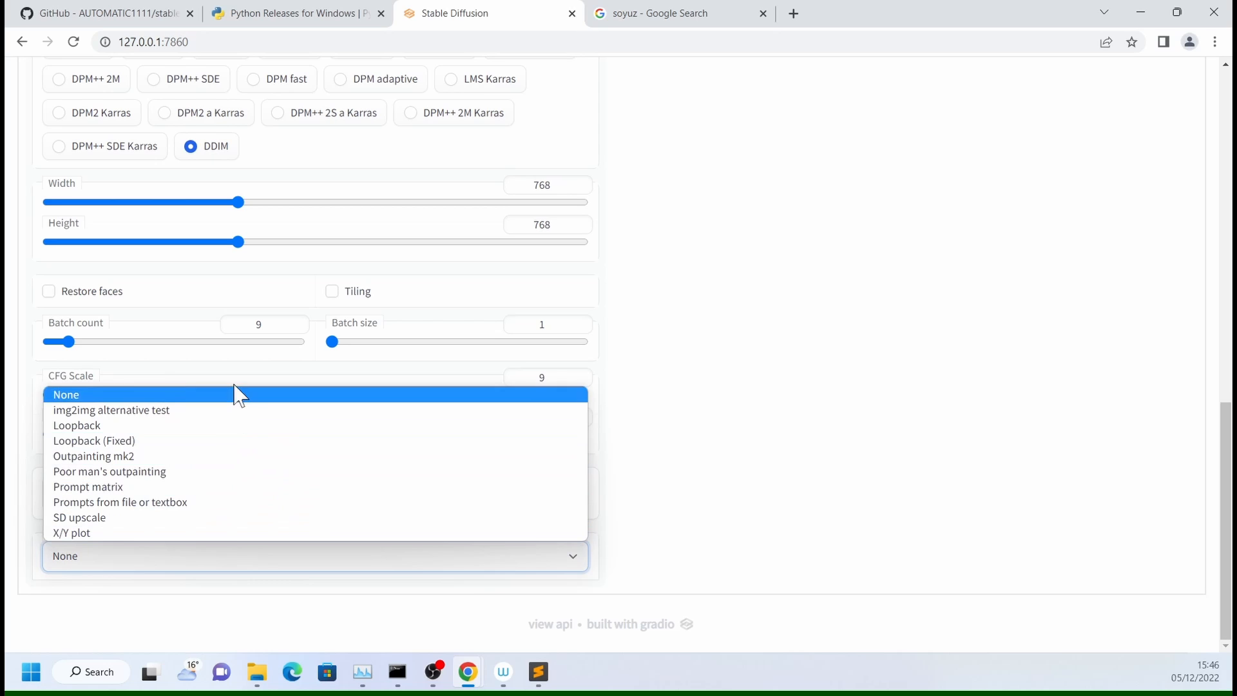
left_click(193, 441)
scroll(103, 532, "down", 1)
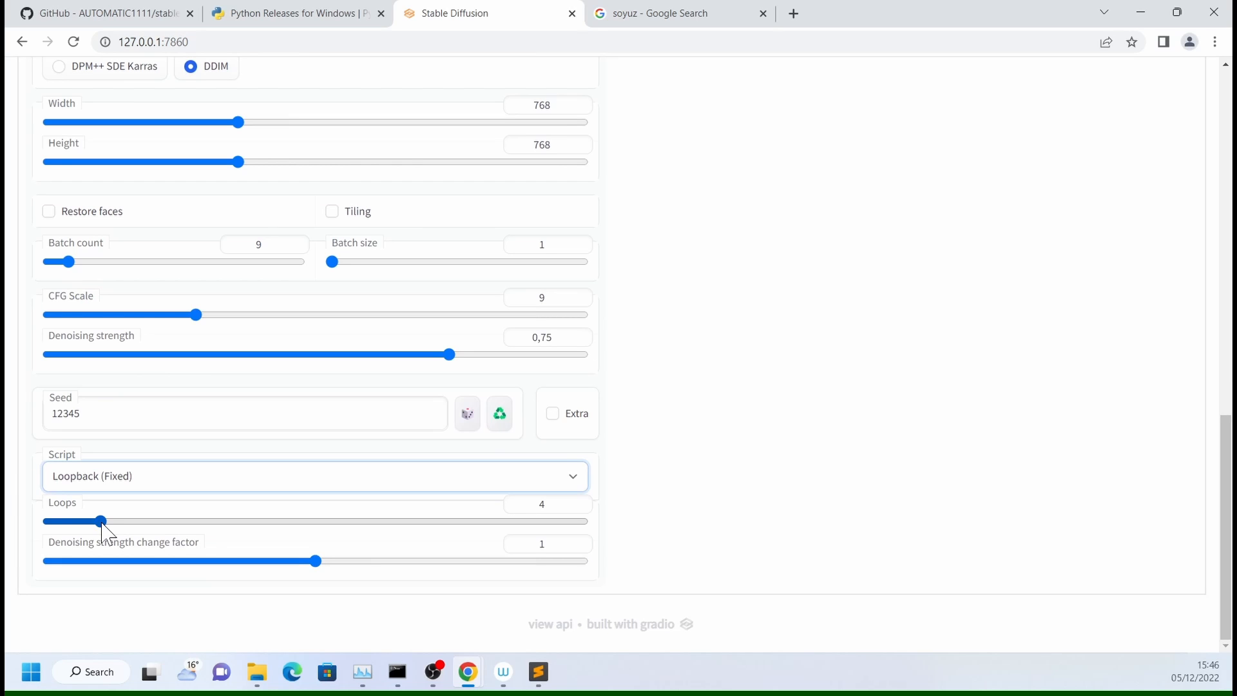
- Set the Loopback (Fixed) script's loops to 5 and its denoising strength change factor to 0.9
left_click_drag(103, 523, 117, 523)
left_click(157, 561)
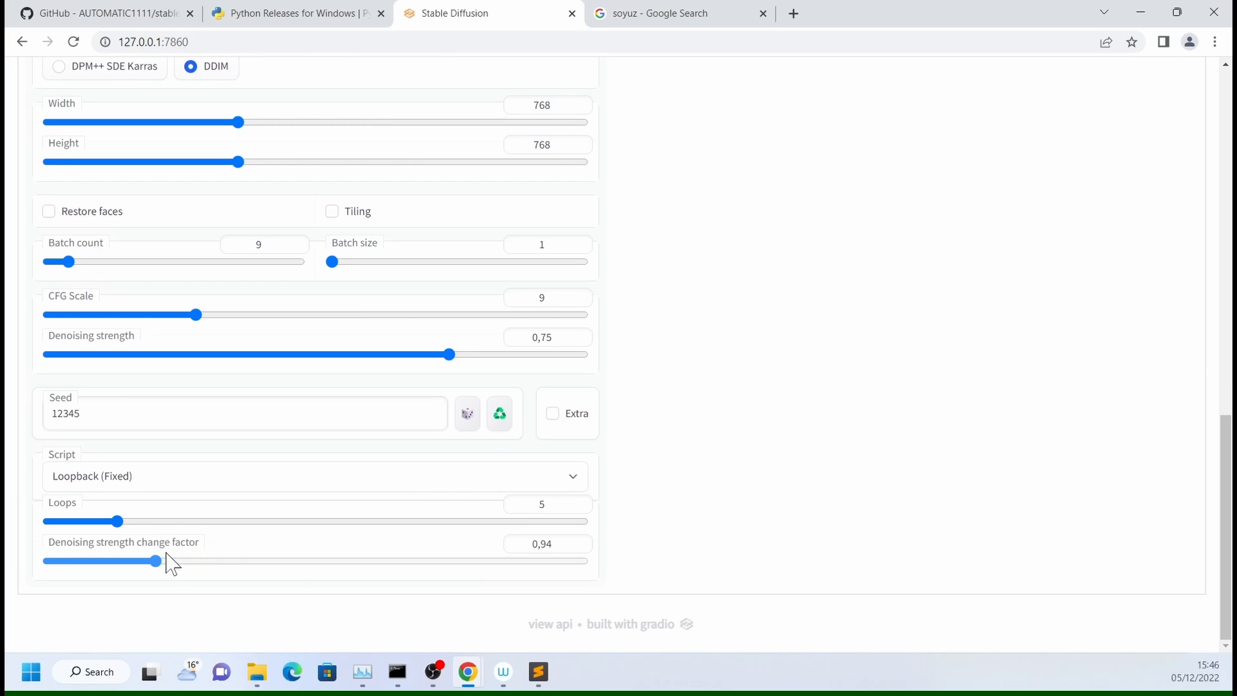
left_click_drag(157, 560, 48, 561)
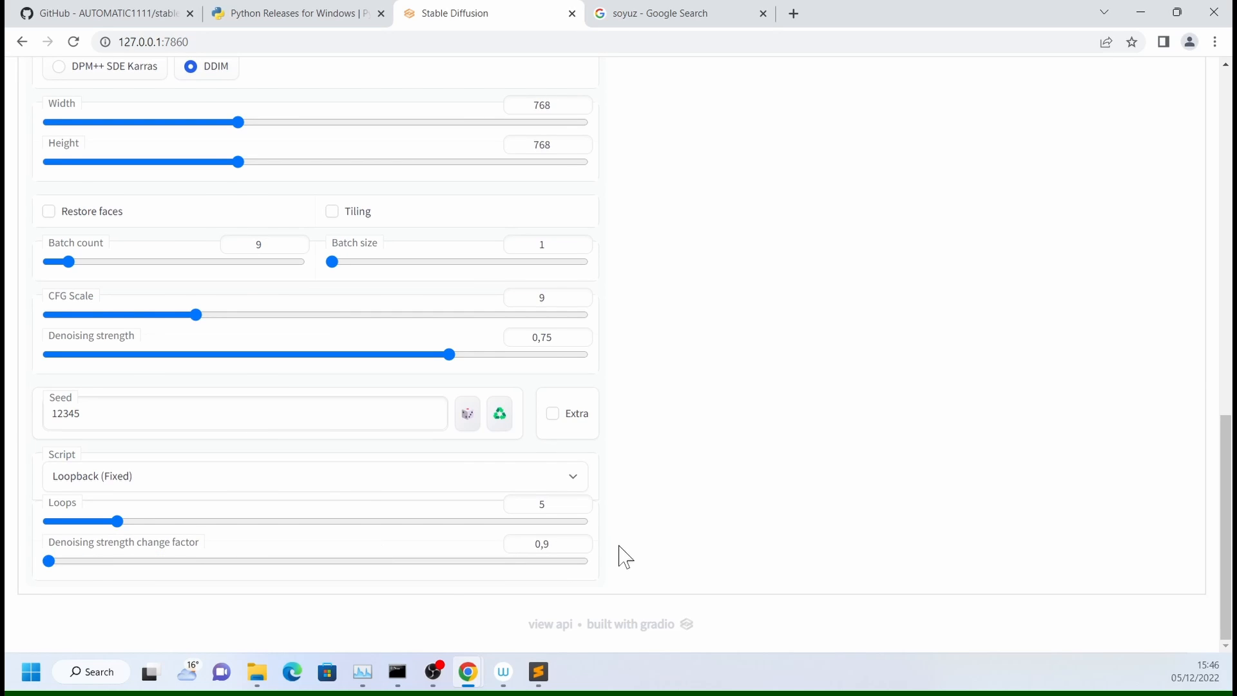
- Start the img2img generation with the configured Loopback (Fixed) settings
scroll(625, 558, "up", 10)
left_click(319, 521)
scroll(999, 271, "up", 1)
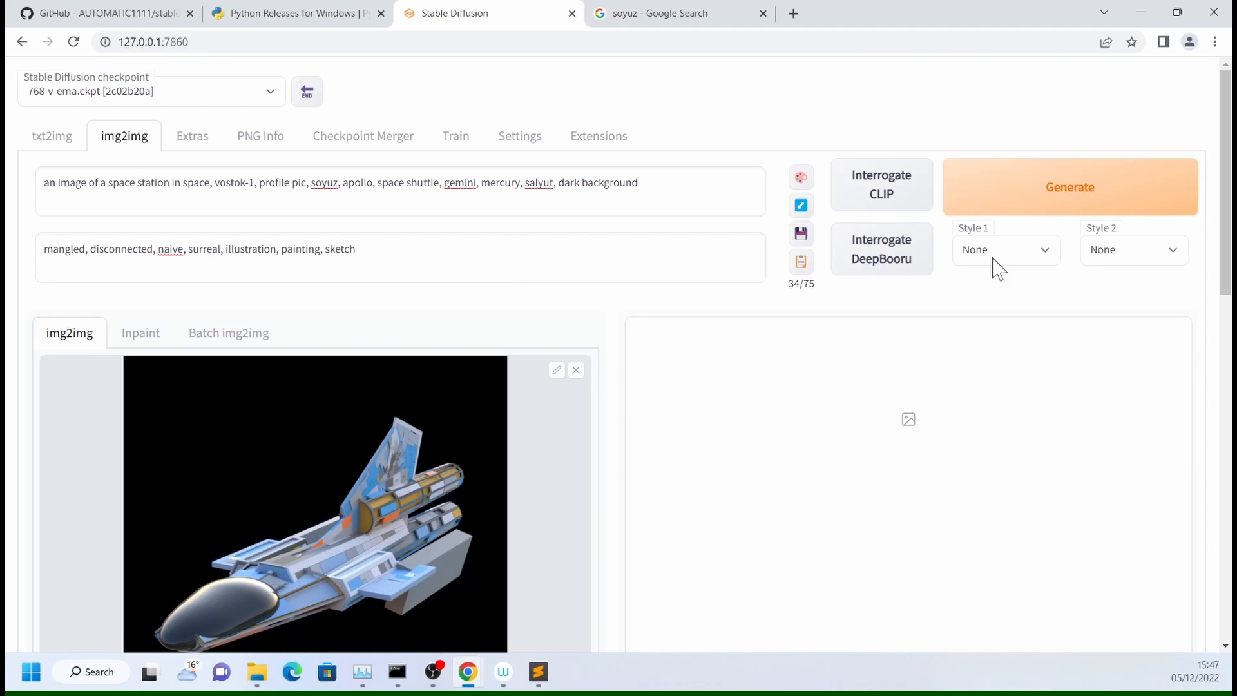
left_click(1029, 222)
- Switch to File Explorer and open the img2img-images folder inside SDiff's outputs folder
key("alt+Tab")
left_click(839, 180)
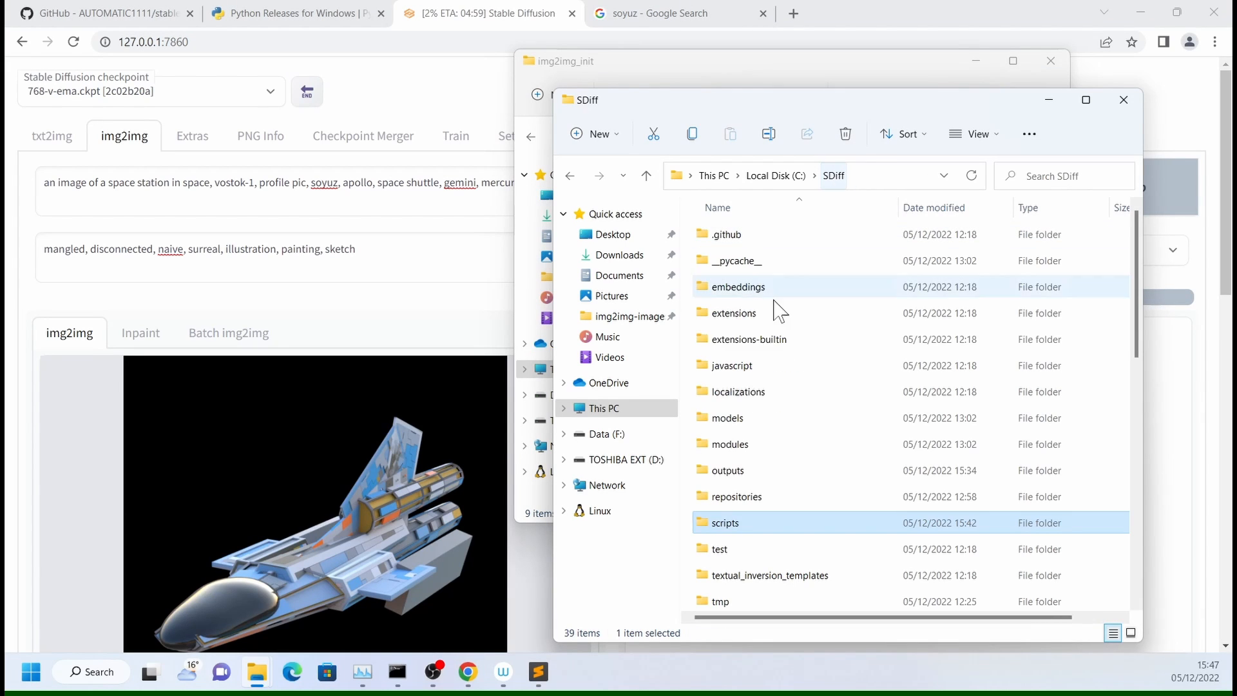
double_click(737, 474)
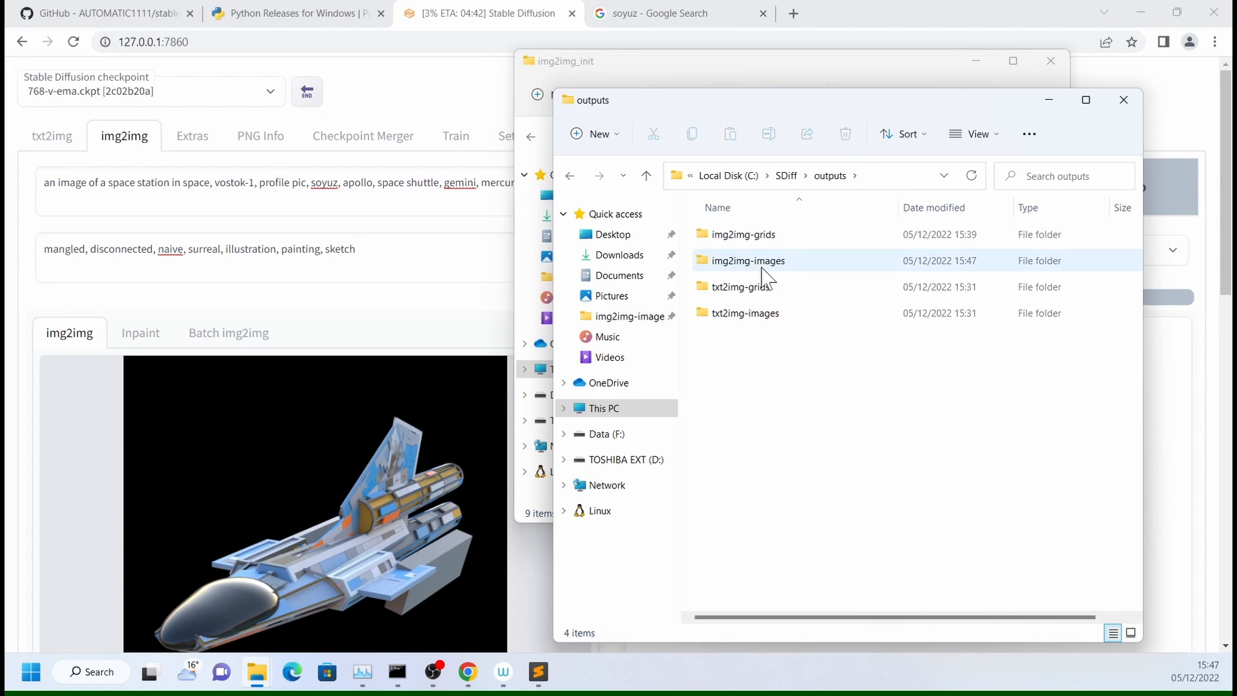
double_click(763, 267)
left_click(770, 571)
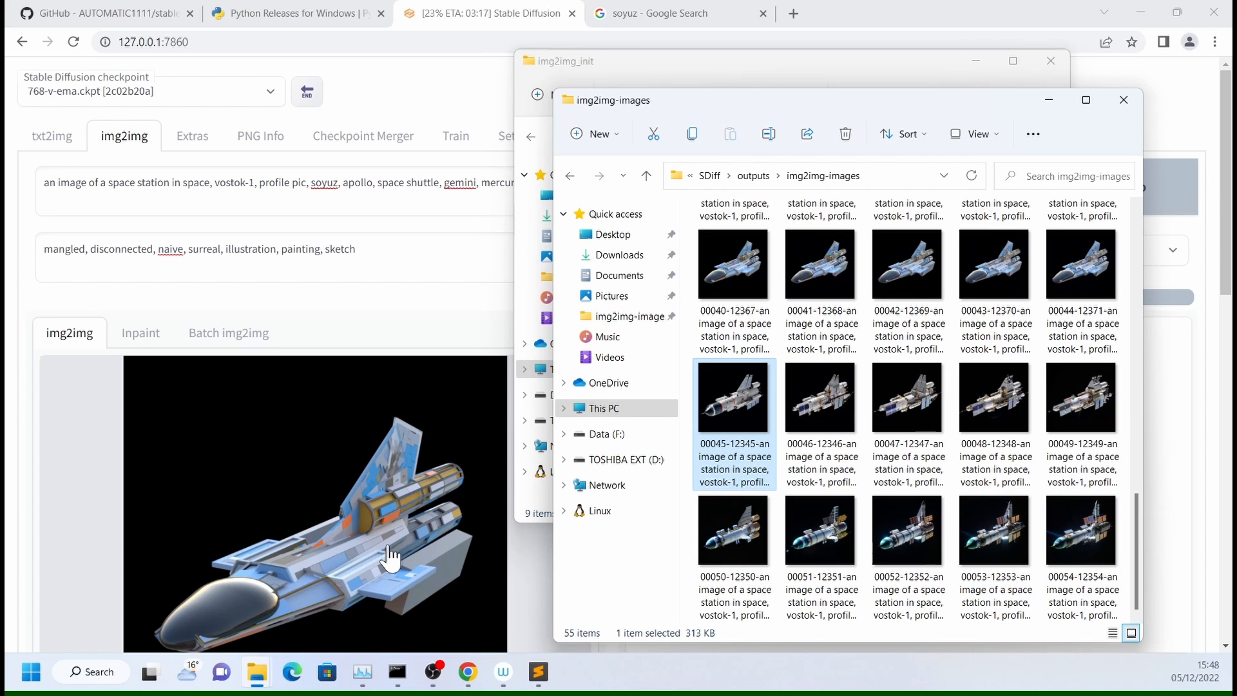
double_click(735, 389)
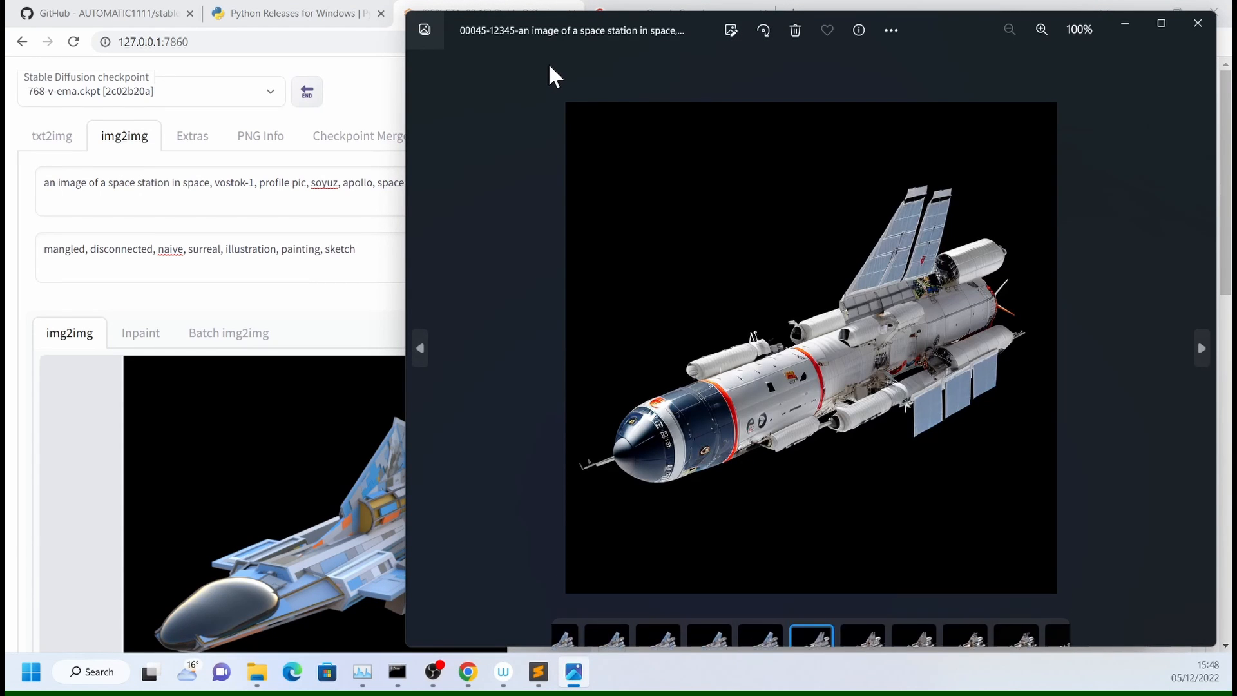
key("Right")
key("Right")
key("Right")
key("Right")
key("Right")
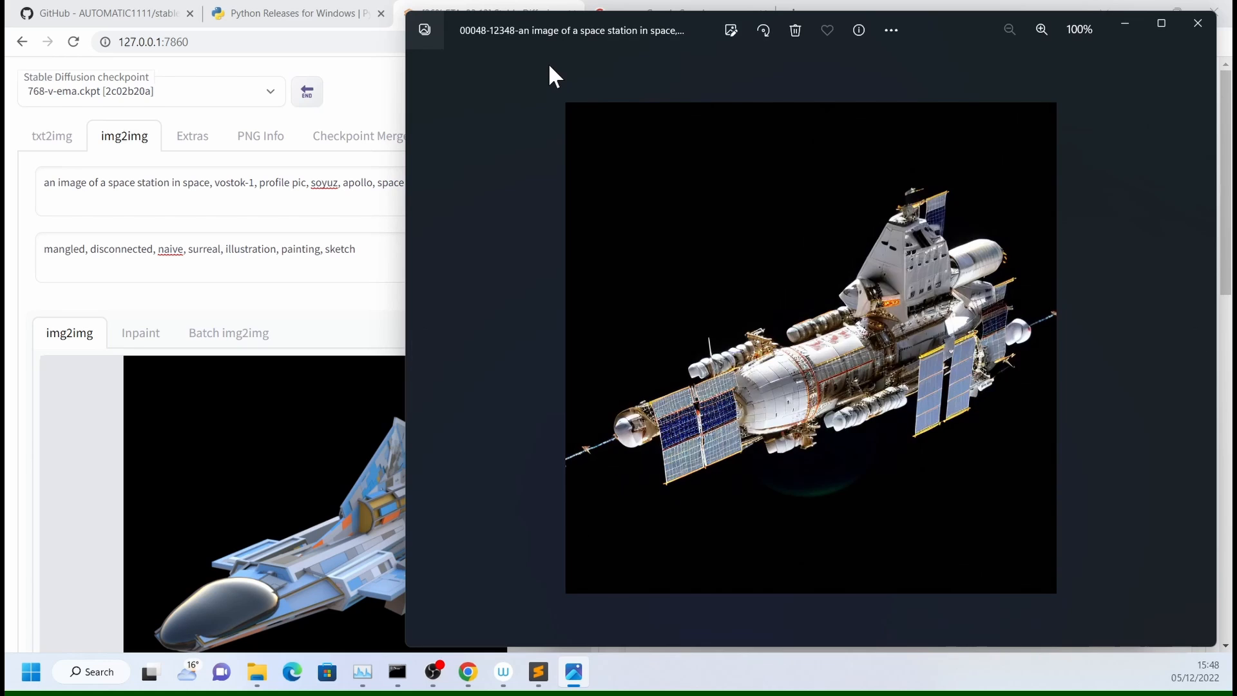
key("Right")
key("Right")
key("Right")
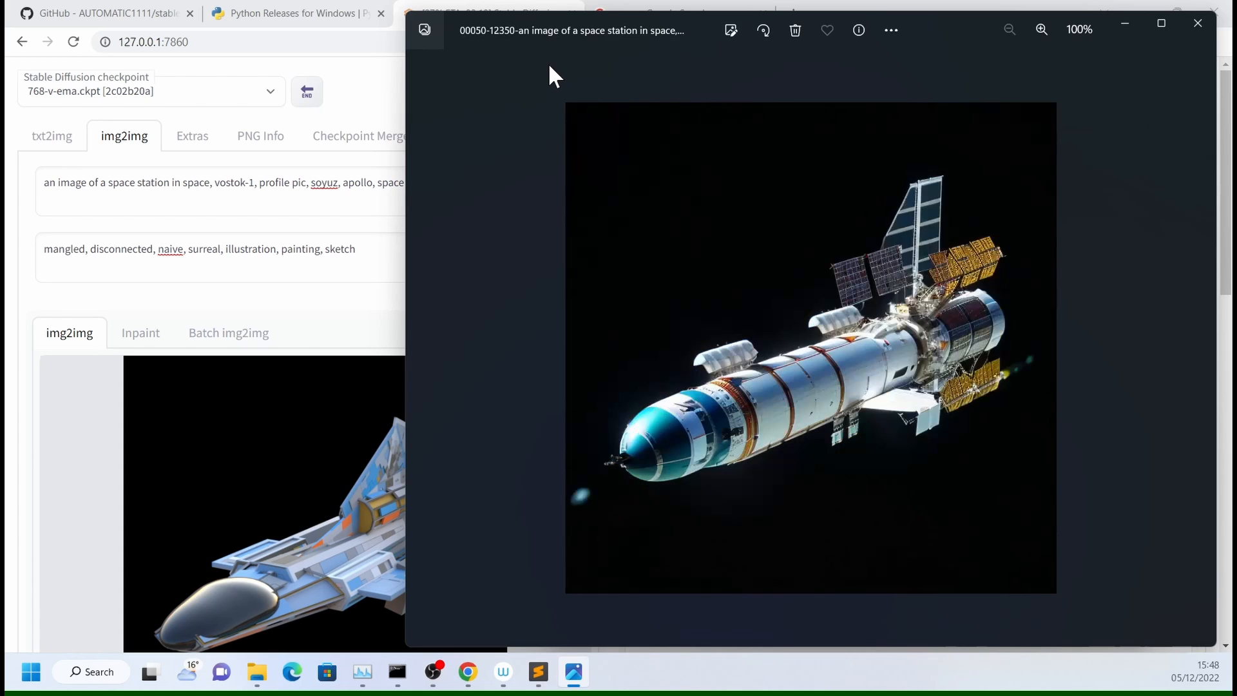
key("Right")
key("Right")
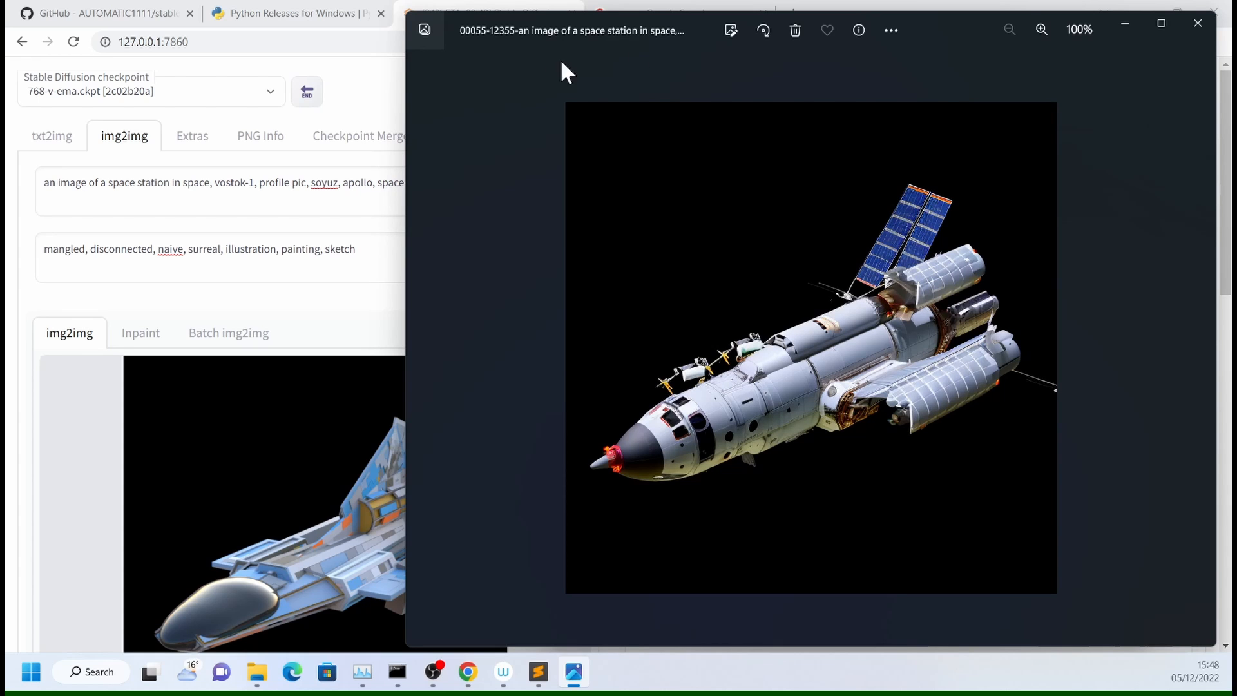
left_click(1198, 24)
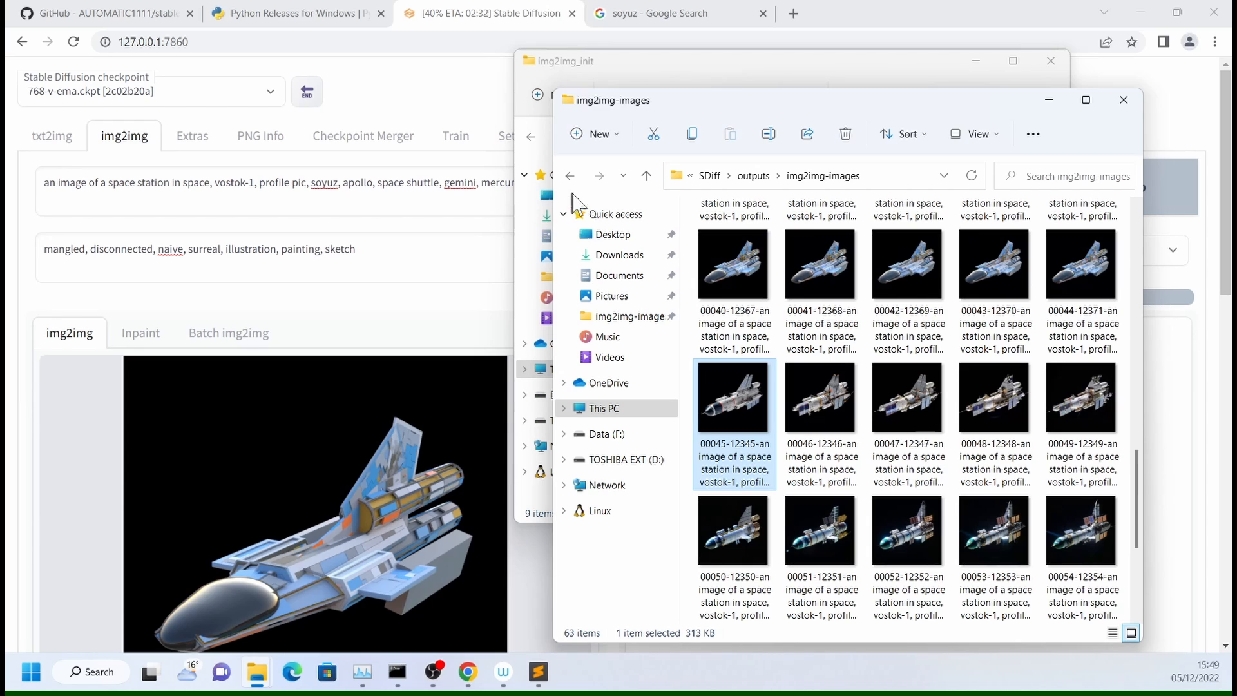
- Return to the SDiff folder and open its scripts folder
left_click(710, 183)
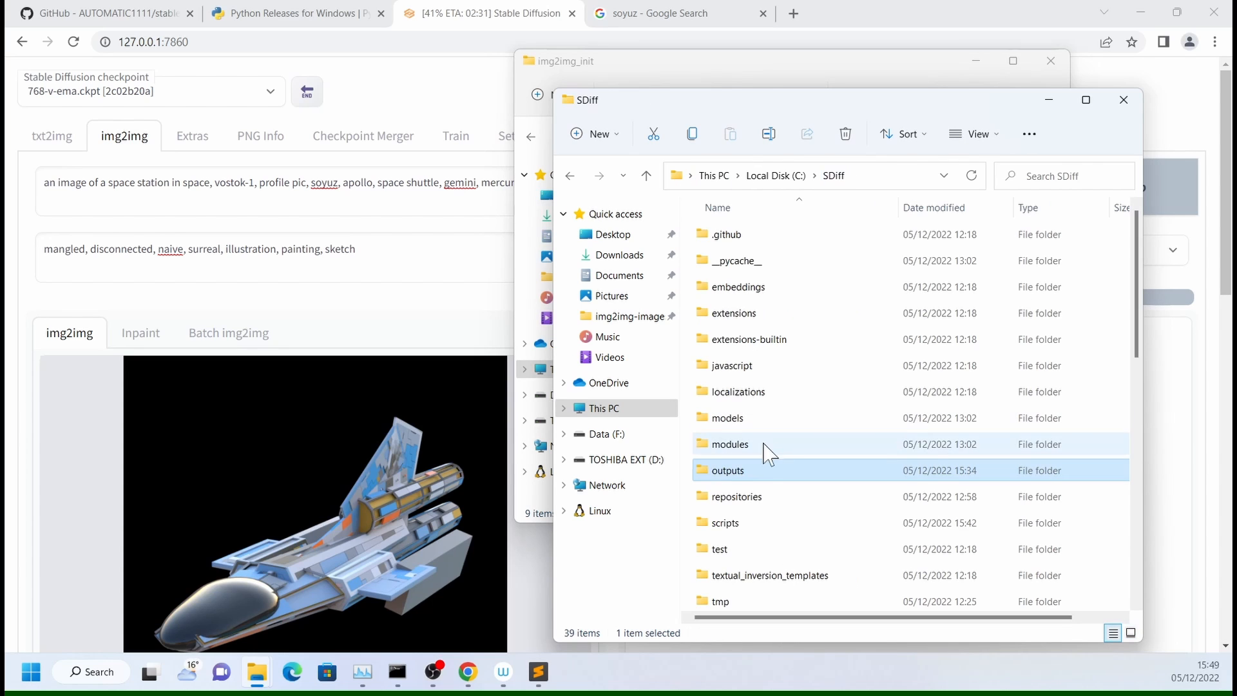
double_click(725, 521)
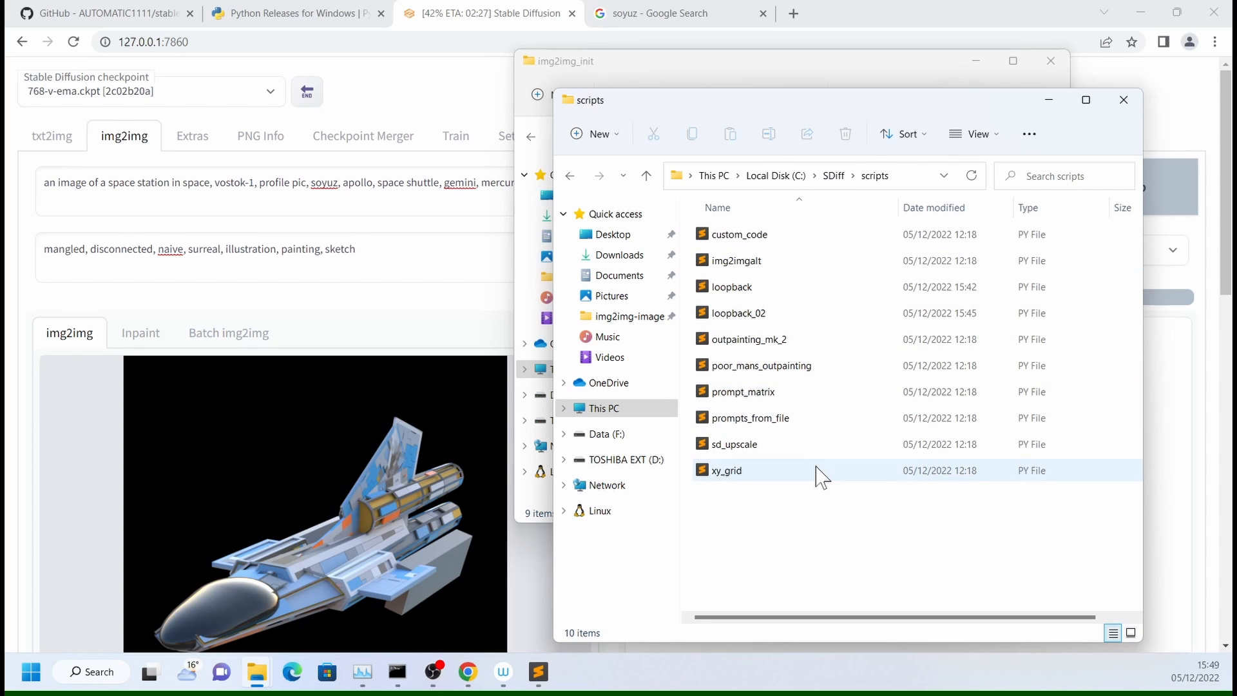